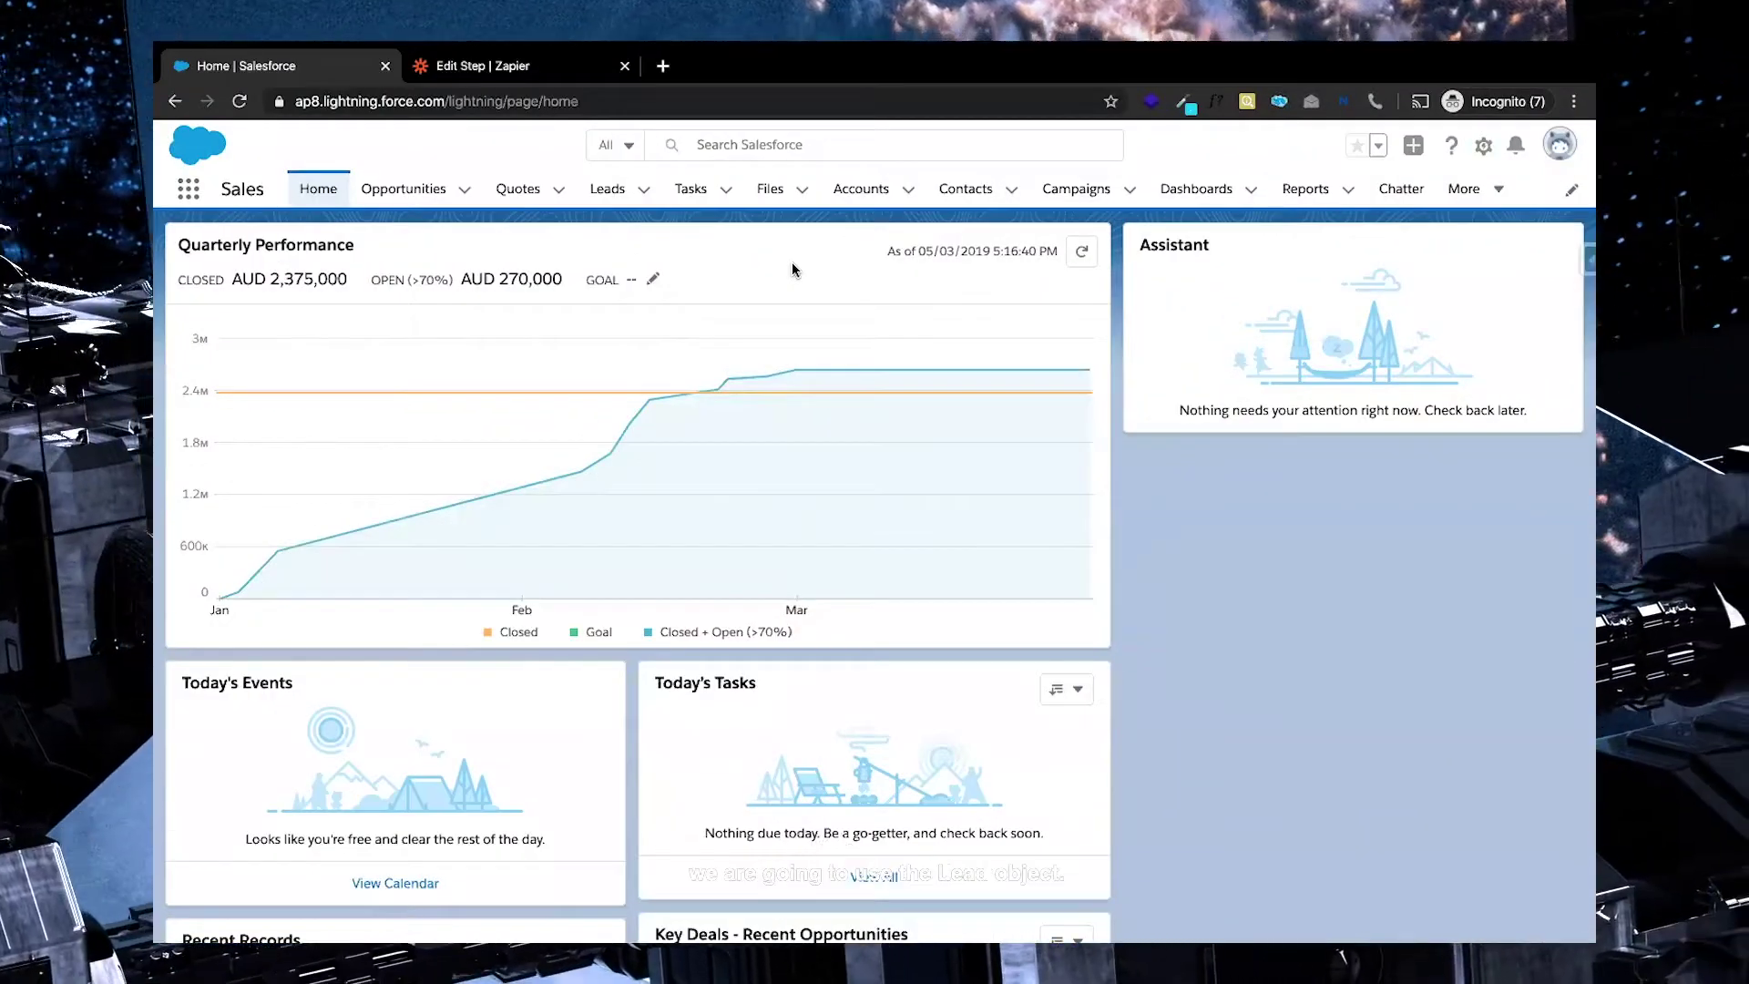
- Open All Open Leads and view the first lead's Lead Status options without changing it
click(607, 196)
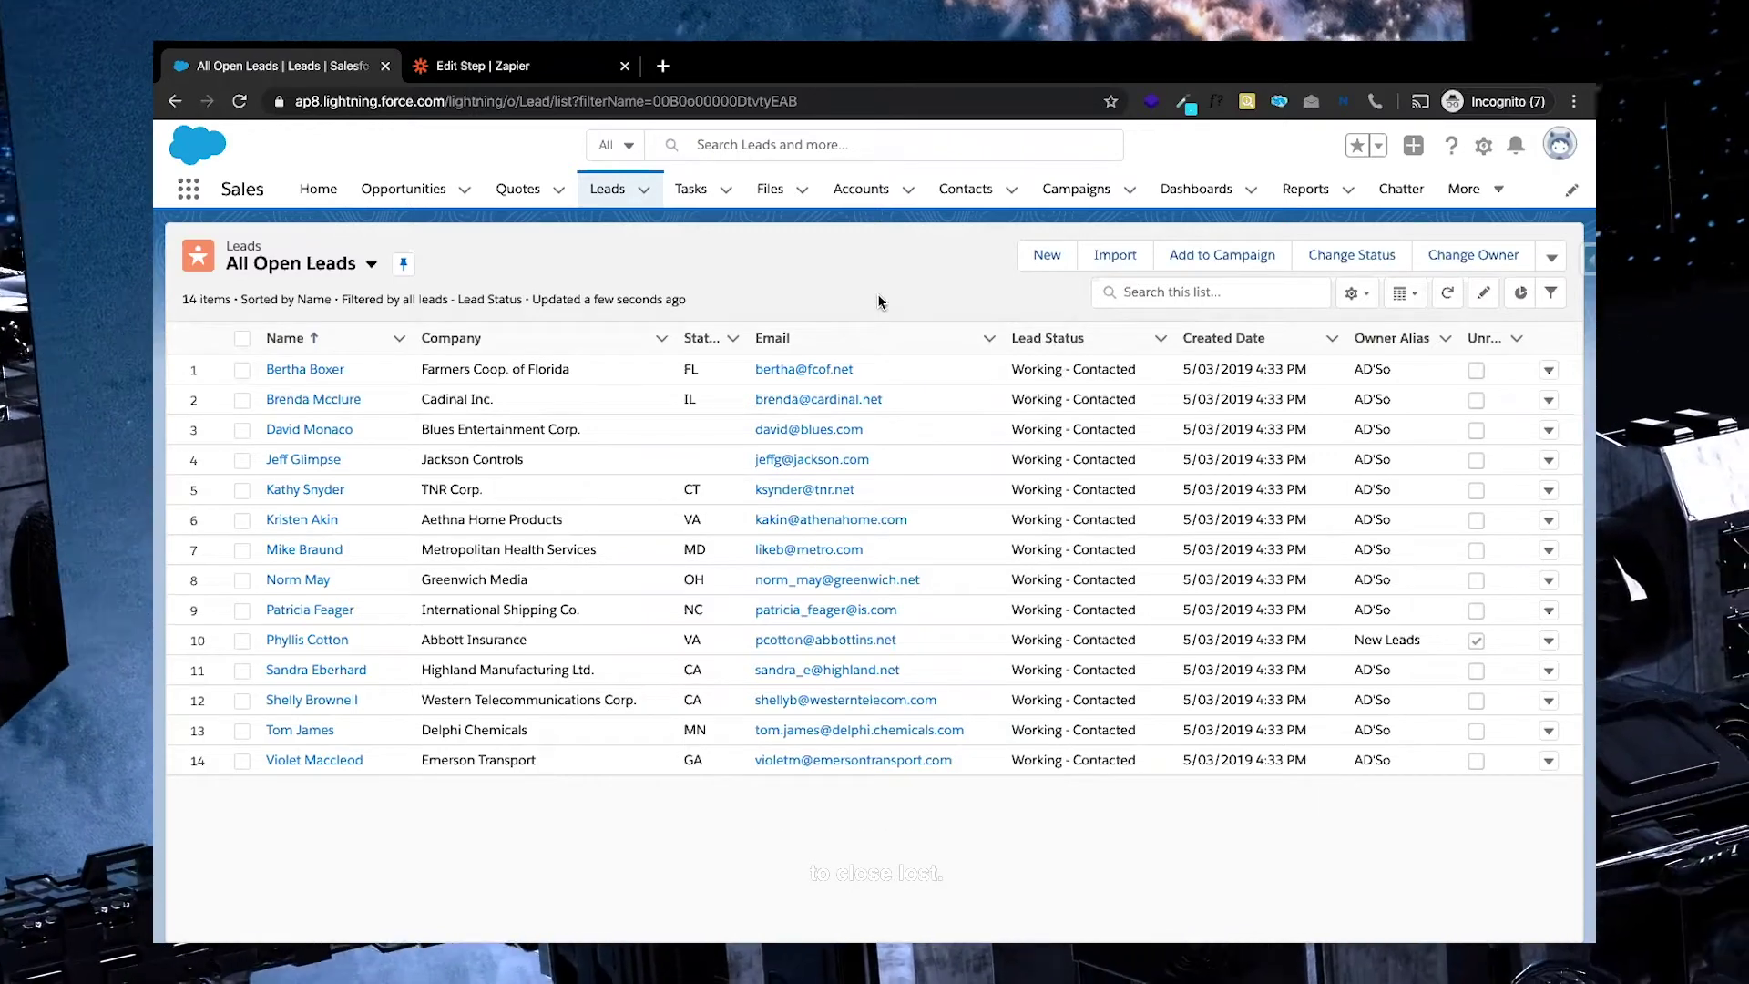
click(1158, 369)
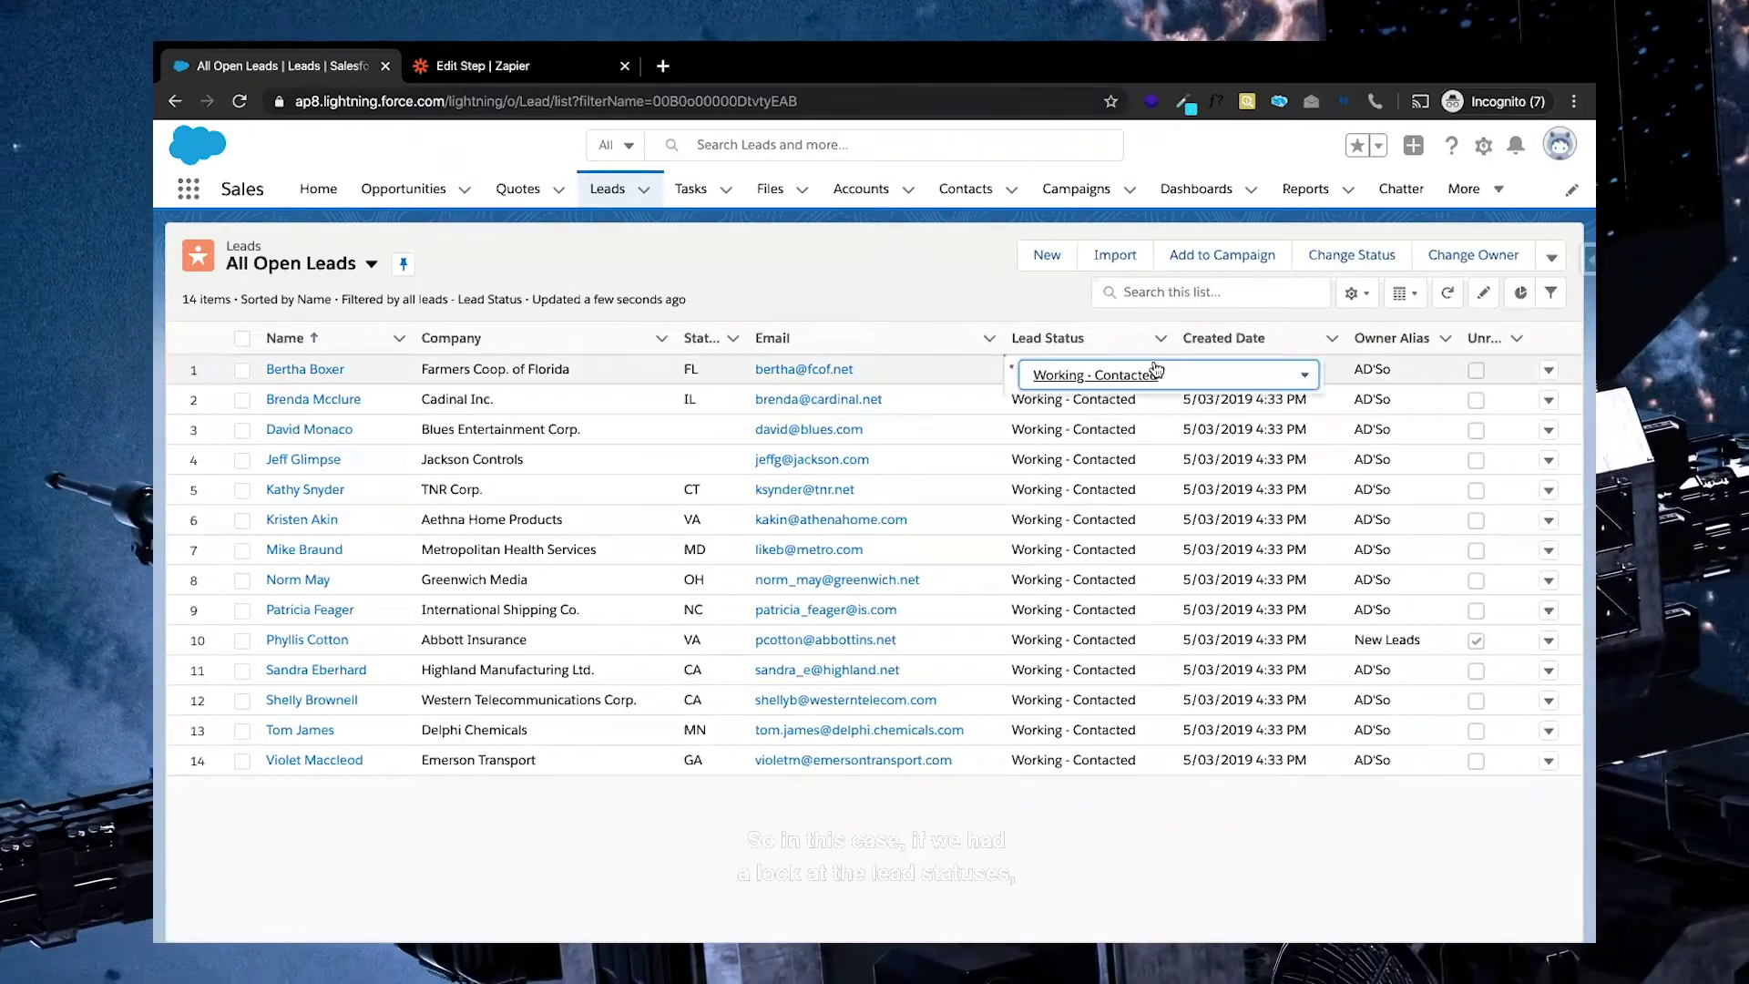
click(1214, 381)
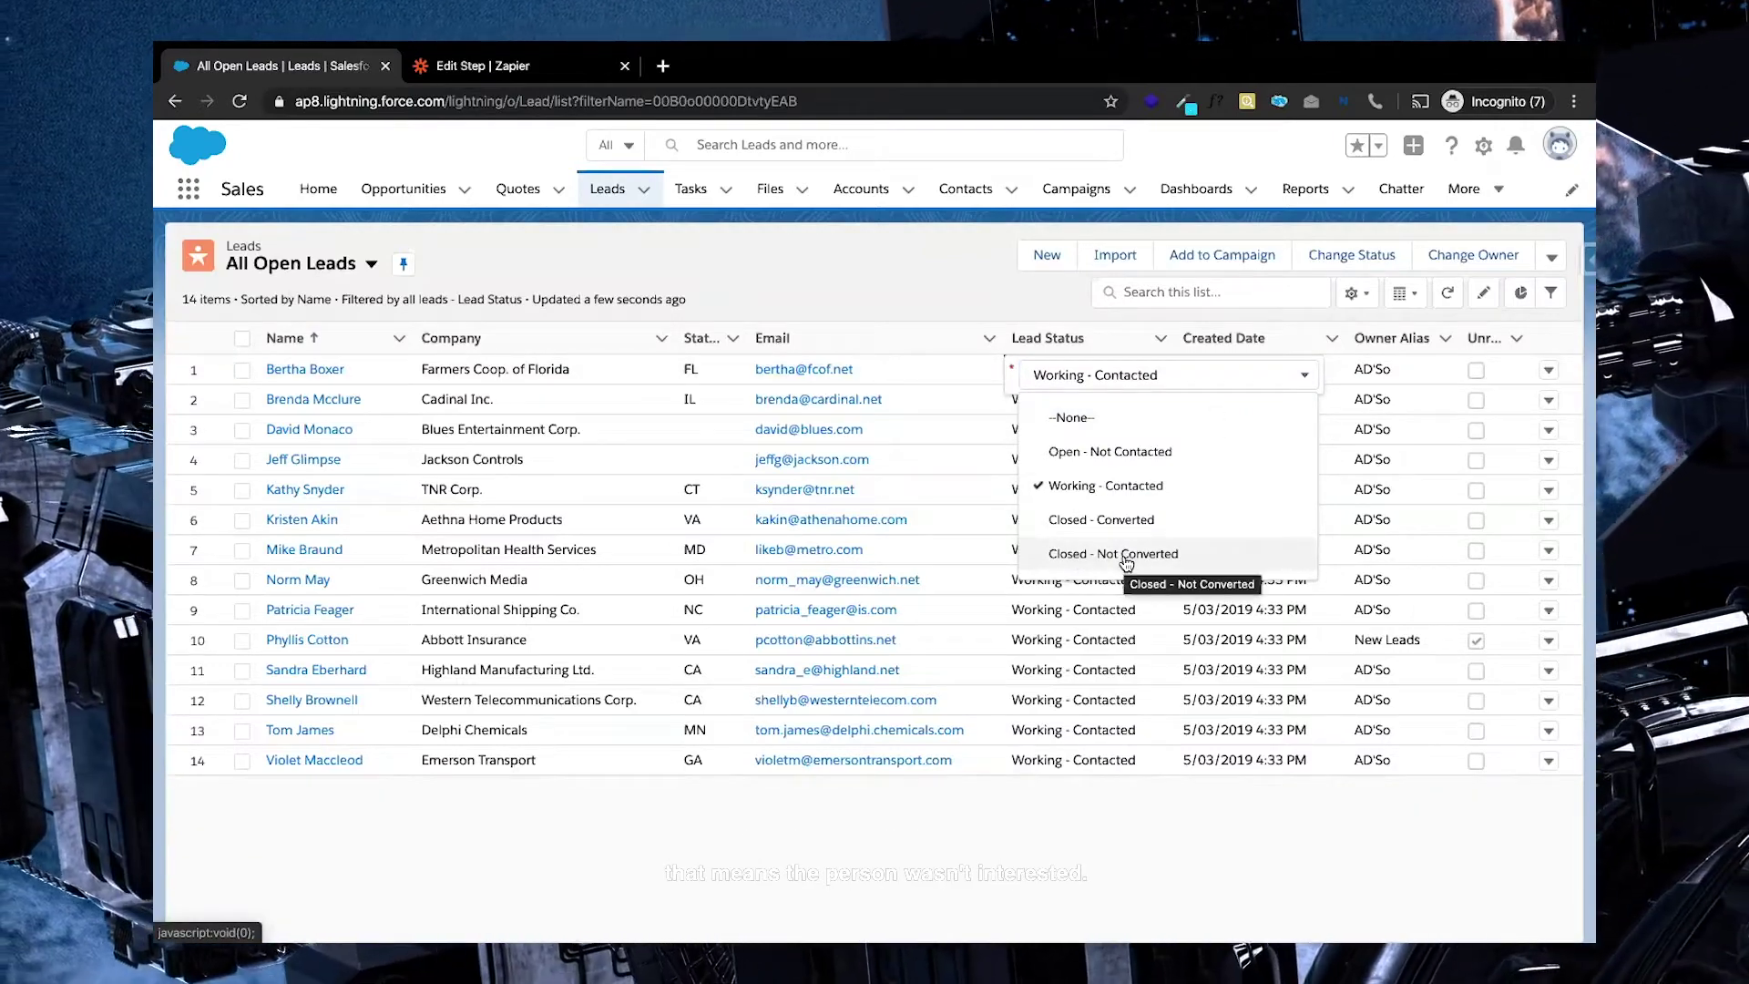
click(864, 292)
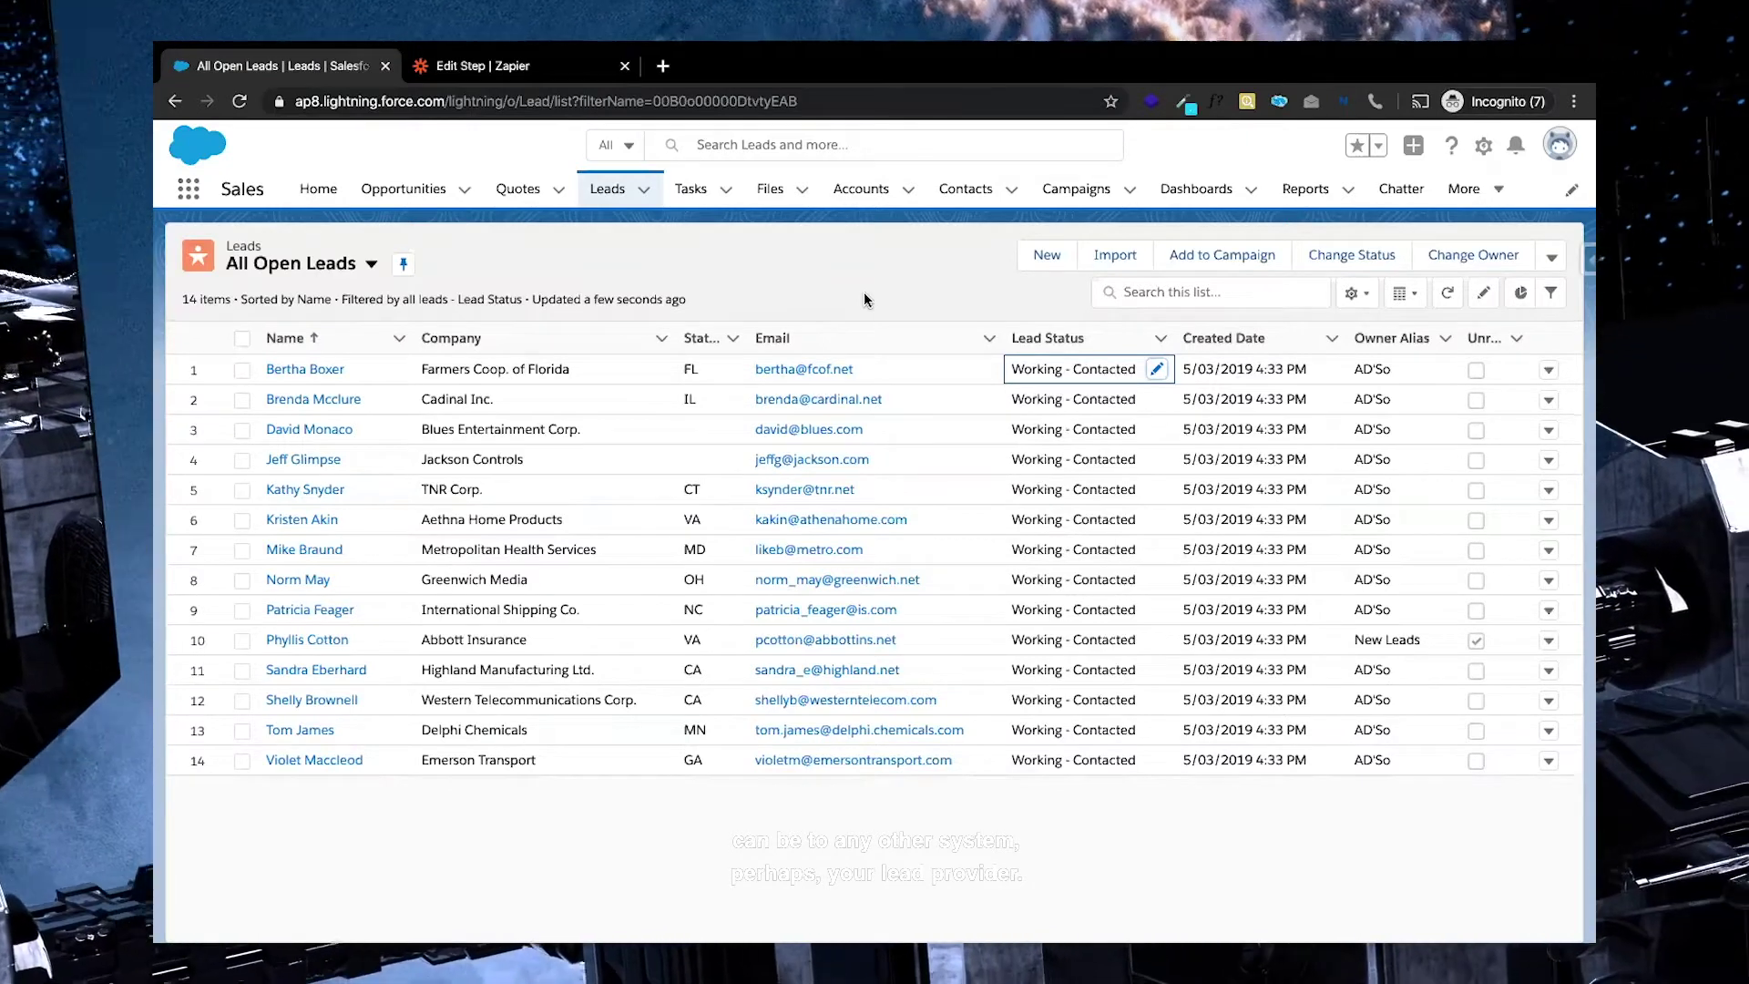
click(864, 293)
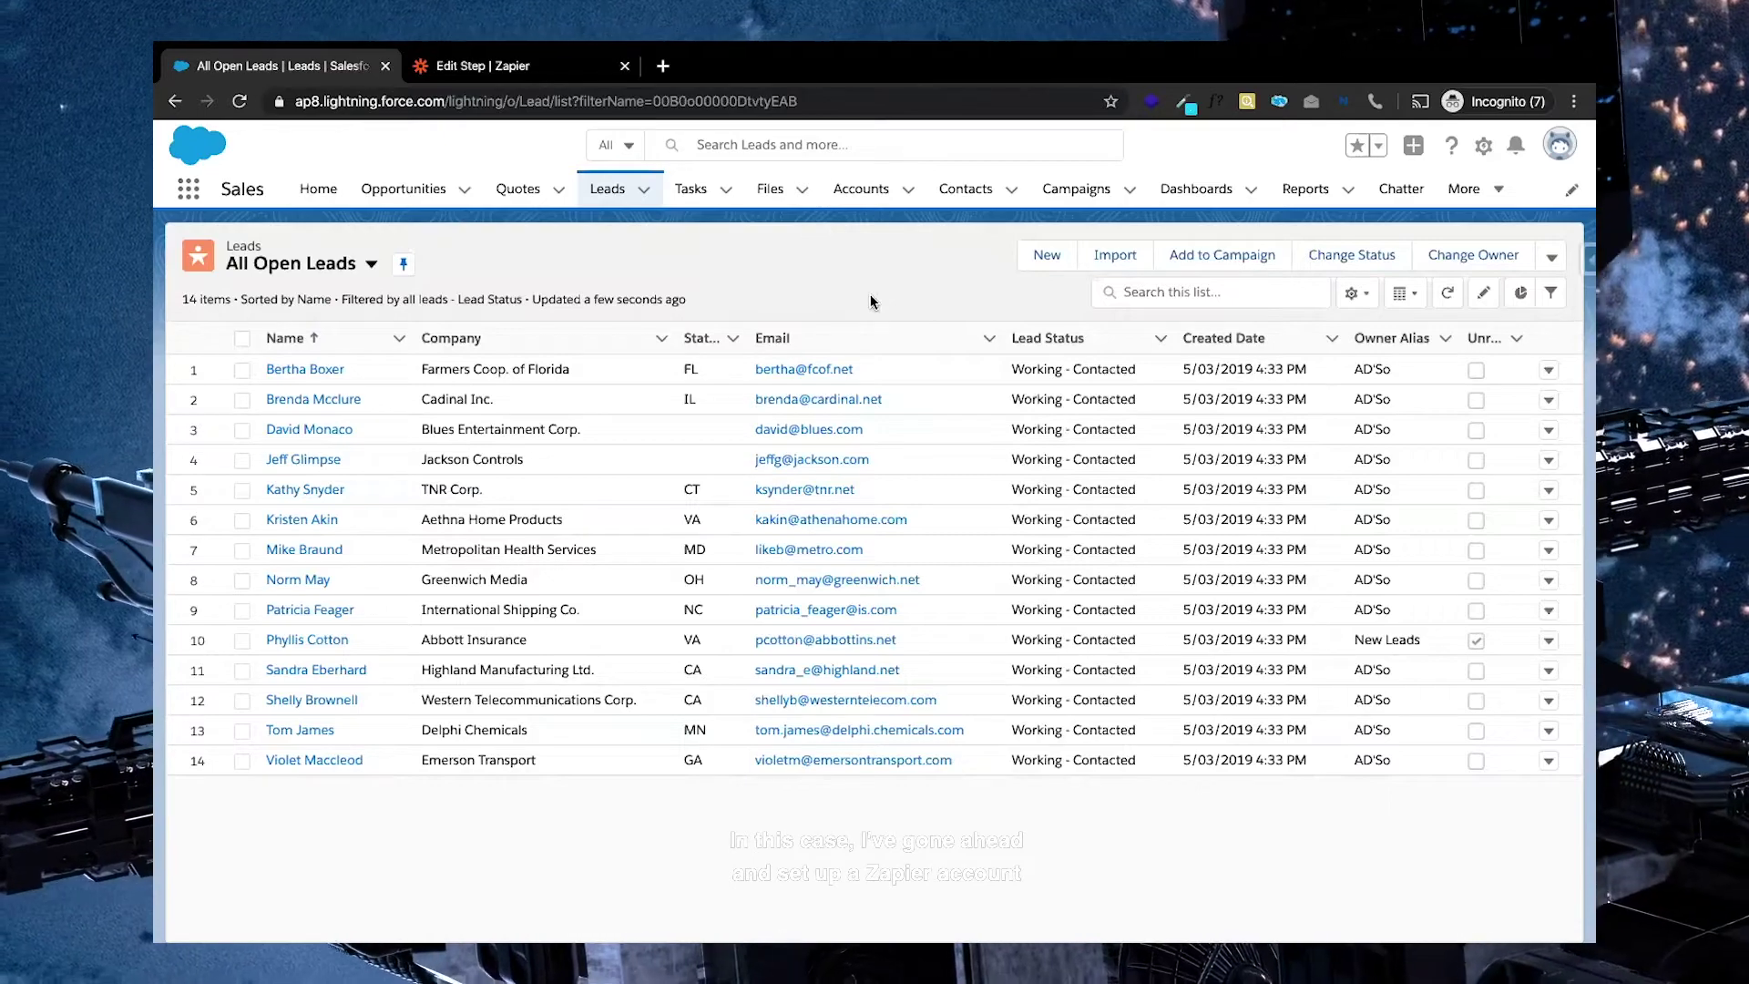
- View the Catch Hook step's custom webhook URL in Zapier, then return to the Salesforce leads list
click(504, 73)
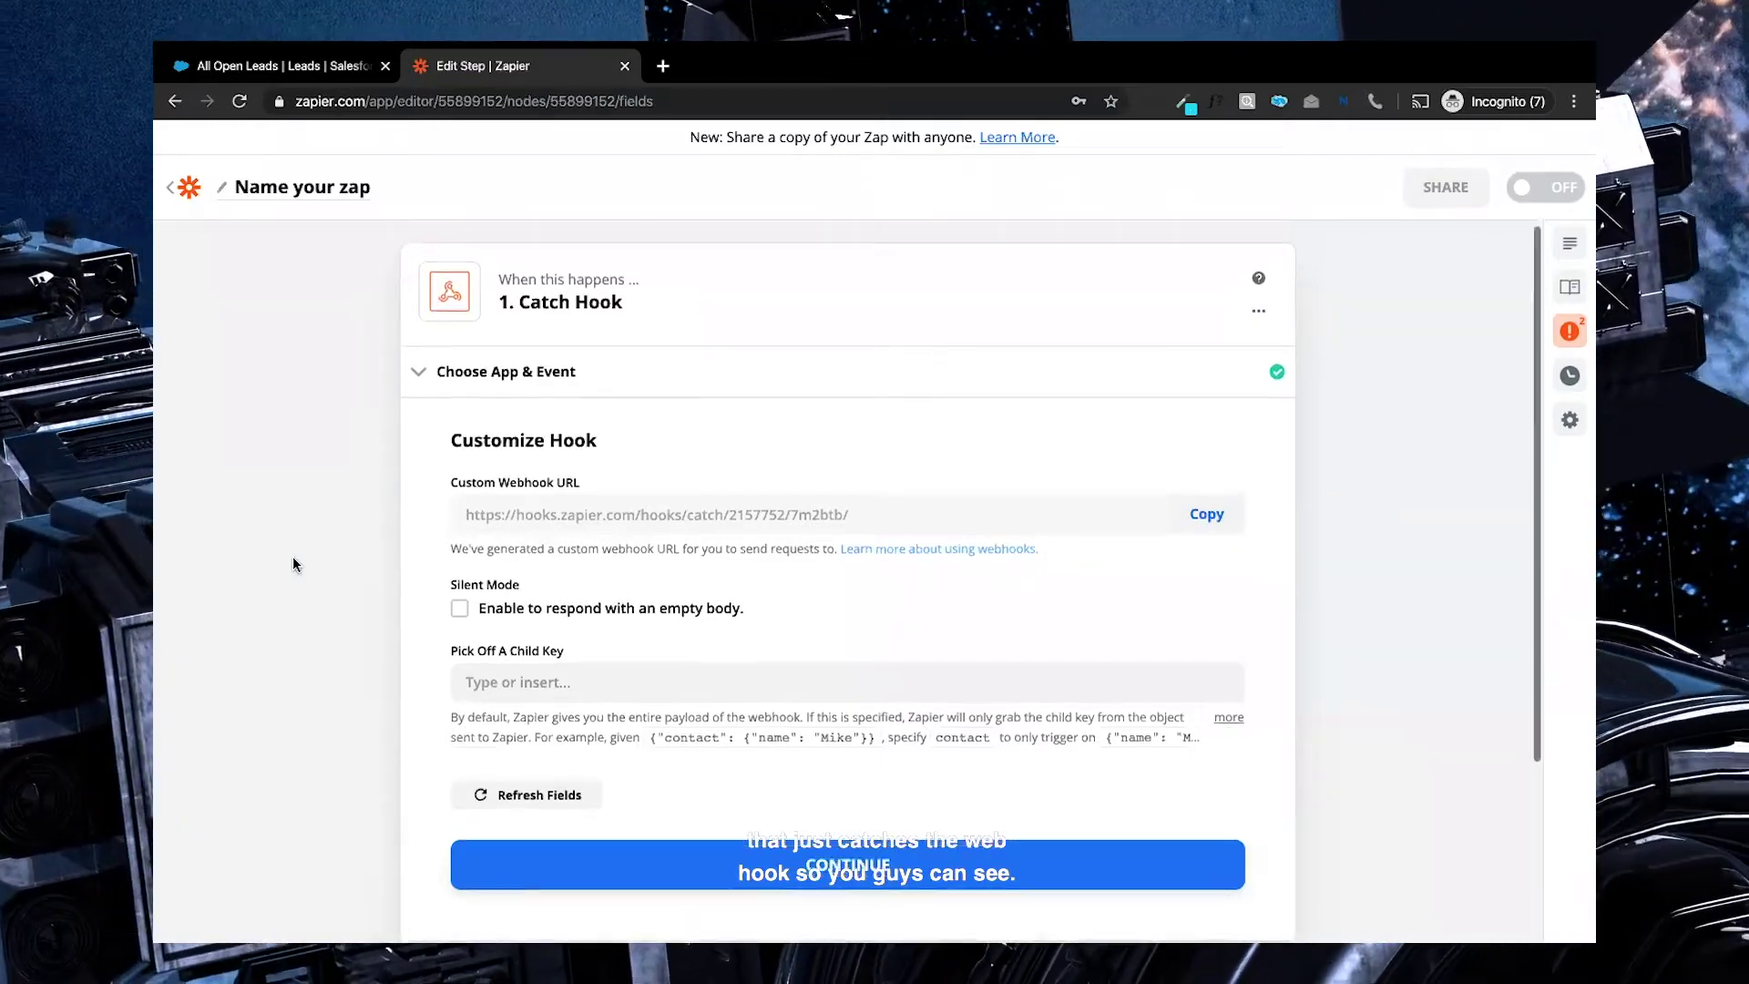
scroll(309, 547, down, 2)
scroll(279, 538, up, 3)
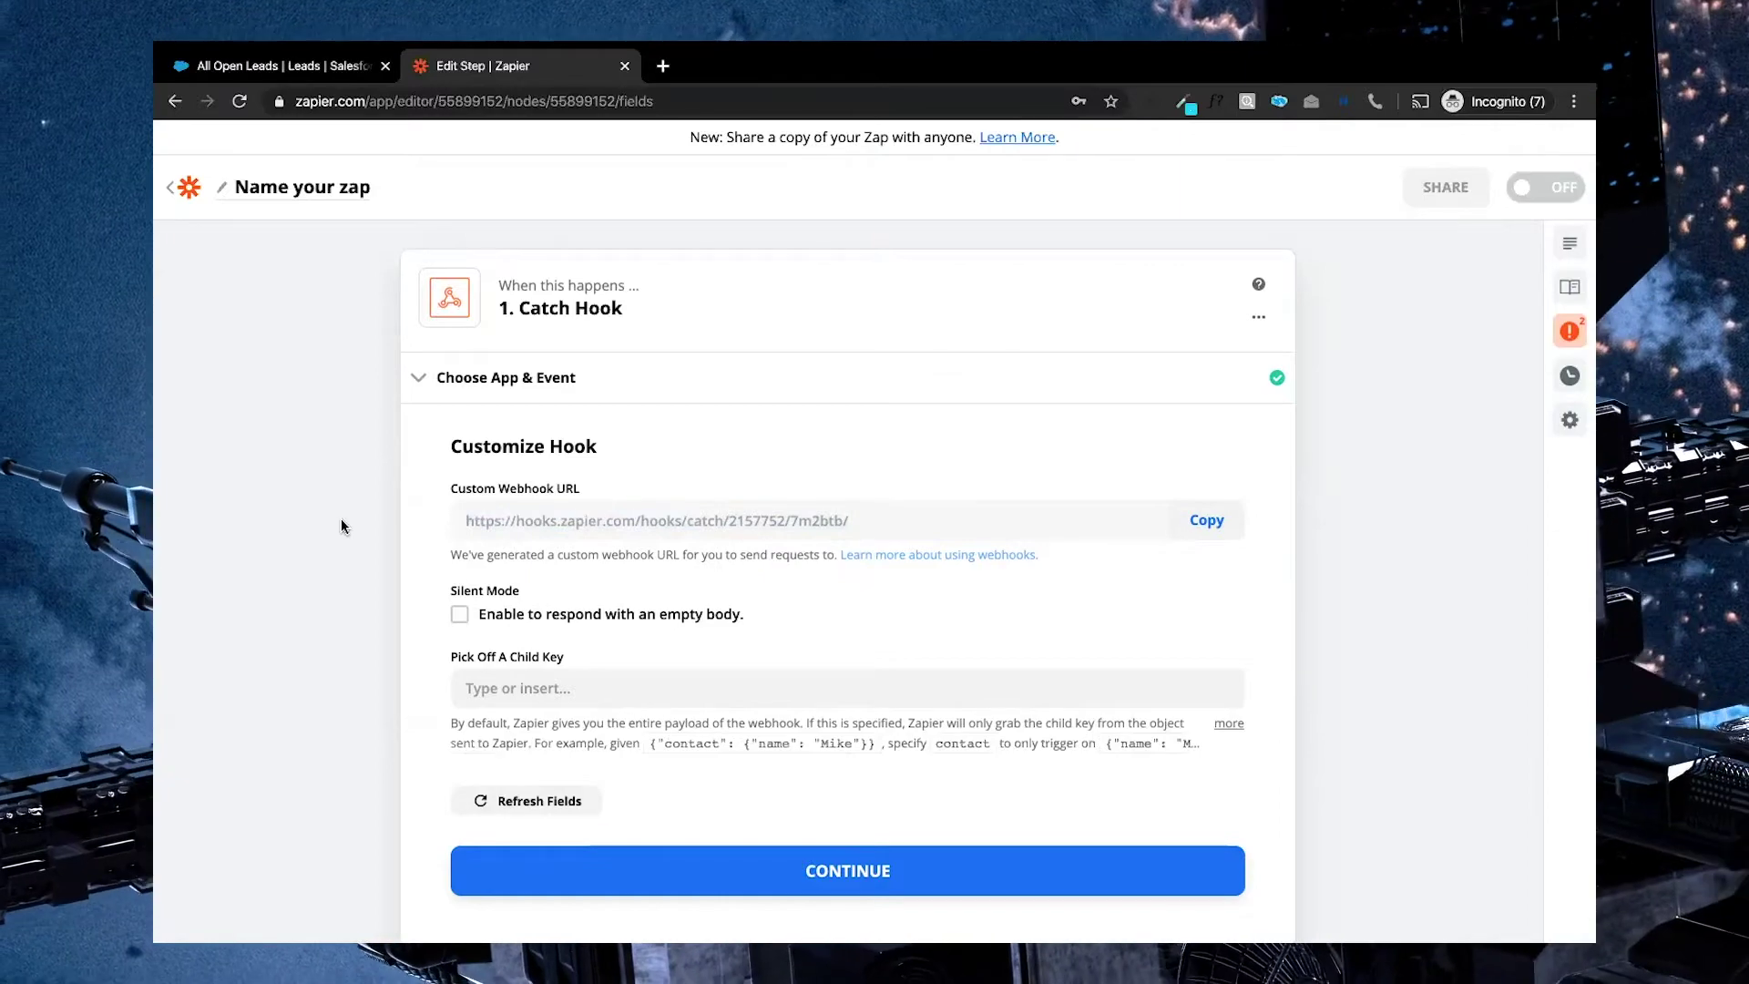
click(319, 75)
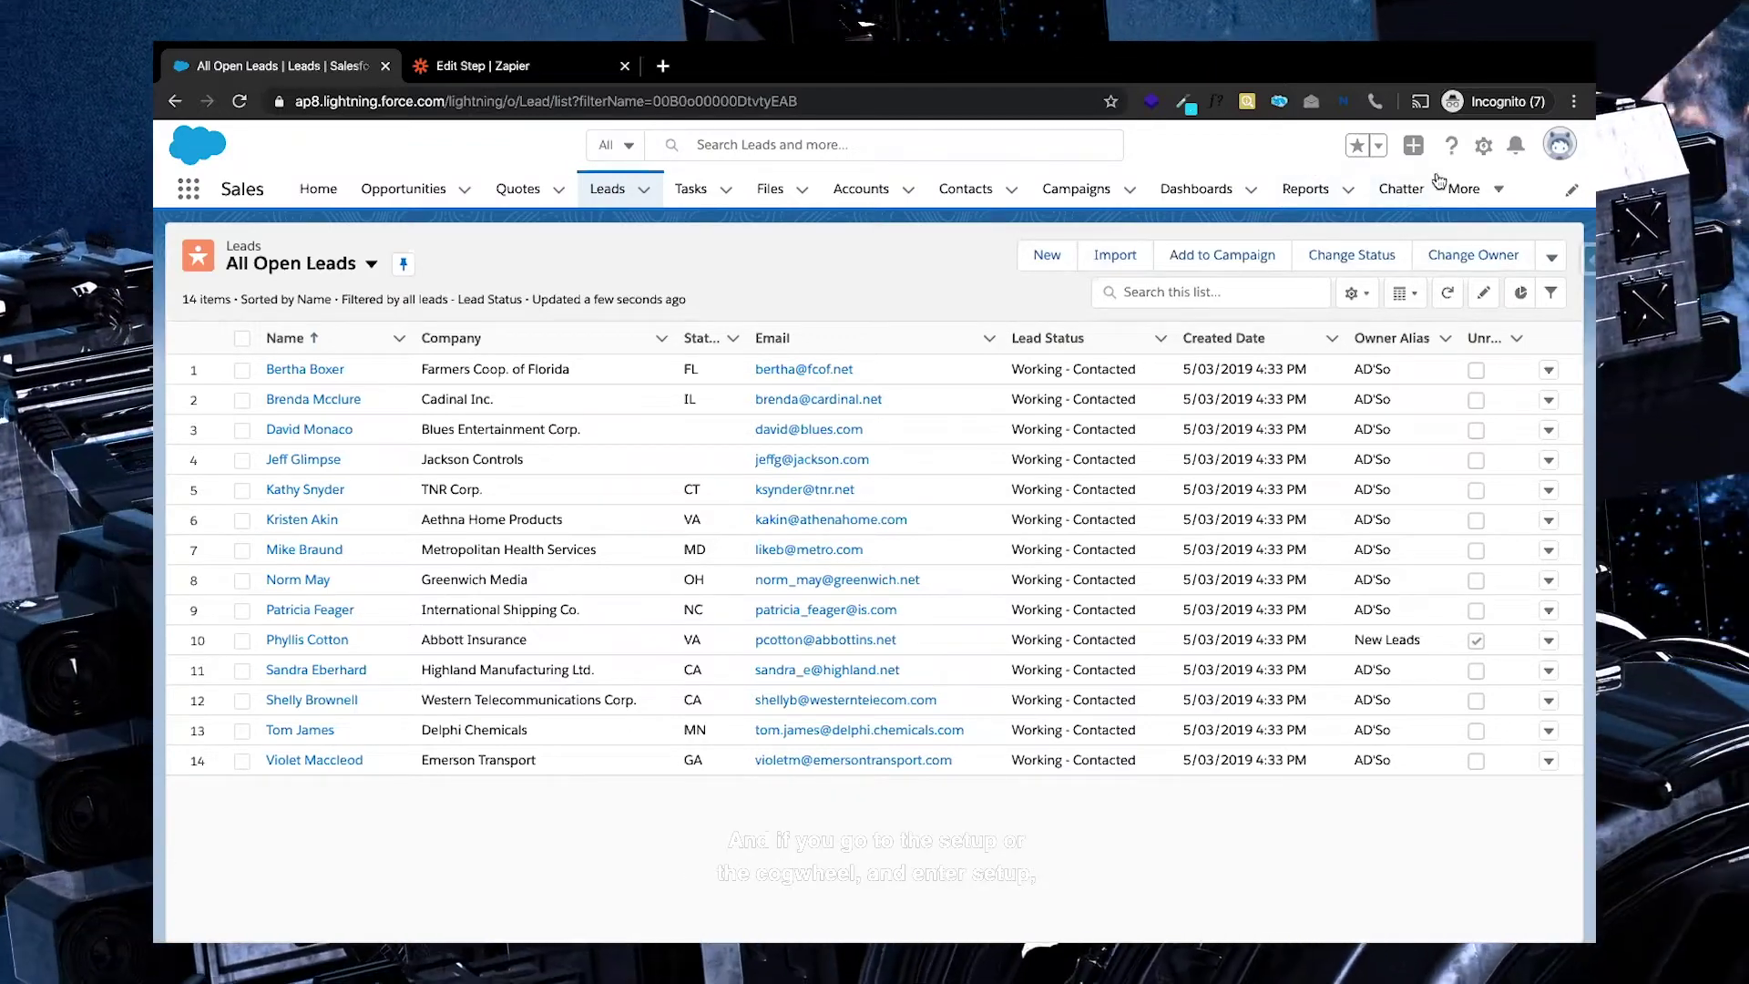
- Open Setup and reach the All Outbound Messages page by searching 'outbound' in Quick Find
click(1482, 146)
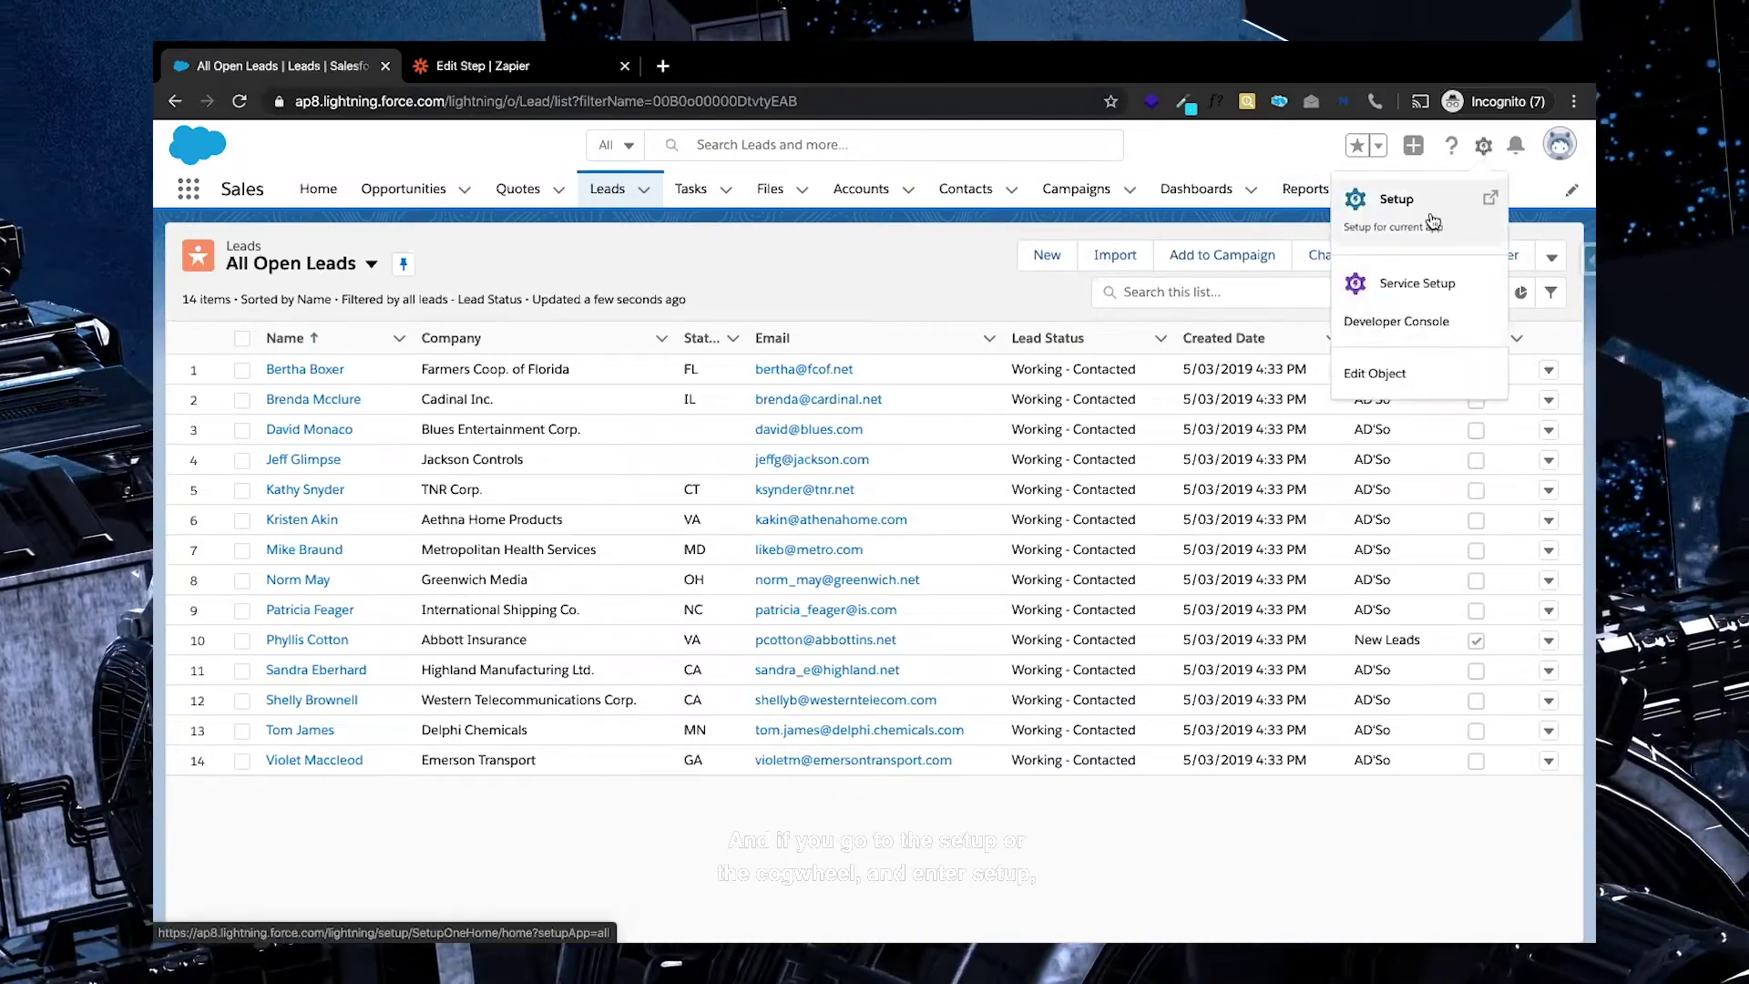
click(1430, 191)
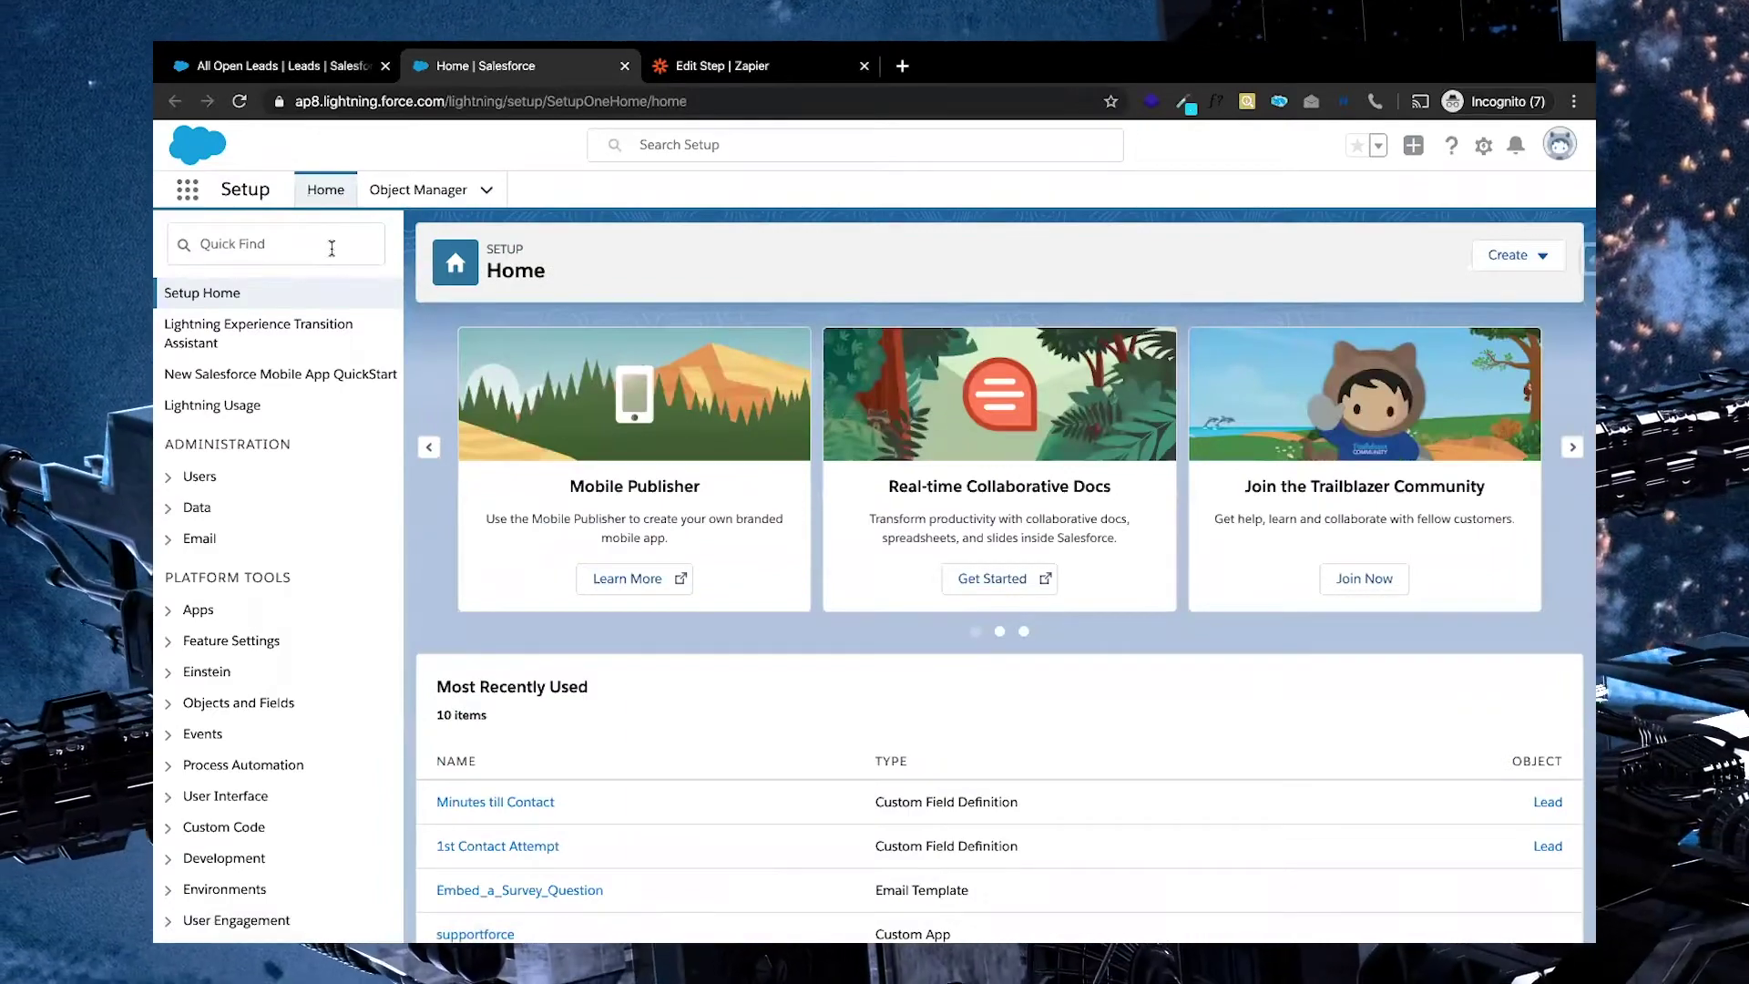
click(331, 247)
text(outbound)
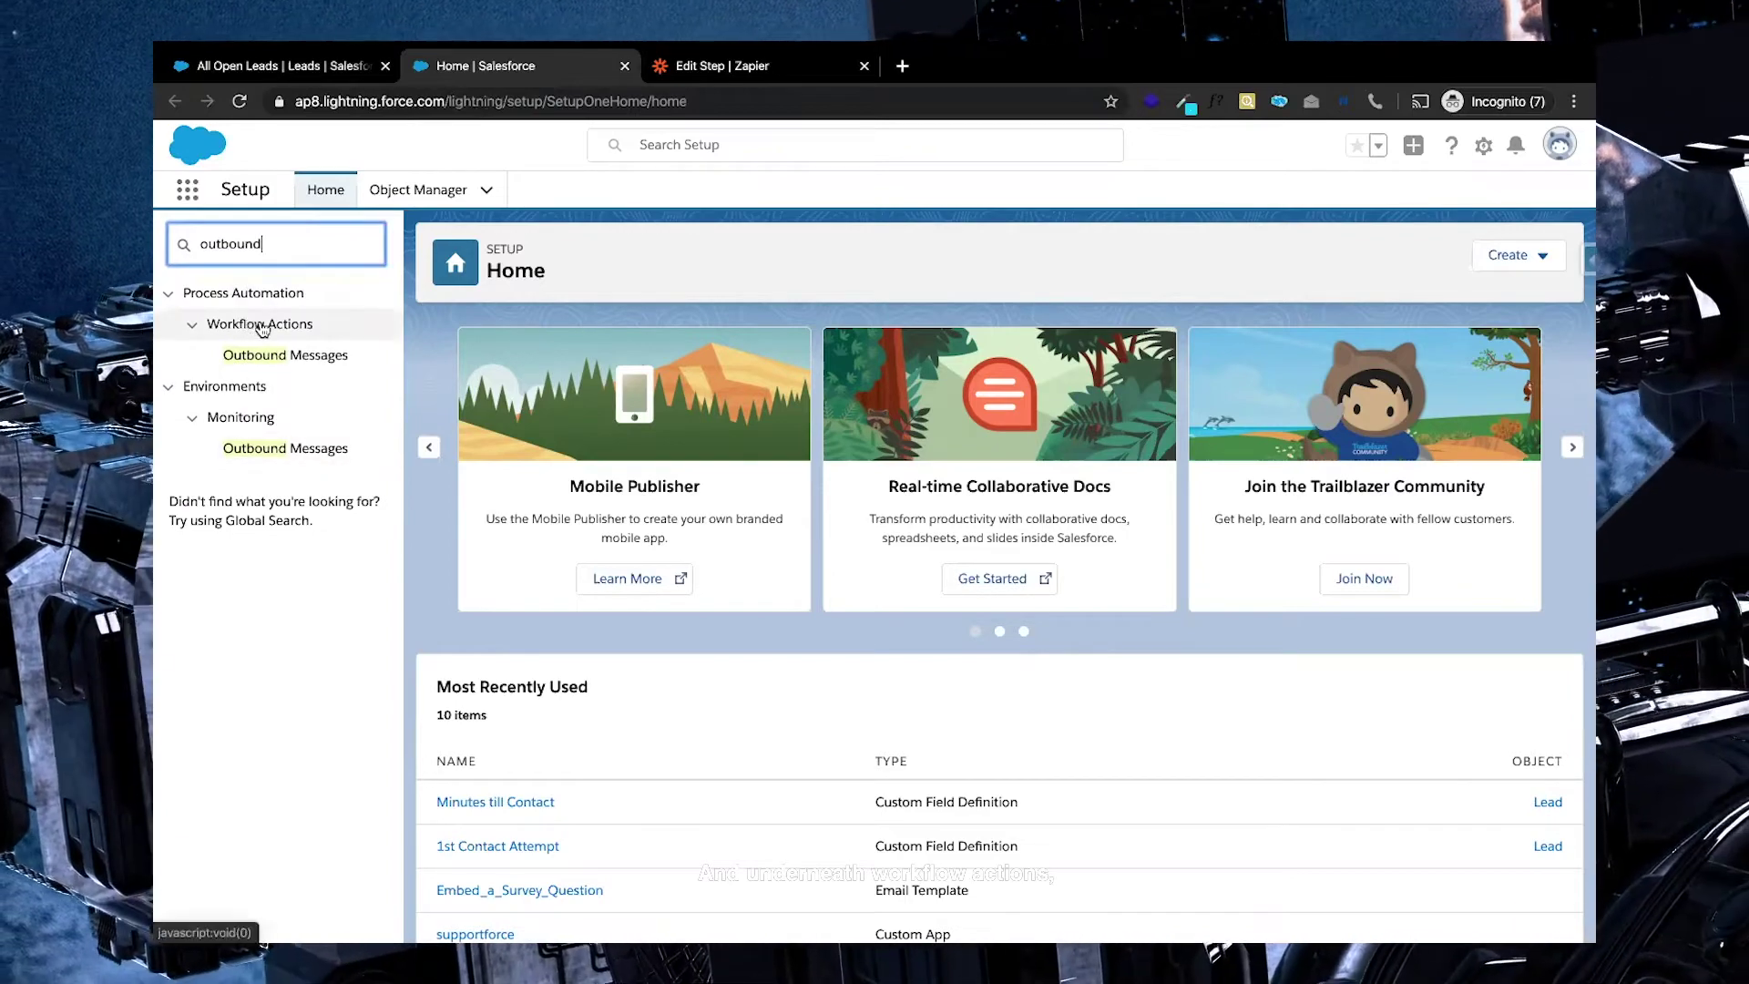
click(306, 364)
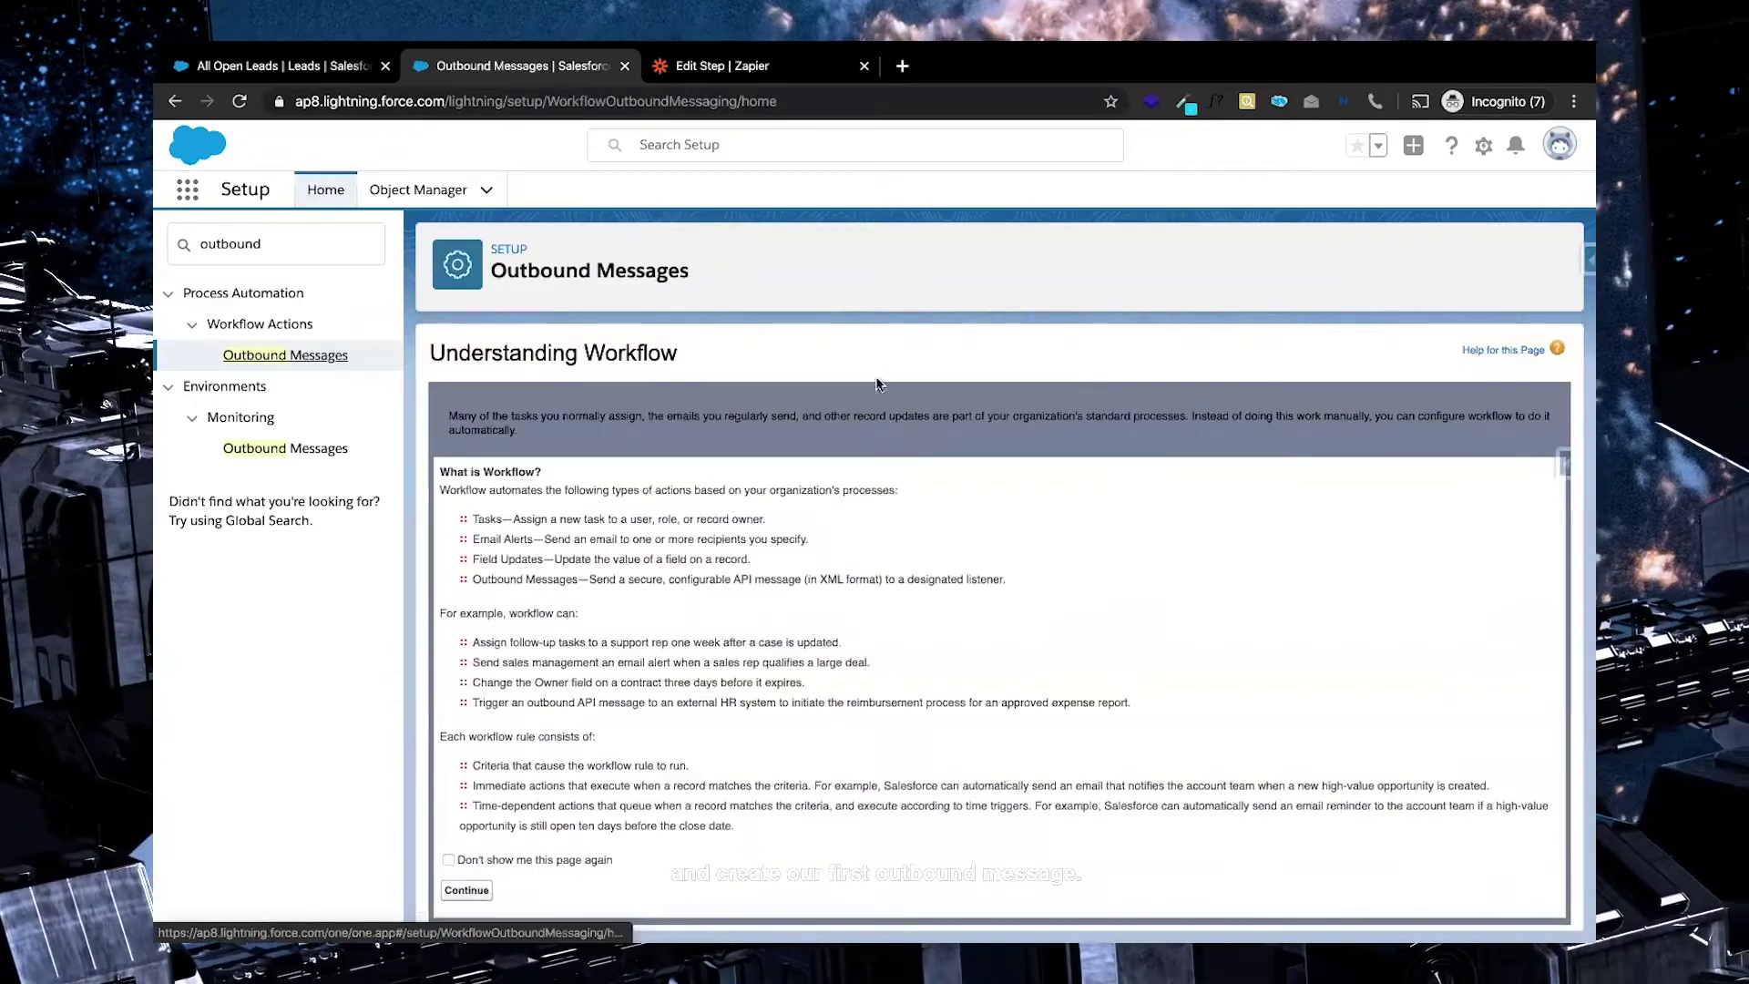
click(467, 890)
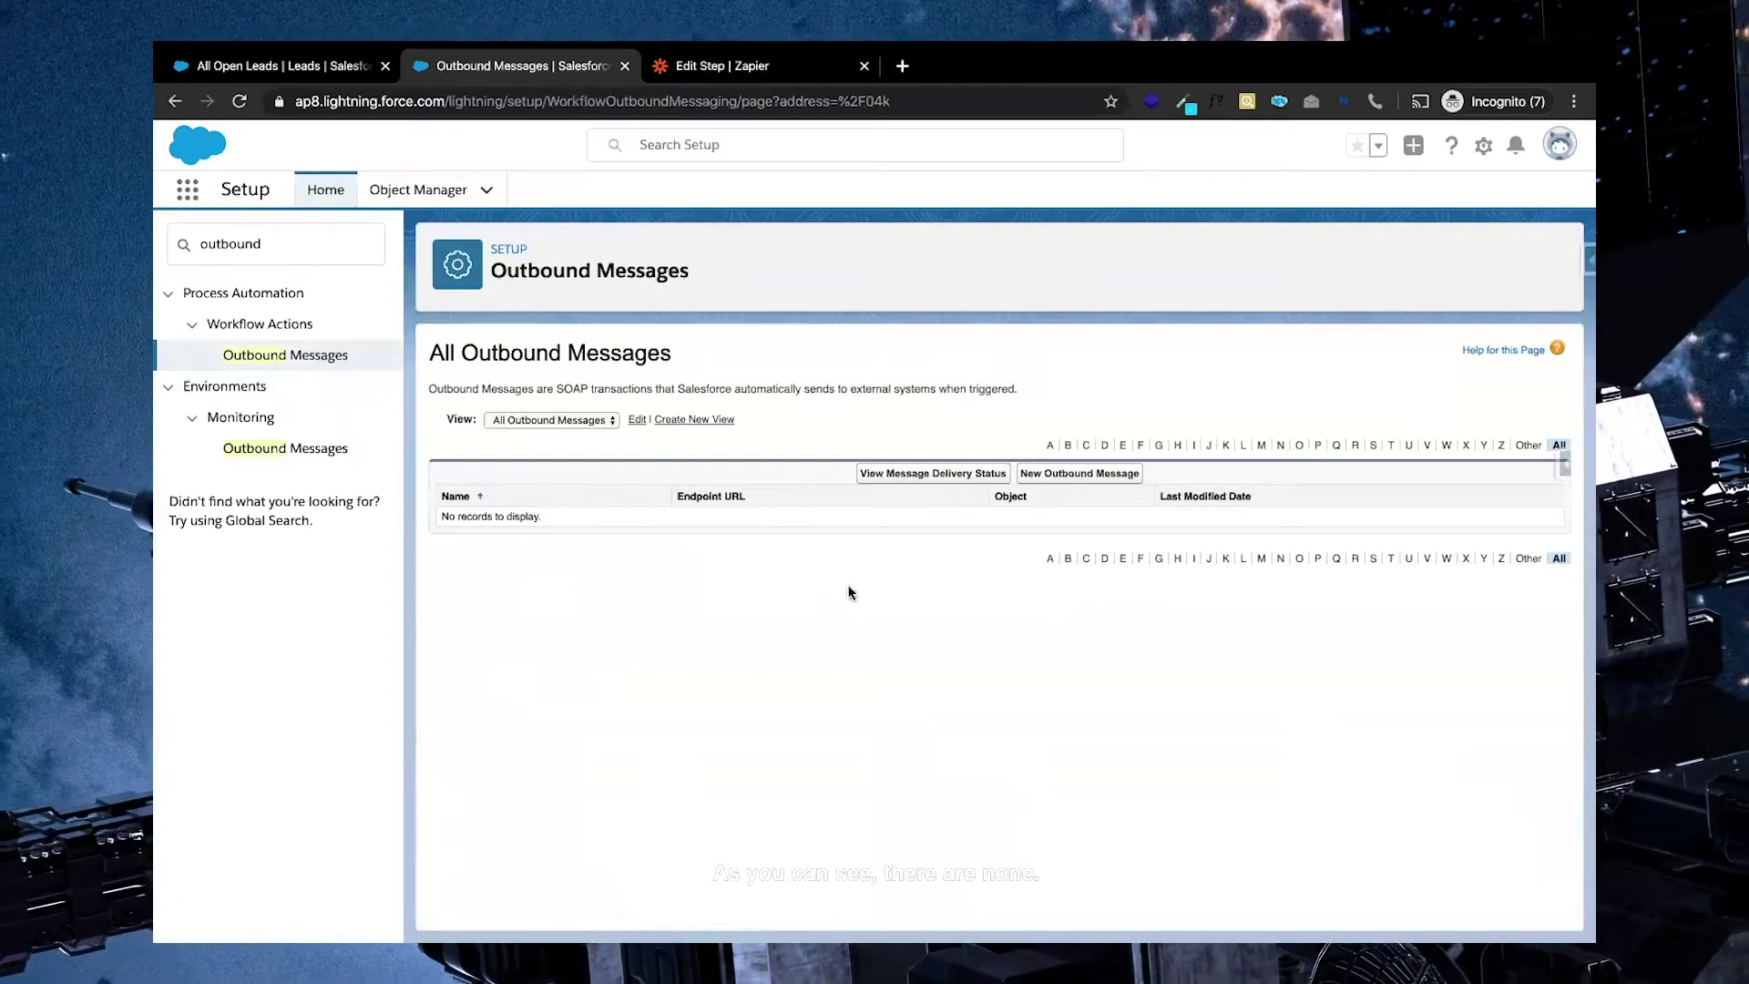
- Start a new outbound message on the Lead object and continue to its configuration form
click(1075, 480)
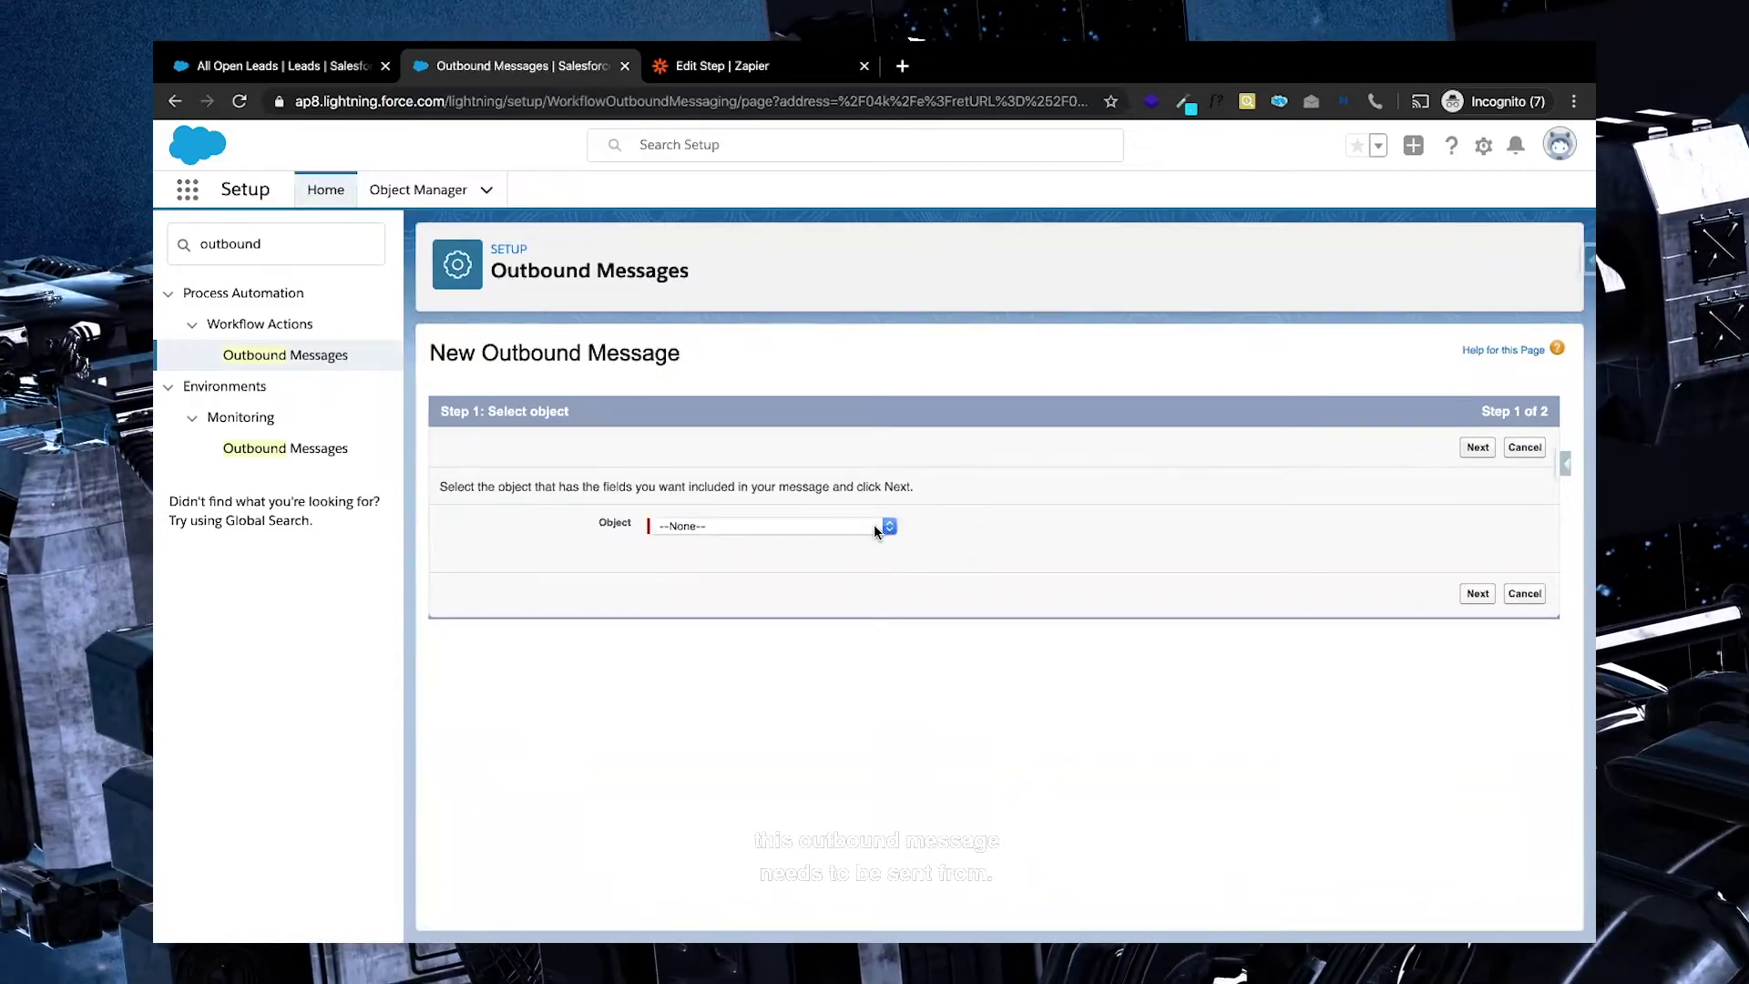
click(875, 528)
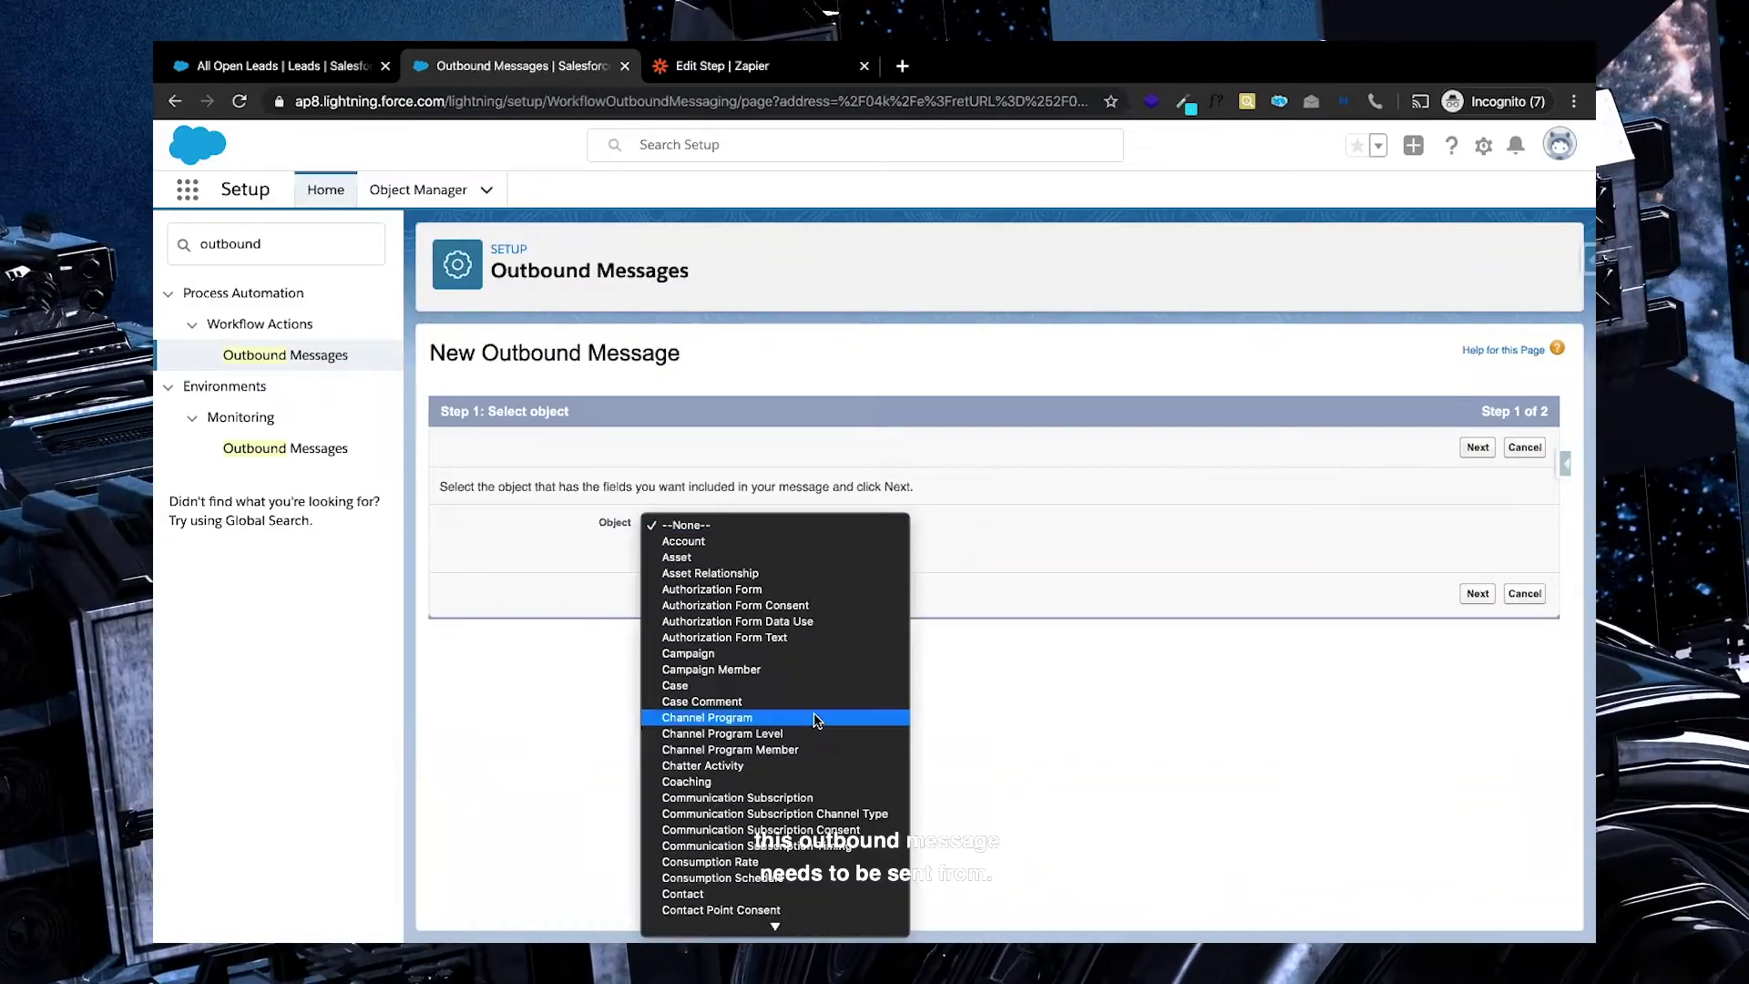
scroll(816, 720, down, 5)
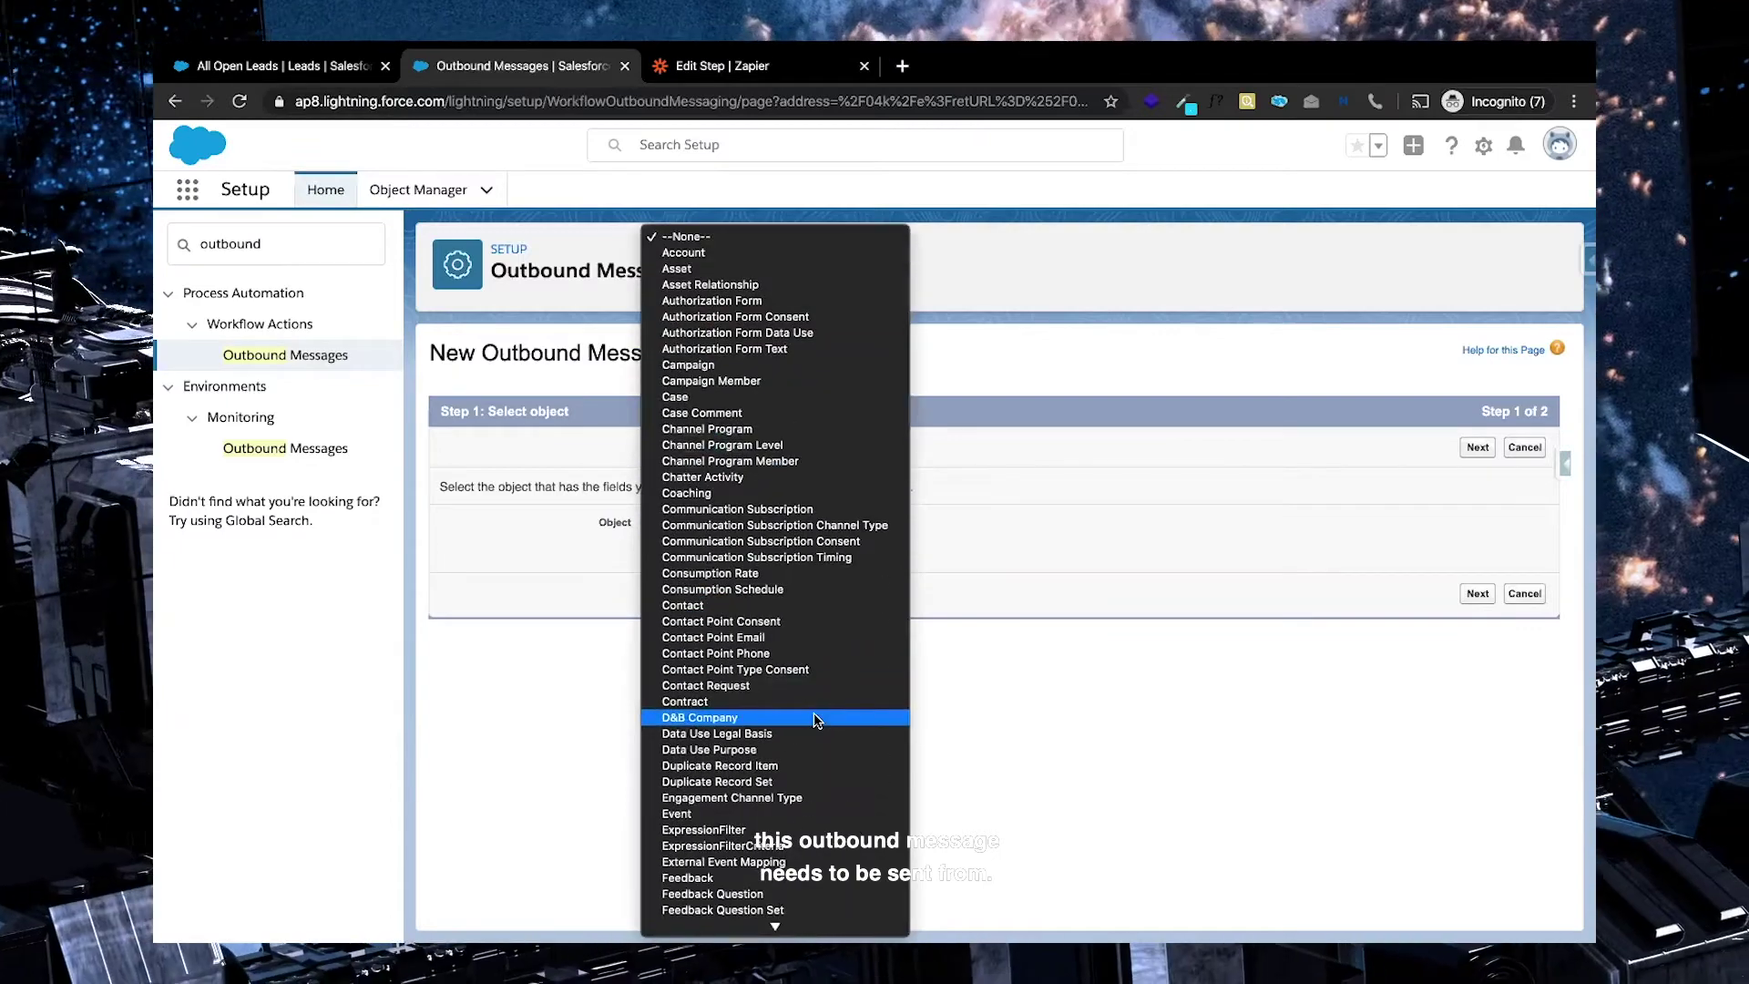
scroll(816, 720, down, 4)
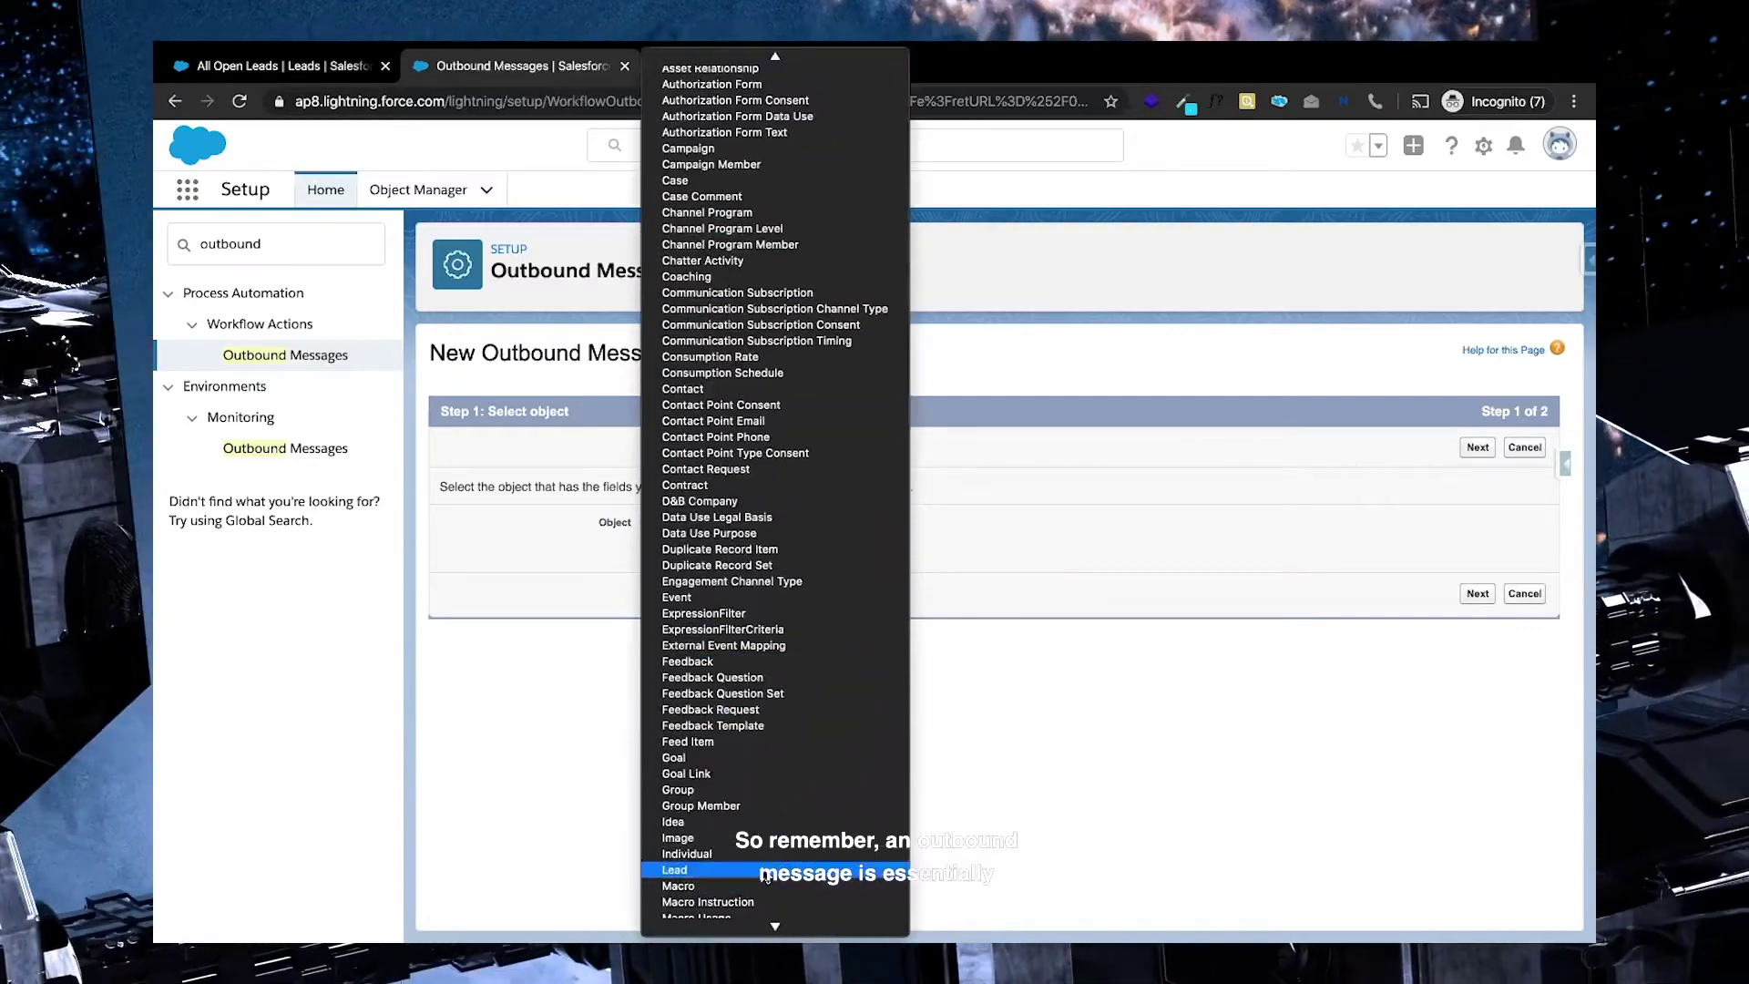
click(816, 870)
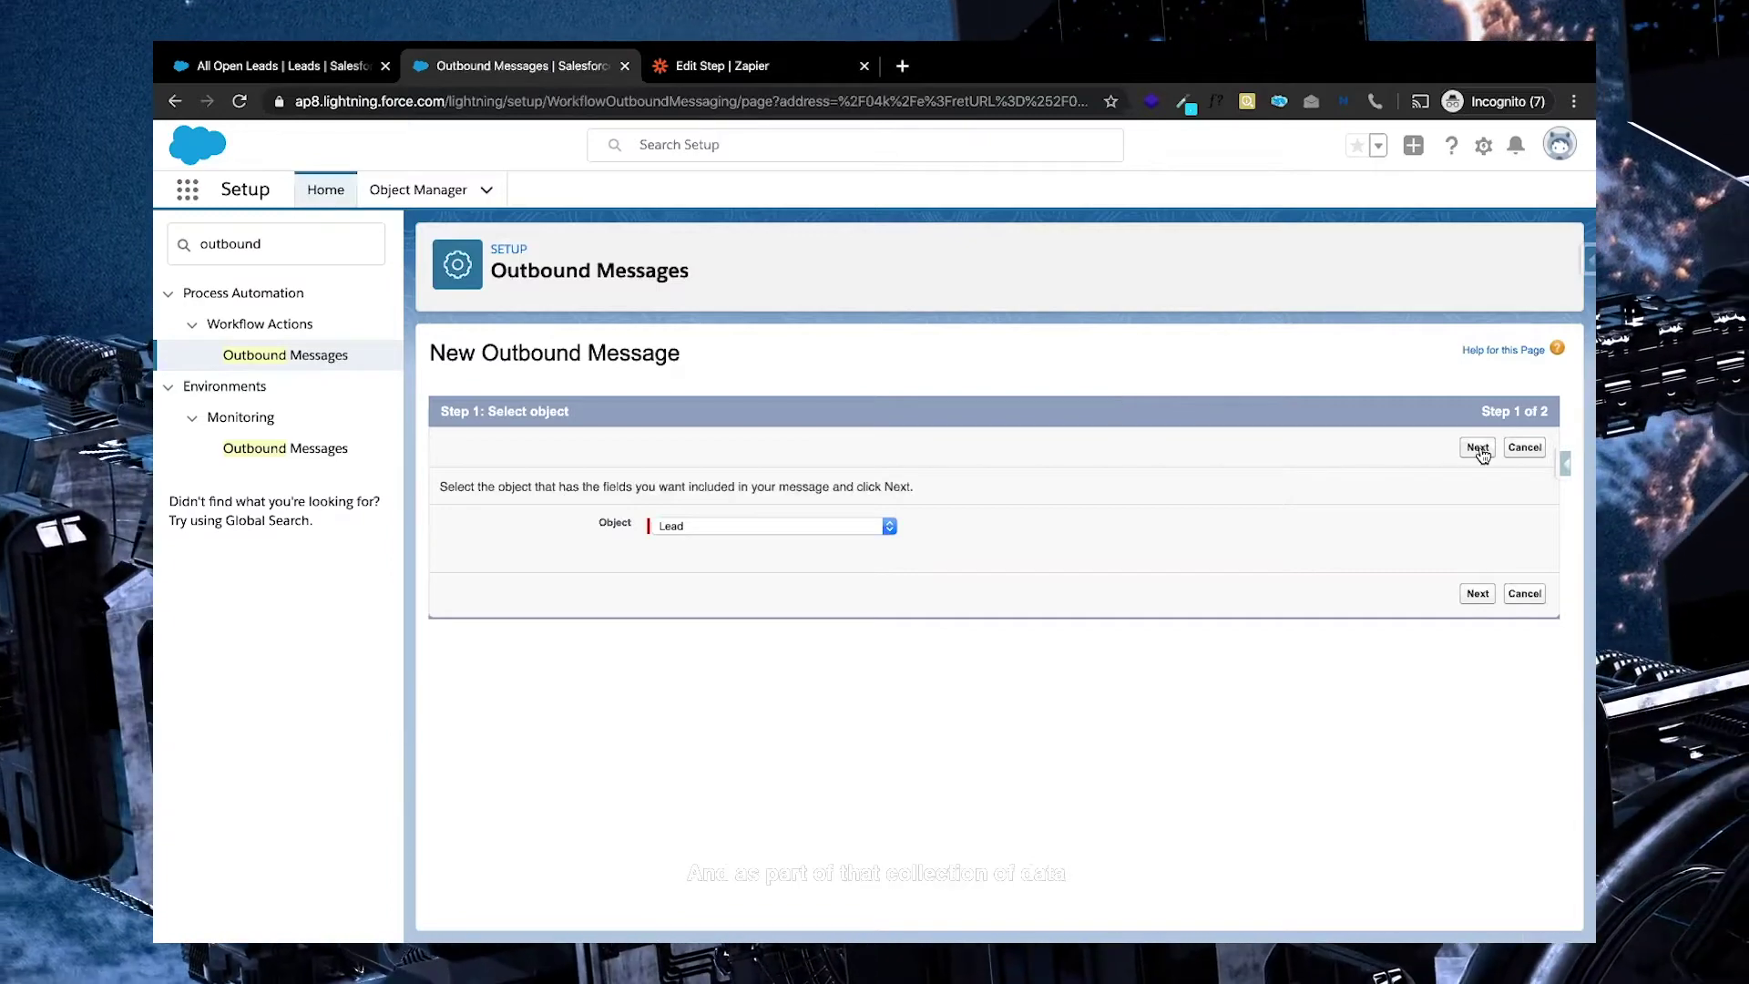
click(1477, 446)
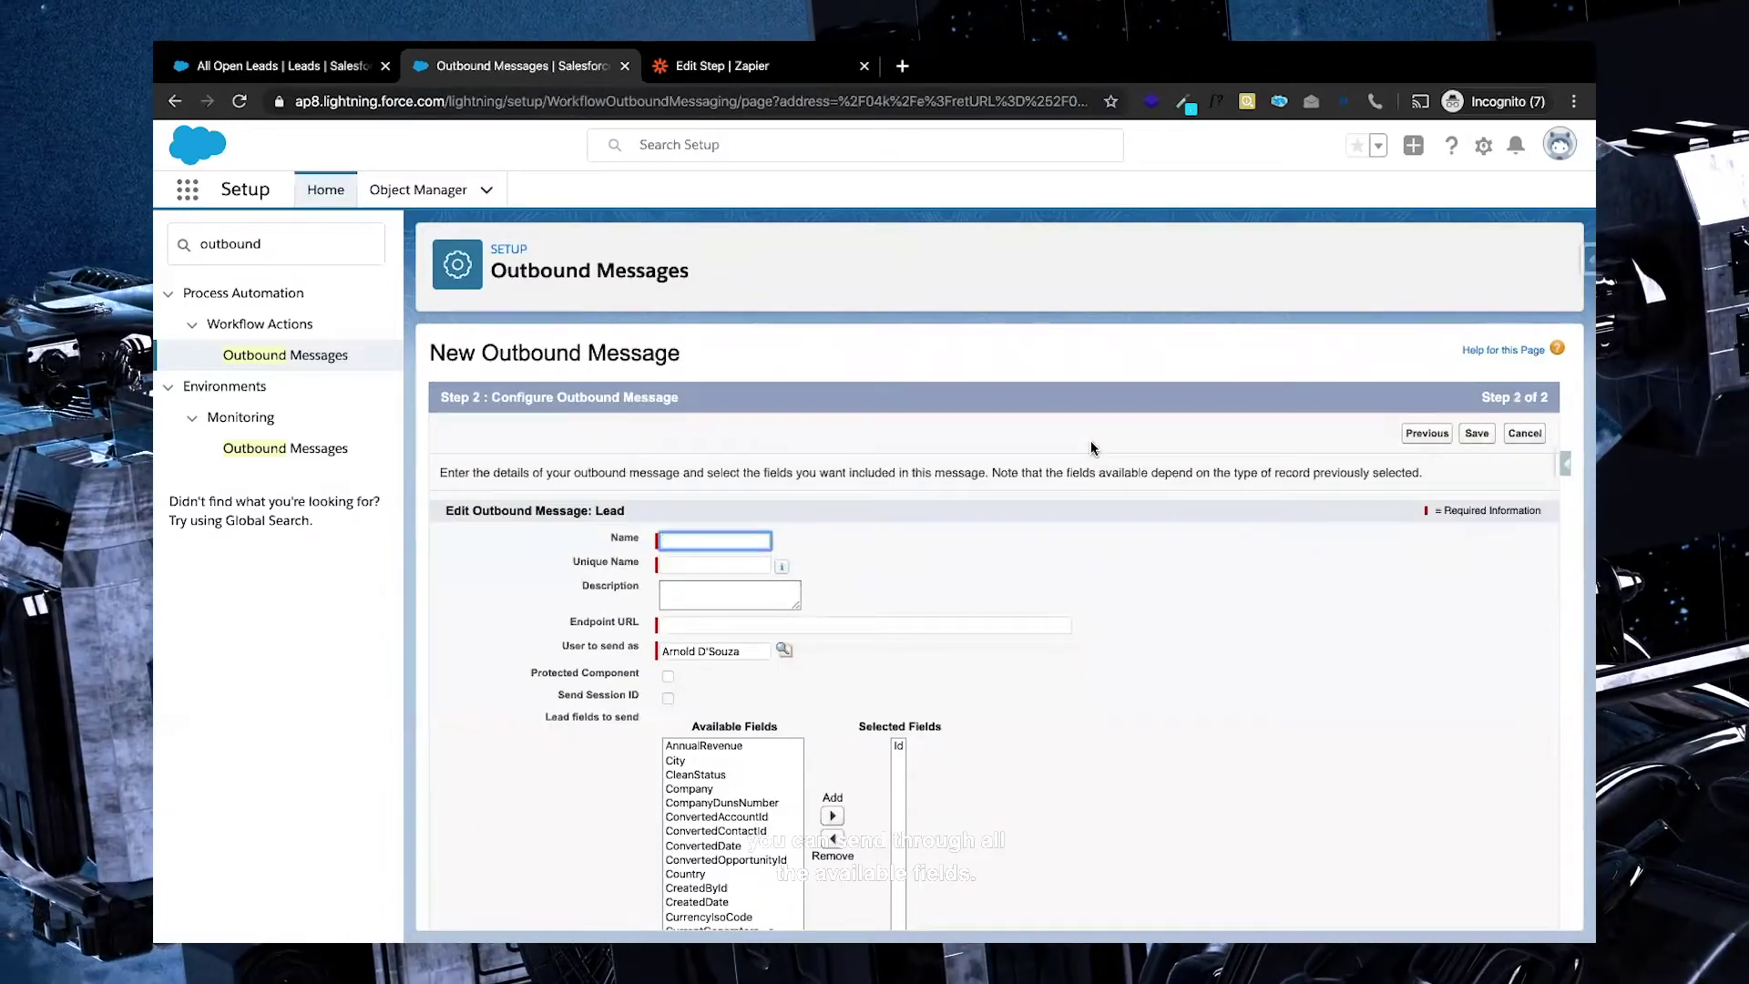
- Try removing Id from the fields to send, confirming it must stay selected
click(975, 694)
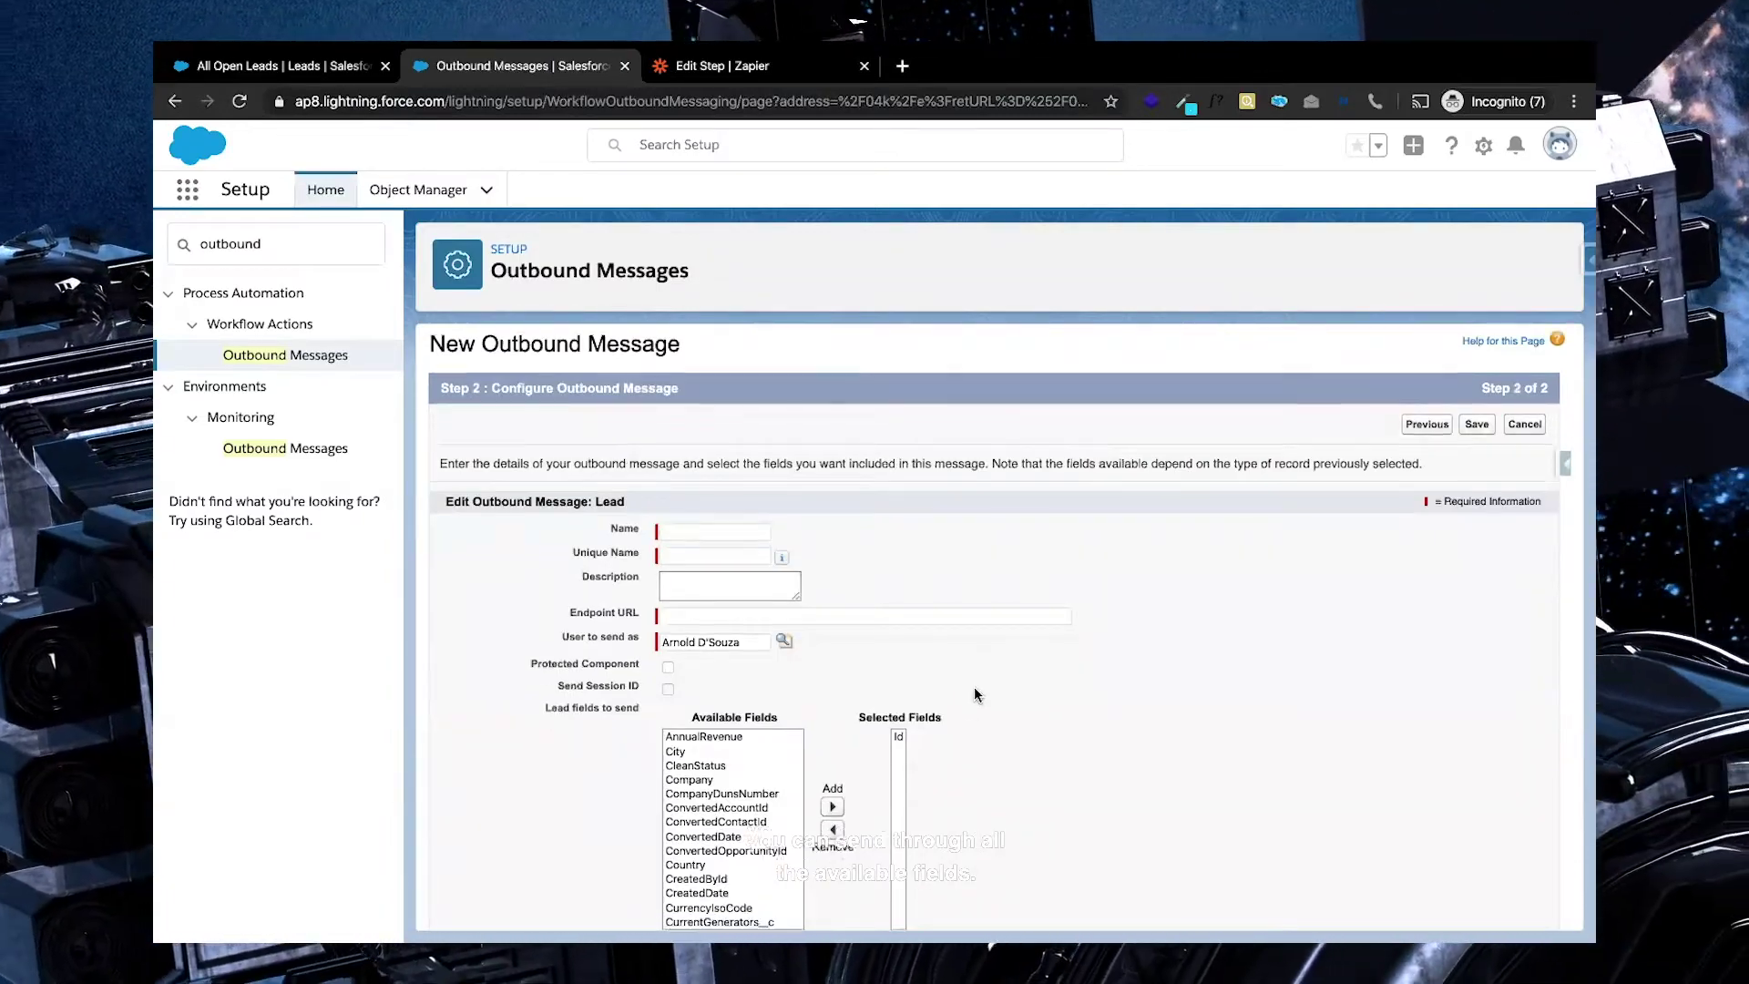
scroll(974, 695, down, 1)
scroll(766, 699, down, 2)
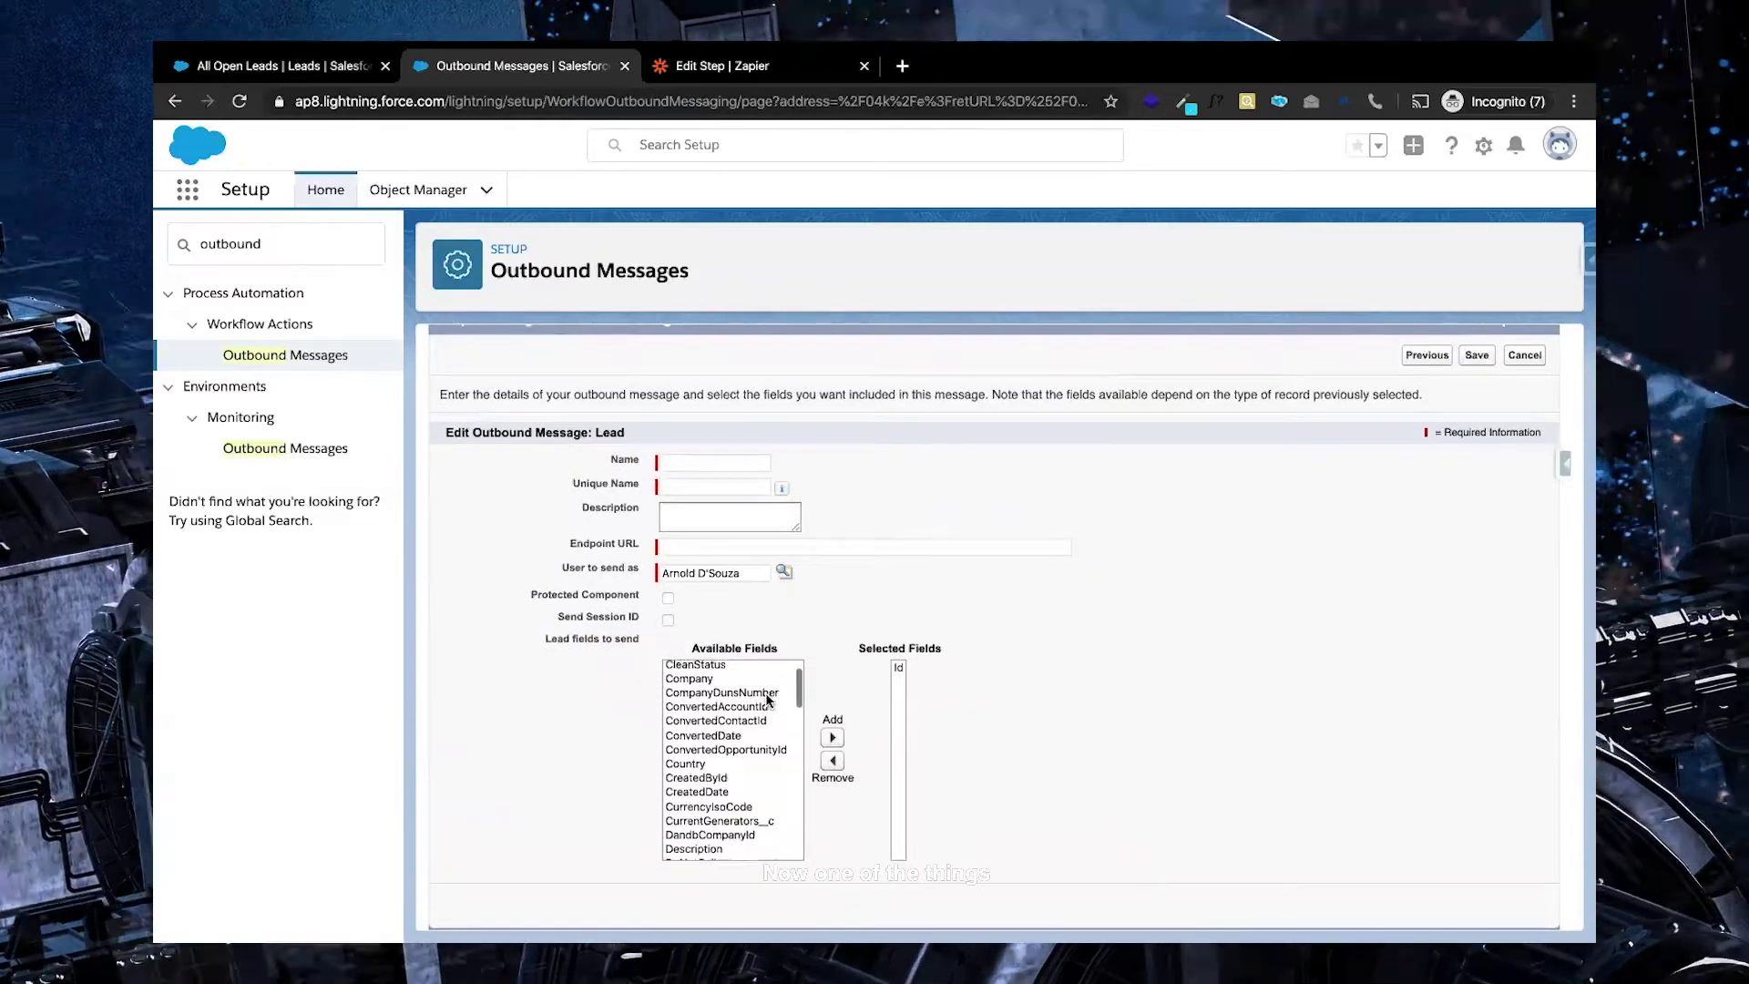
scroll(766, 699, up, 2)
click(898, 668)
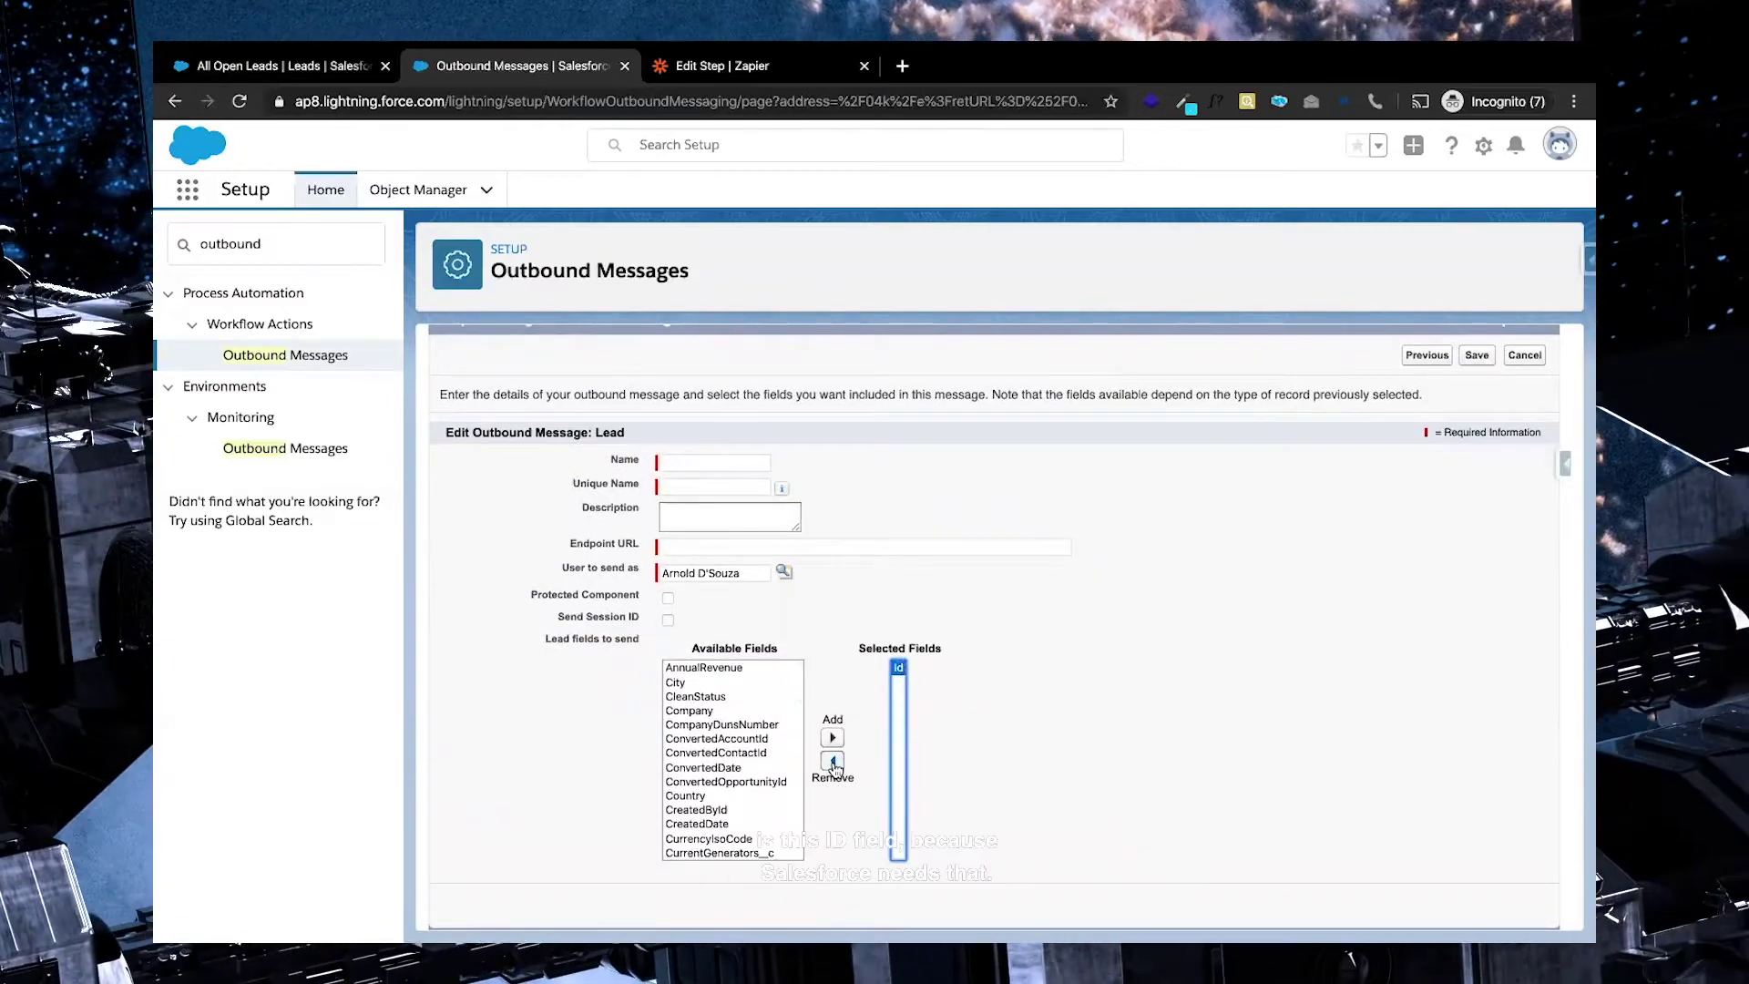
click(834, 761)
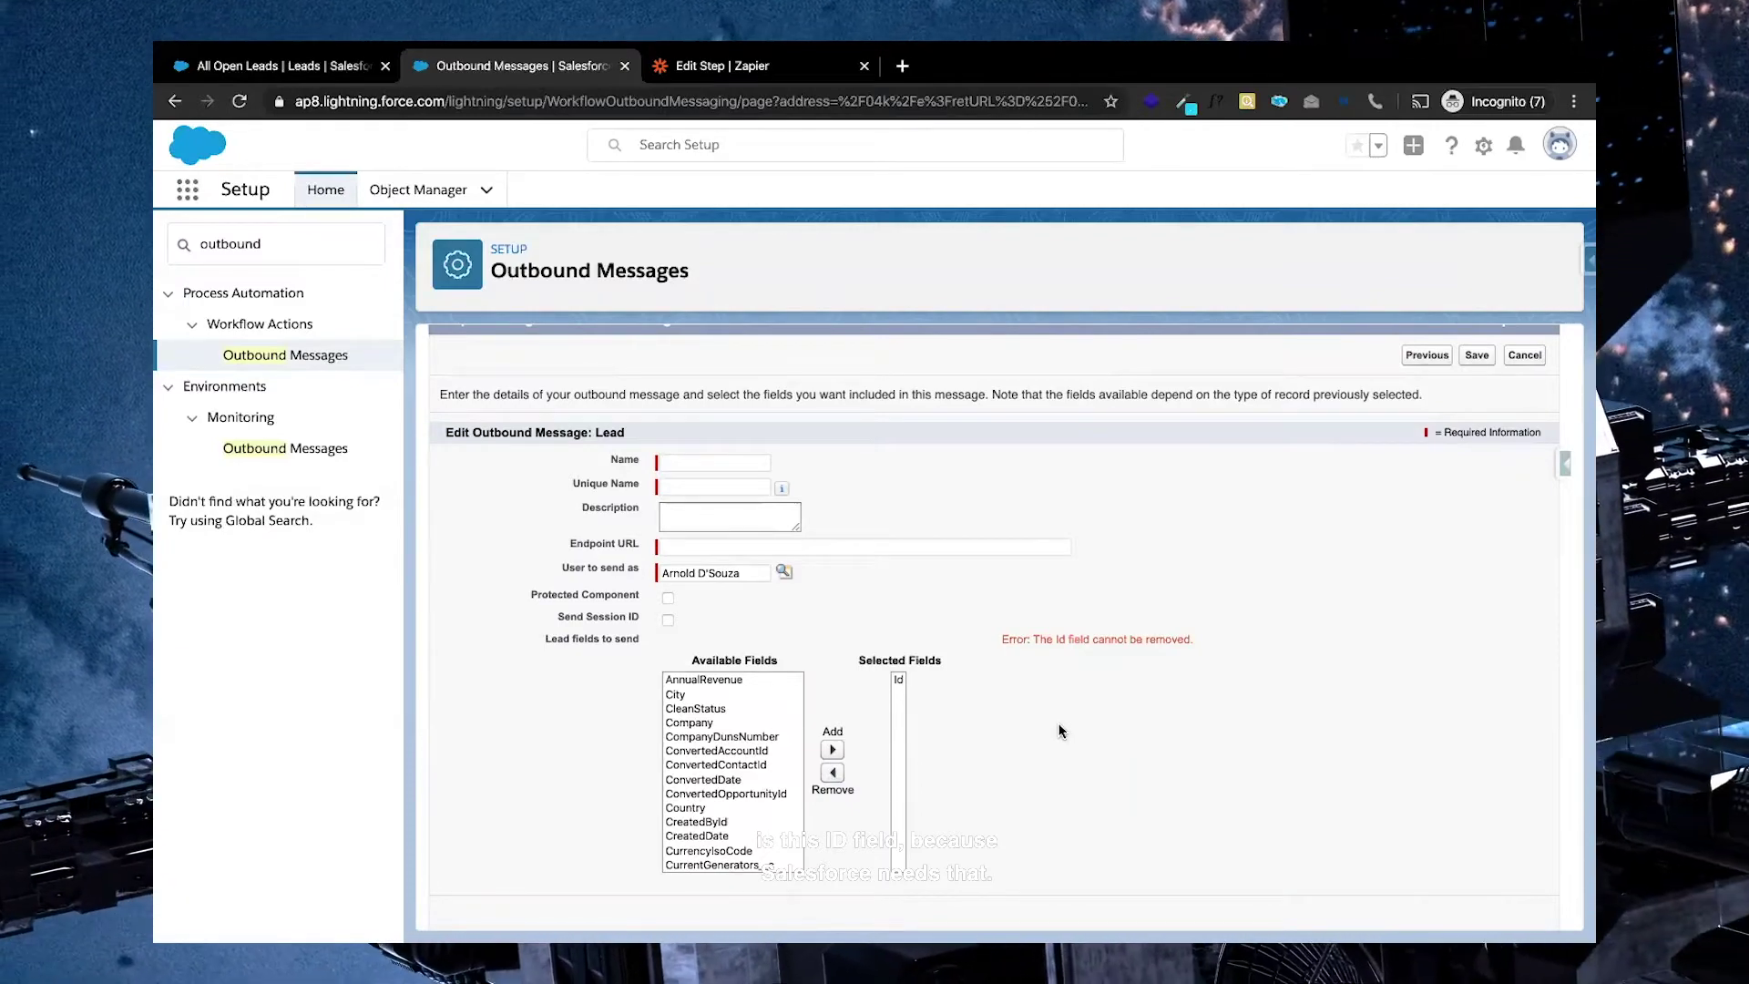
scroll(1057, 723, up, 2)
scroll(1057, 723, down, 1)
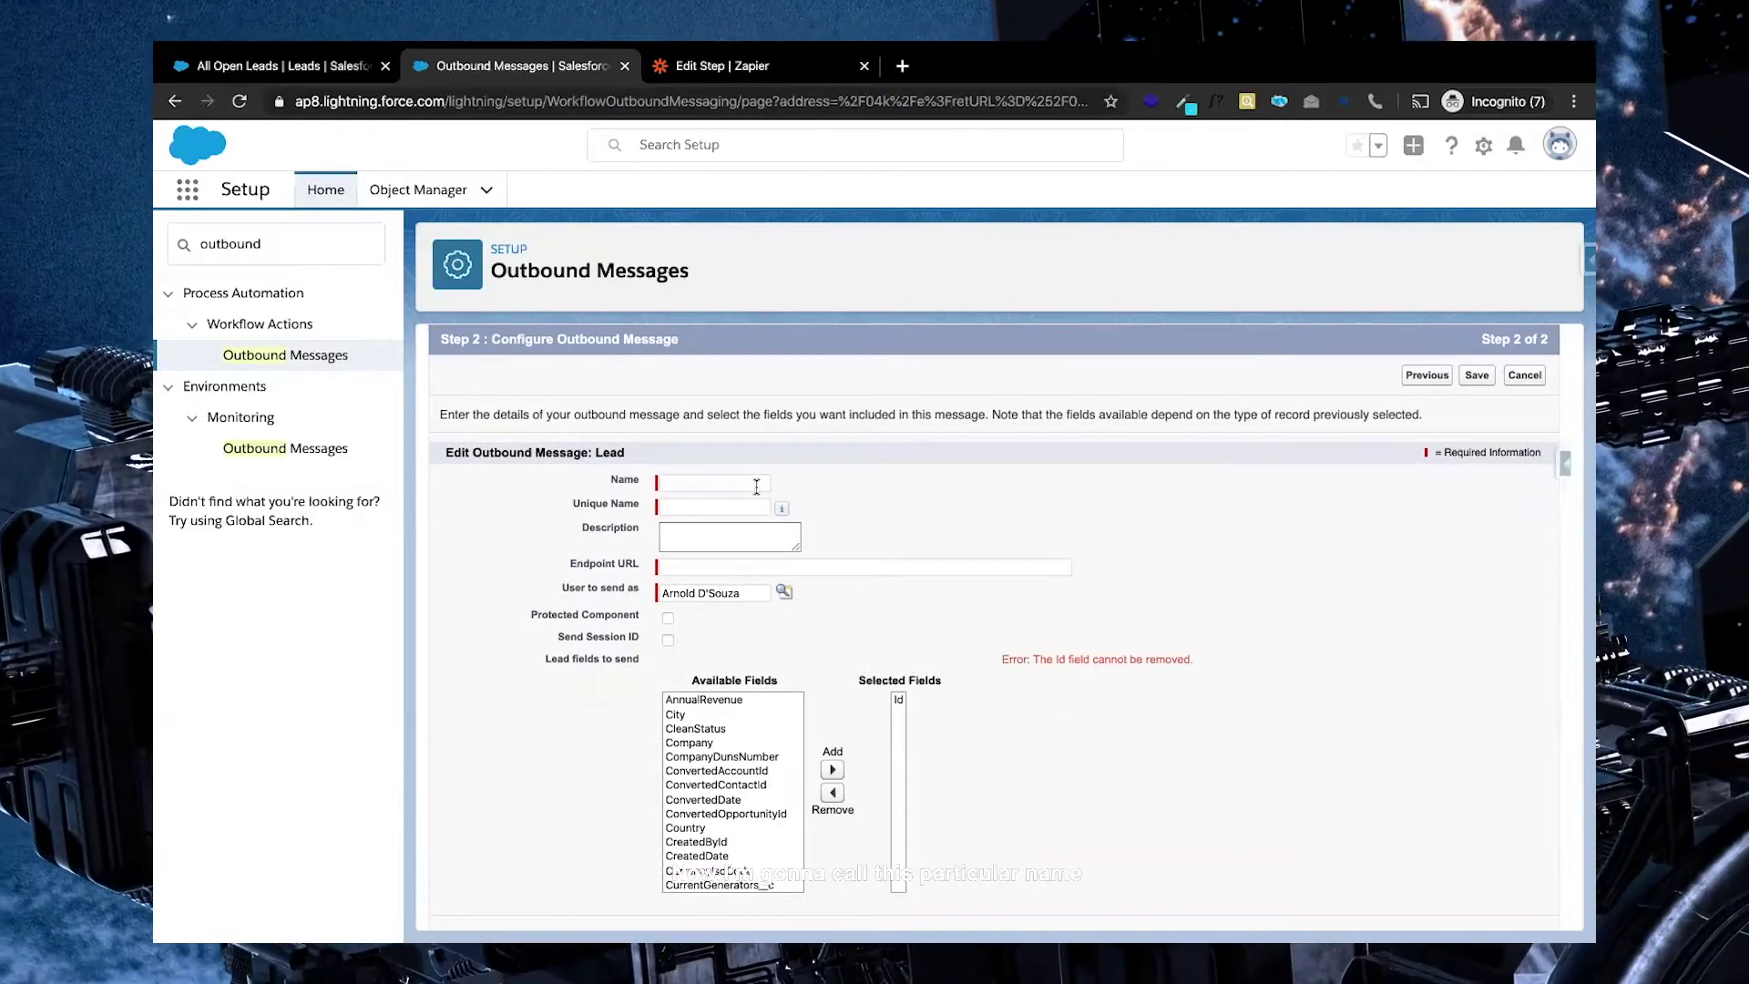
click(756, 487)
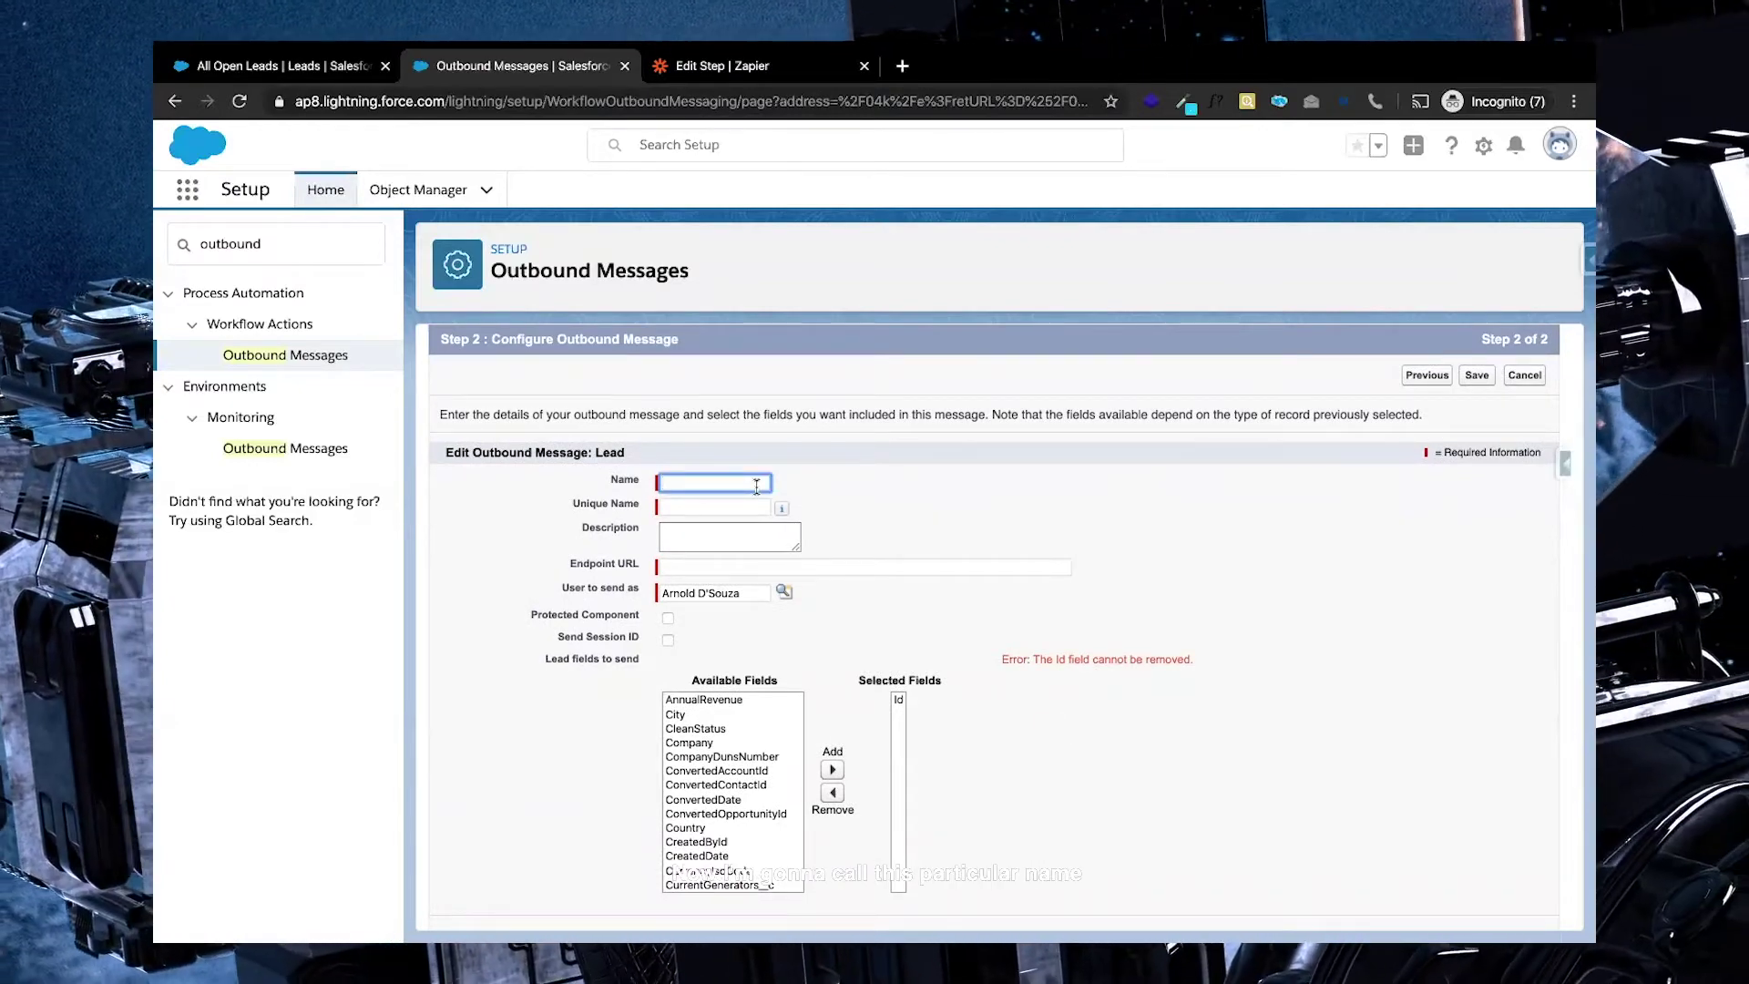
- Name the outbound message 'Closed - Not Converted Send' and type a first draft of its description
text(Closed)
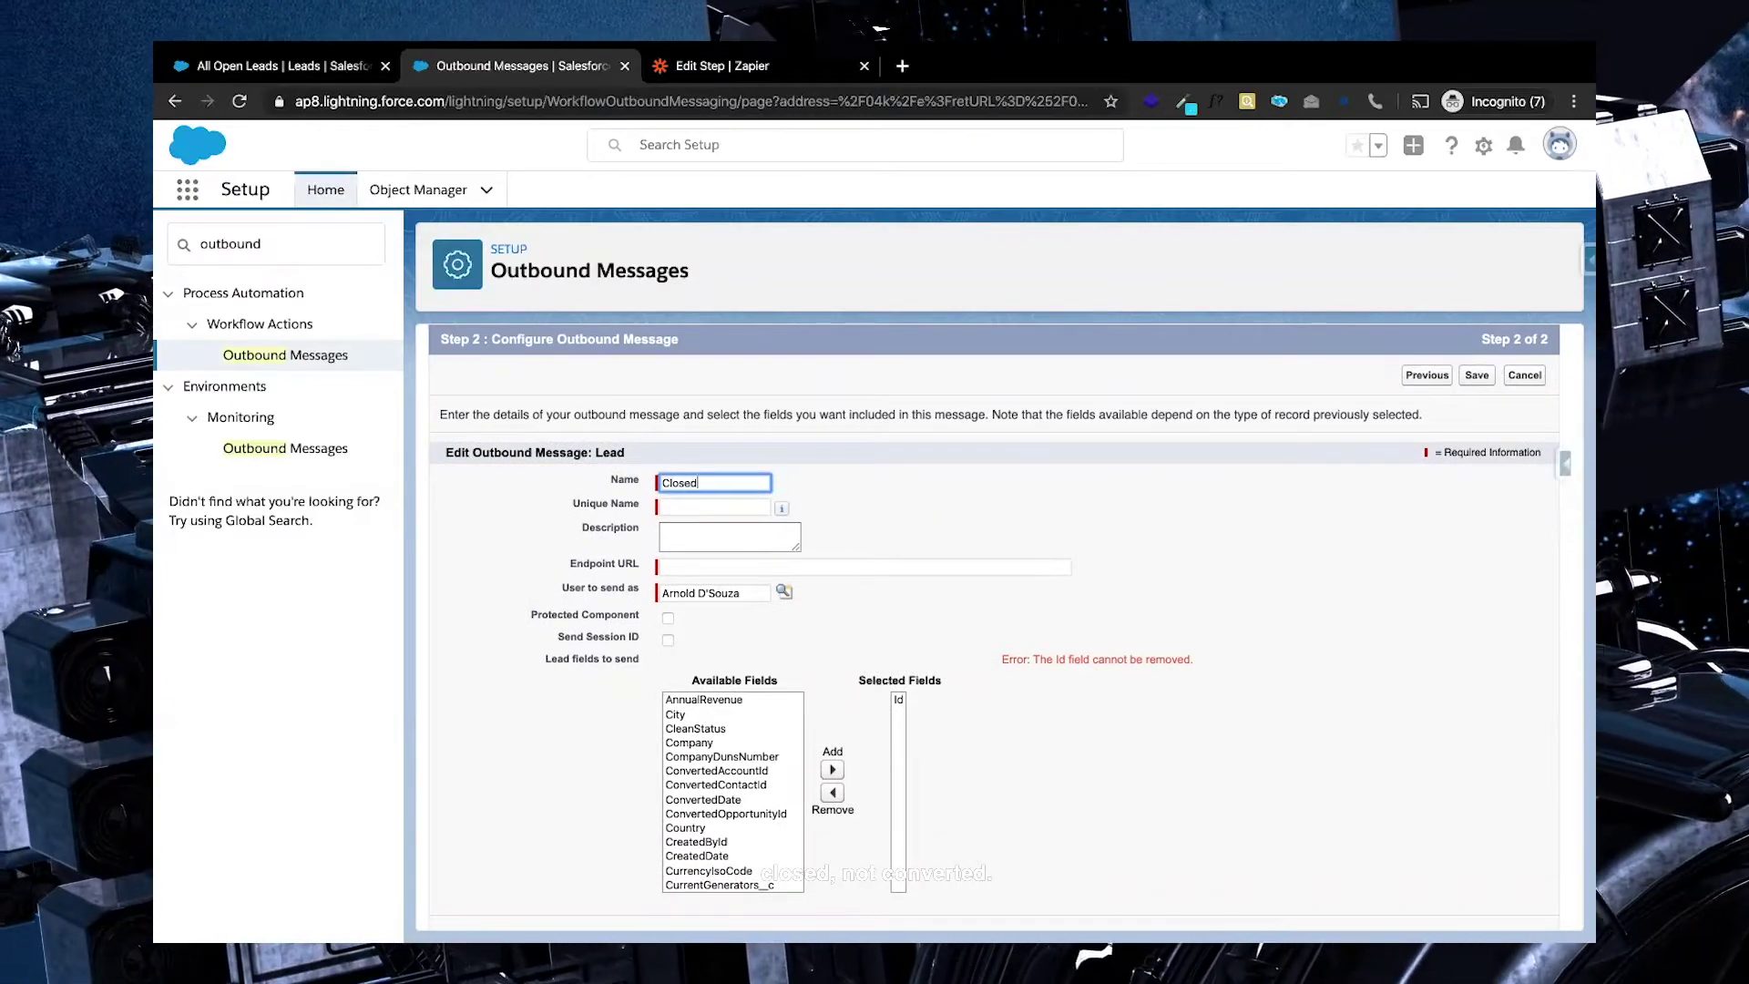
text( - Not )
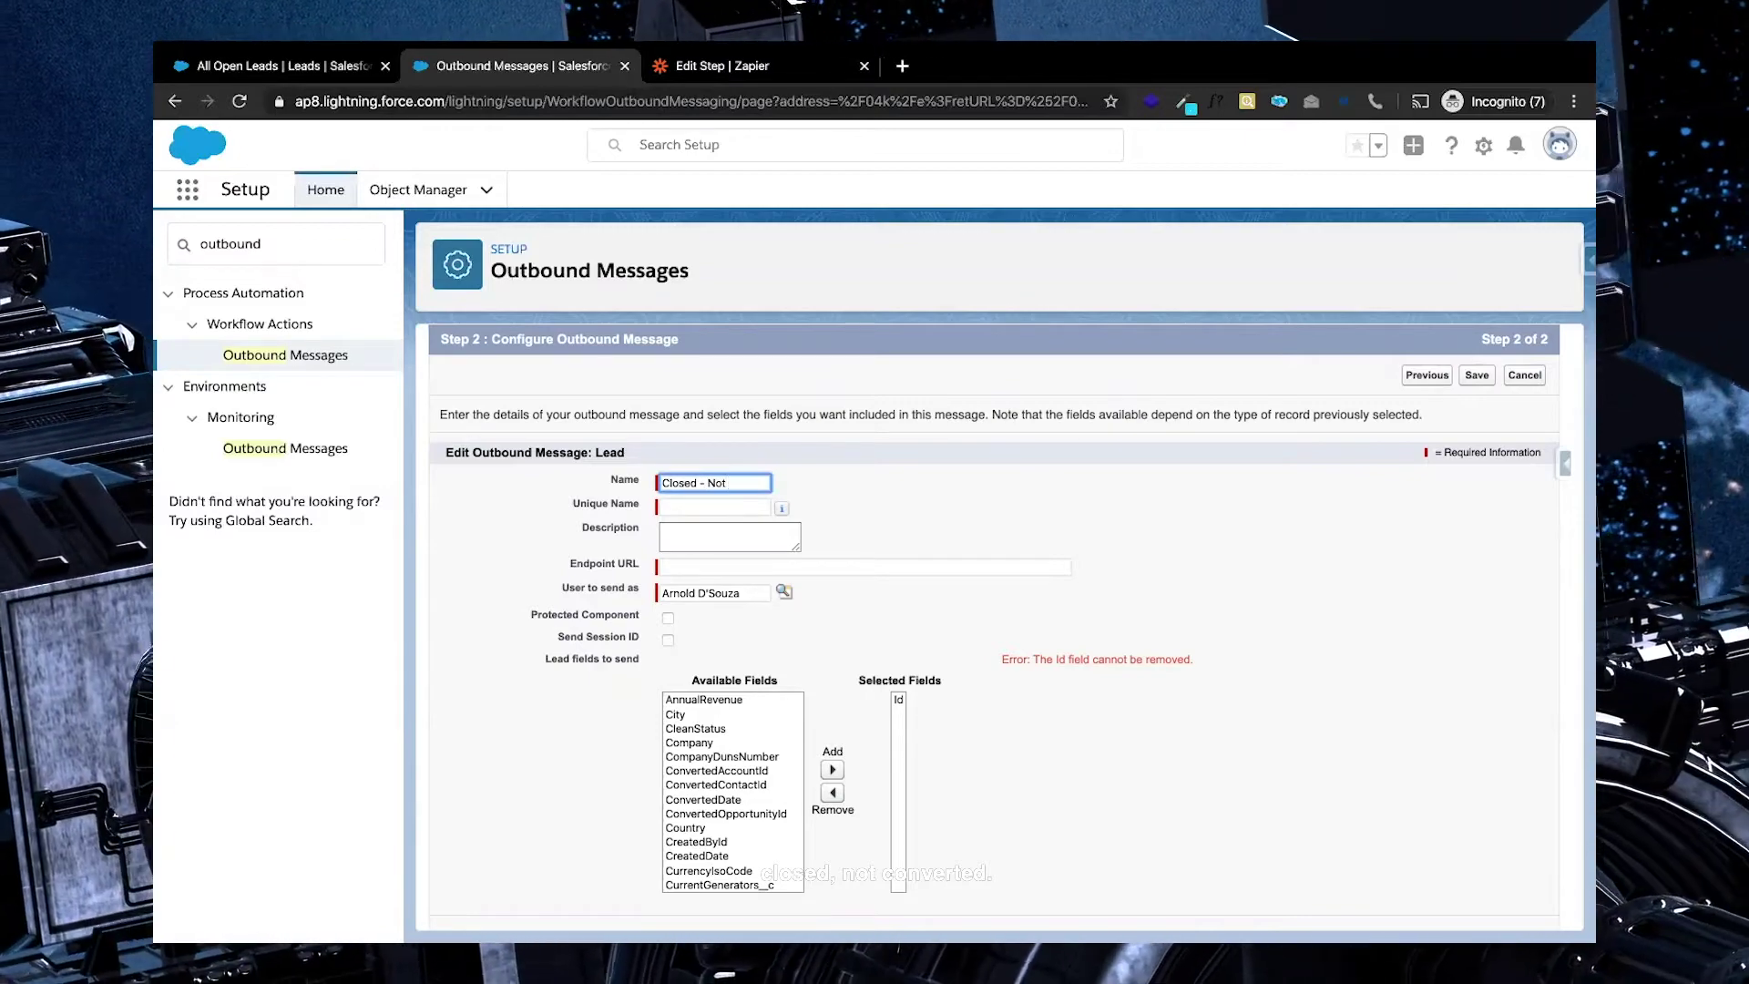
text(Conve)
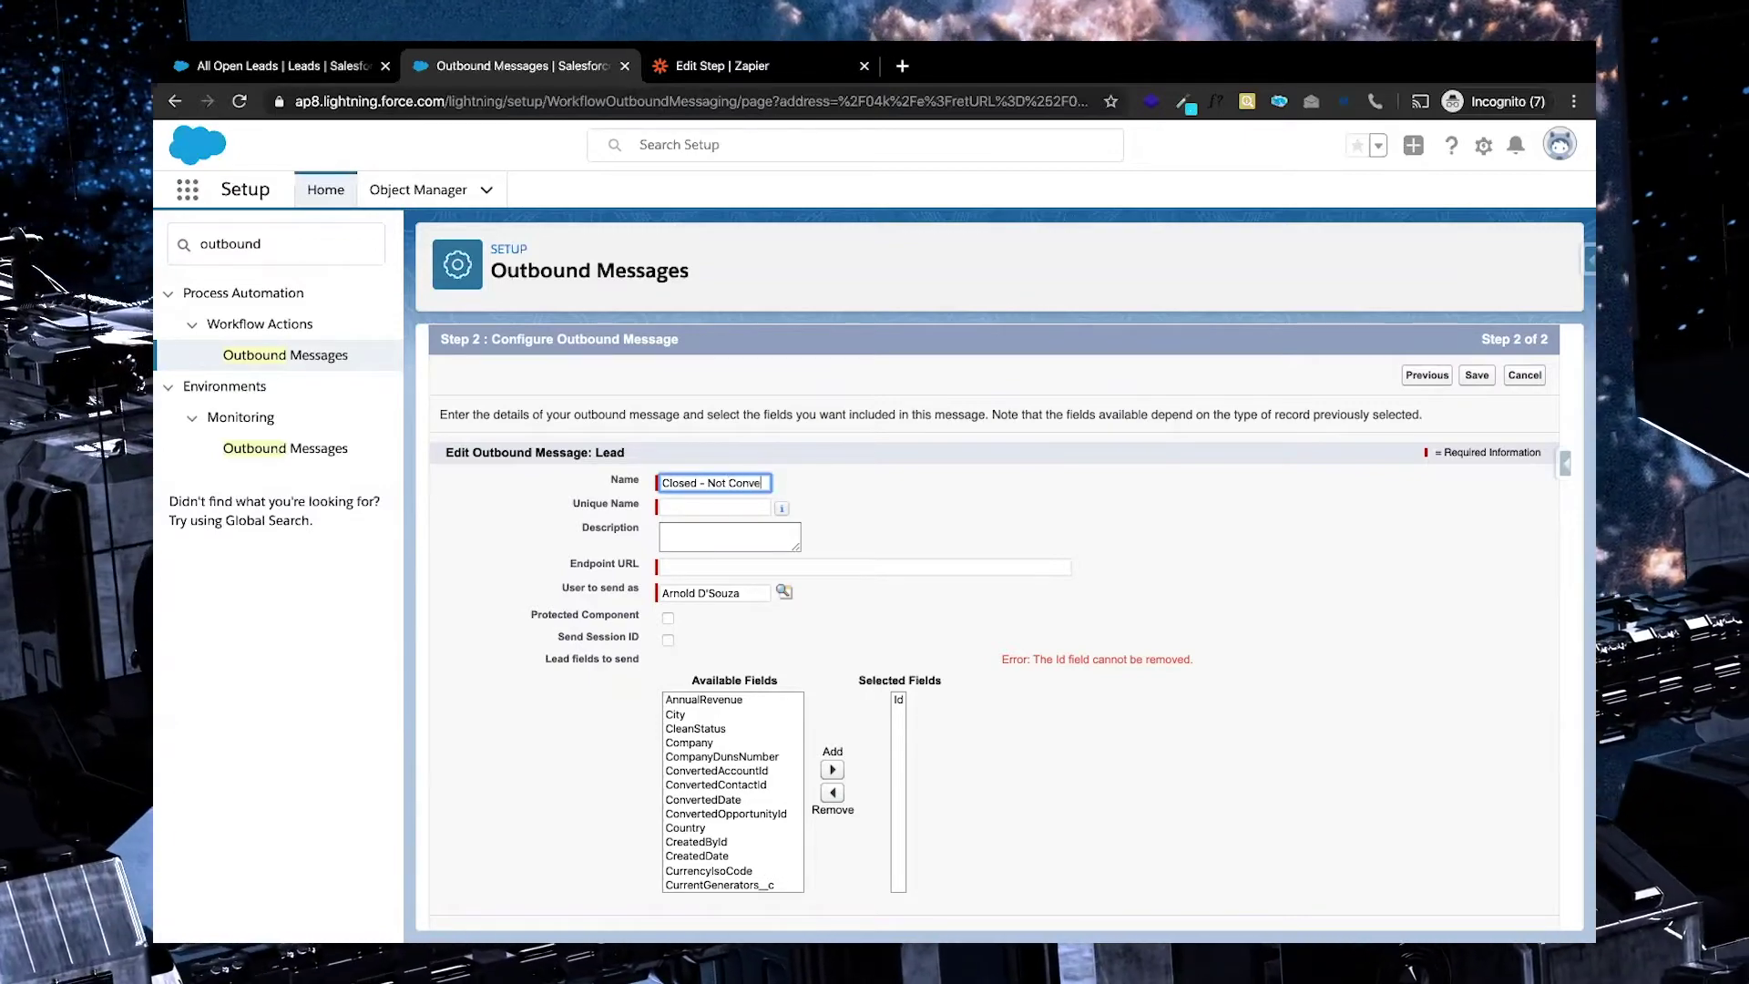
text(rted Send)
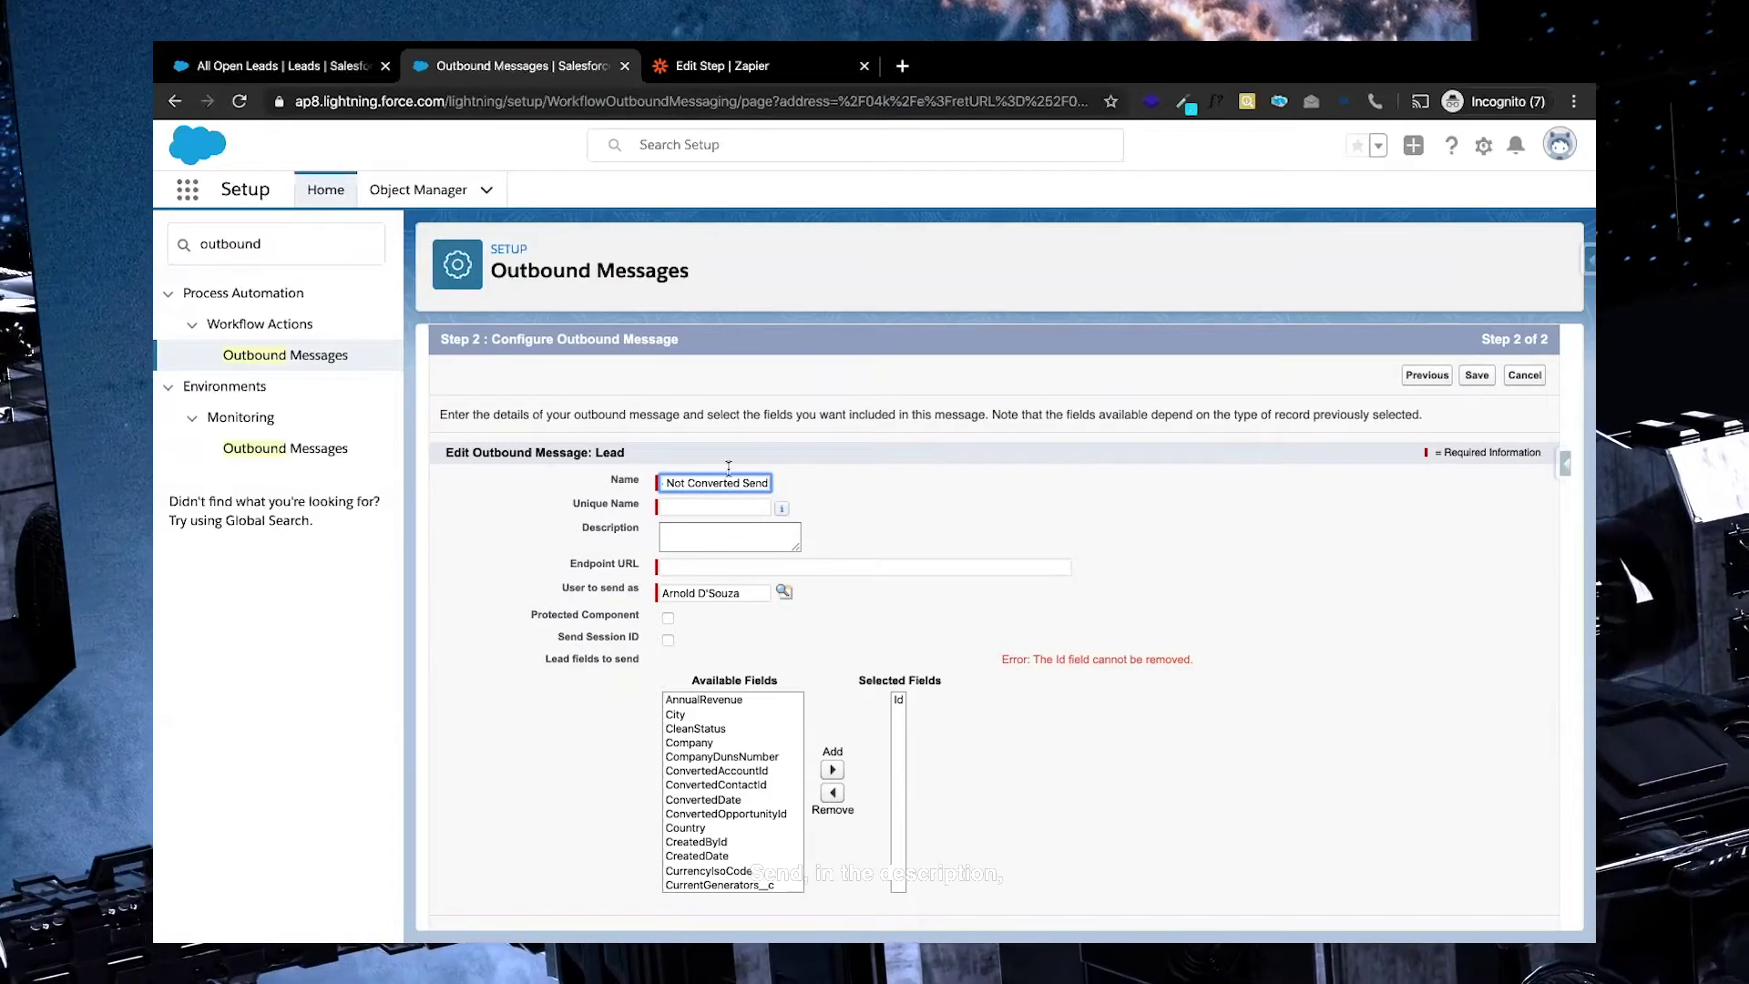
click(694, 537)
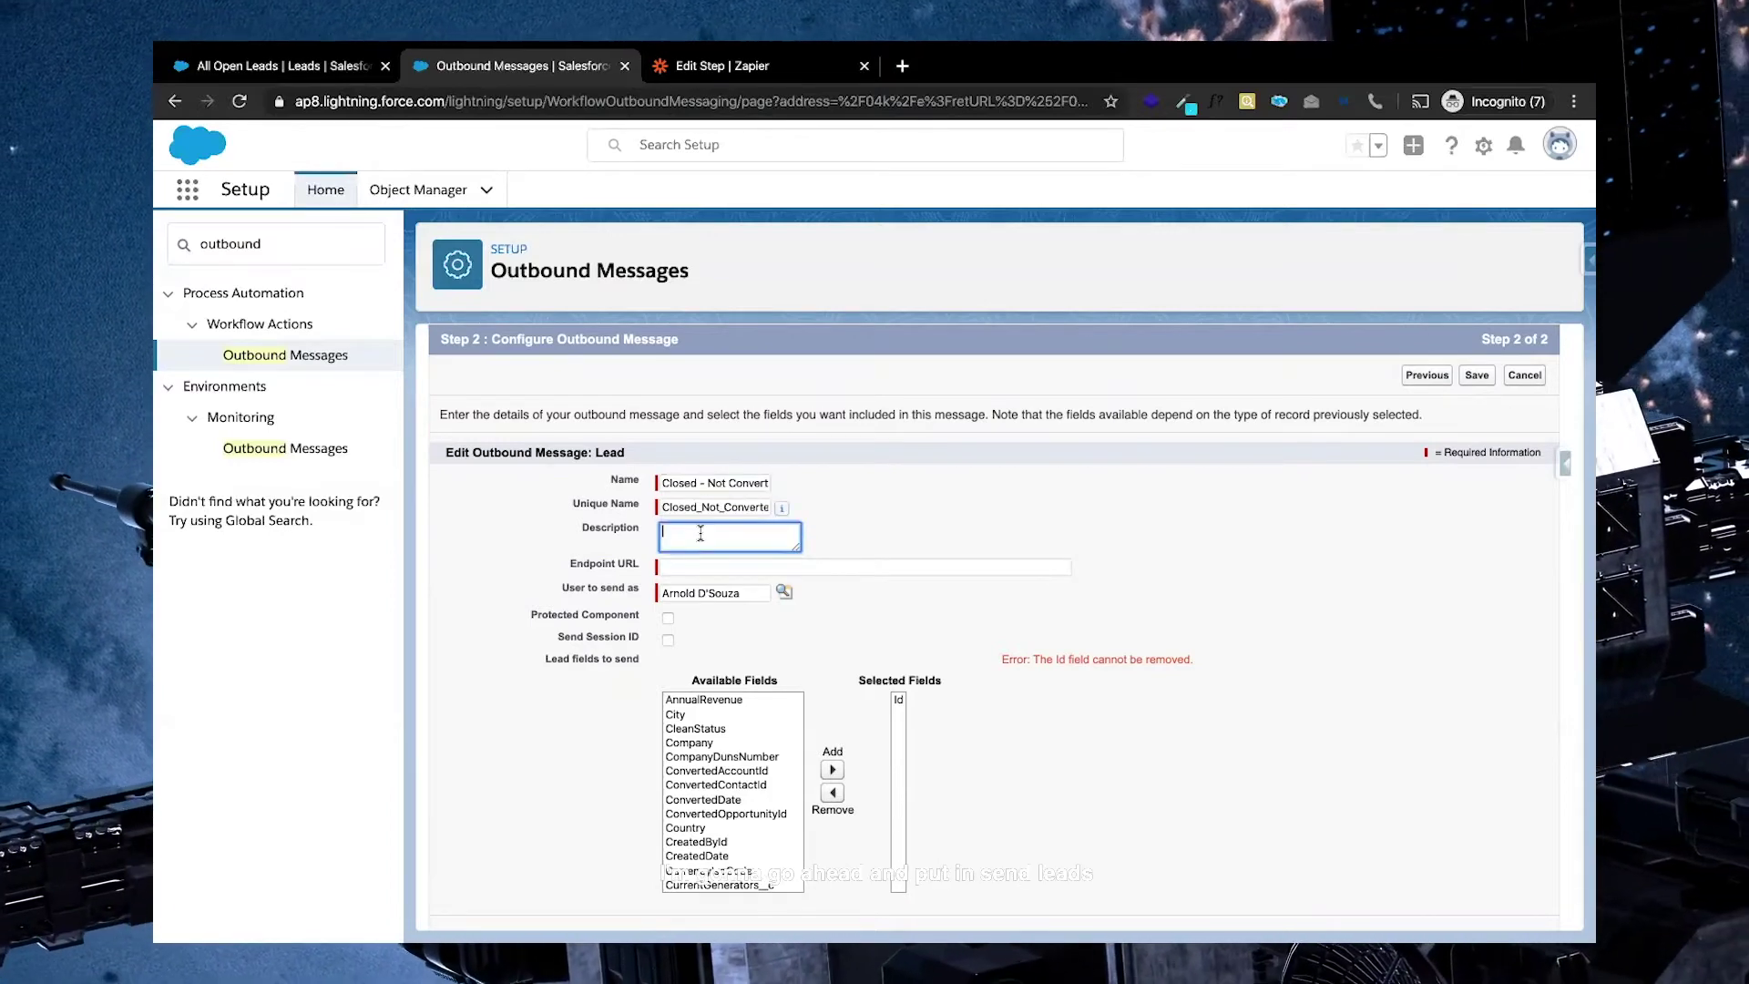
text(Send )
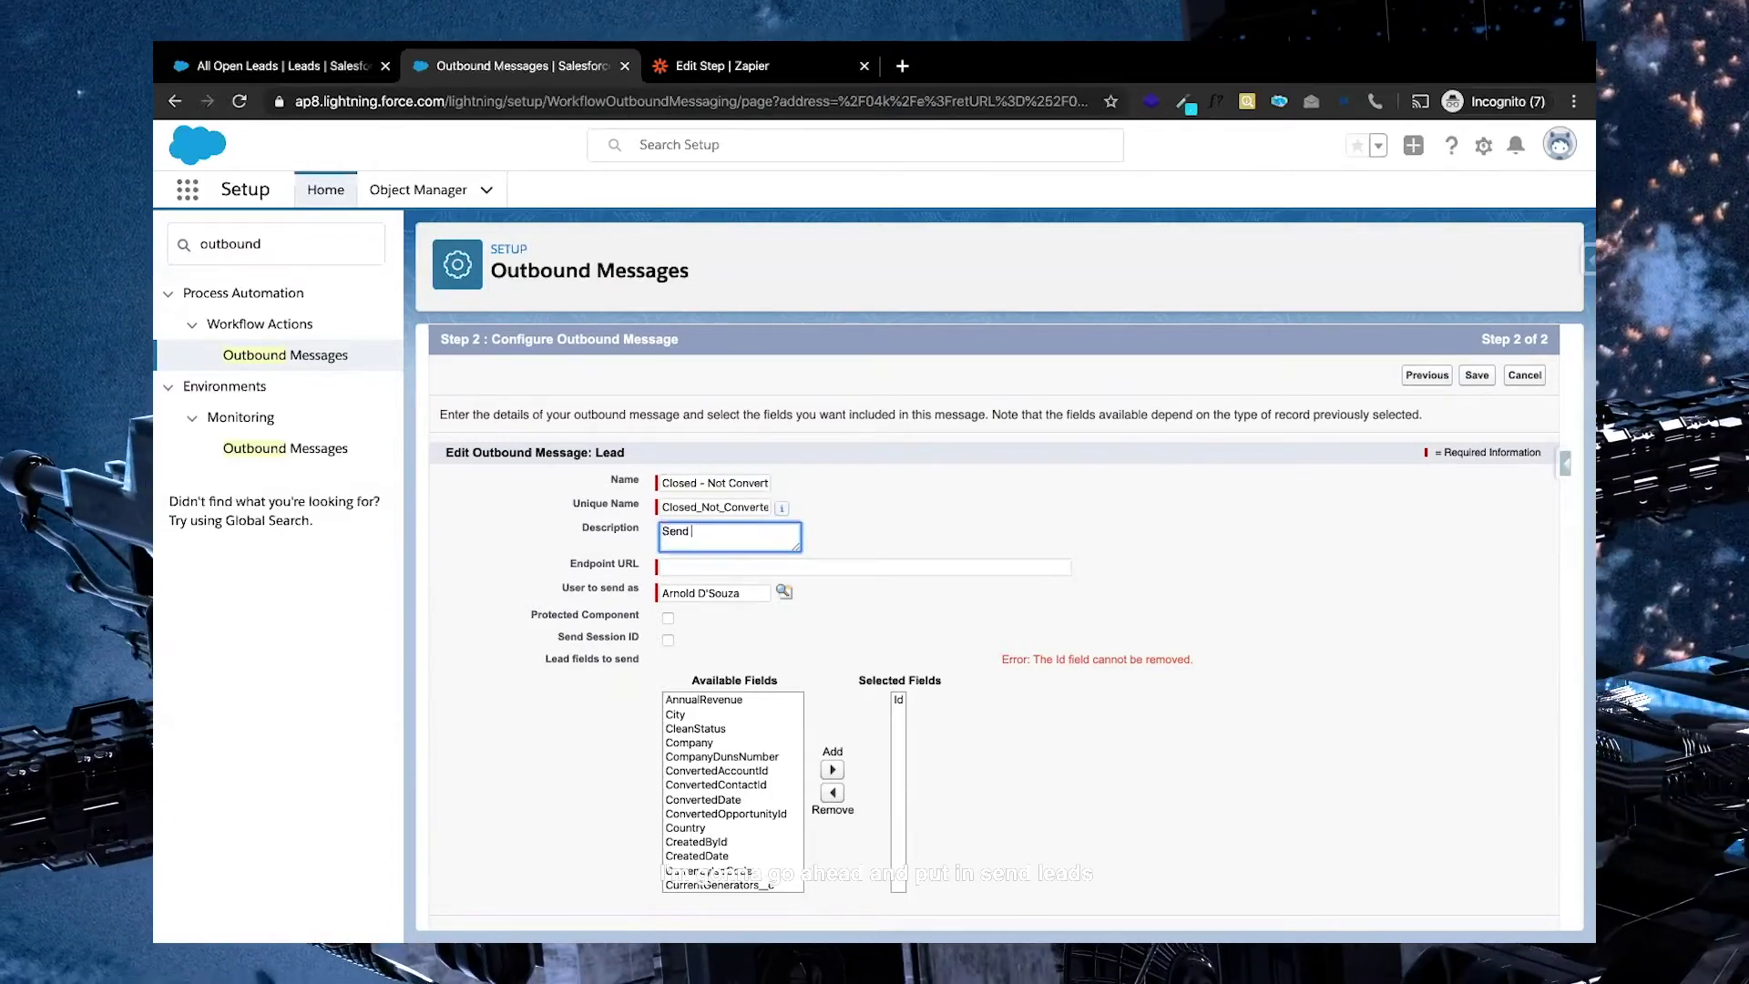
text(LEads not co)
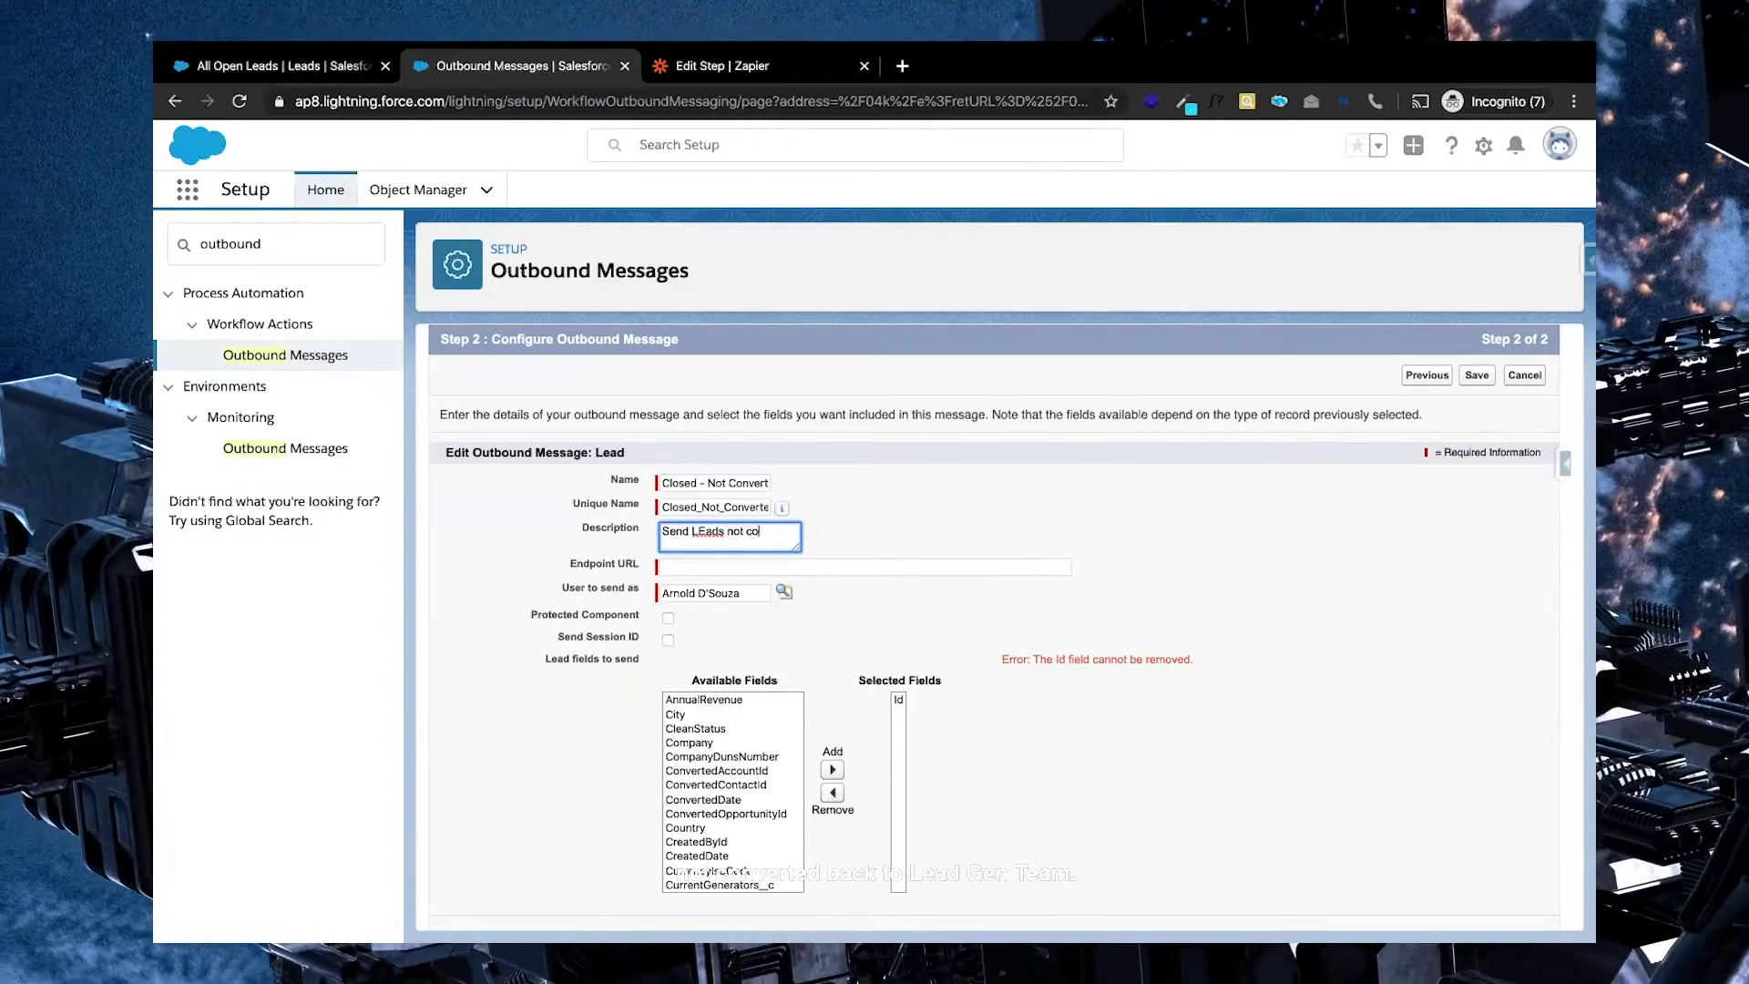
text(nvert)
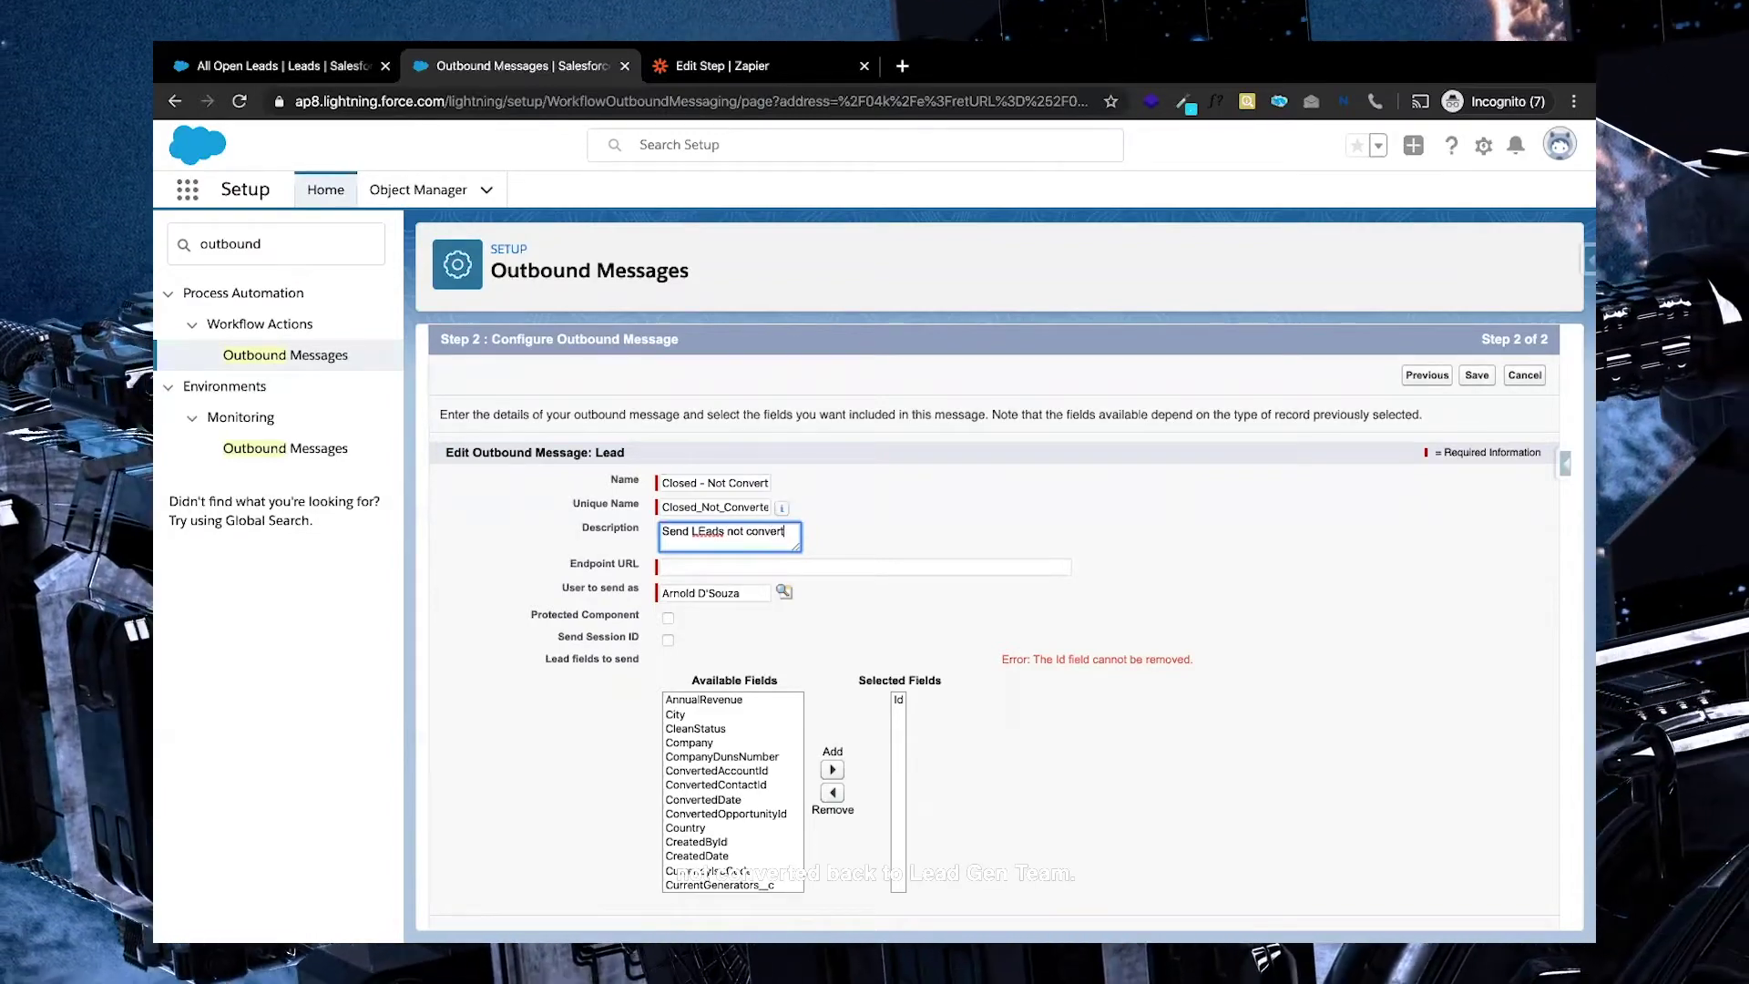
text(ed back to)
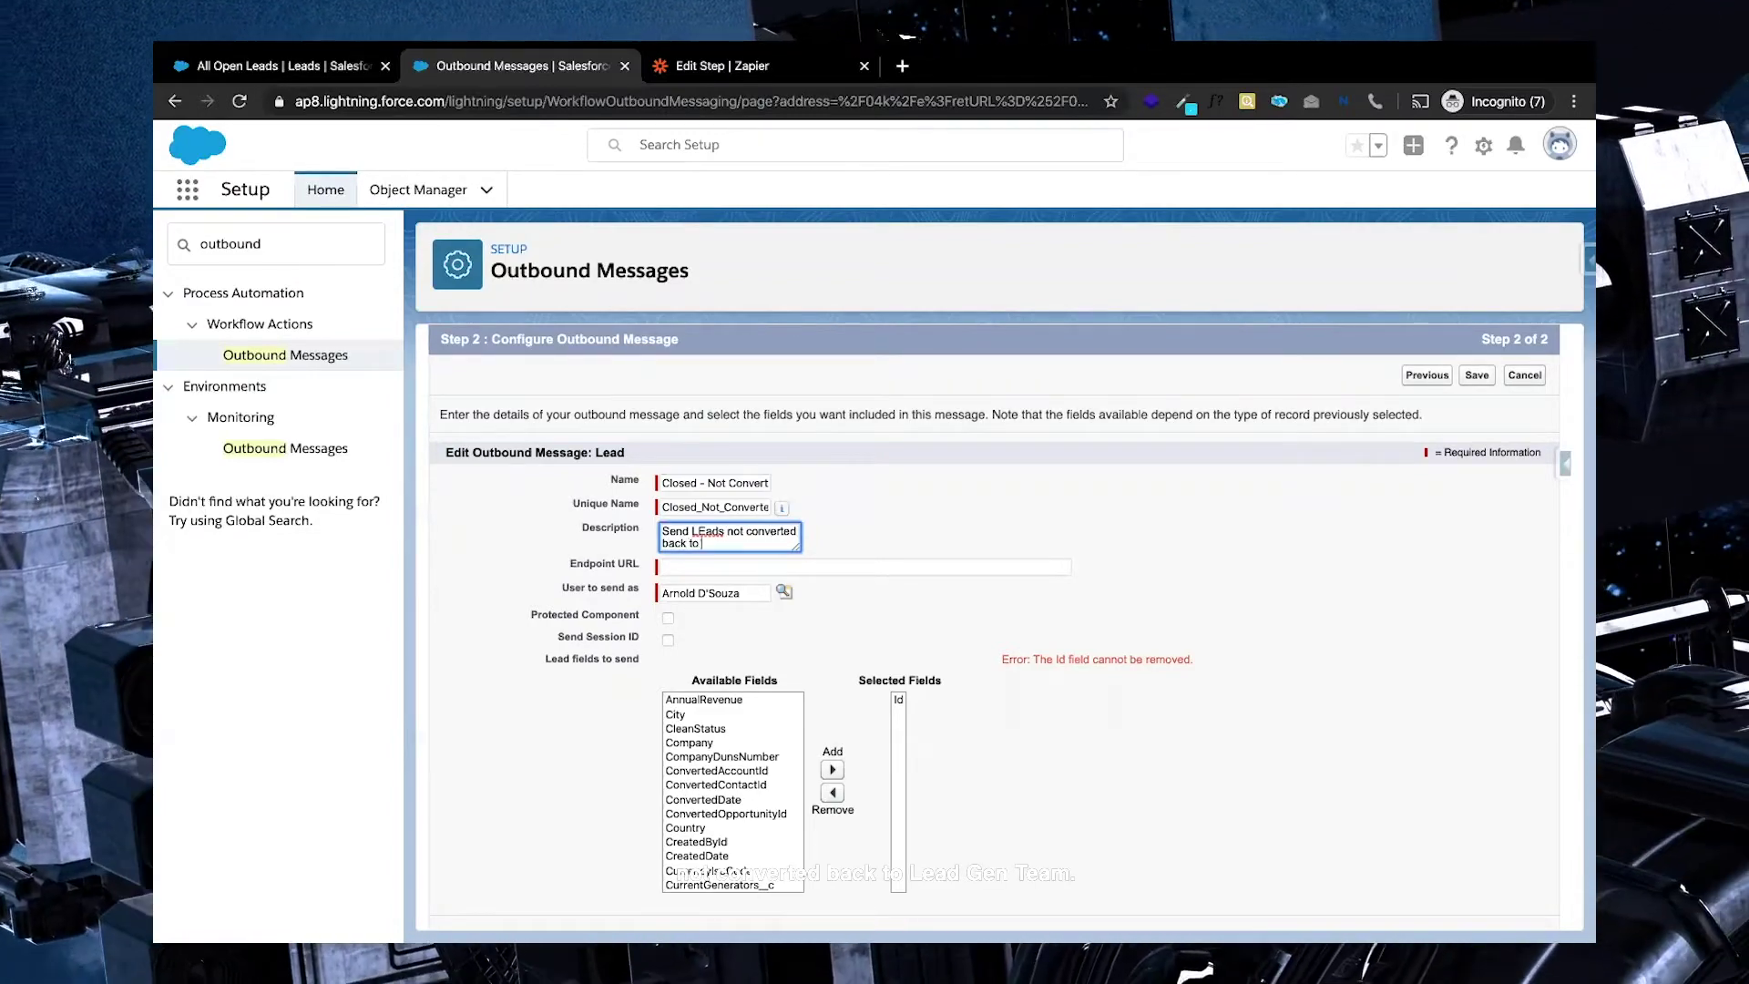
text( Lead Gen)
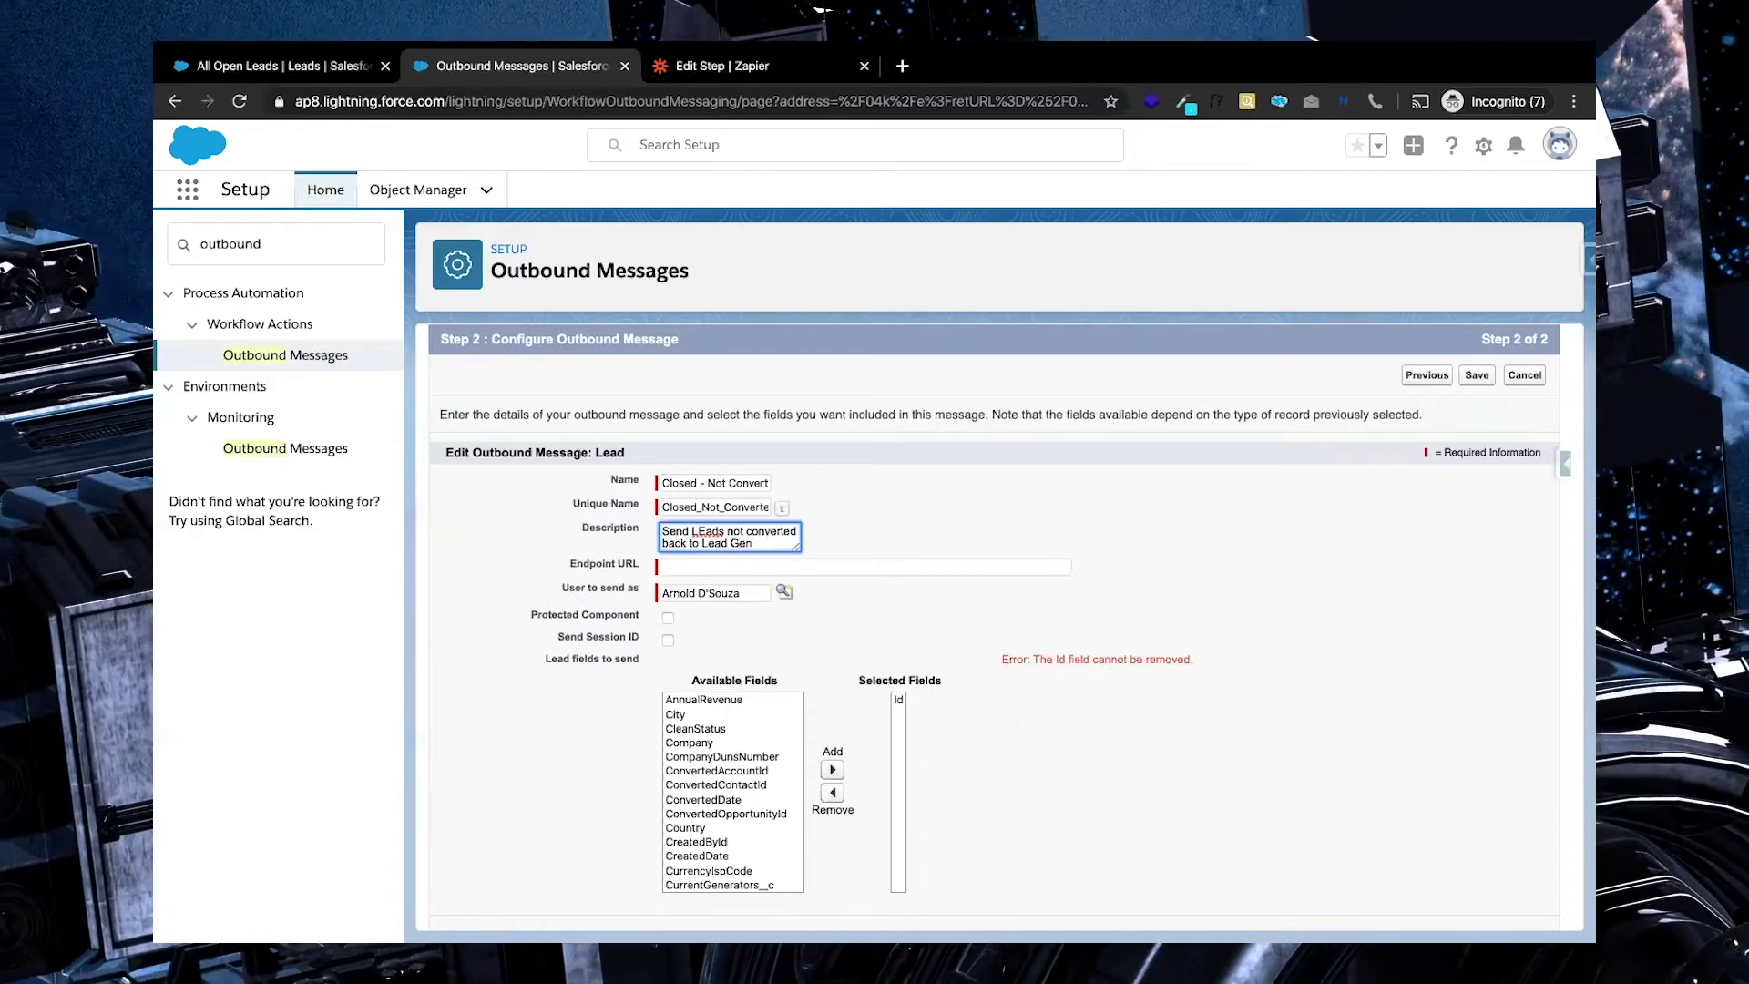
text( Team)
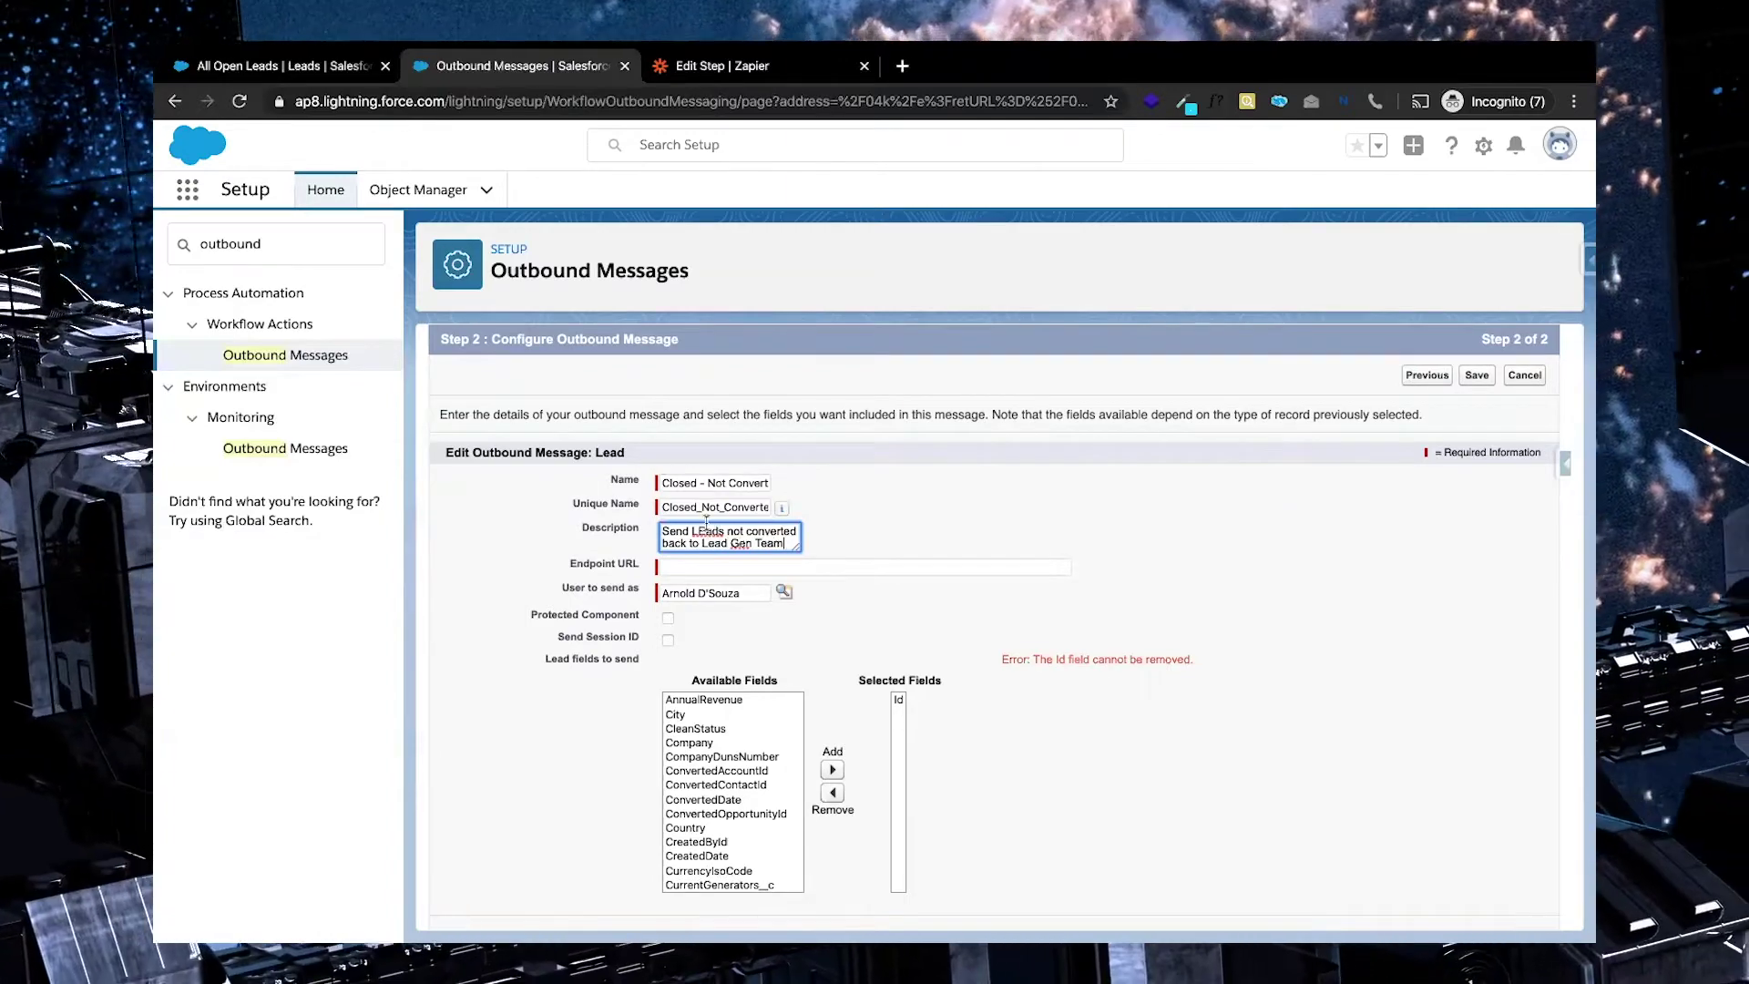
- Correct the description to 'Send Leads not converted back to Lead Gen Provider'
click(708, 543)
key(BackSpace)
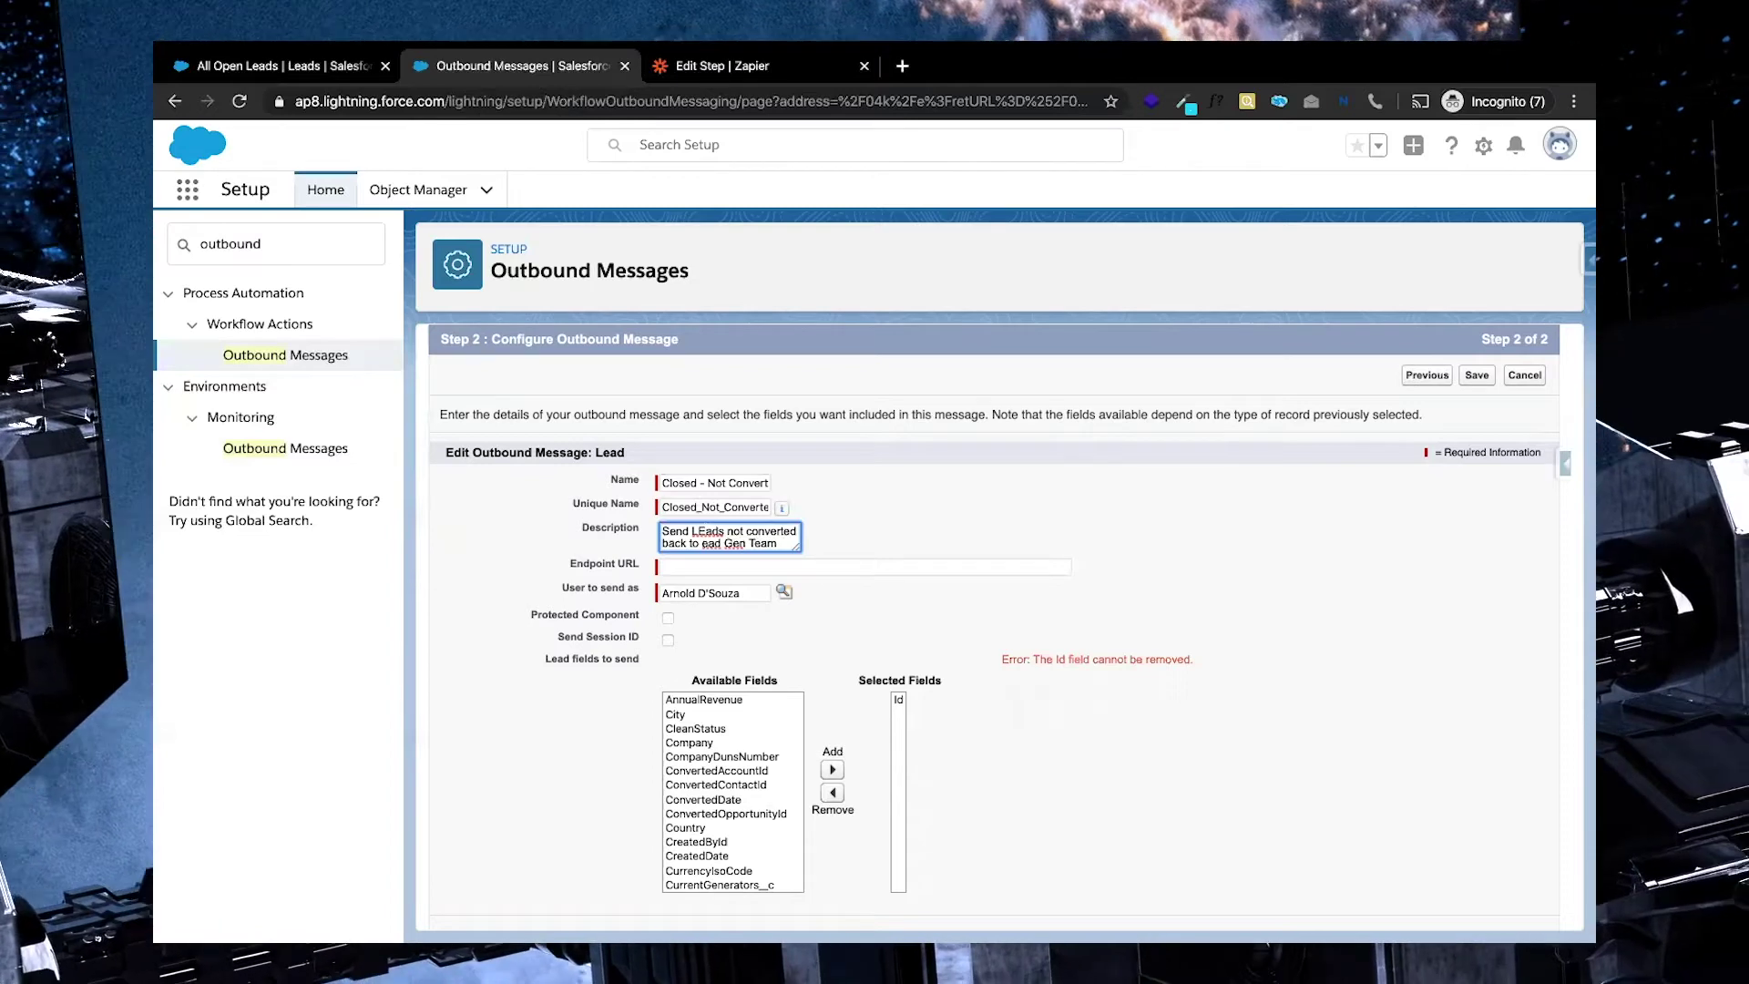
text(L)
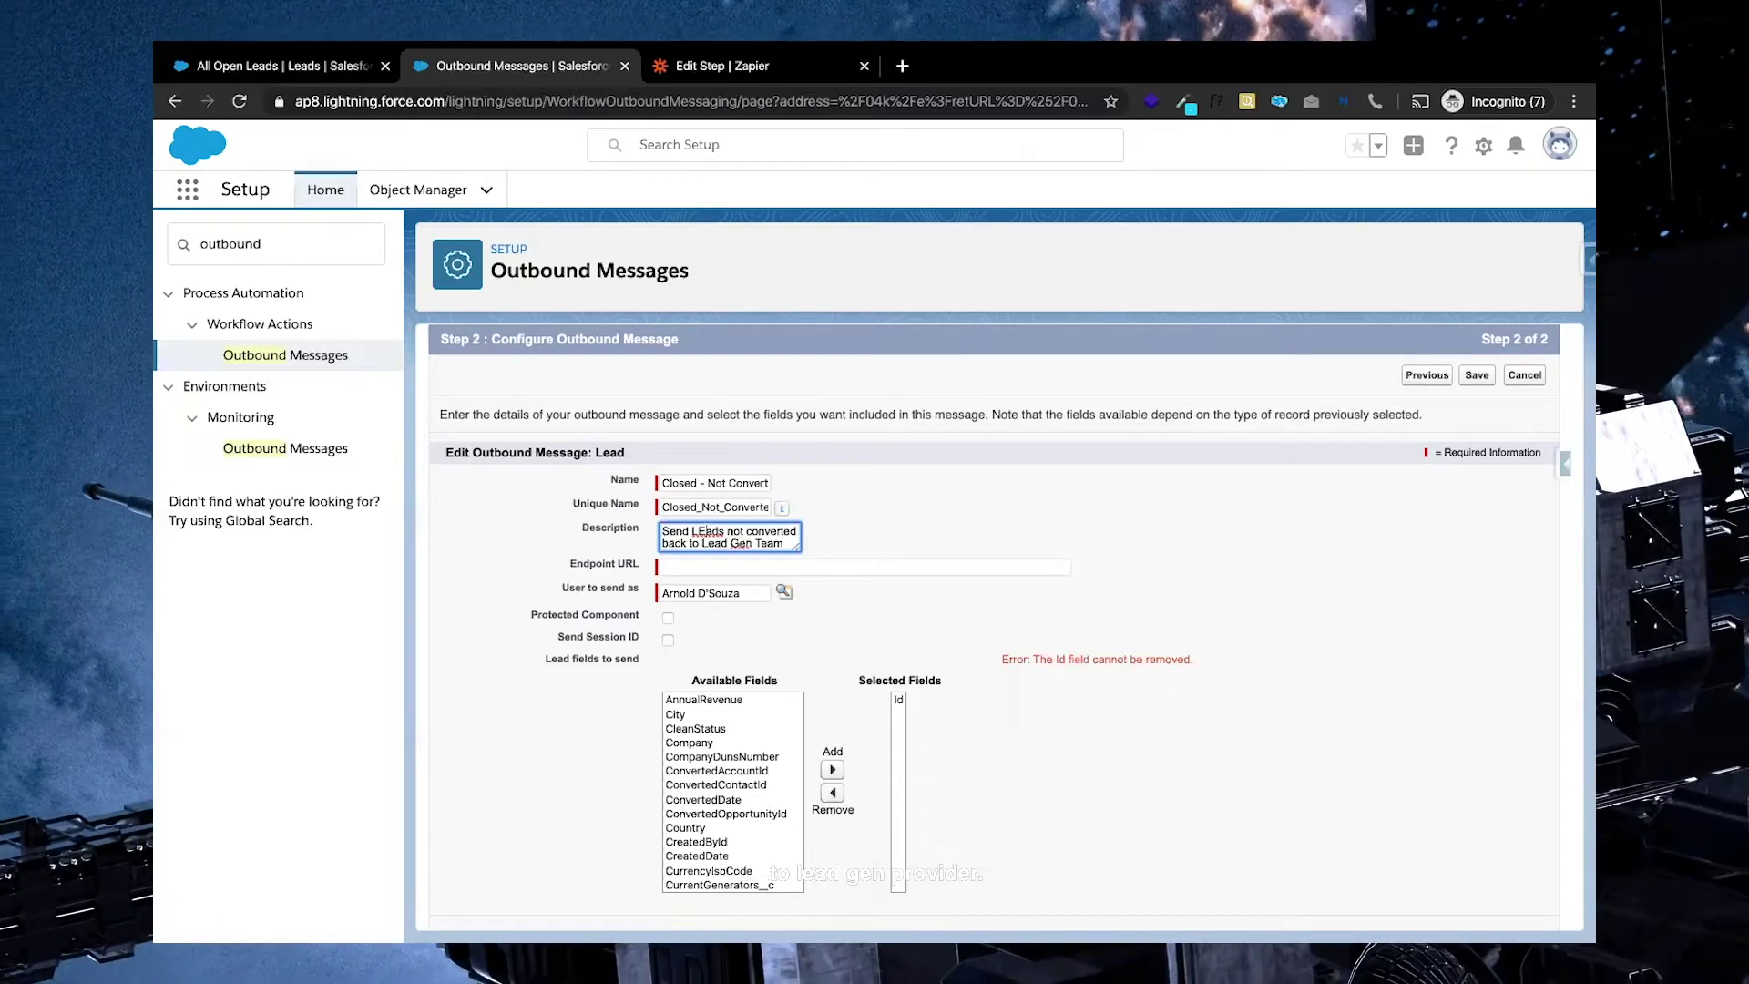
click(699, 531)
key(BackSpace)
text(e)
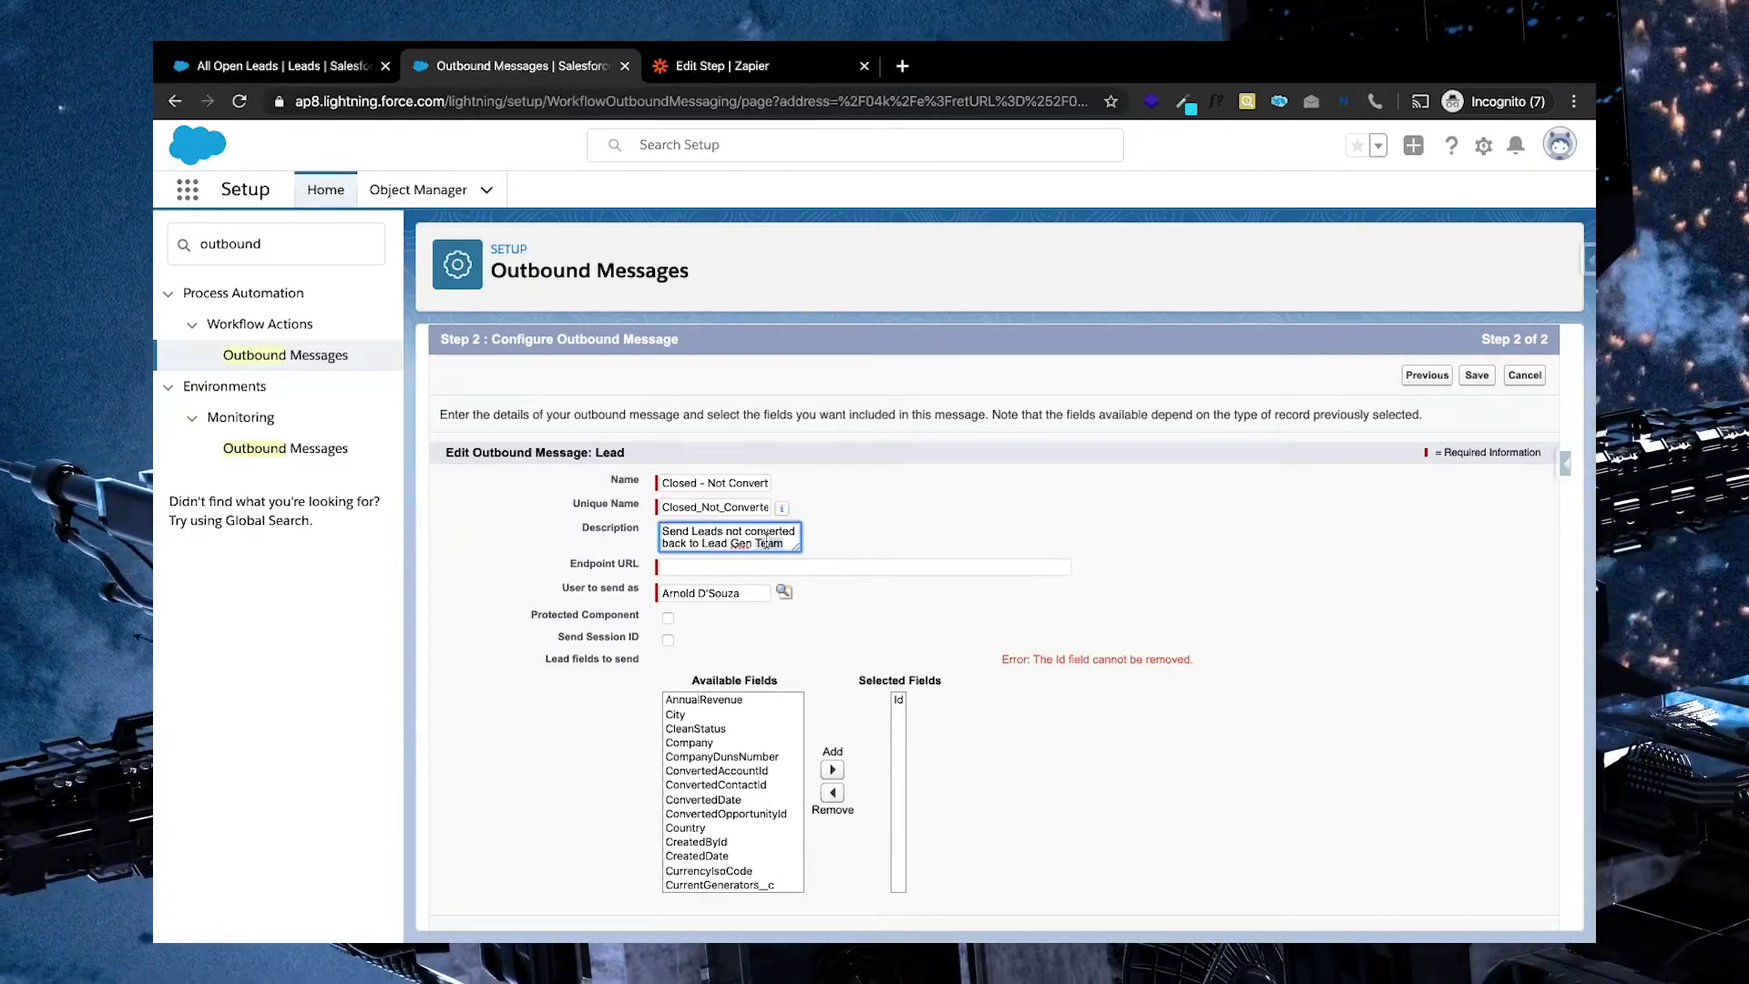
double_click(767, 543)
text(Provider)
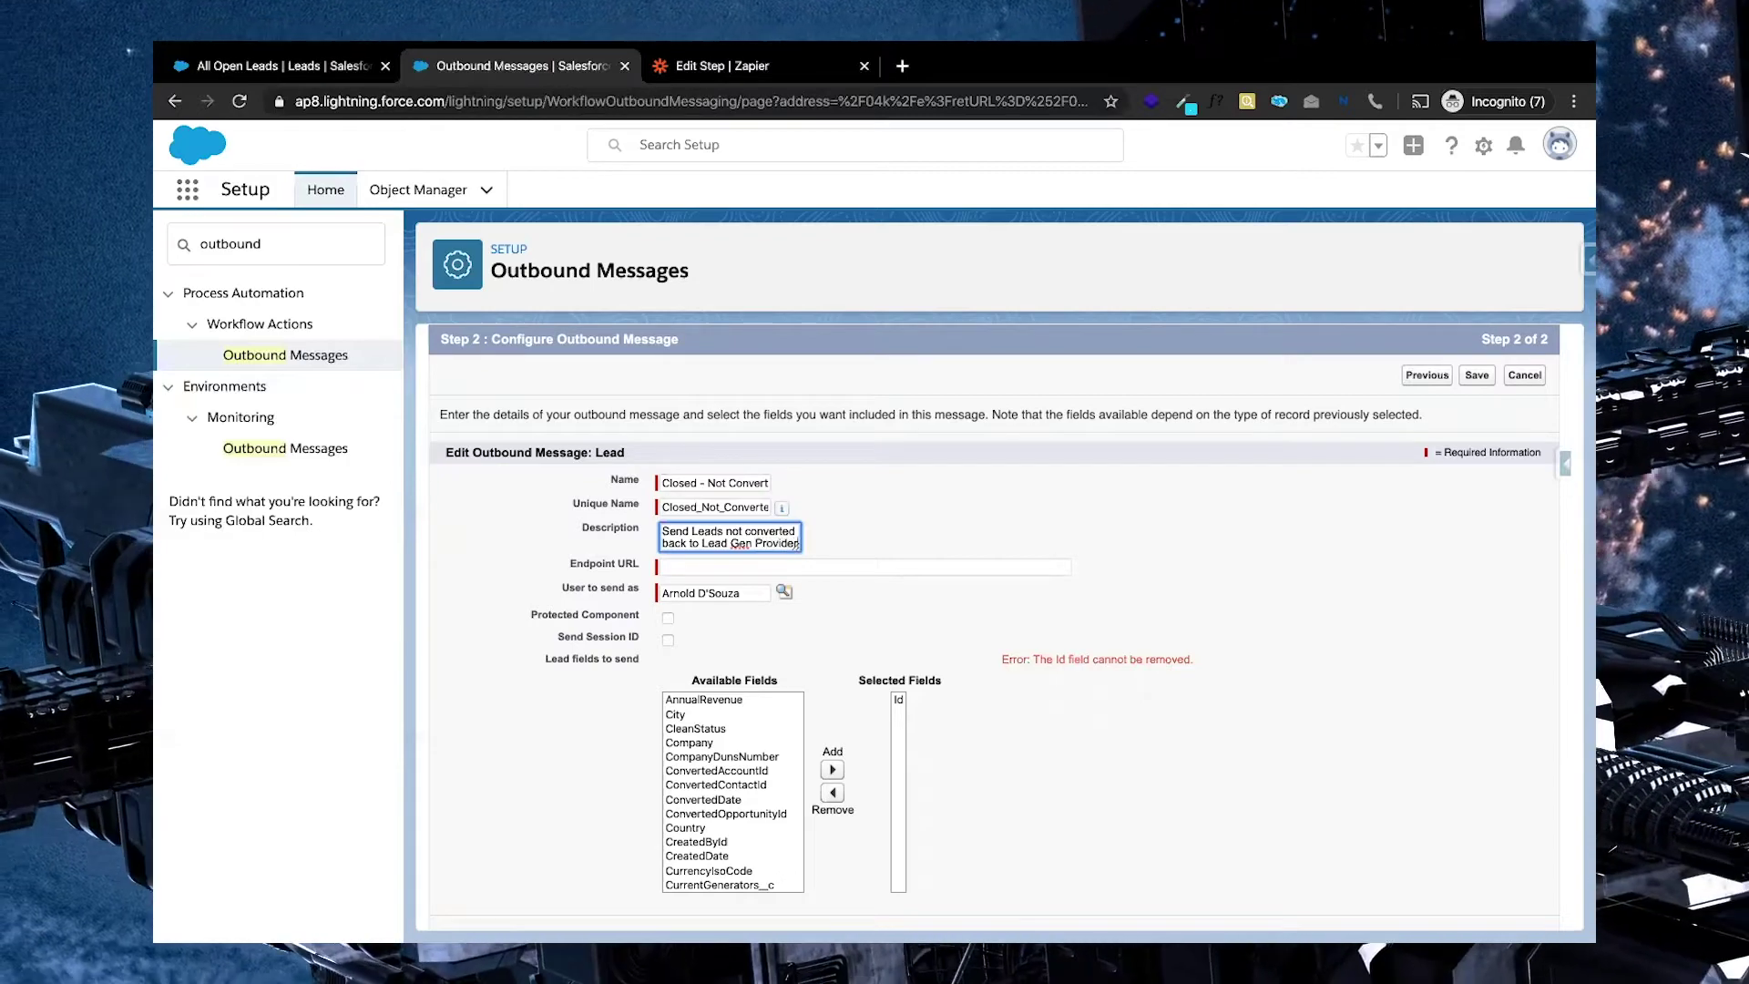
click(904, 514)
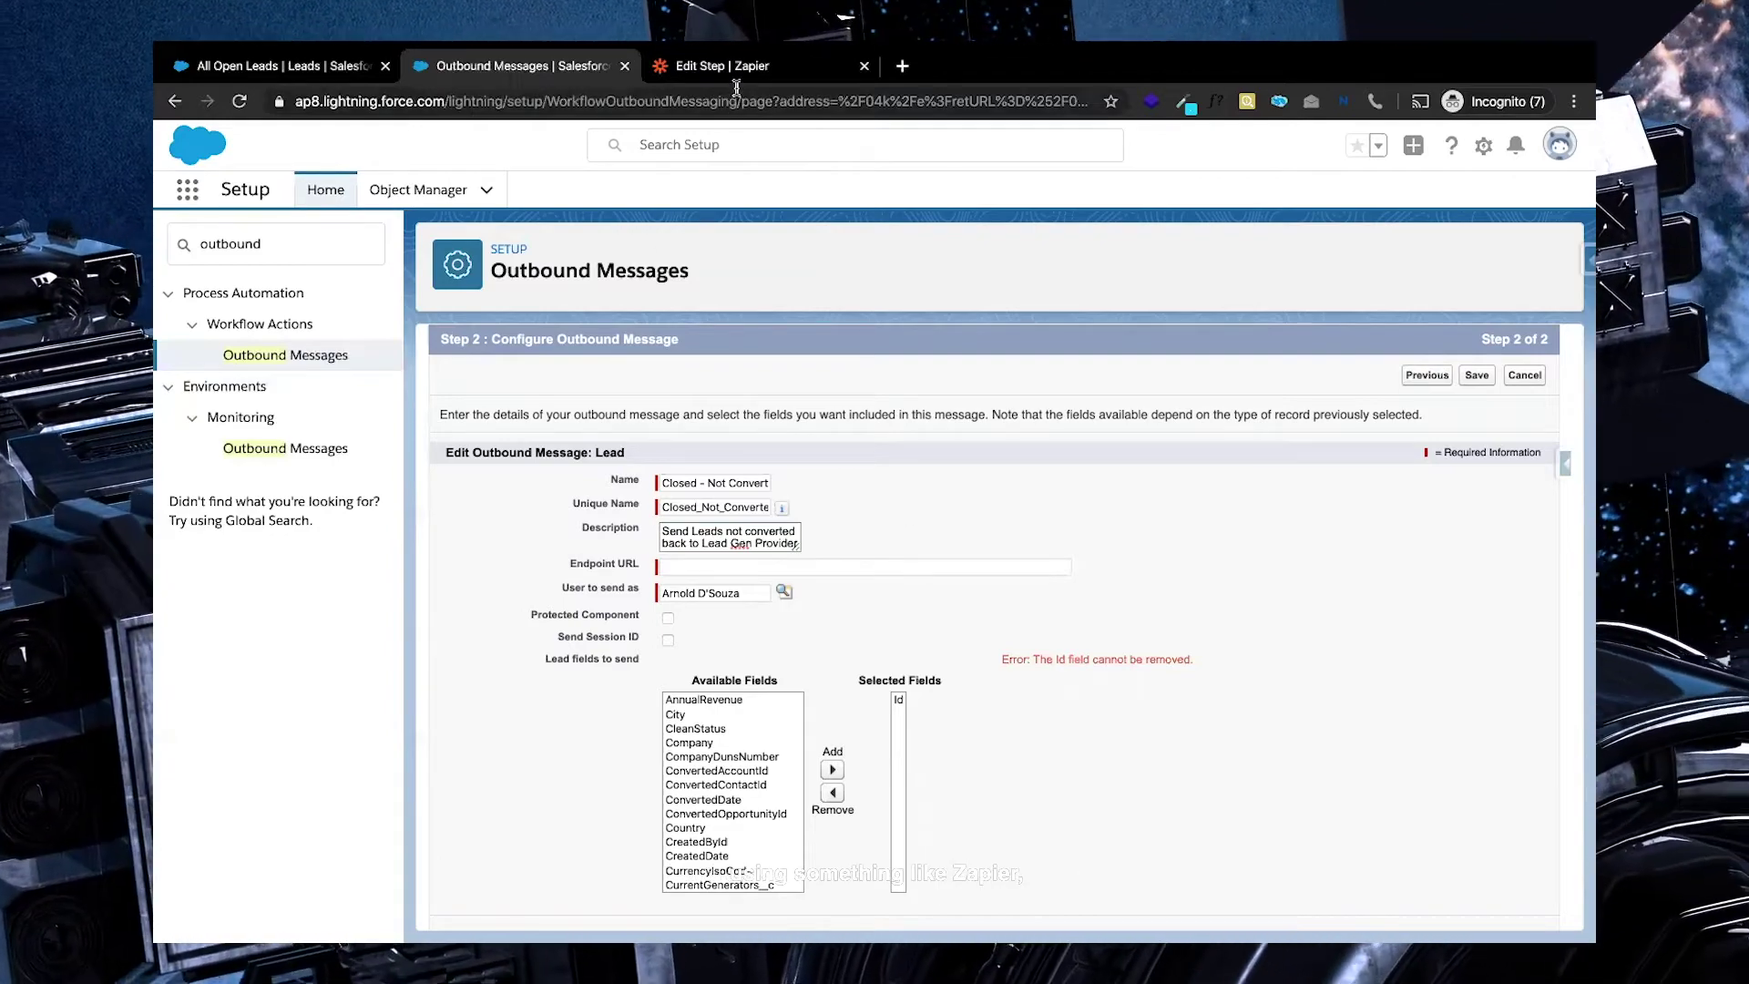
click(744, 71)
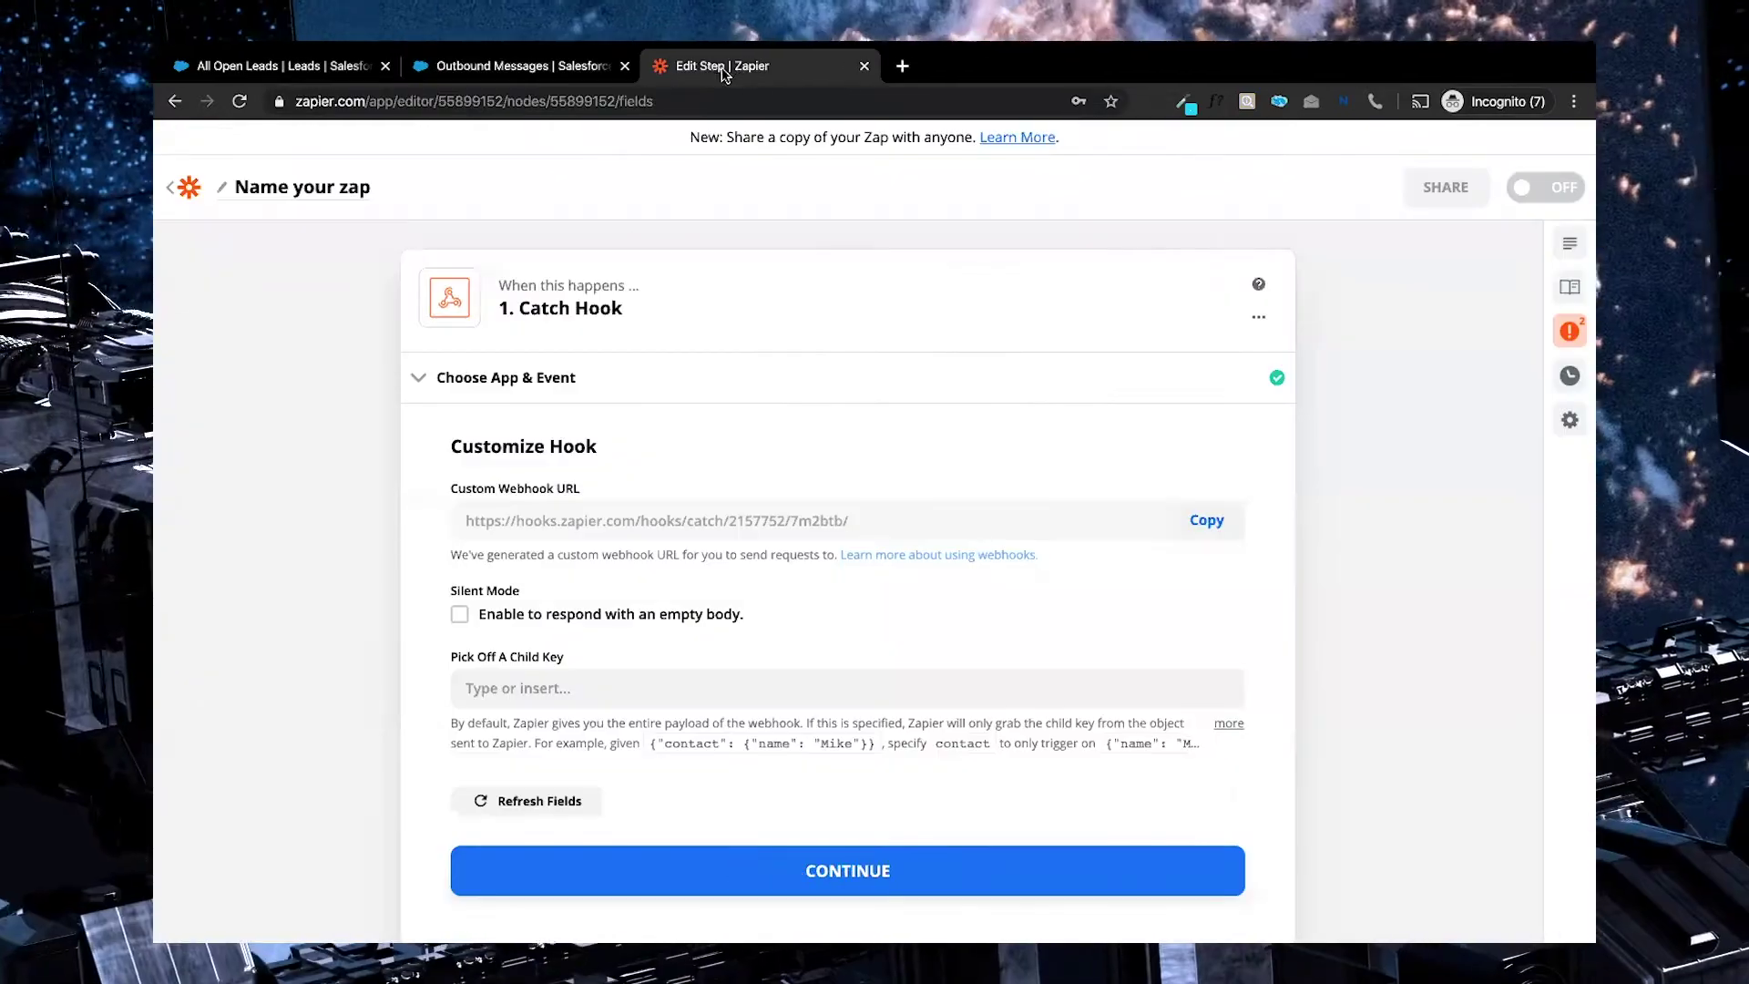
- Copy Zapier's Catch Hook webhook URL and paste it into the outbound message's Endpoint URL
click(574, 65)
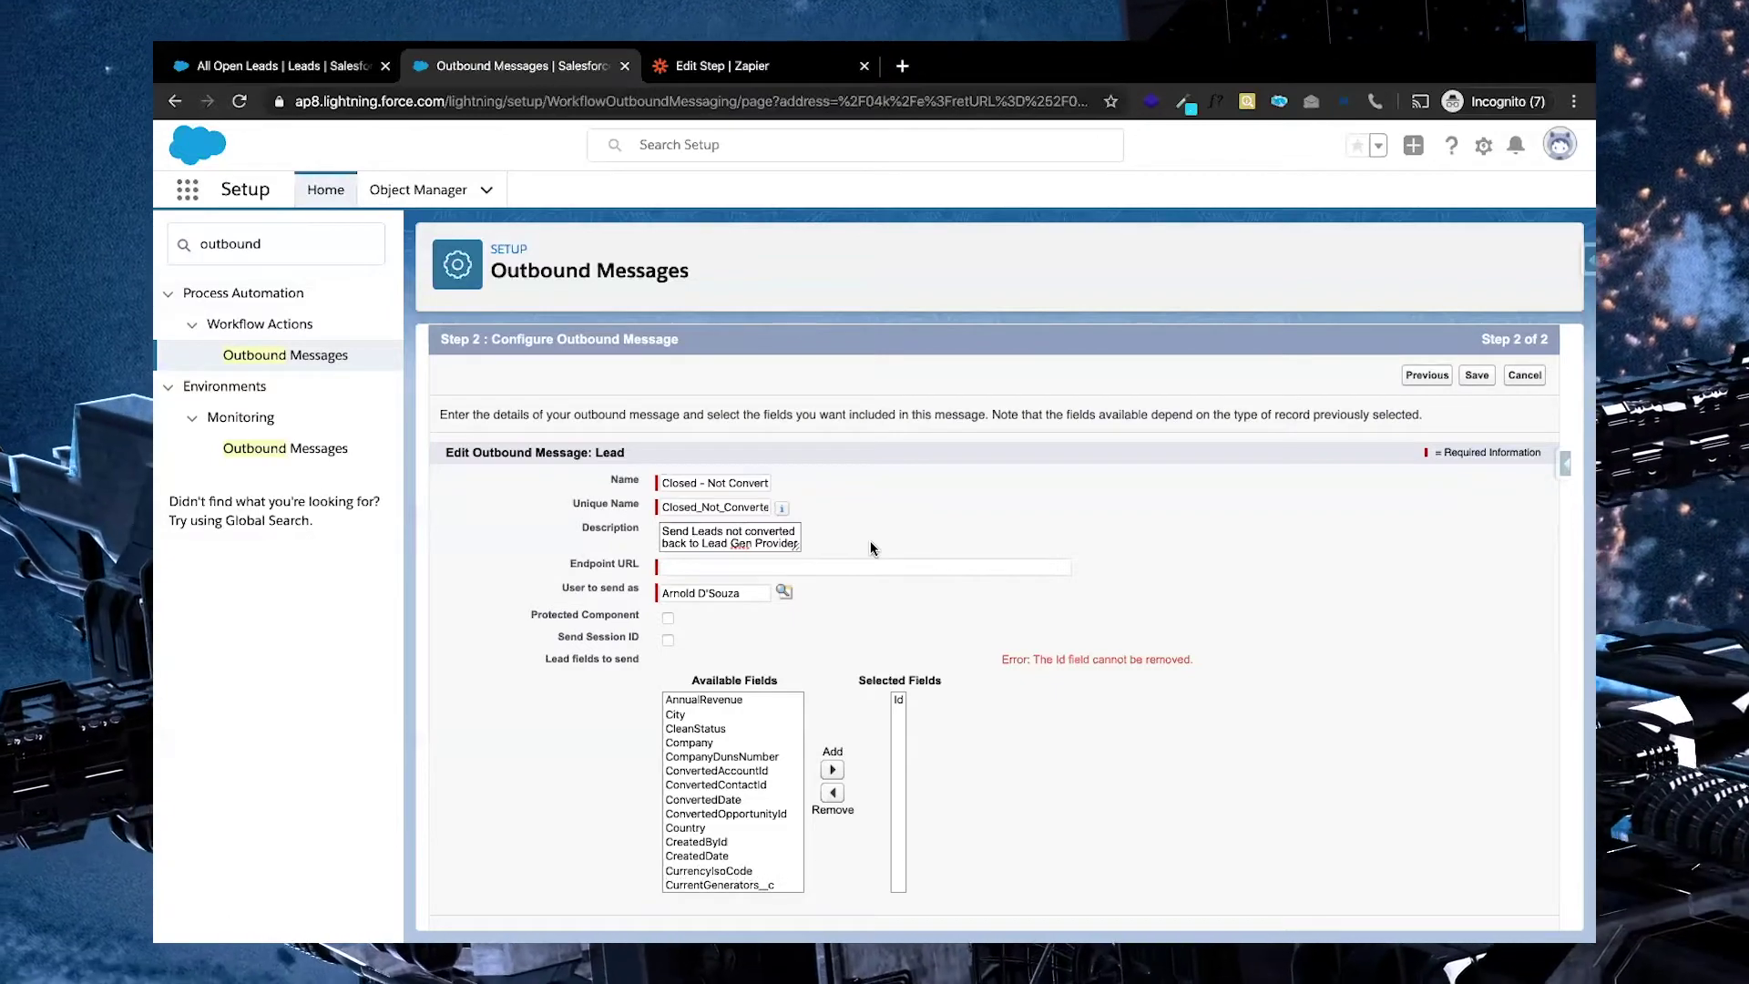
scroll(860, 537, down, 1)
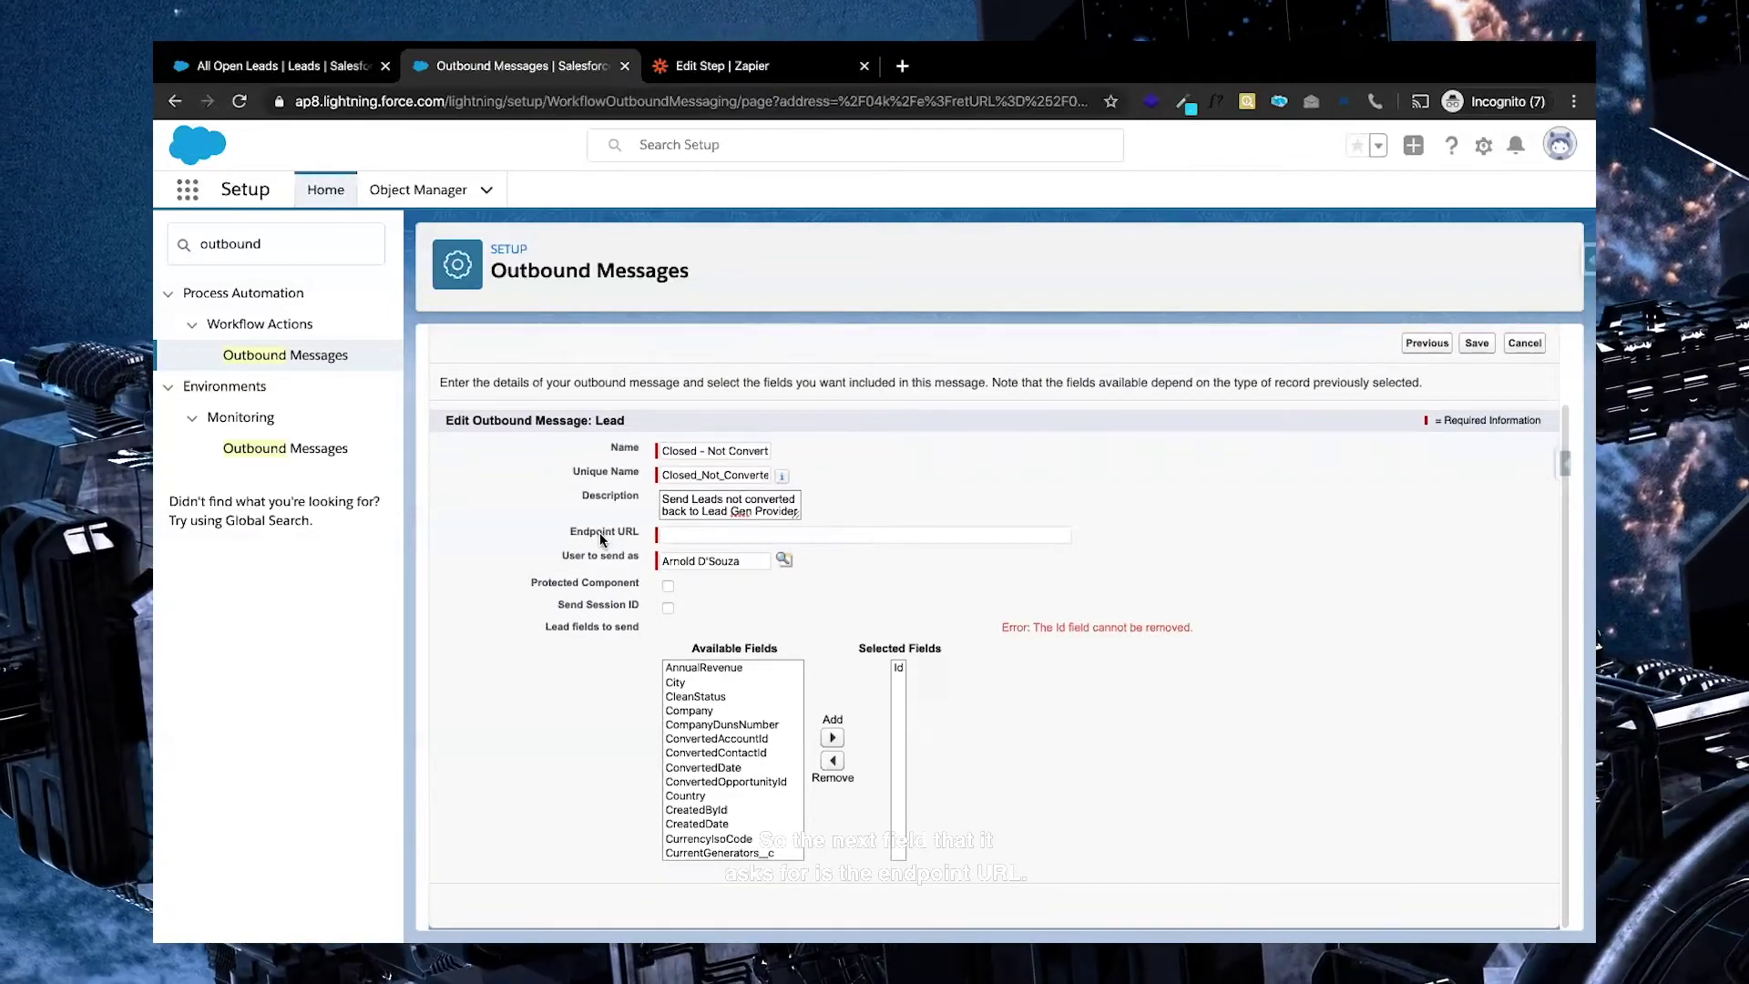
click(801, 71)
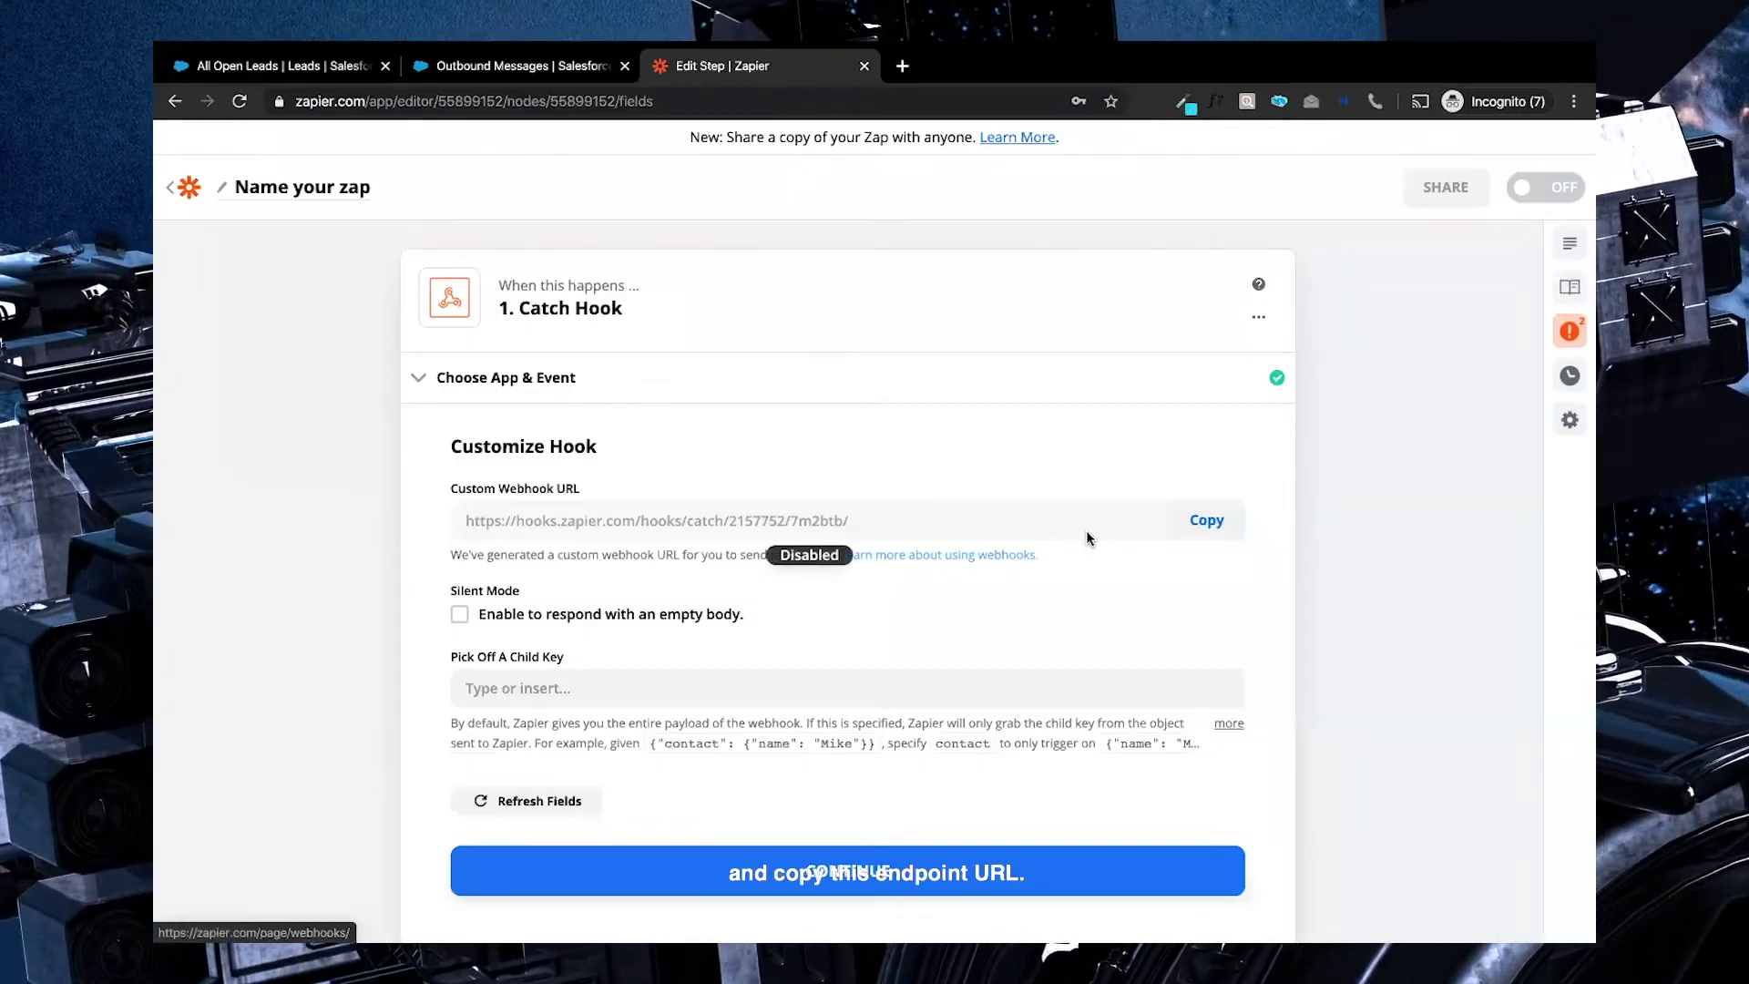
click(1207, 530)
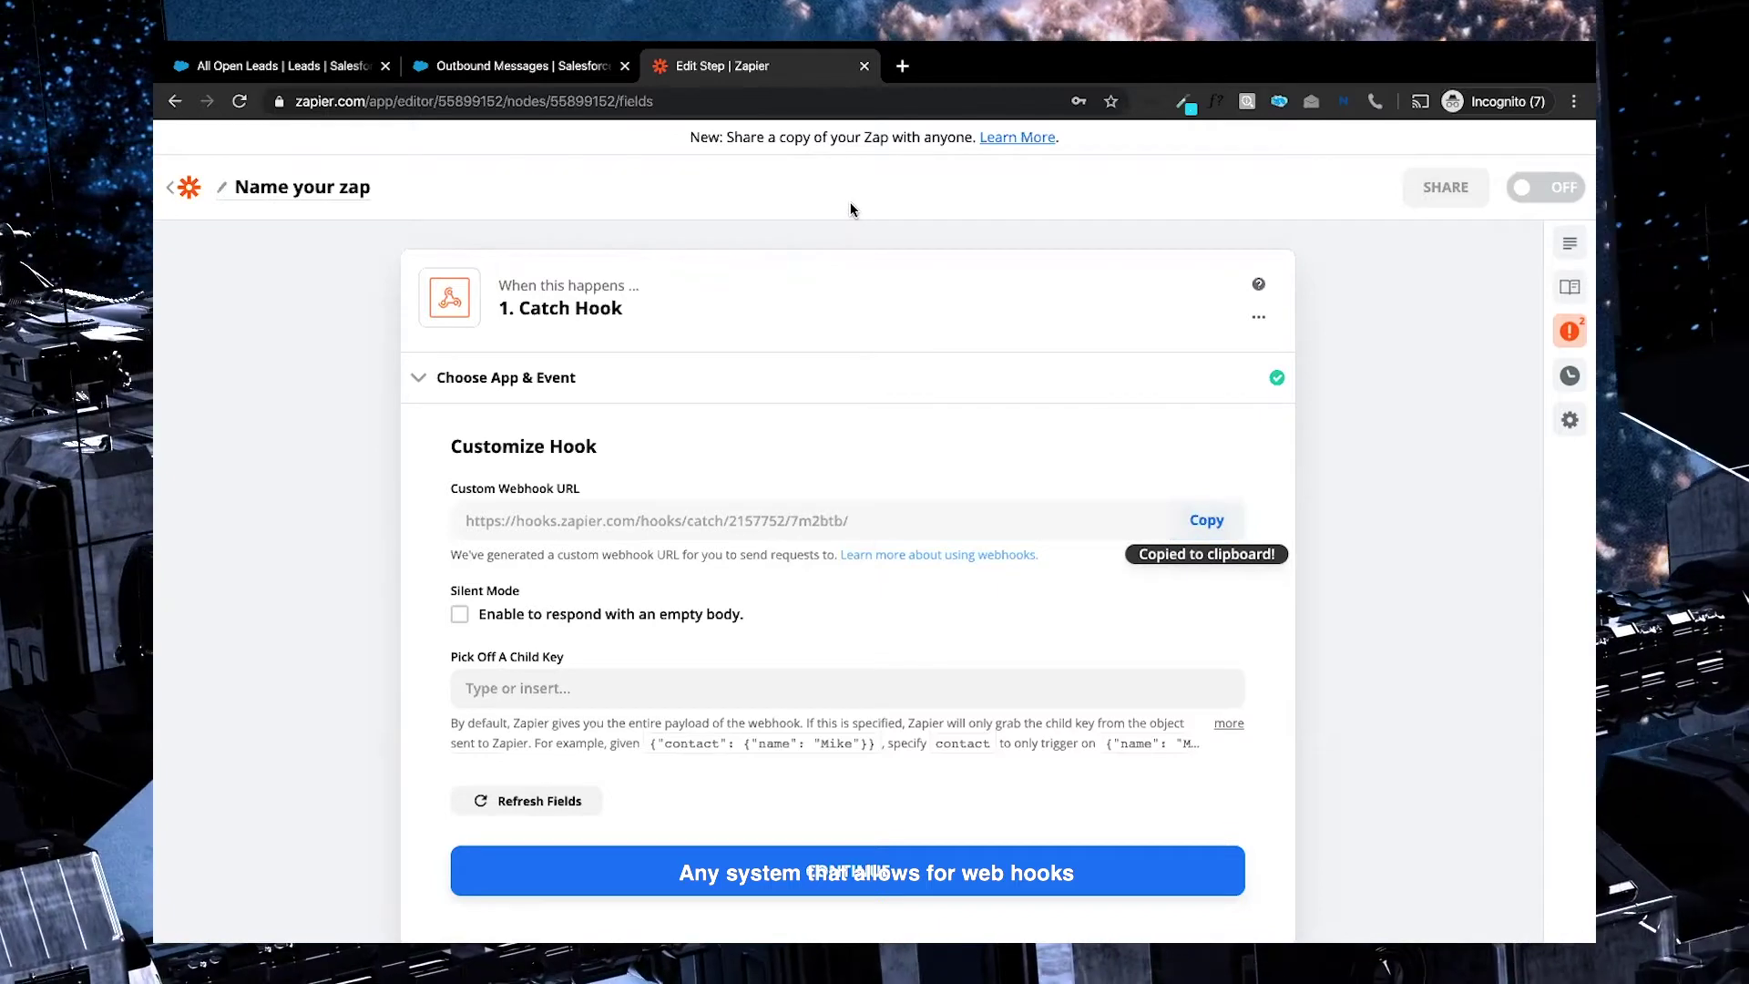
click(557, 73)
click(823, 535)
key(ctrl+v)
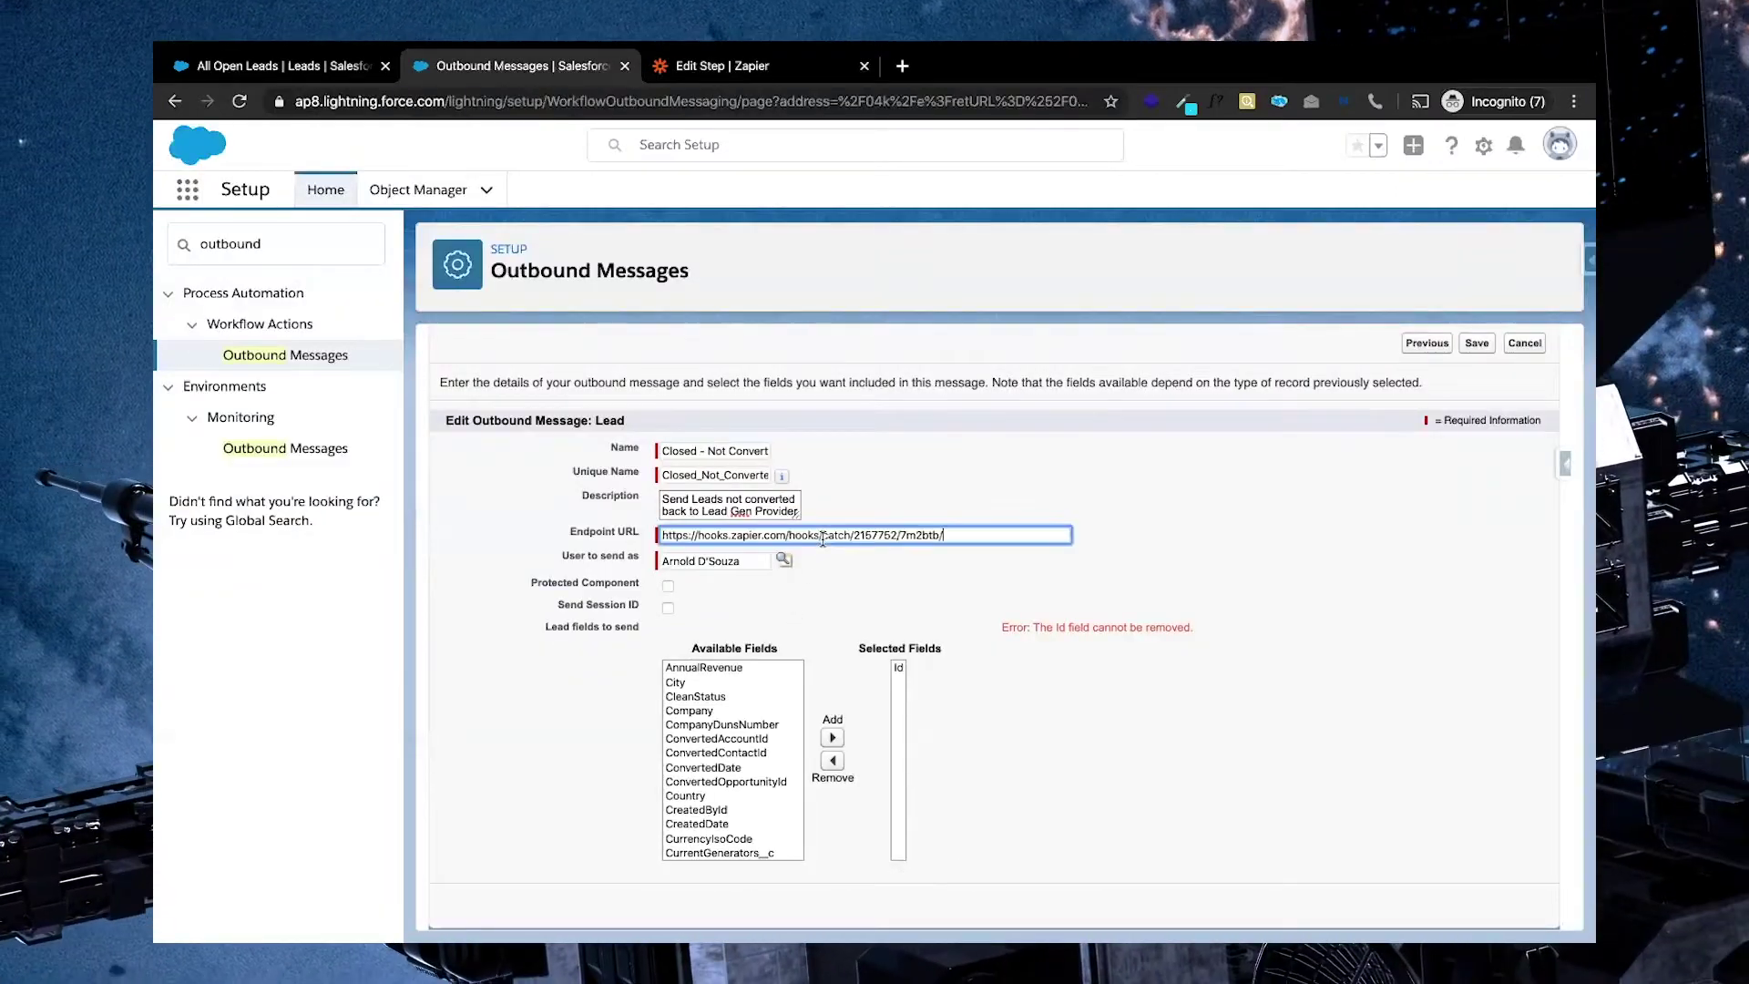
click(947, 483)
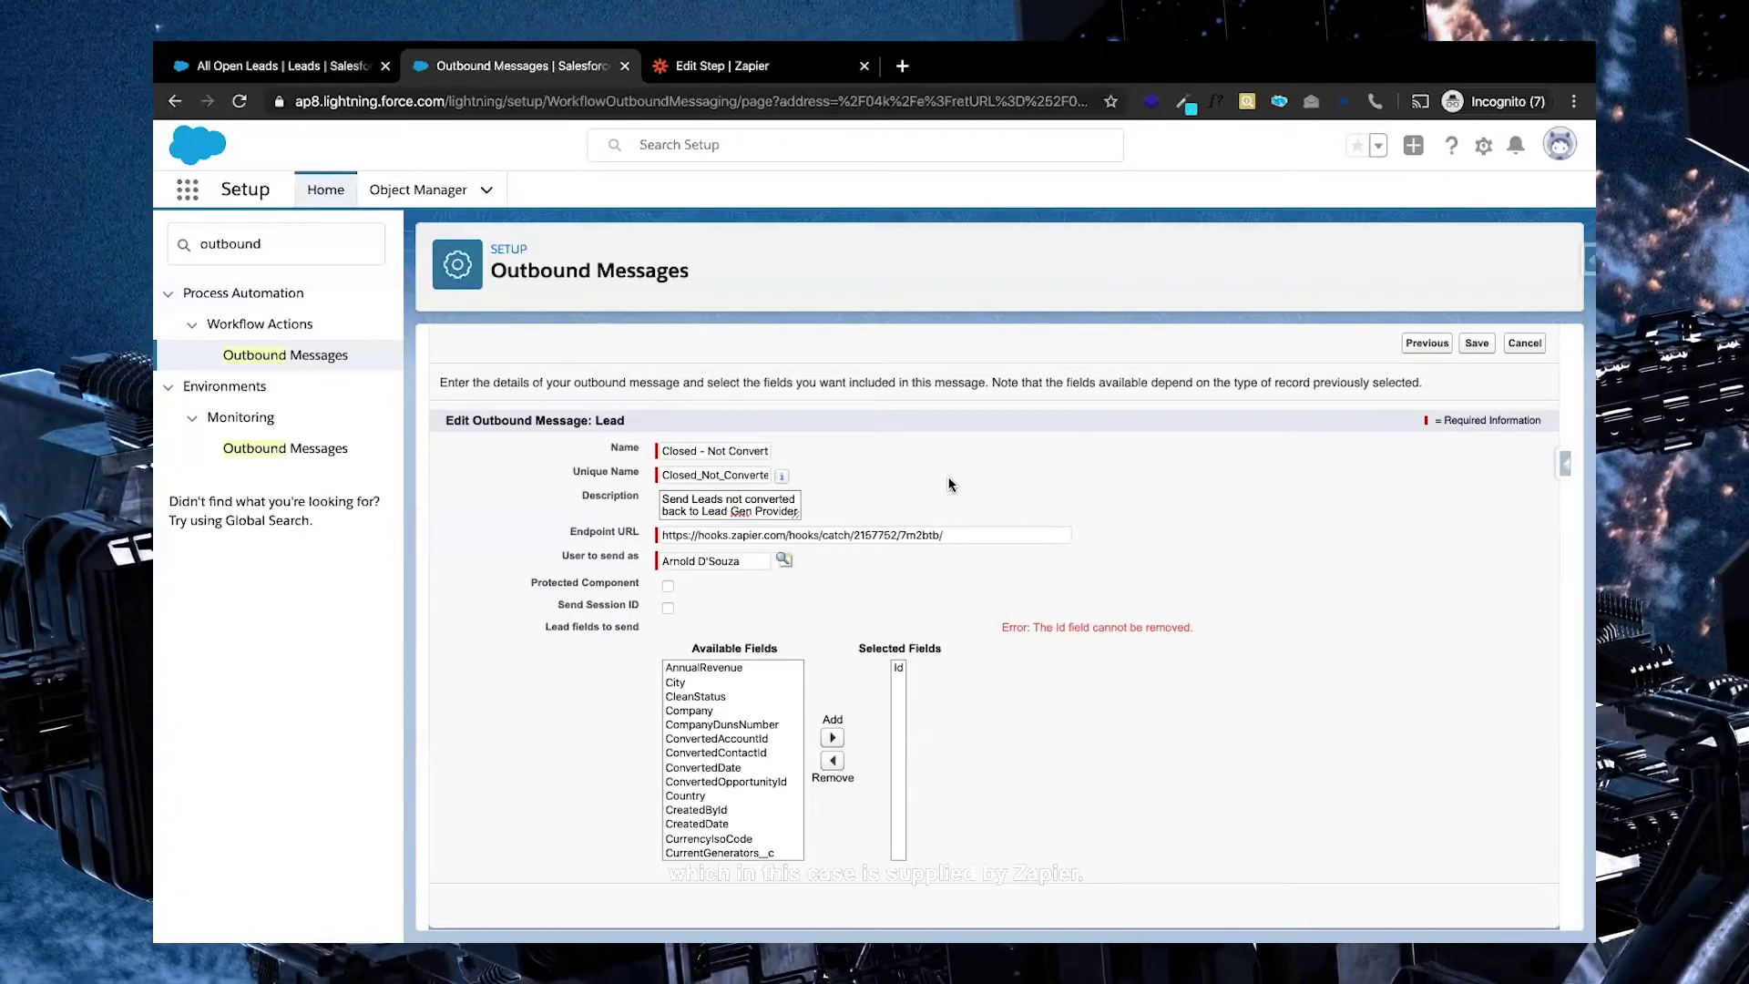
drag(949, 536, 664, 531)
click(940, 487)
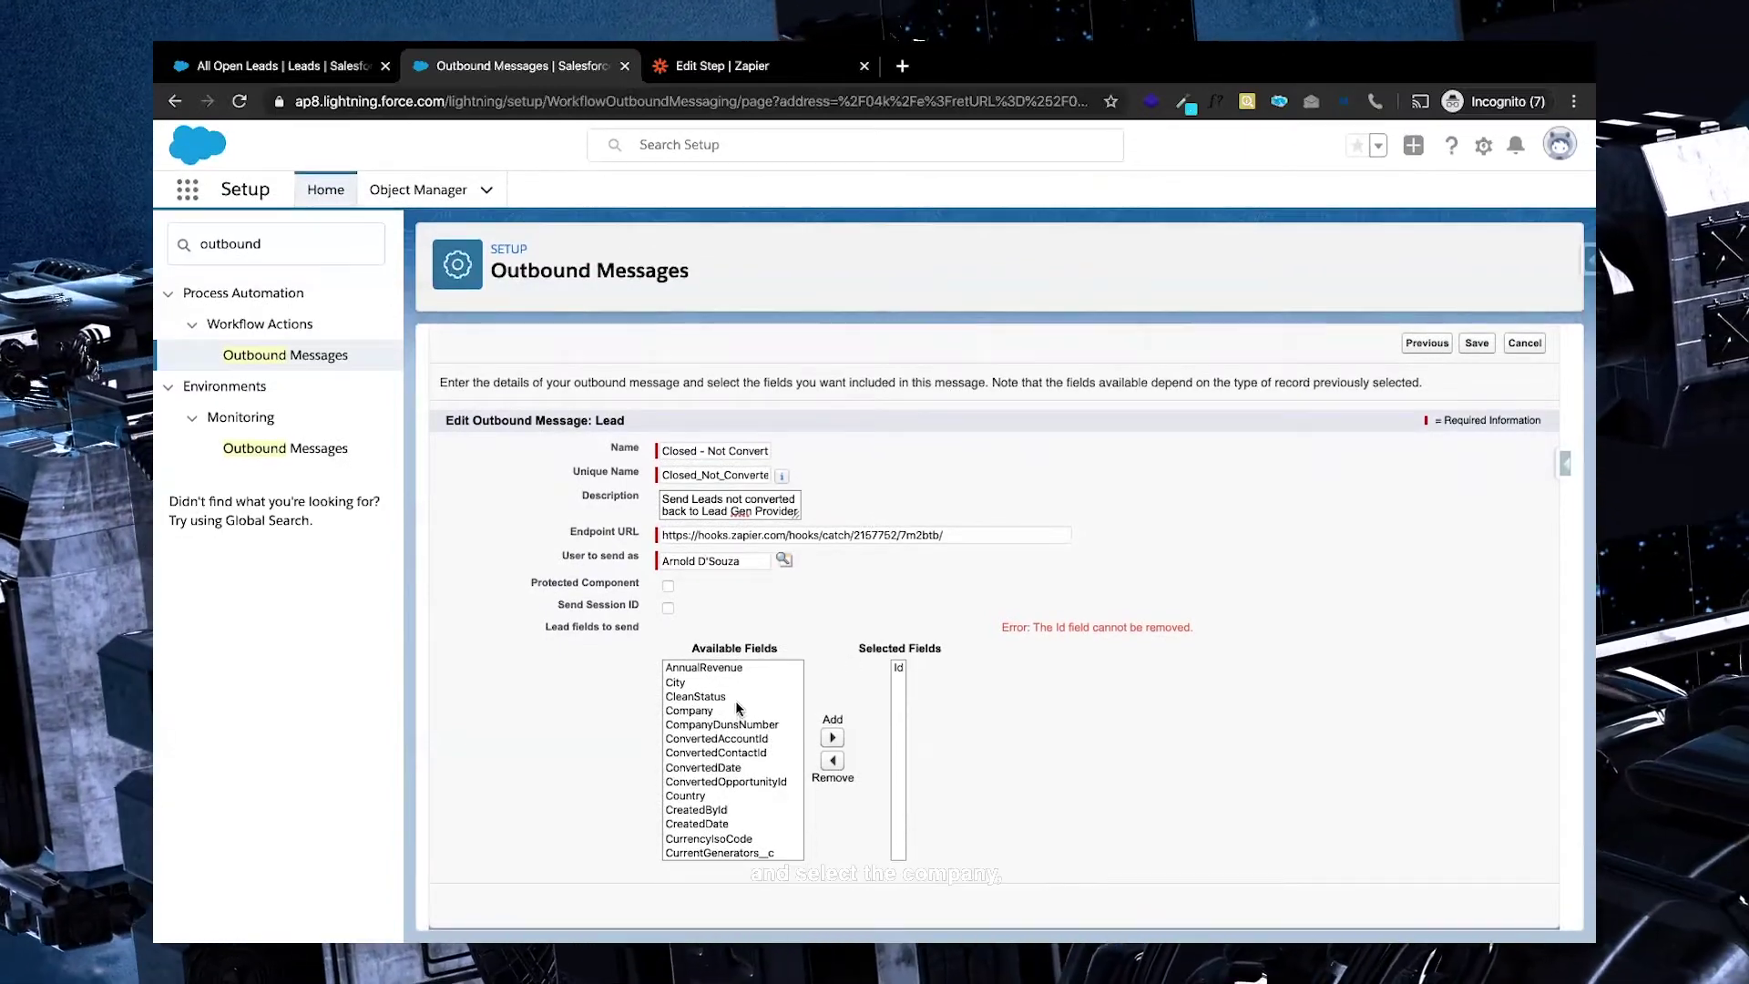
- Add Company, Email and FirstName to the Lead fields the message sends
click(734, 709)
click(831, 738)
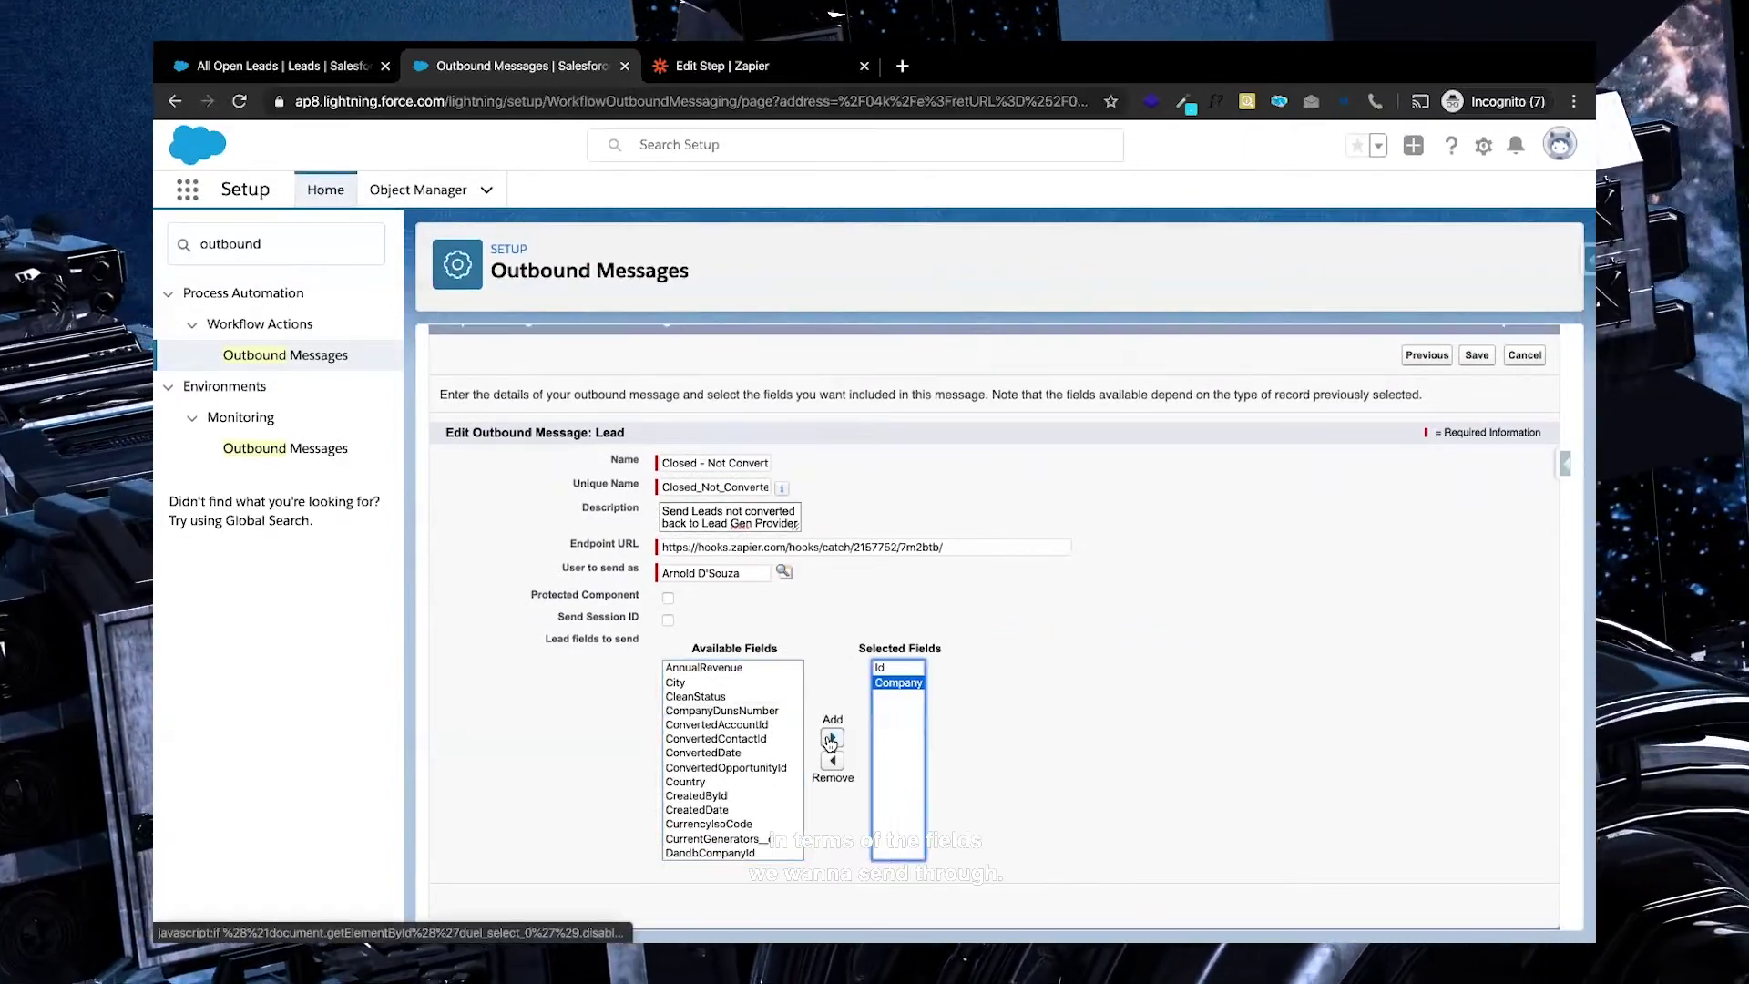
scroll(744, 730, down, 3)
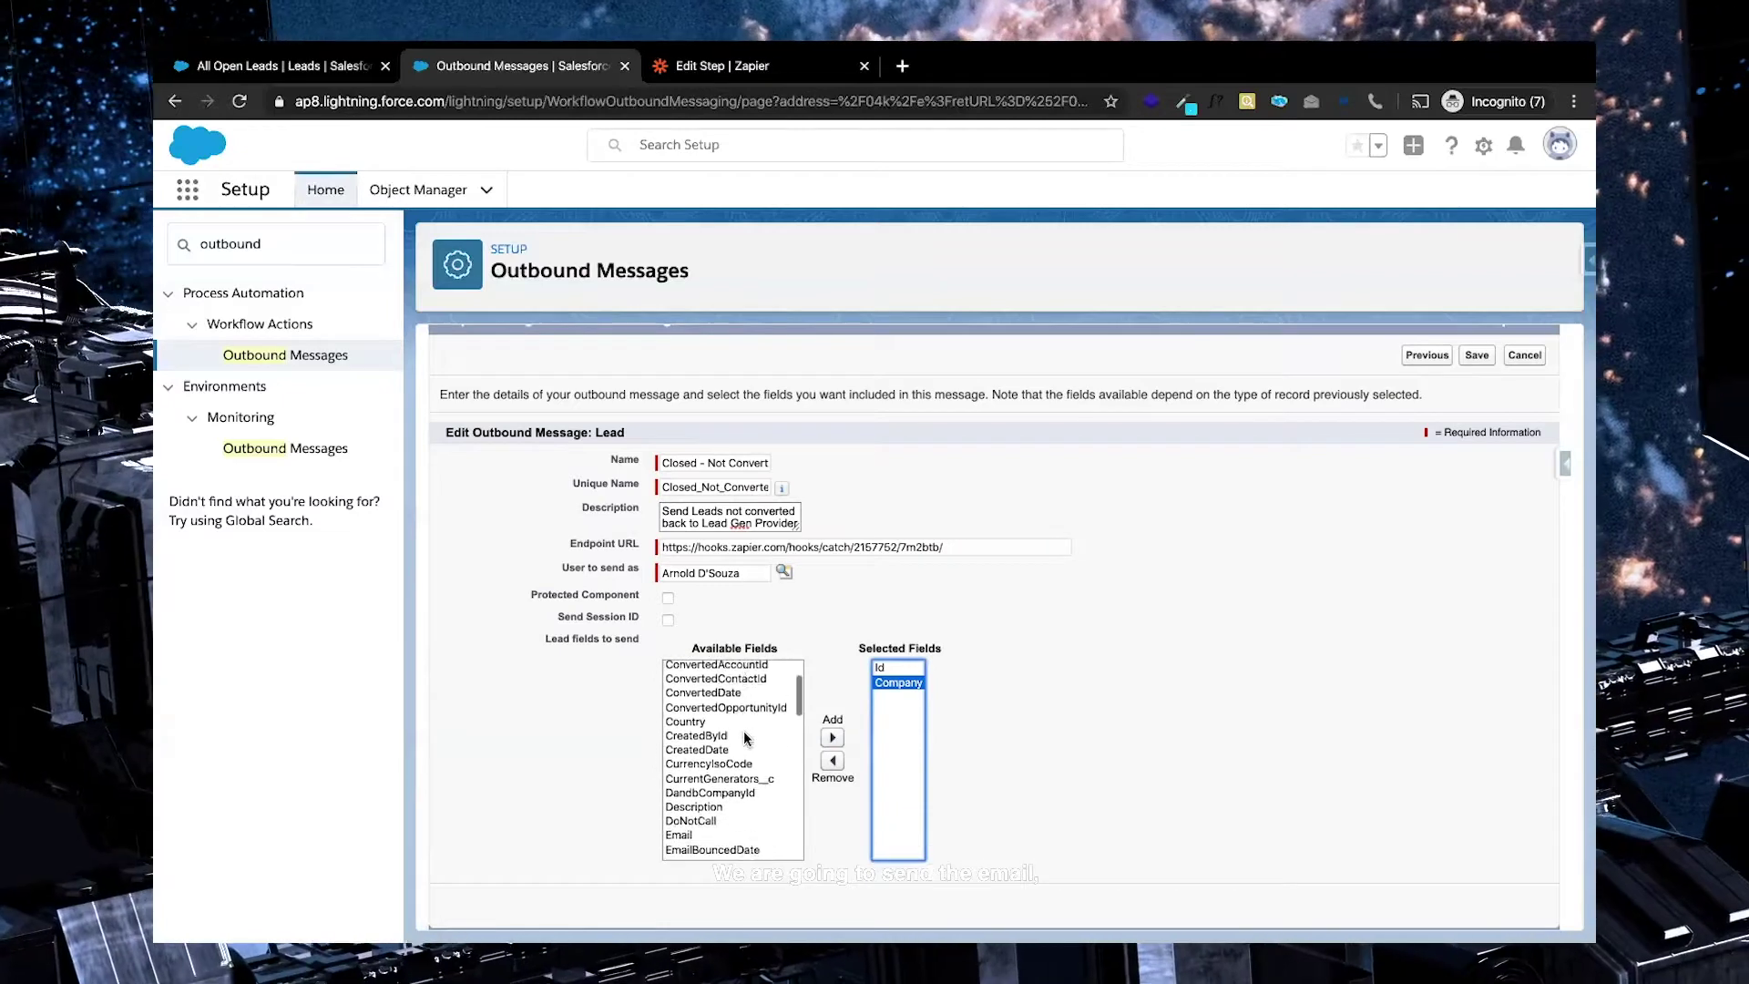
click(732, 758)
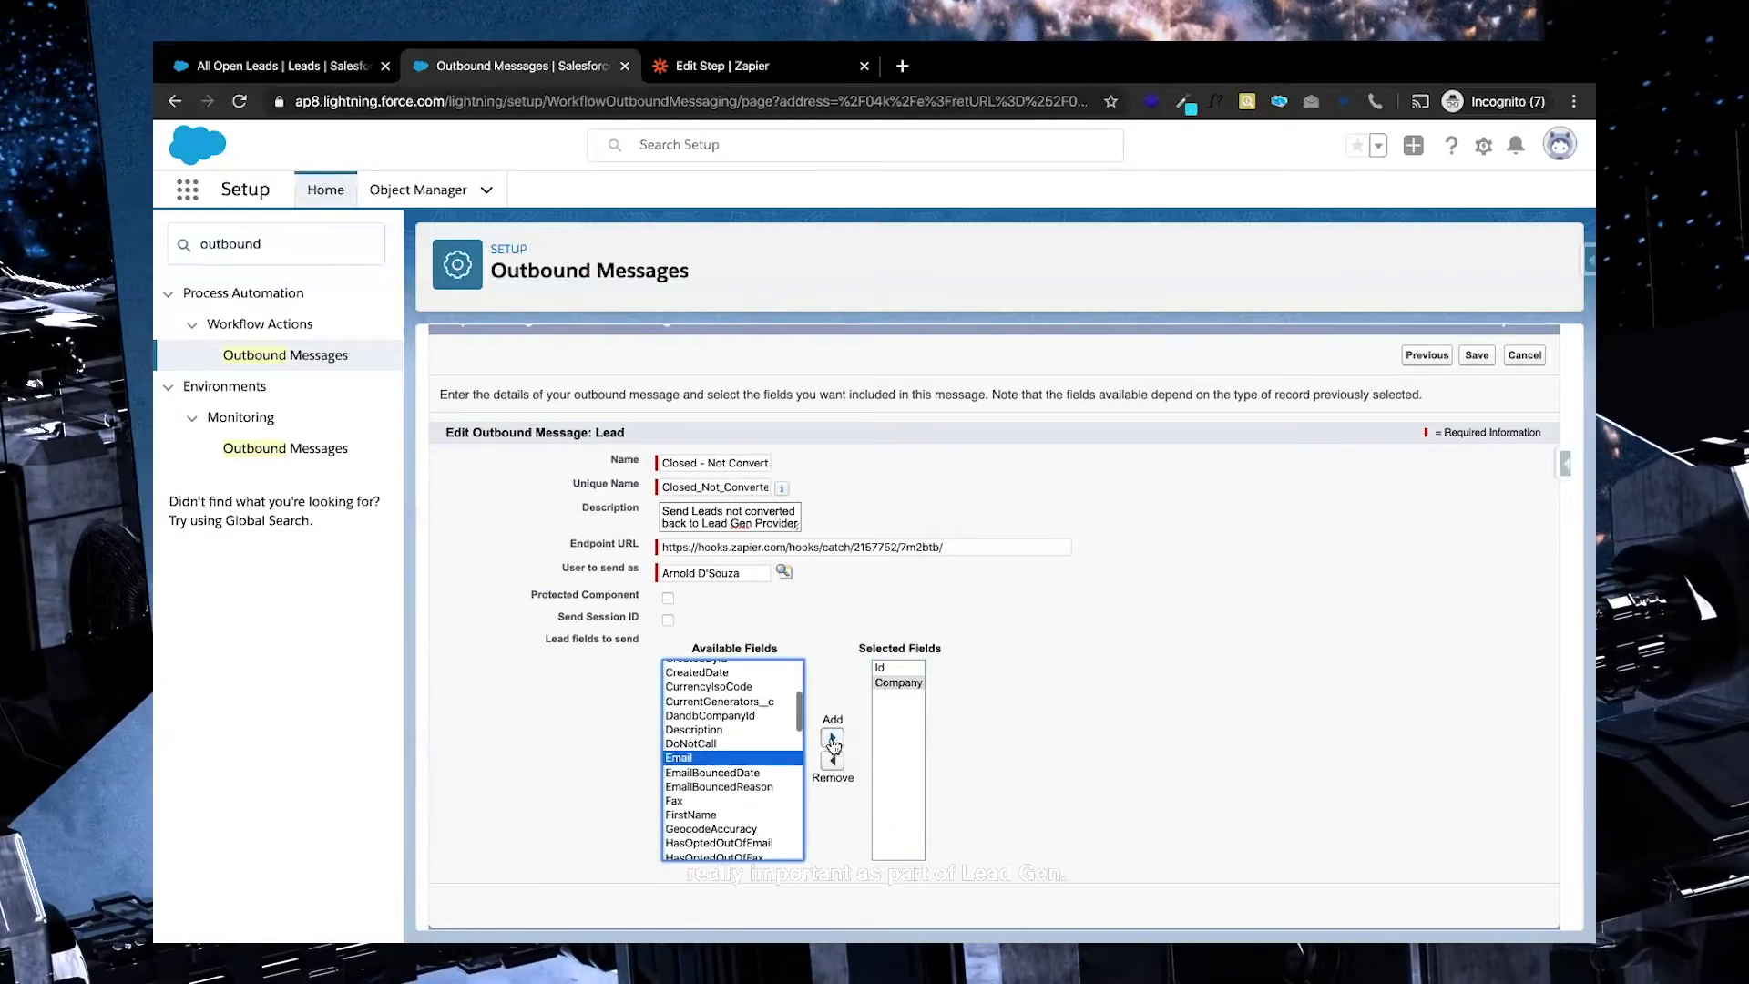
click(831, 738)
scroll(757, 777, down, 2)
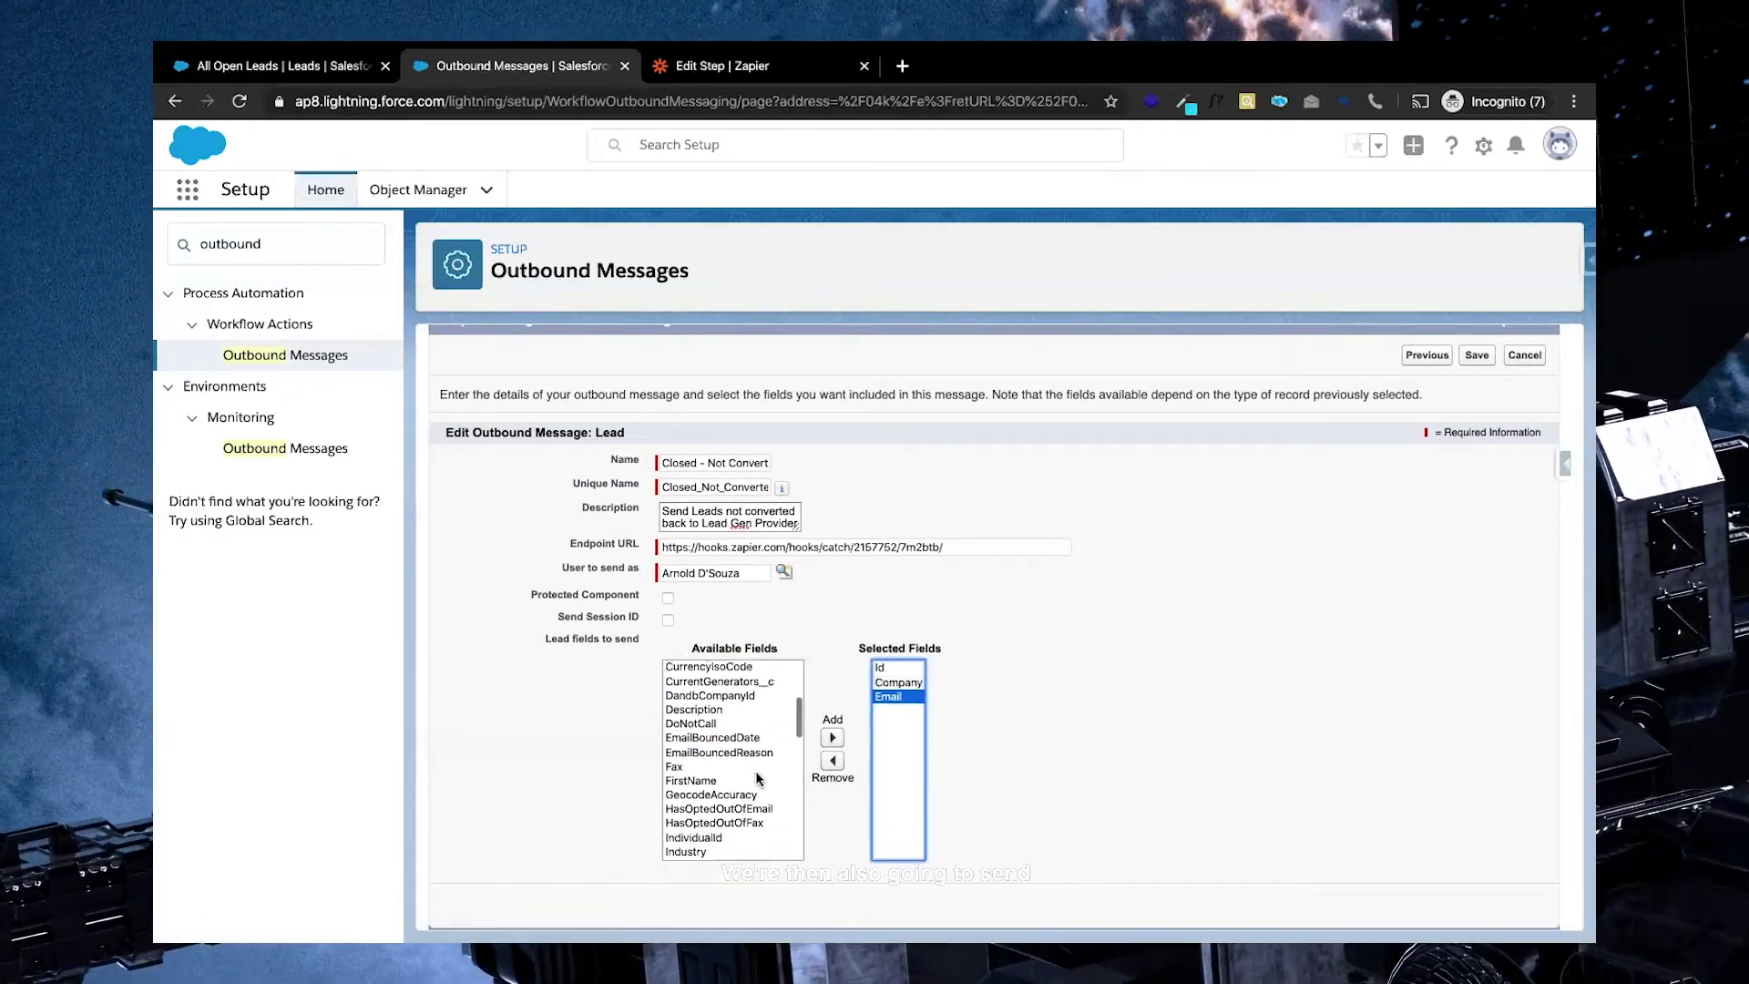
click(738, 770)
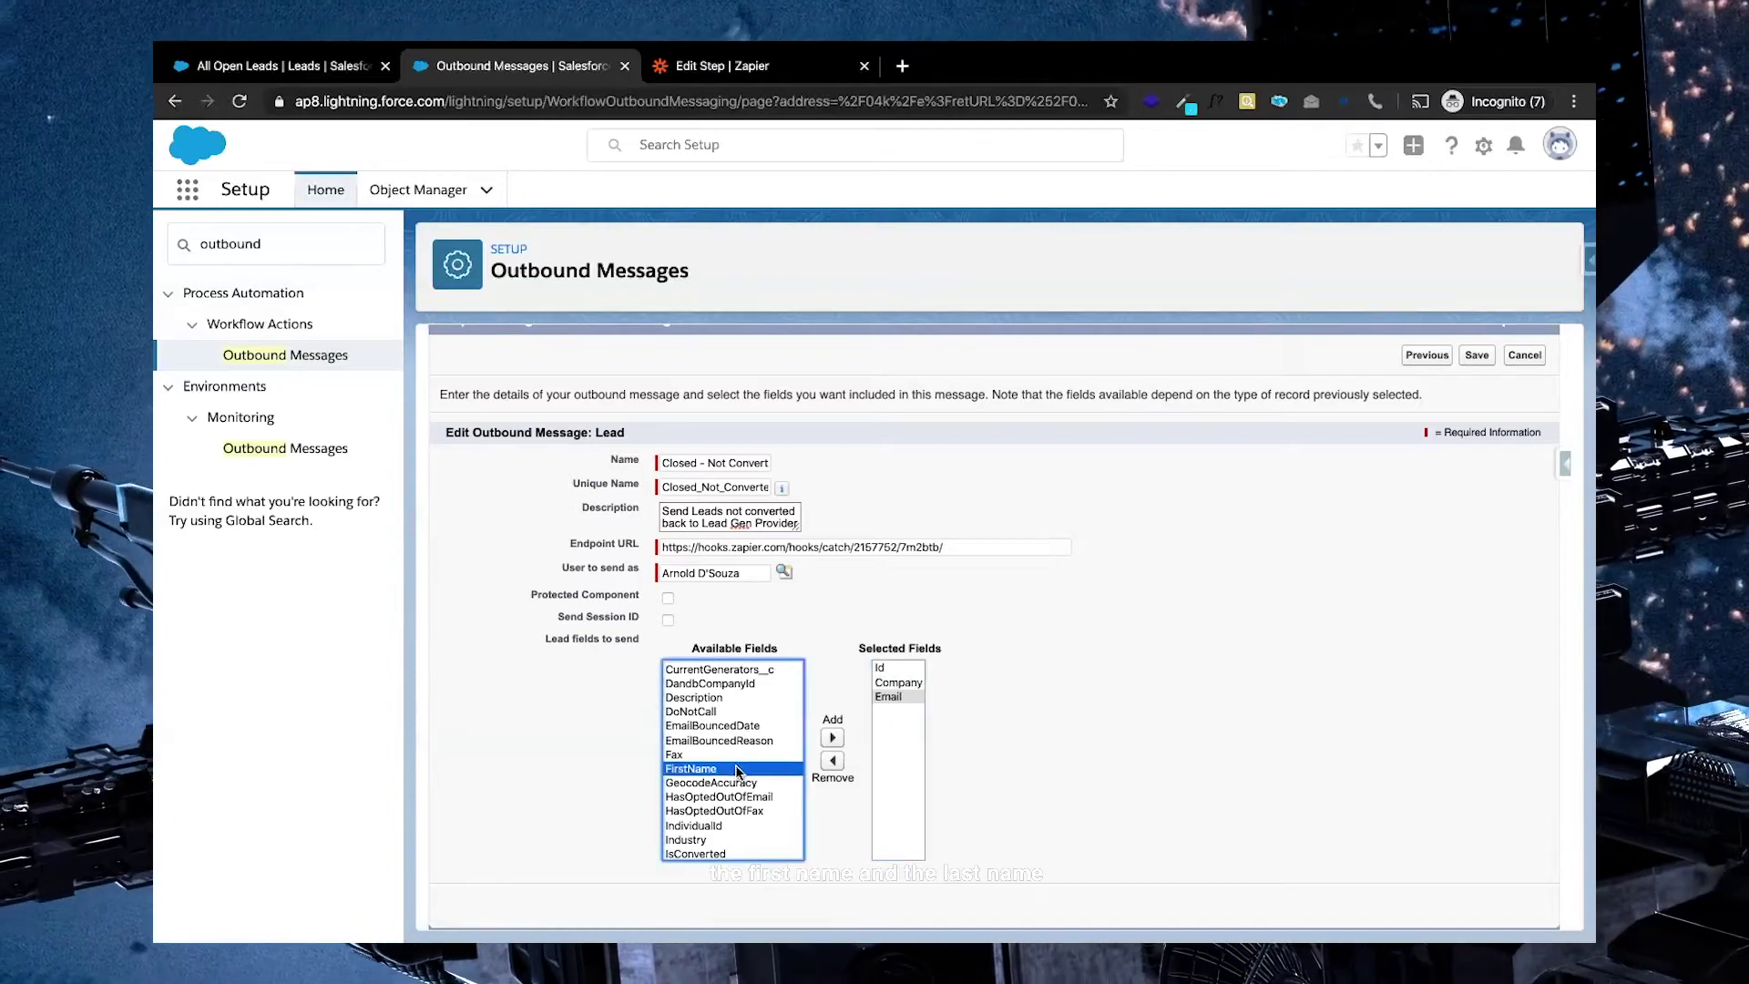
click(832, 738)
- Add LastName and Phone to the sent fields and review the selected field list
scroll(751, 765, down, 2)
scroll(752, 767, down, 3)
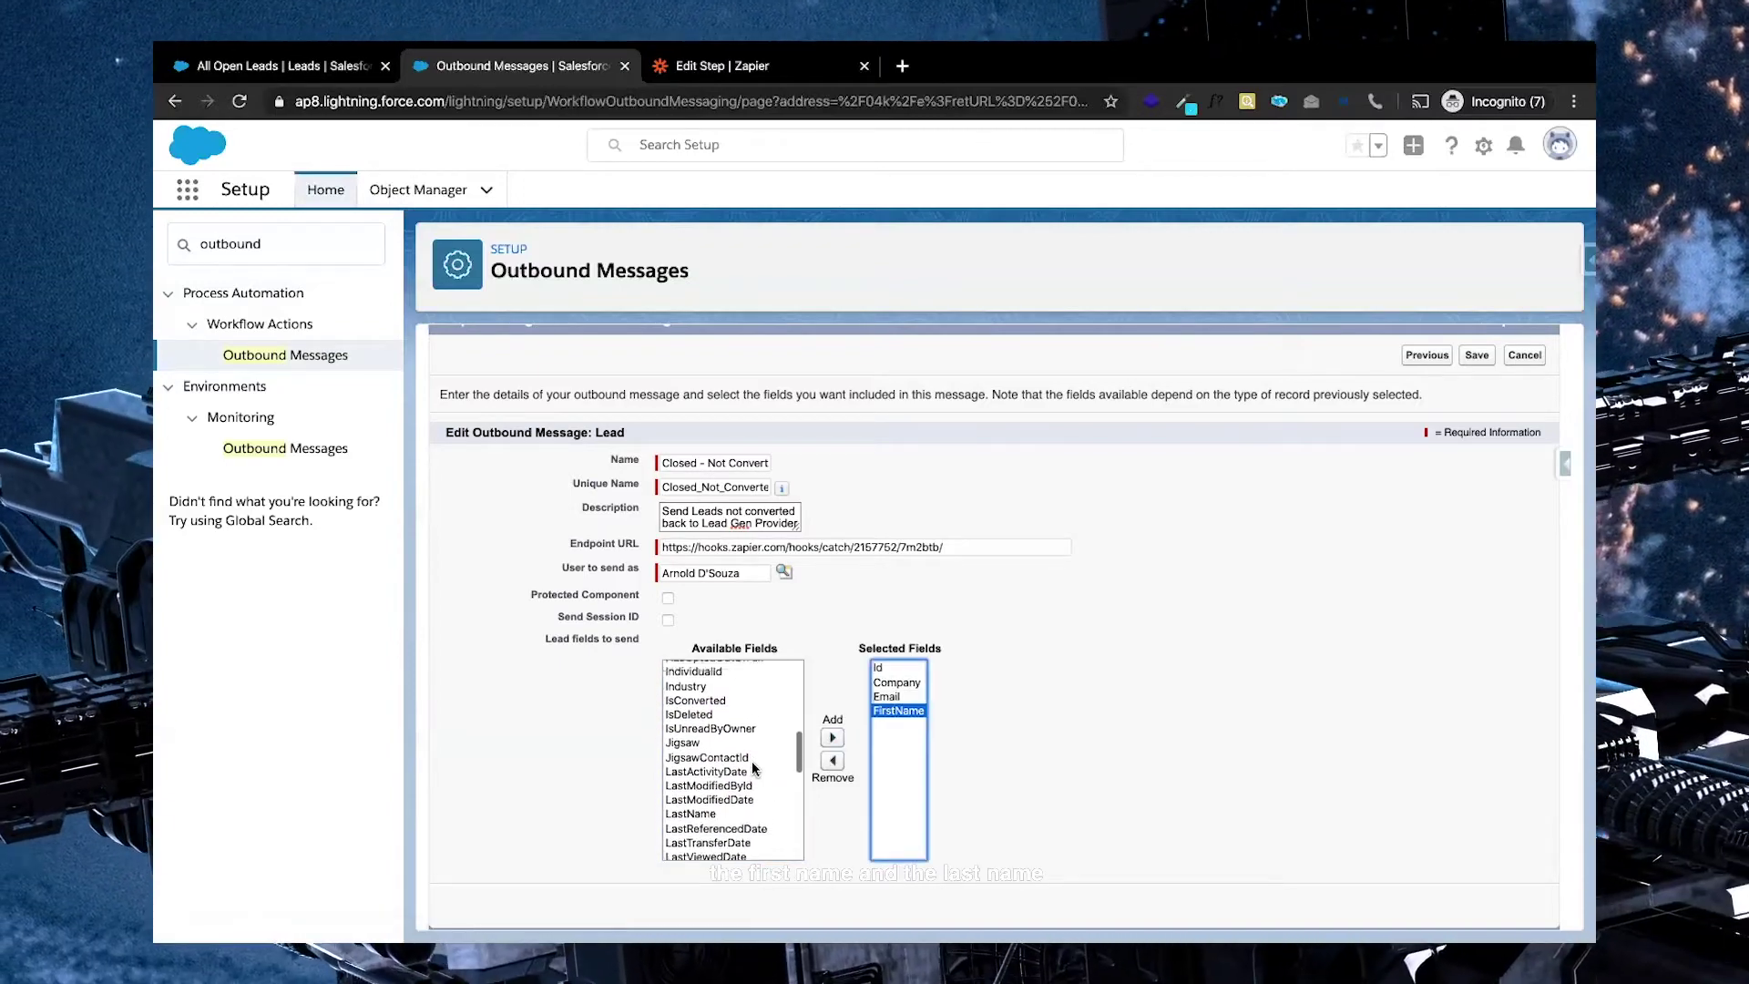
click(719, 794)
click(830, 737)
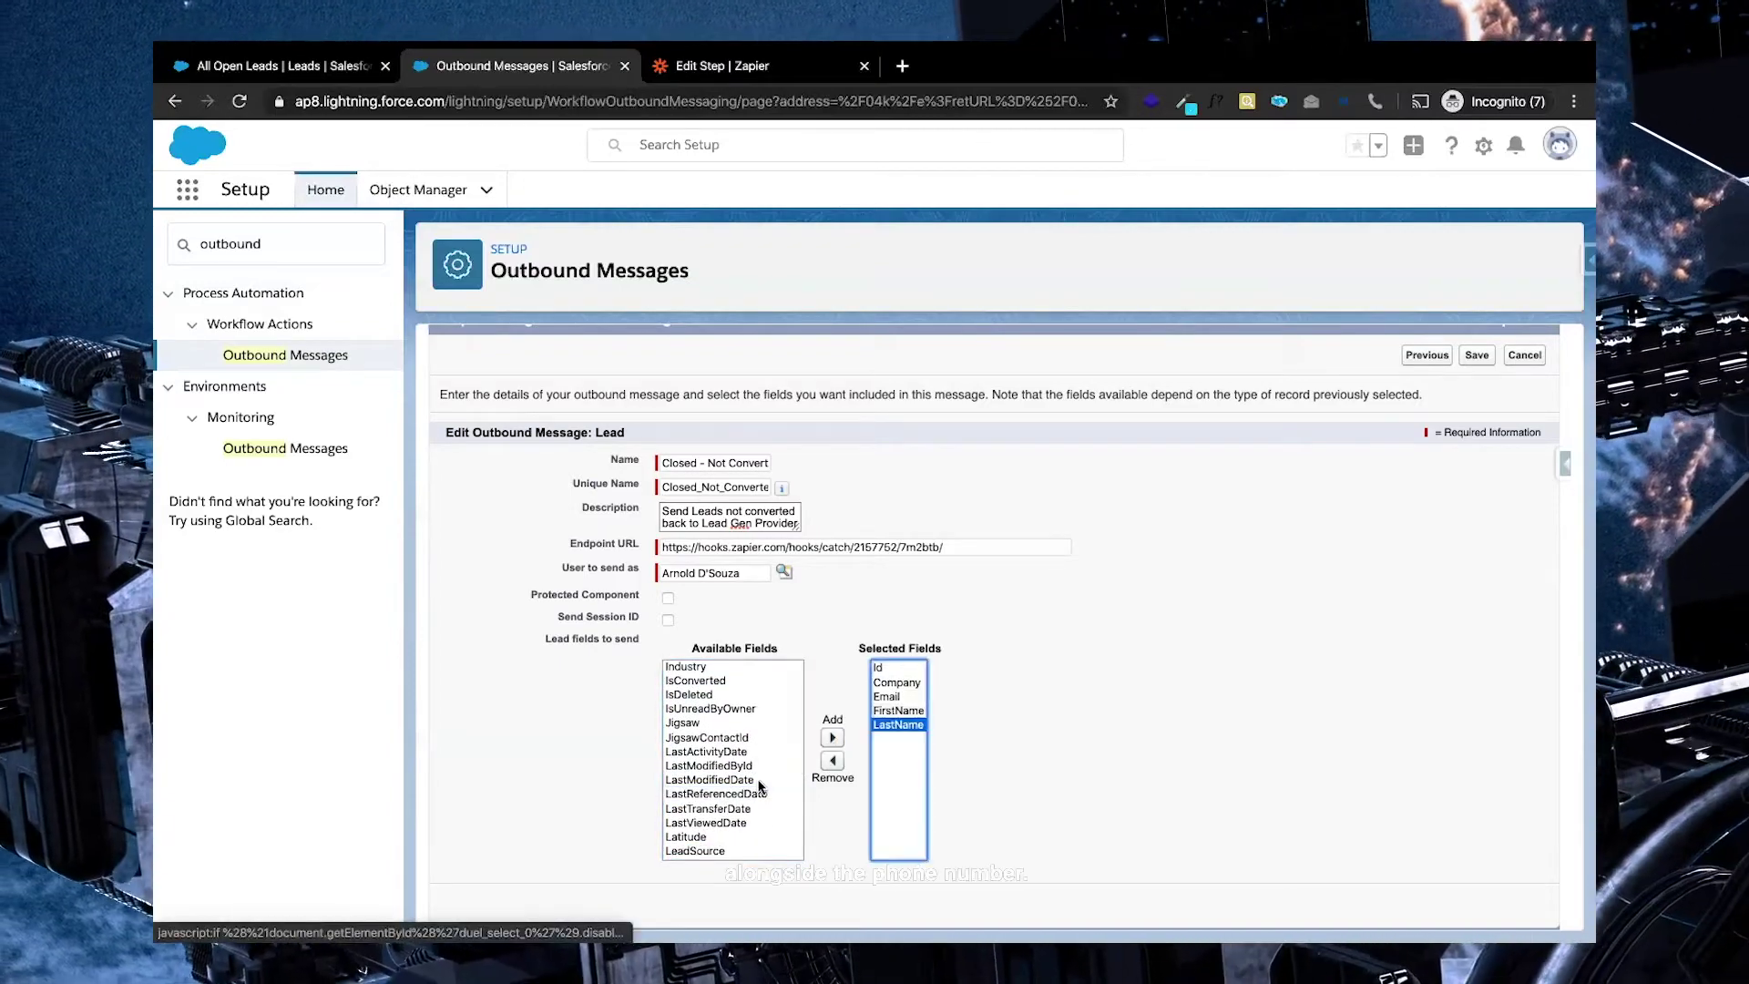
scroll(744, 775, down, 2)
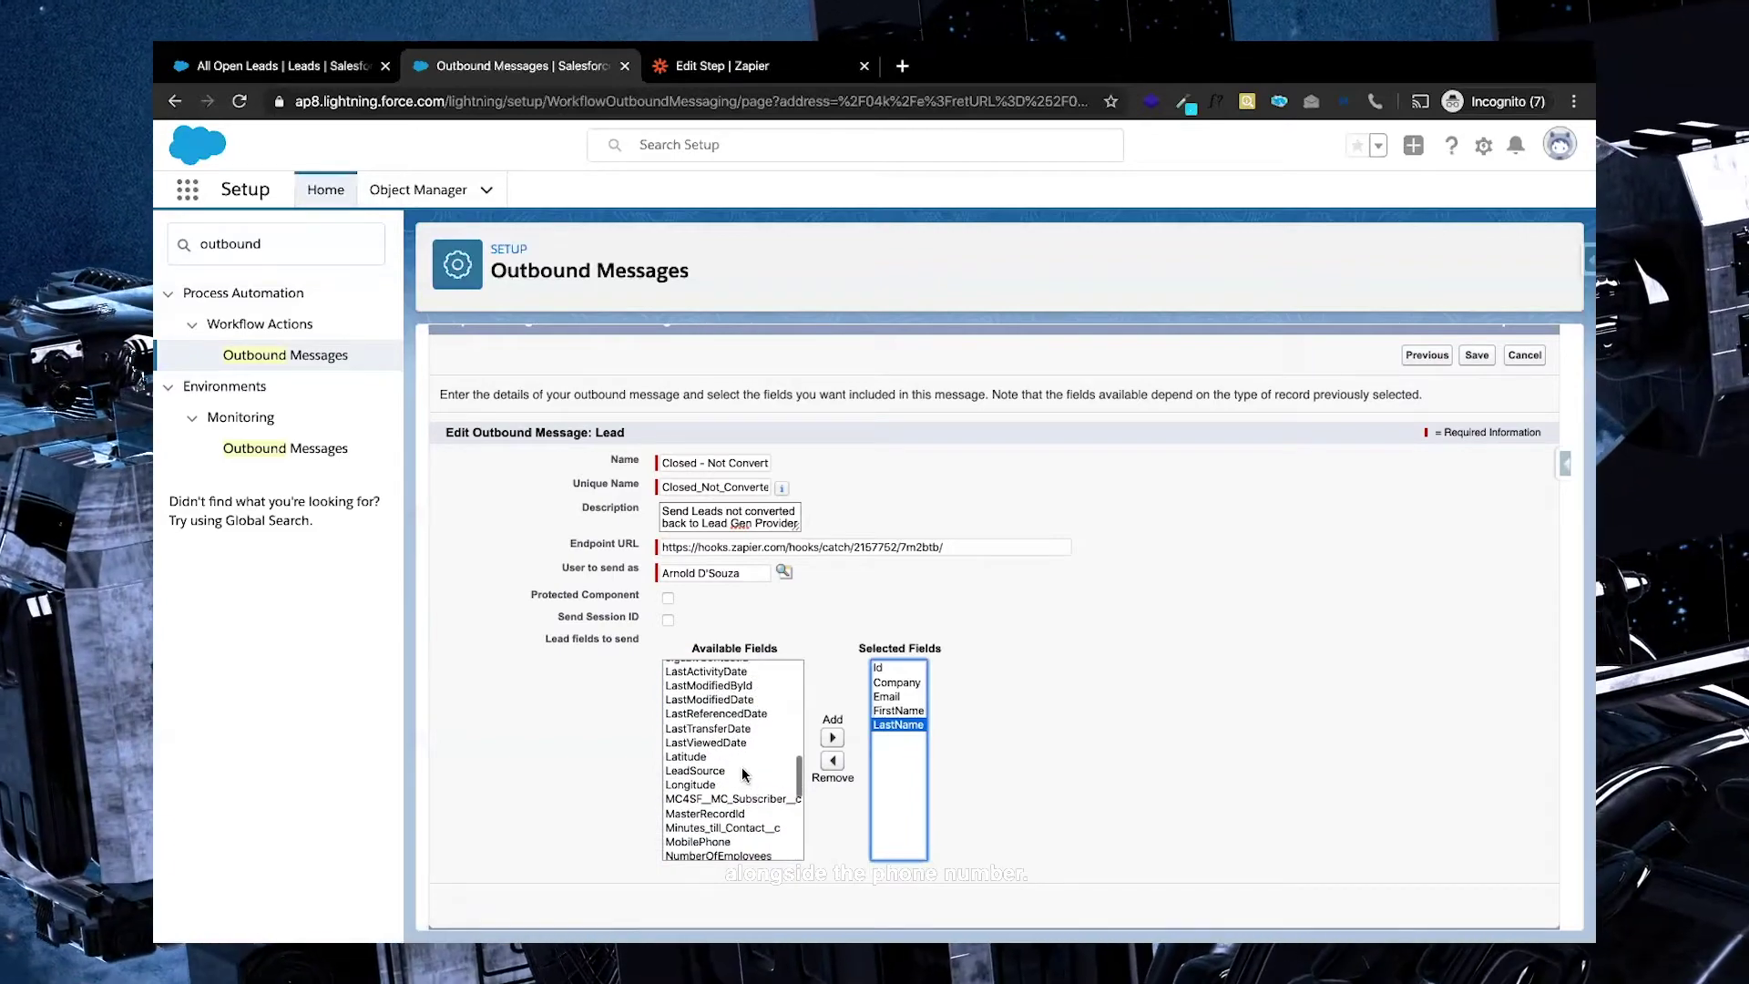
scroll(742, 774, down, 3)
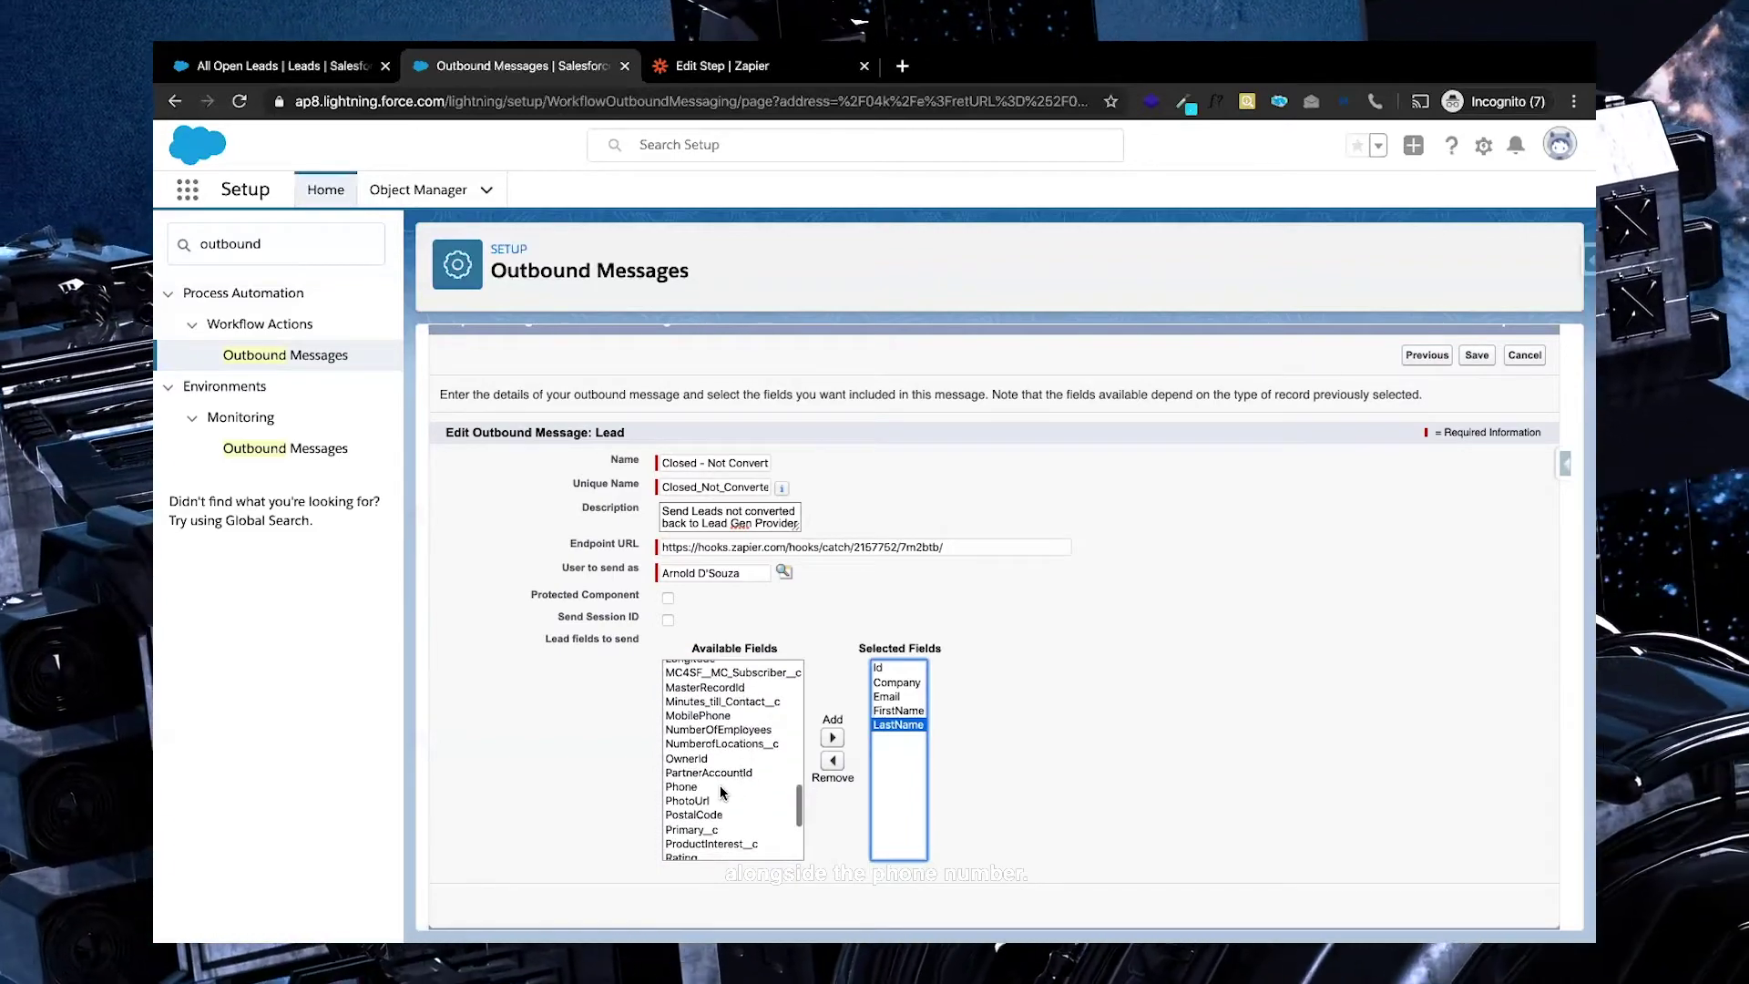
click(721, 788)
click(831, 738)
scroll(724, 747, down, 2)
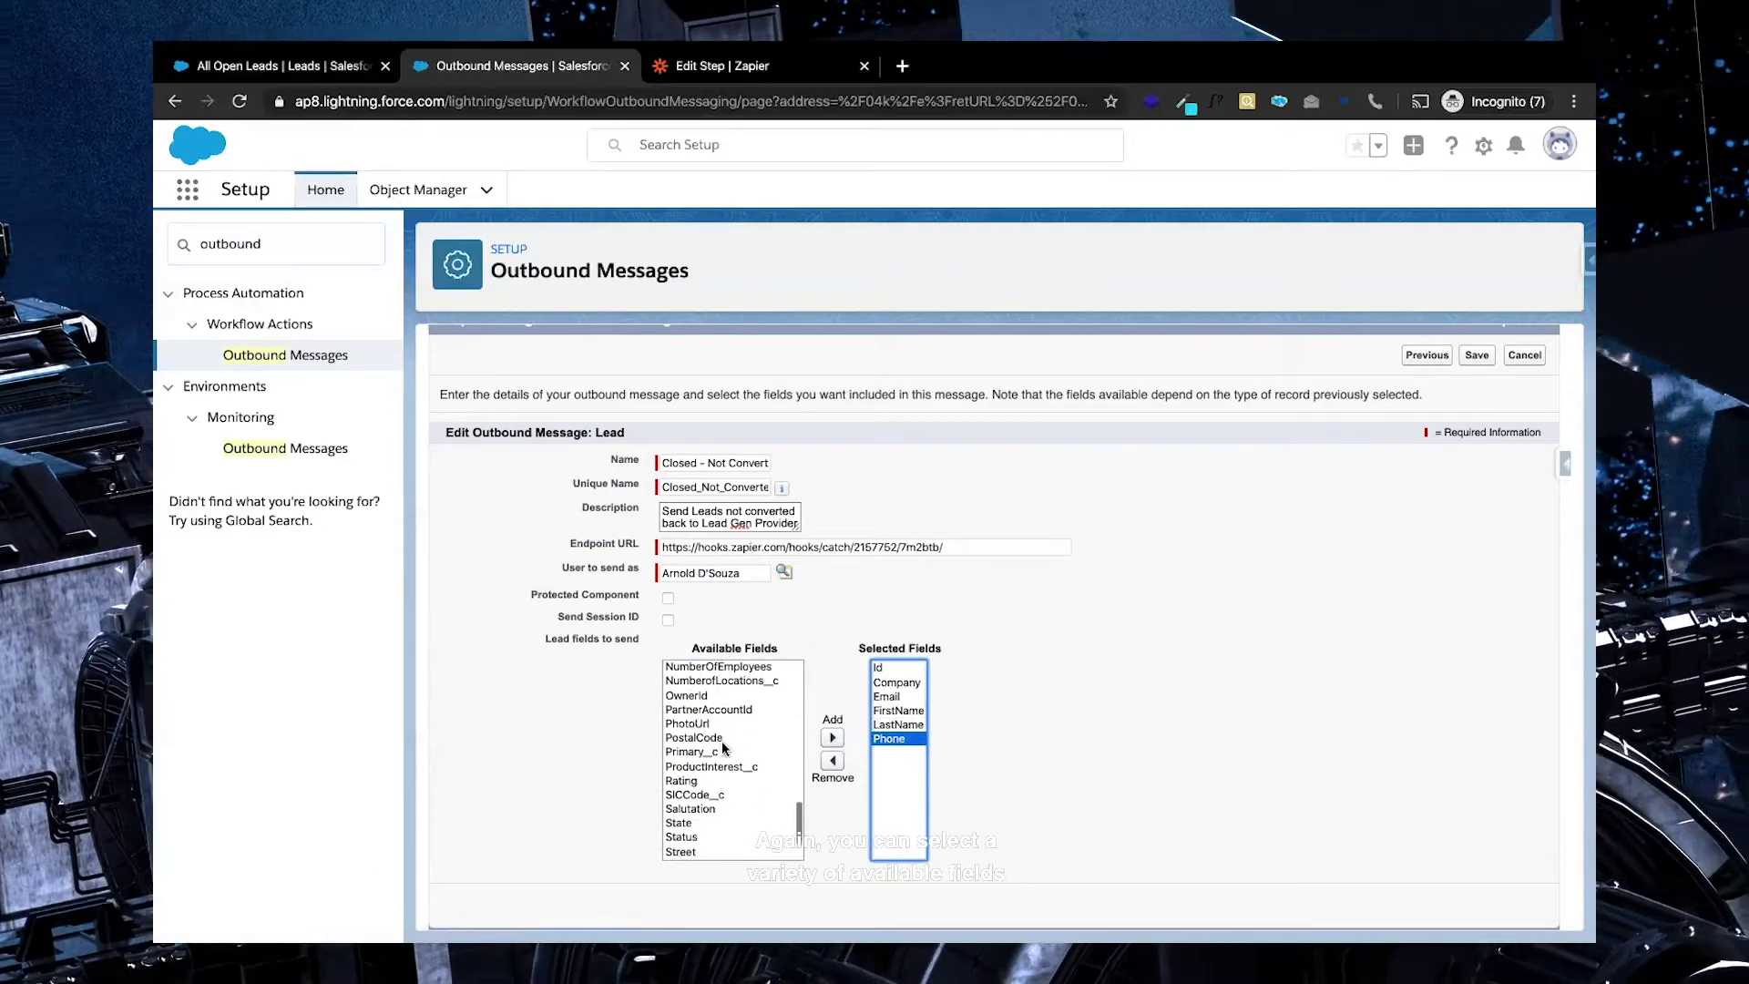
scroll(722, 740, down, 1)
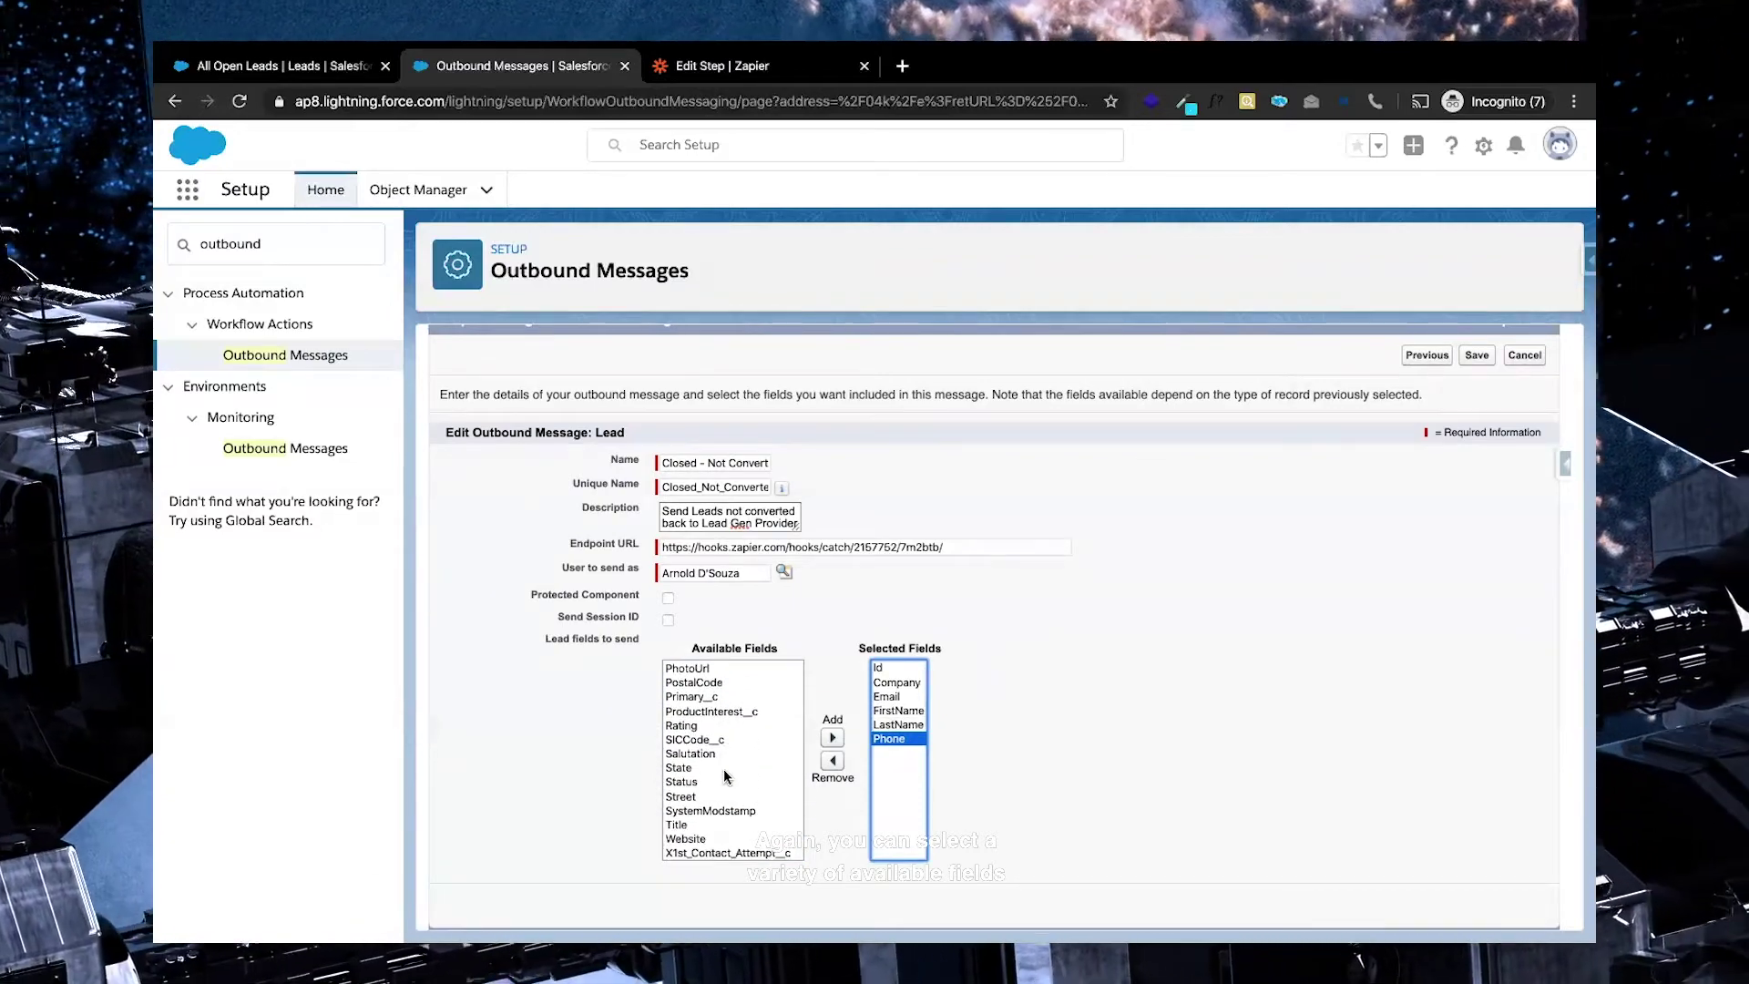
scroll(723, 768, up, 5)
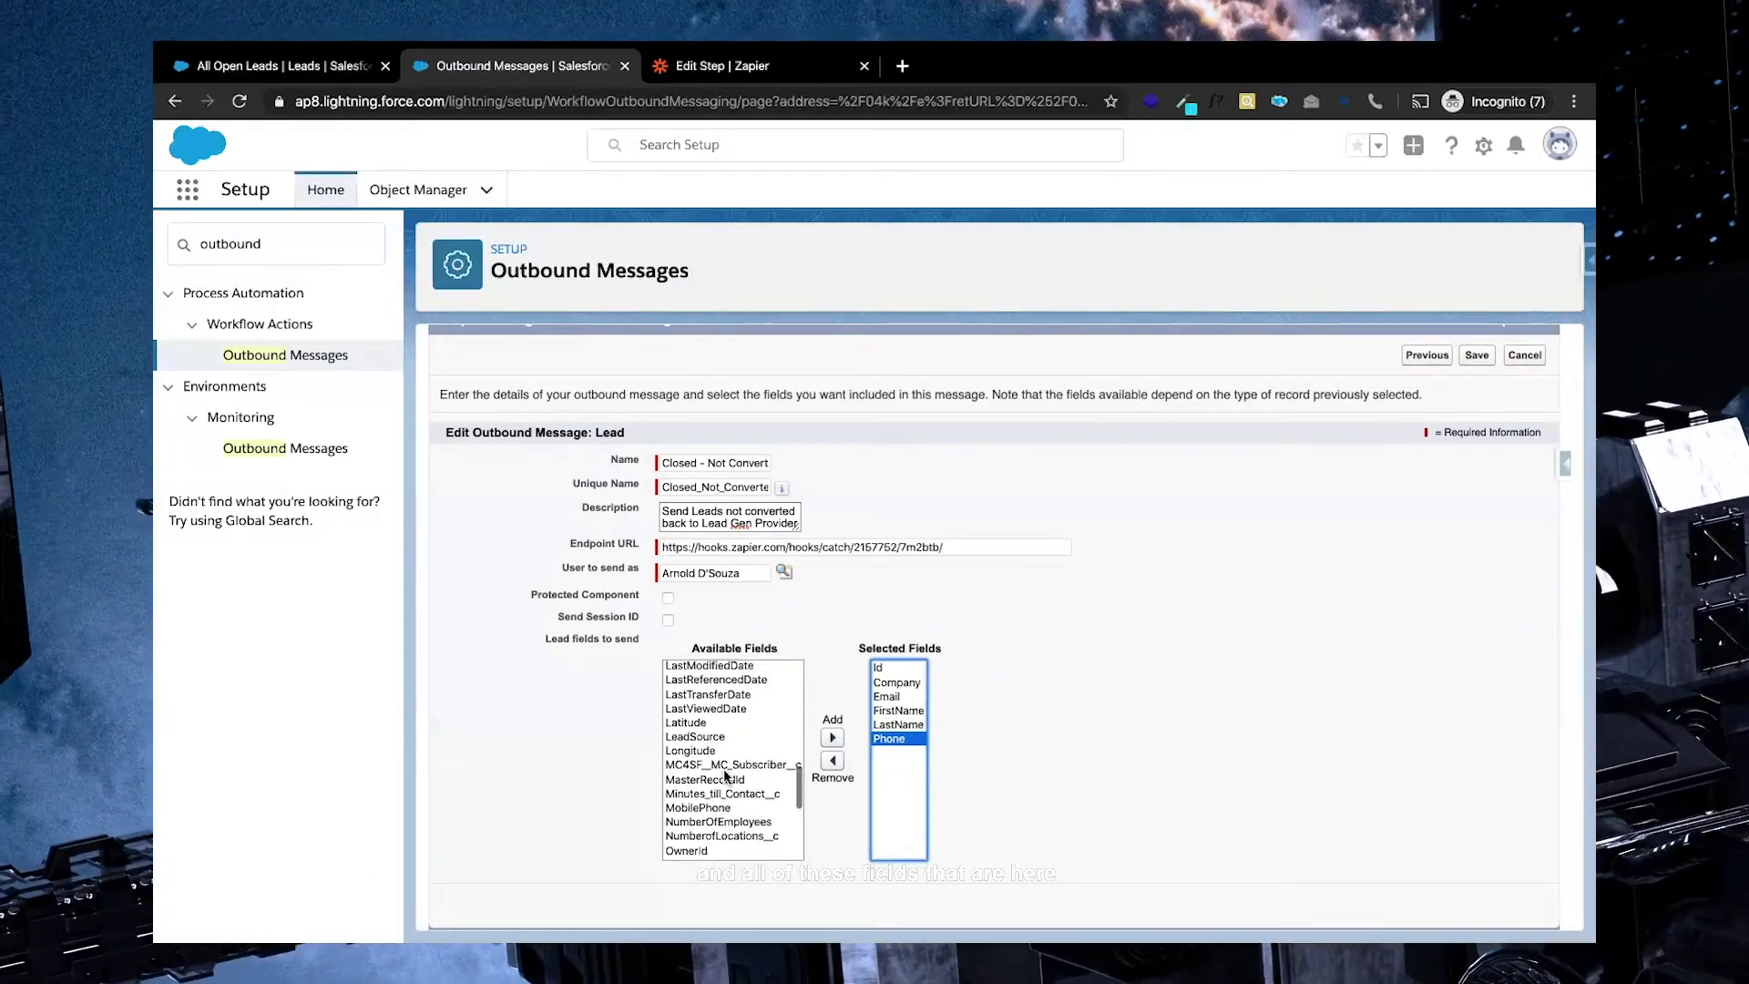
scroll(725, 775, up, 5)
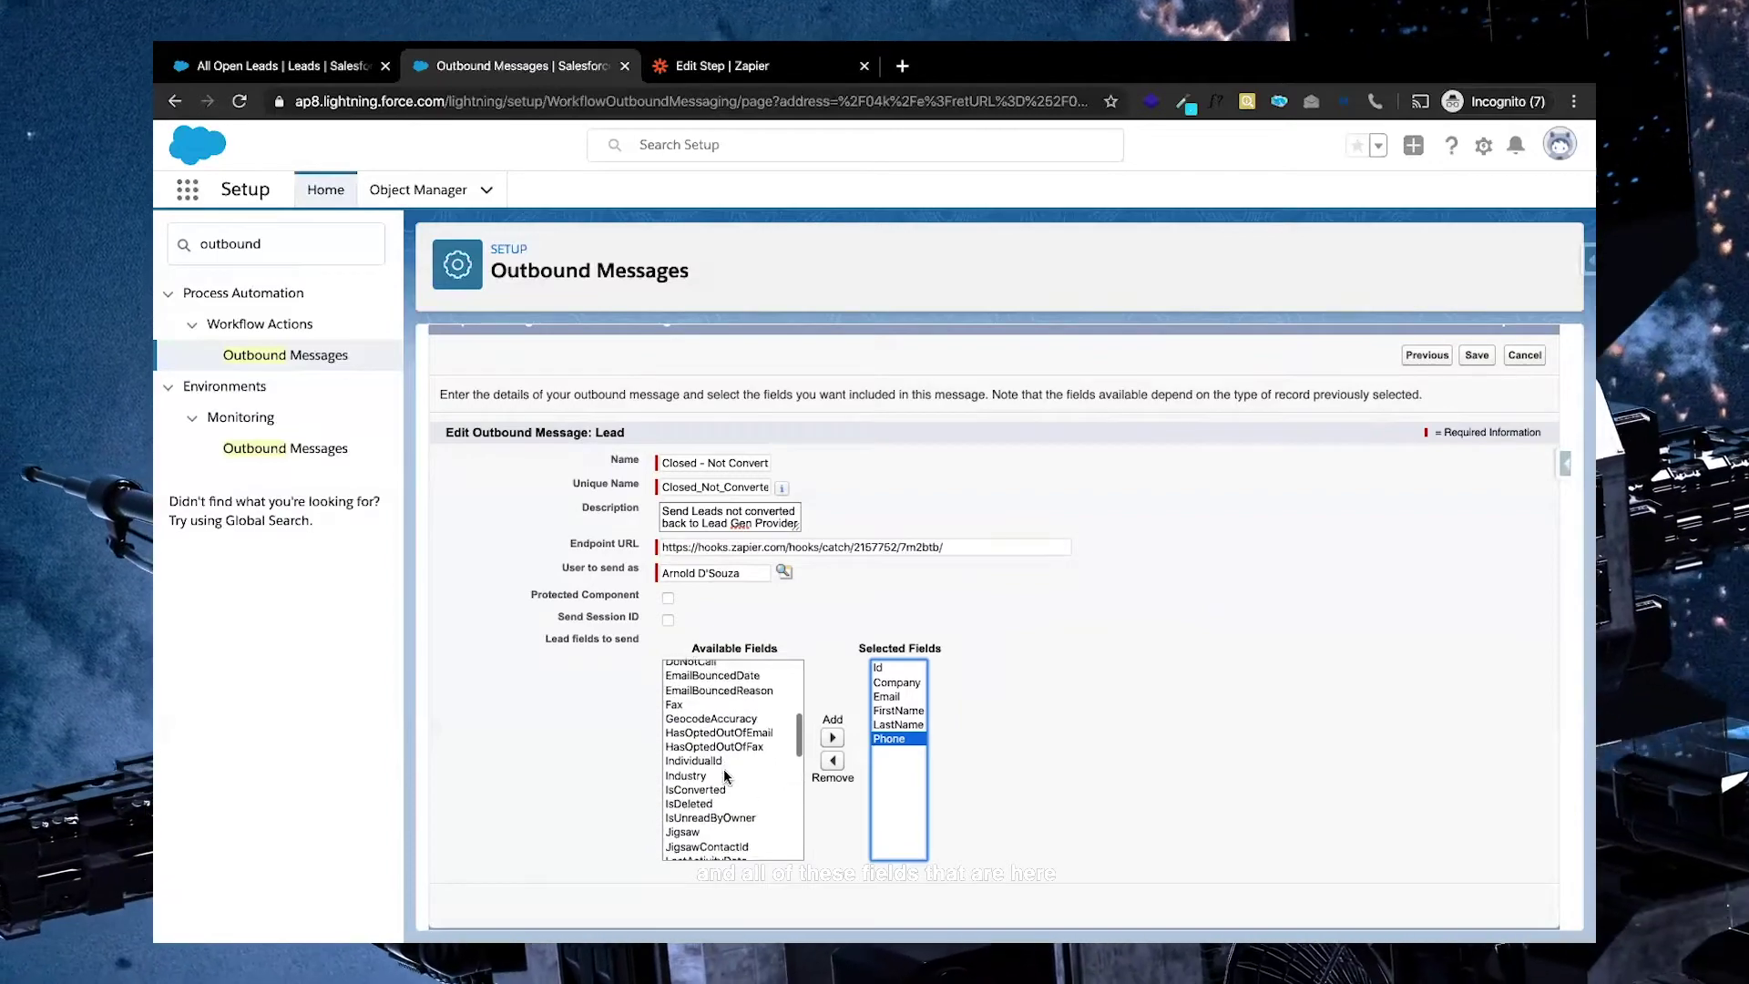
scroll(725, 775, down, 2)
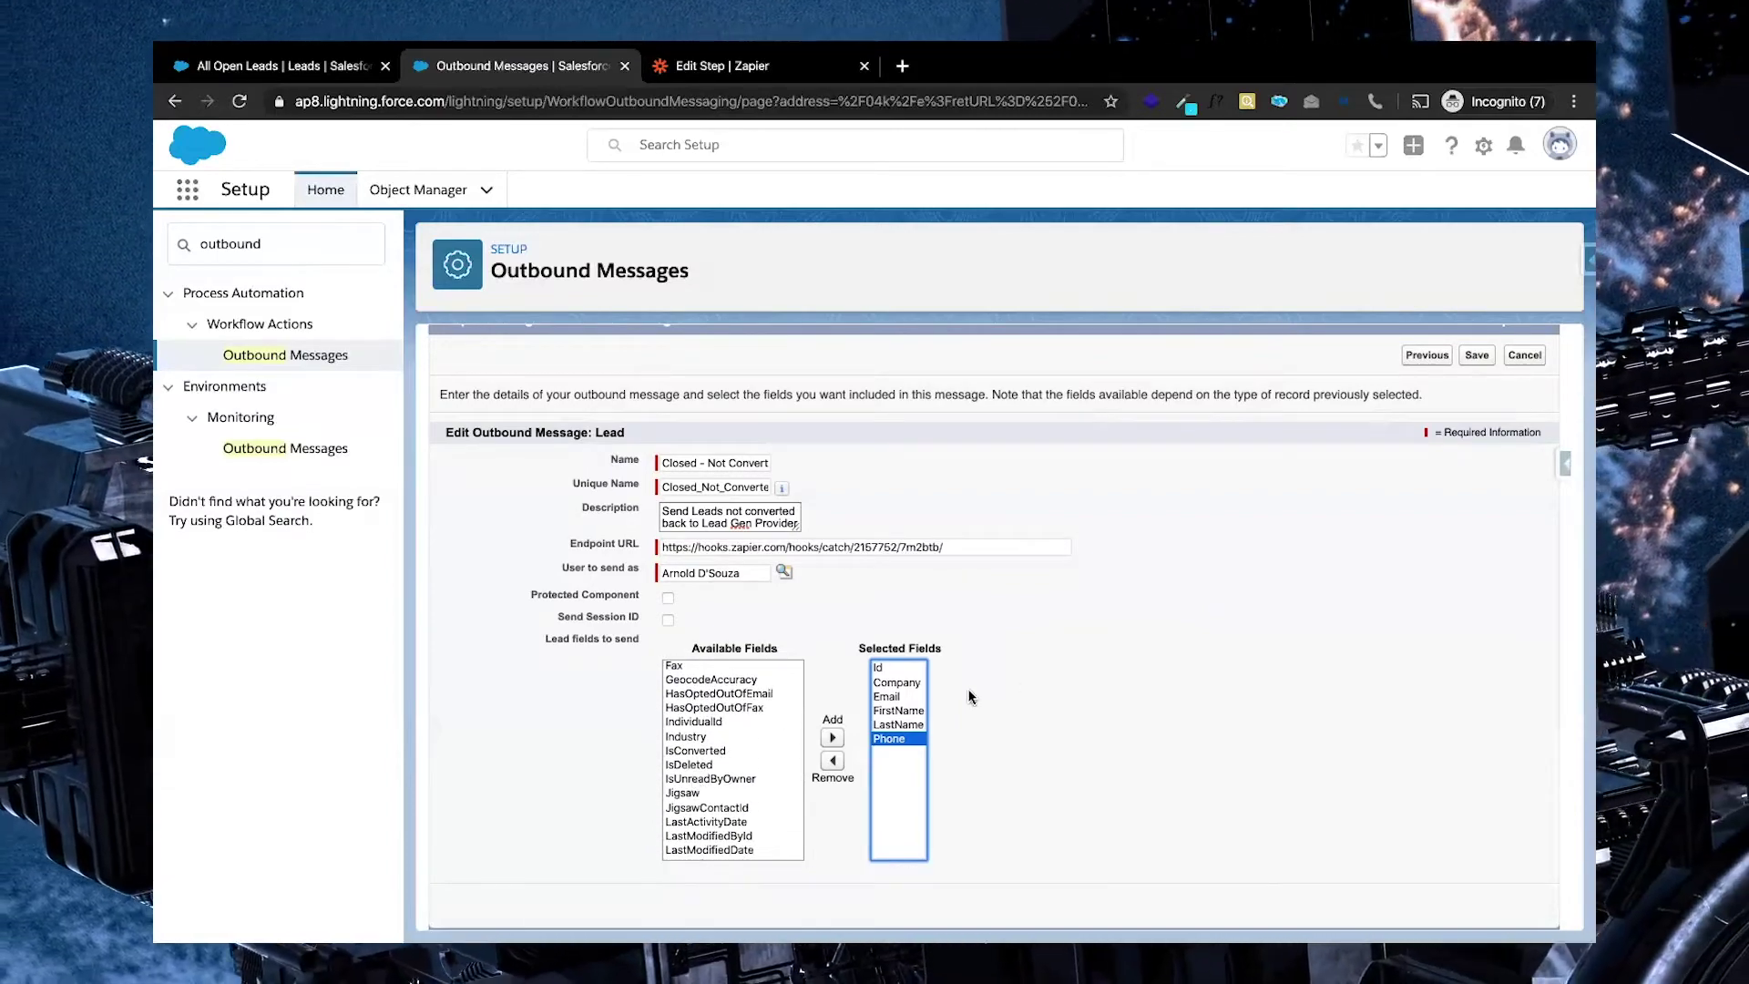
click(1006, 646)
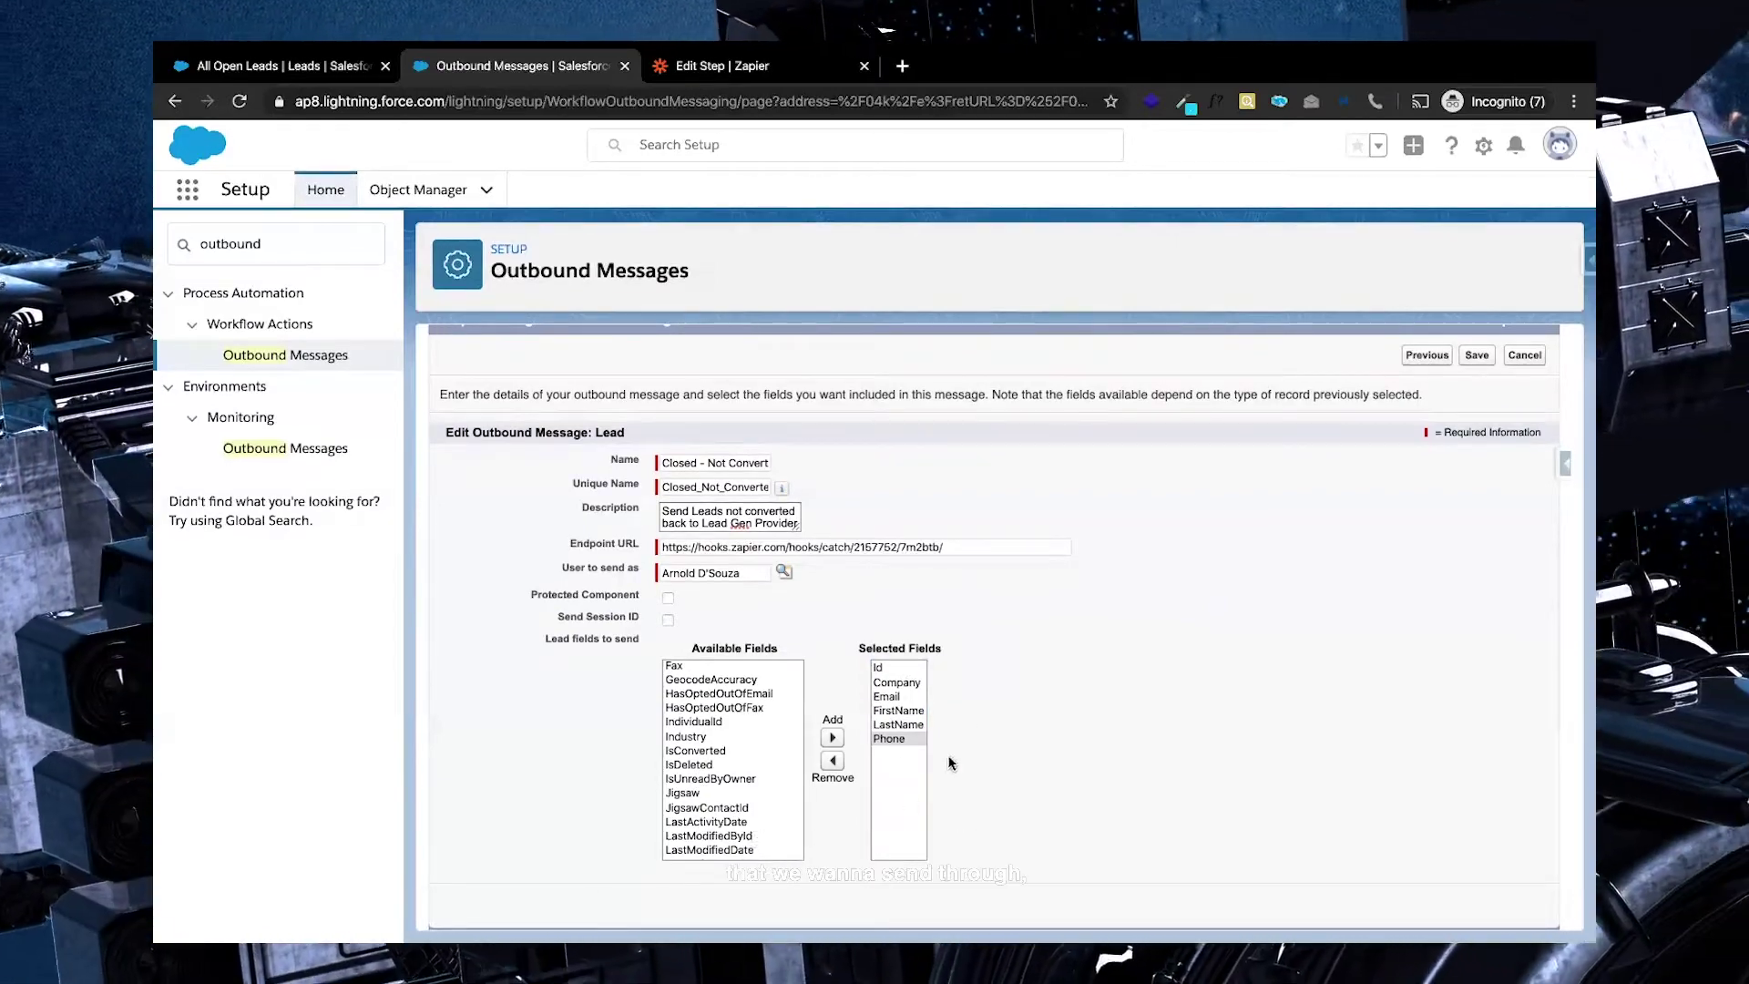
scroll(983, 692, down, 1)
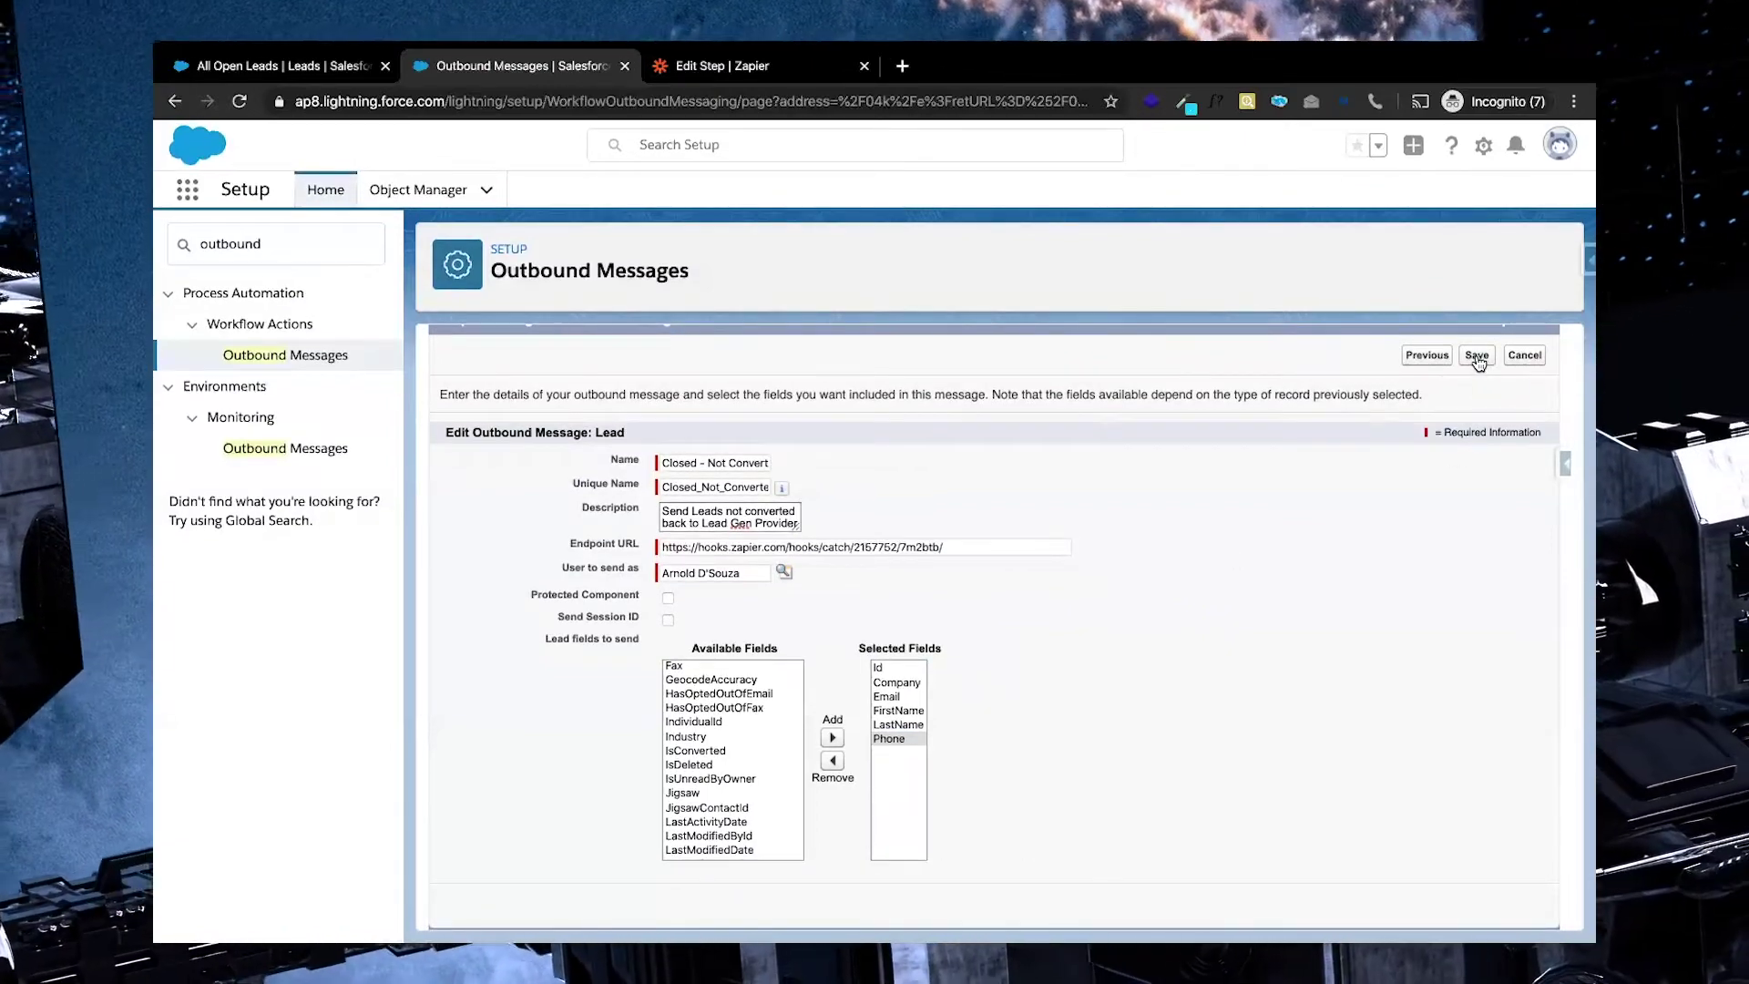
- Save the Closed - Not Converted Send outbound message and review its six sent Lead fields
click(1477, 357)
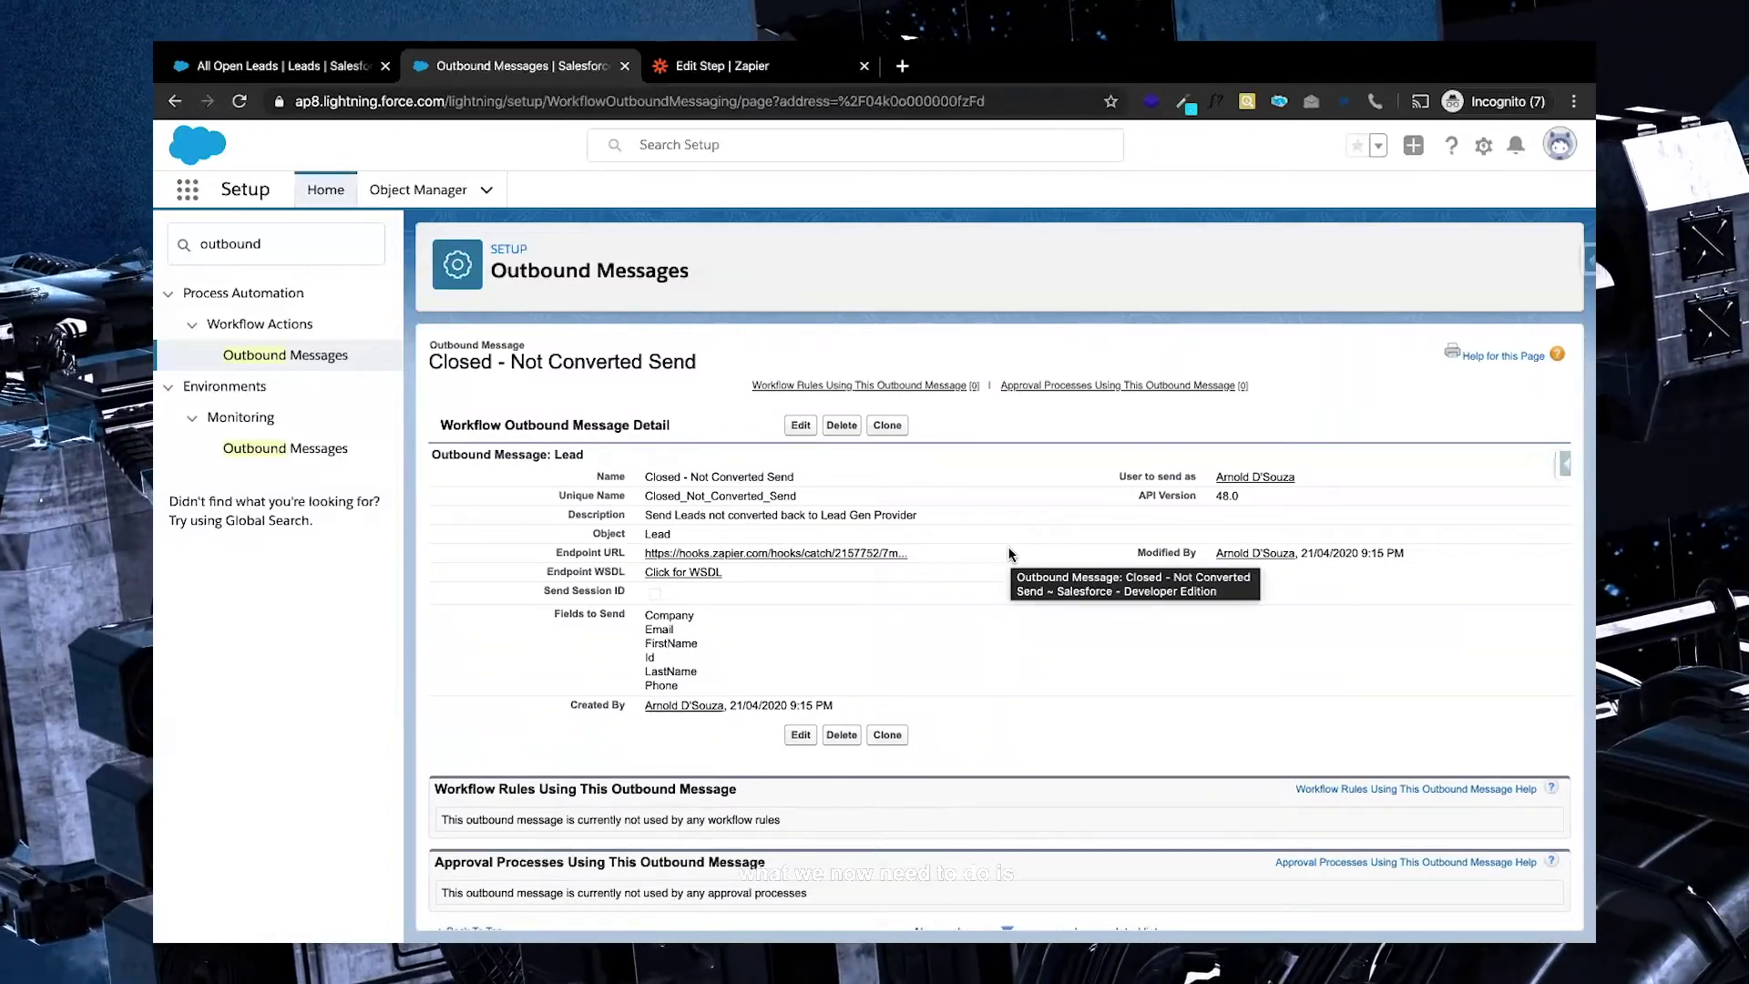
scroll(894, 353, down, 1)
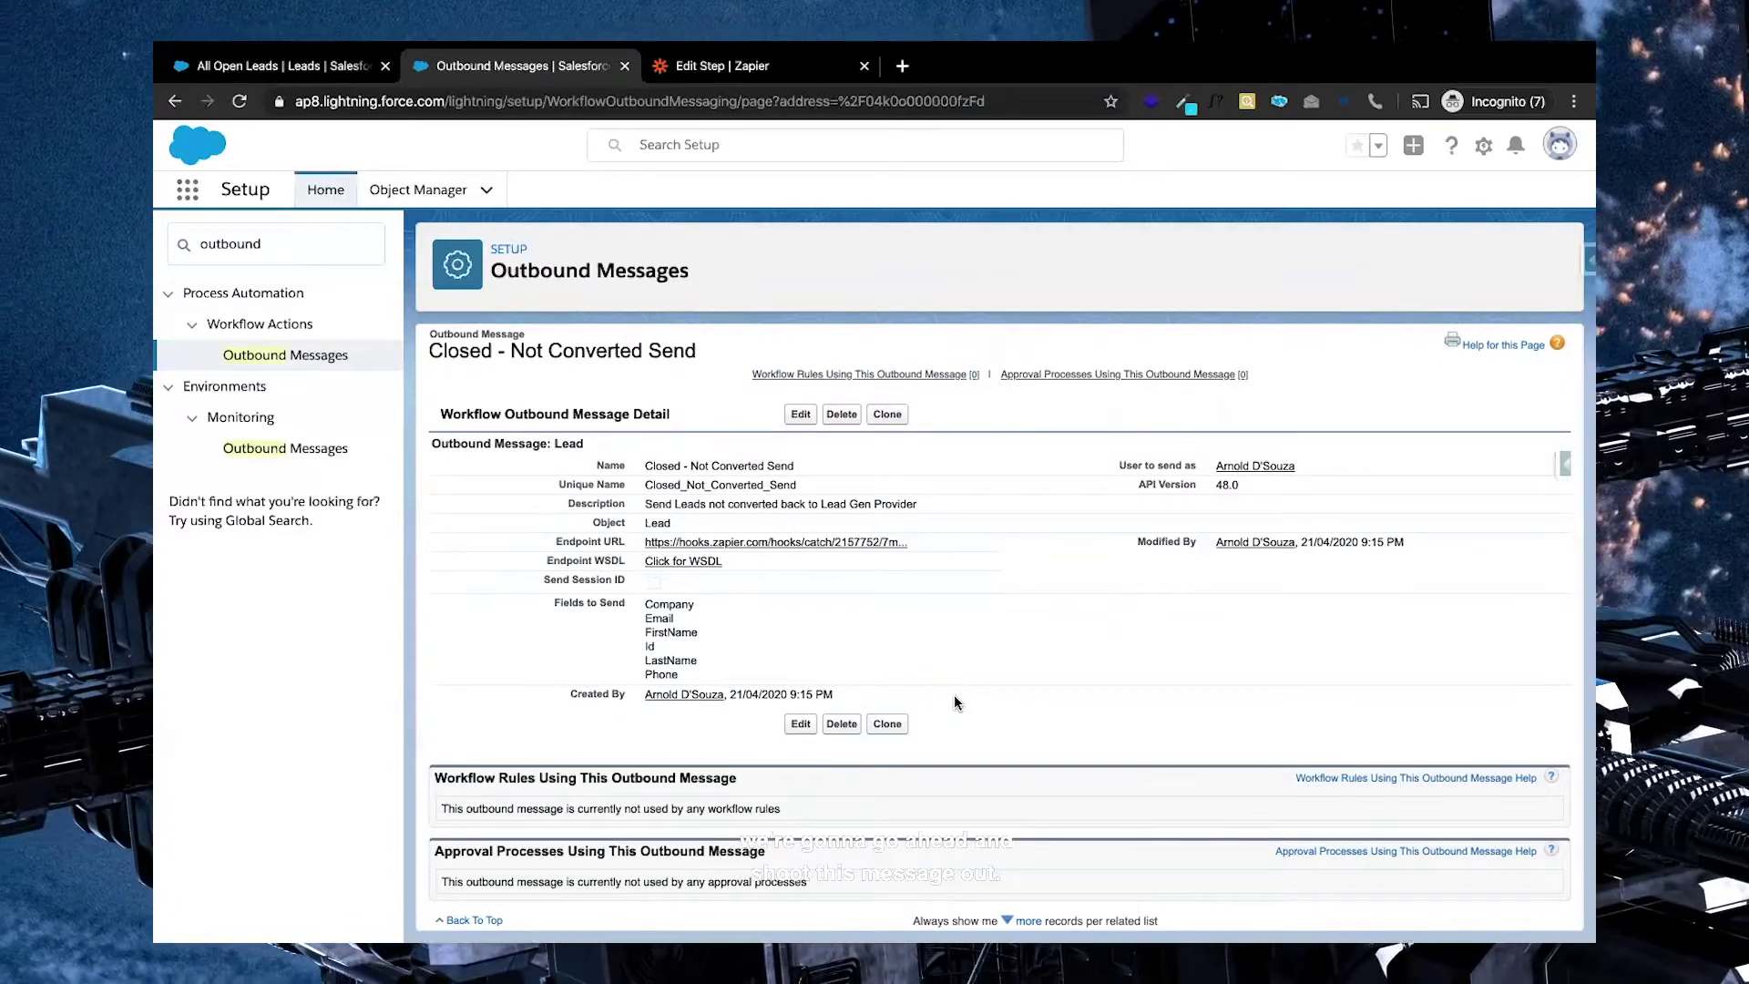
- Open the Workflow Rules setup page by searching 'work' in Quick Find
click(273, 244)
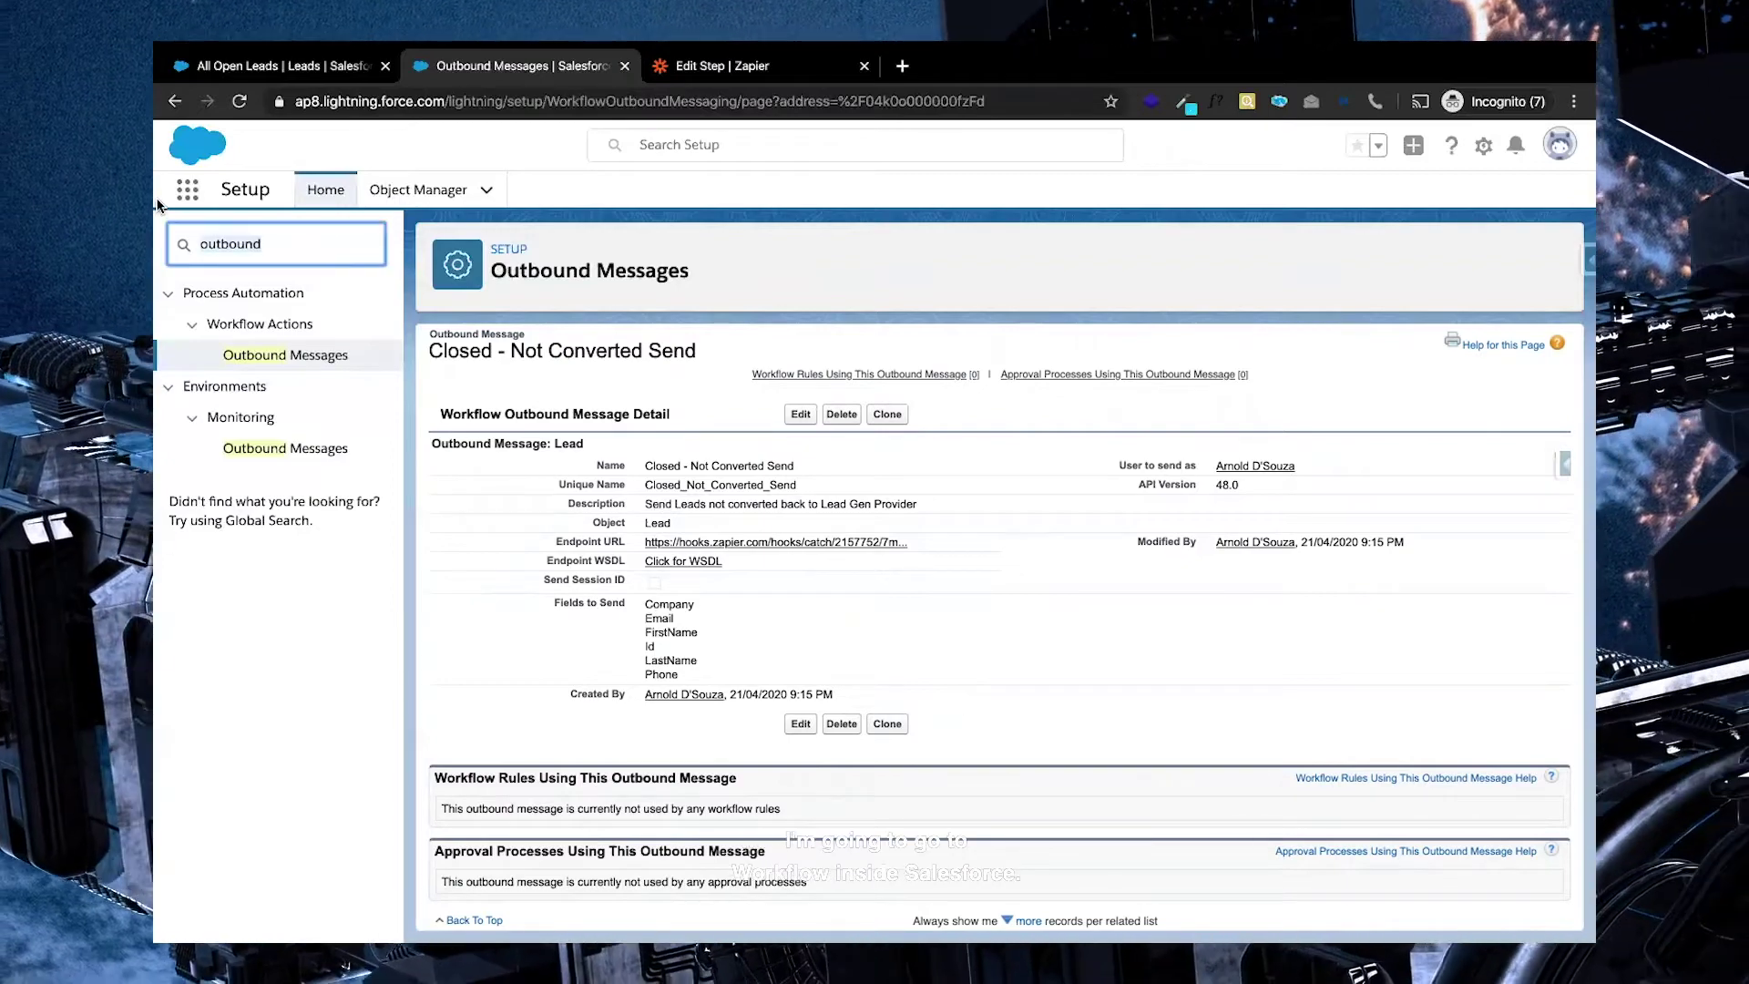
key(ctrl+a)
text(work)
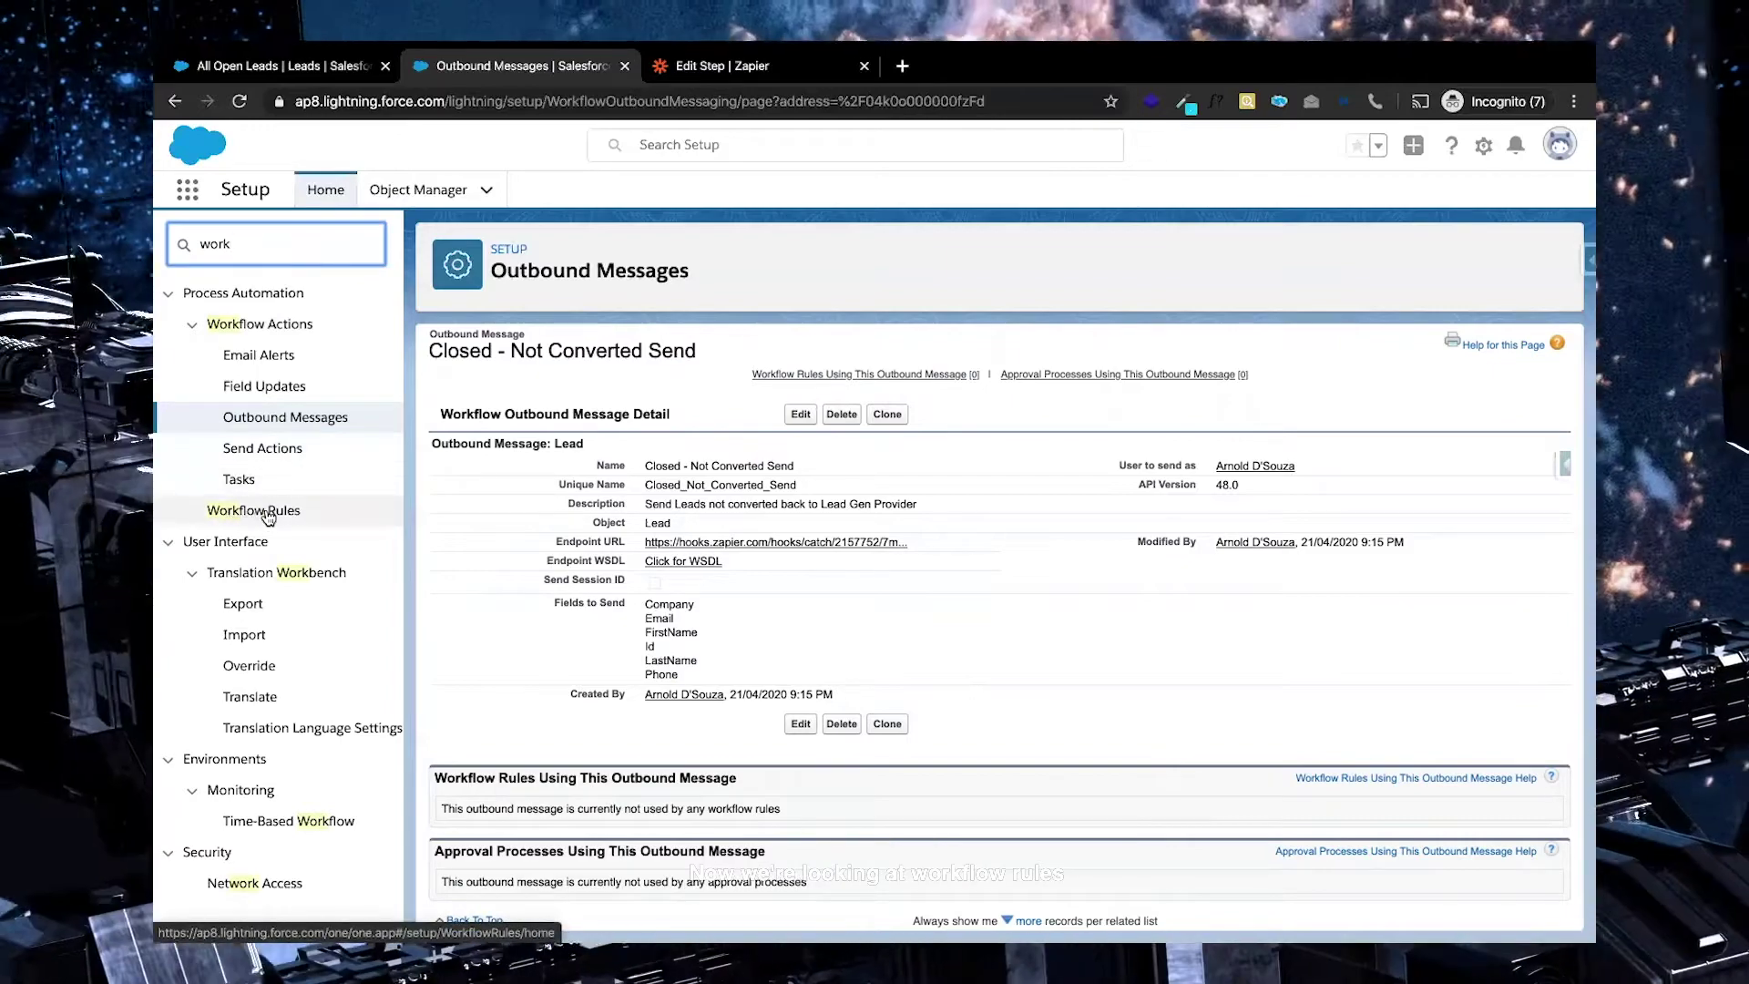
click(257, 515)
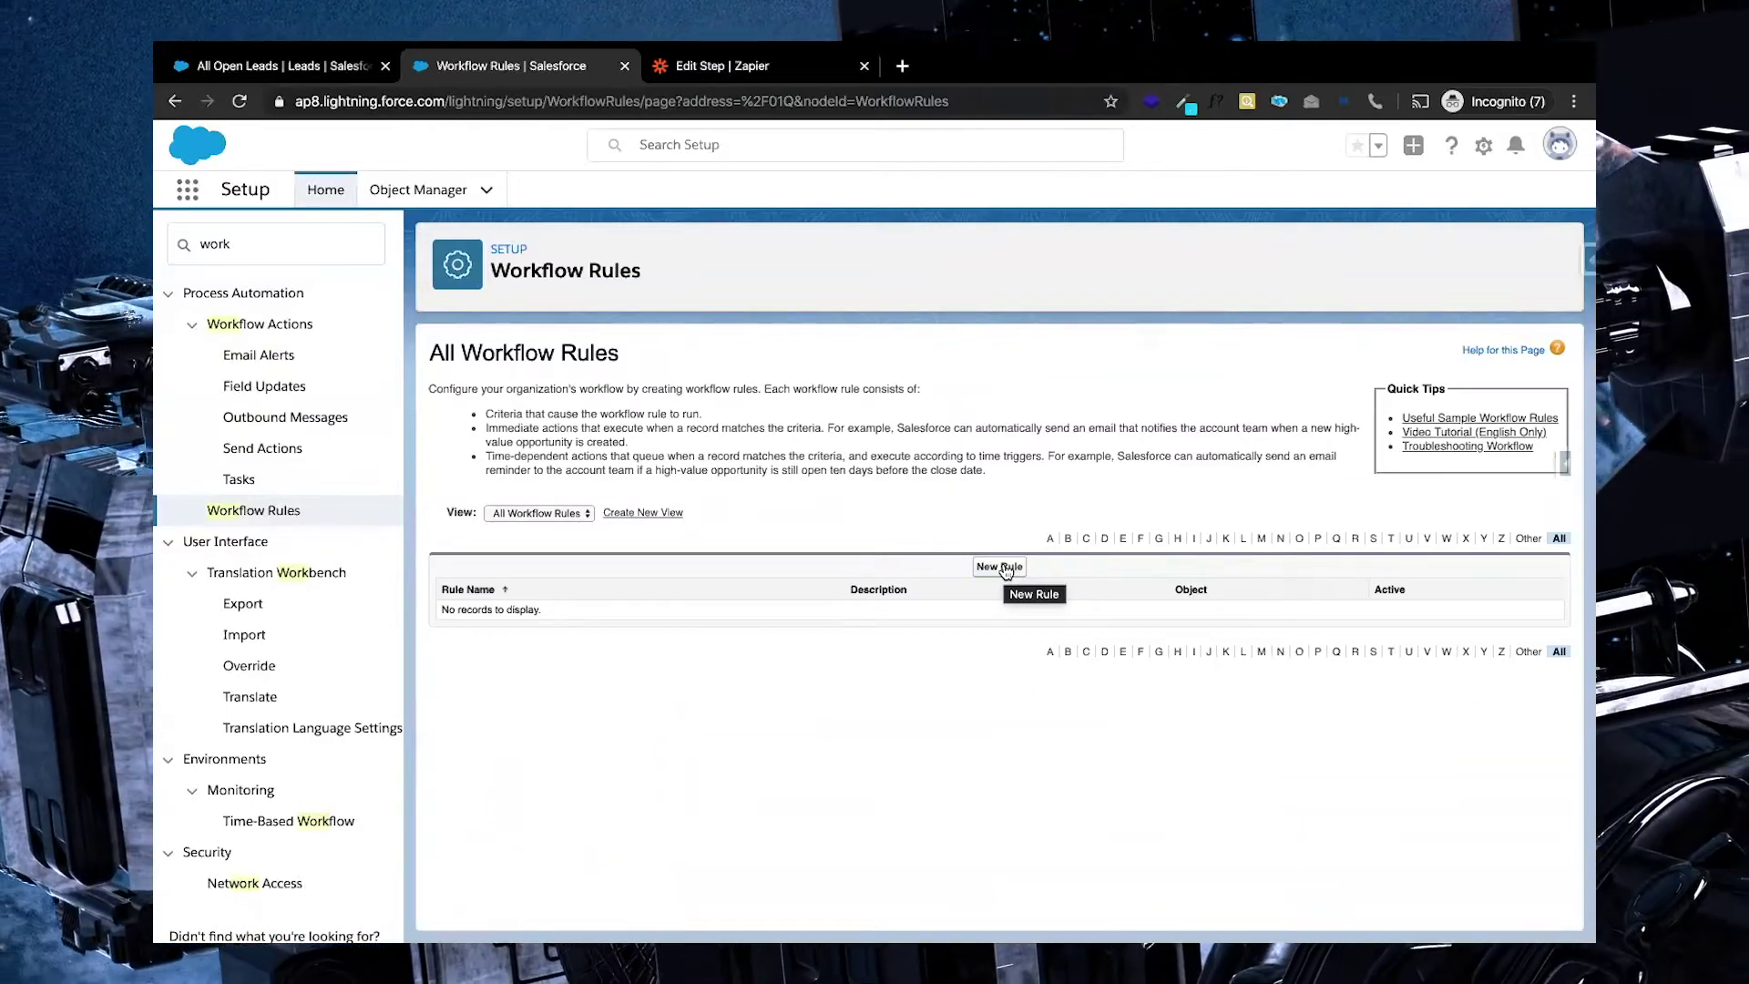
- Start a new workflow rule on the Lead object and continue to its configuration step
click(1001, 566)
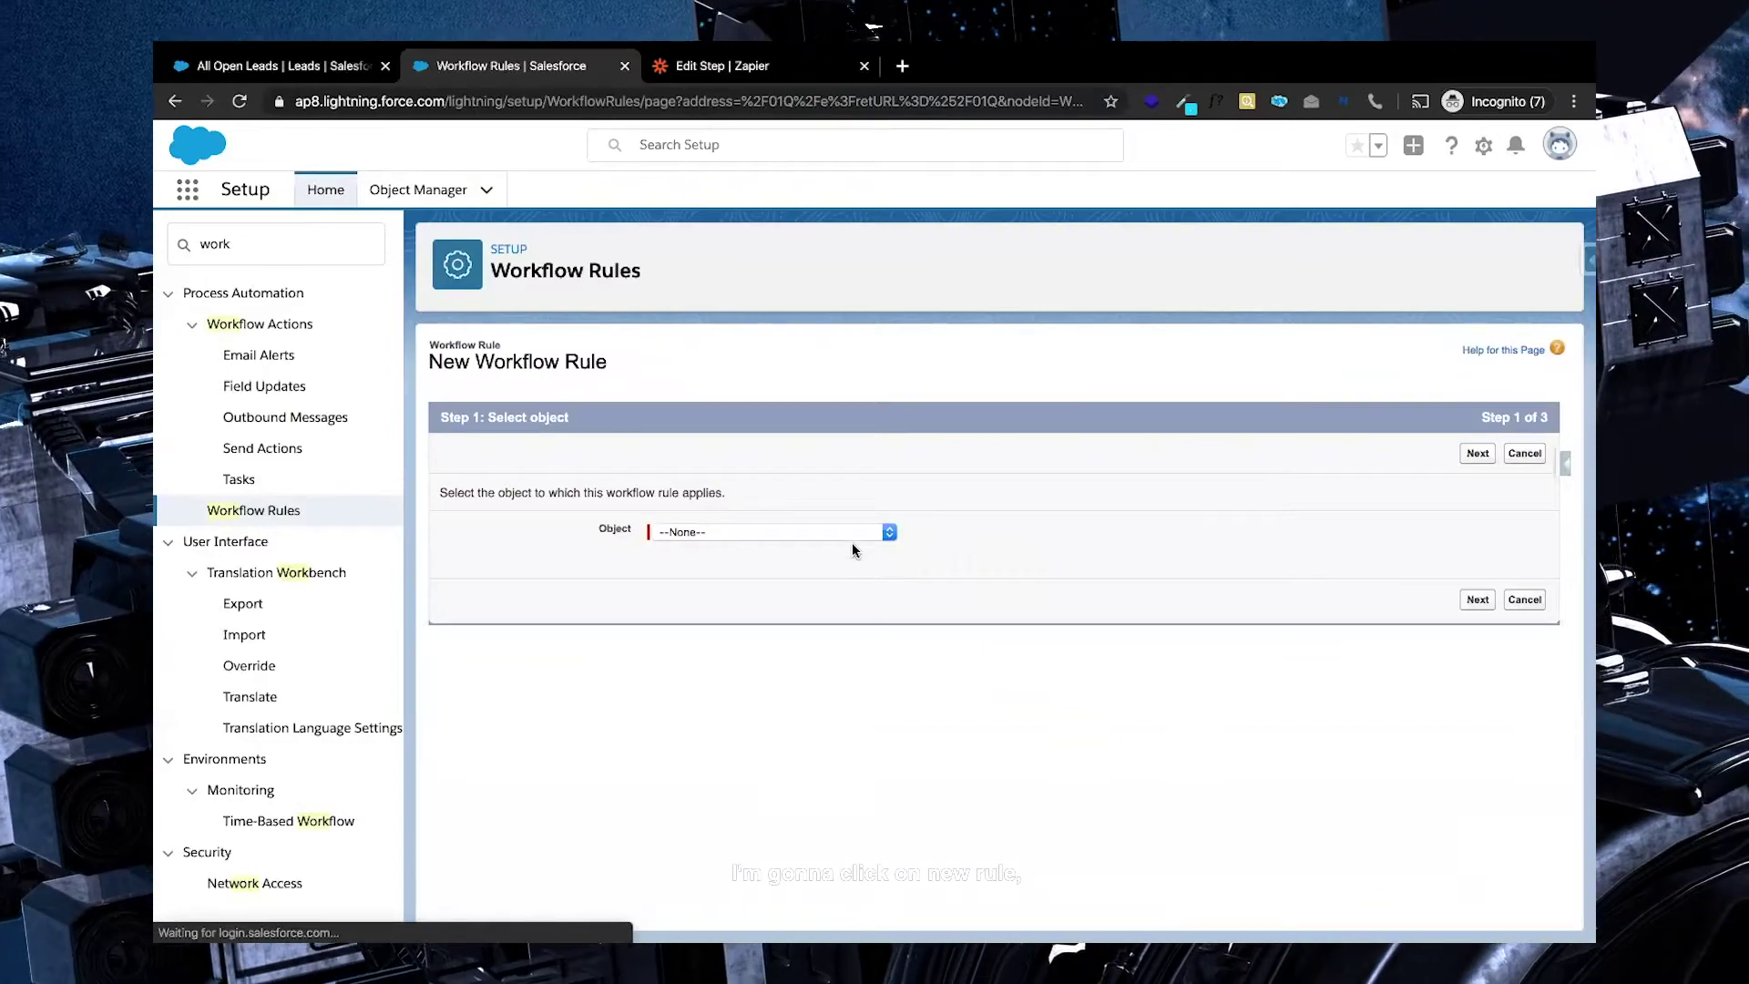
click(856, 534)
scroll(840, 690, down, 3)
scroll(840, 689, down, 4)
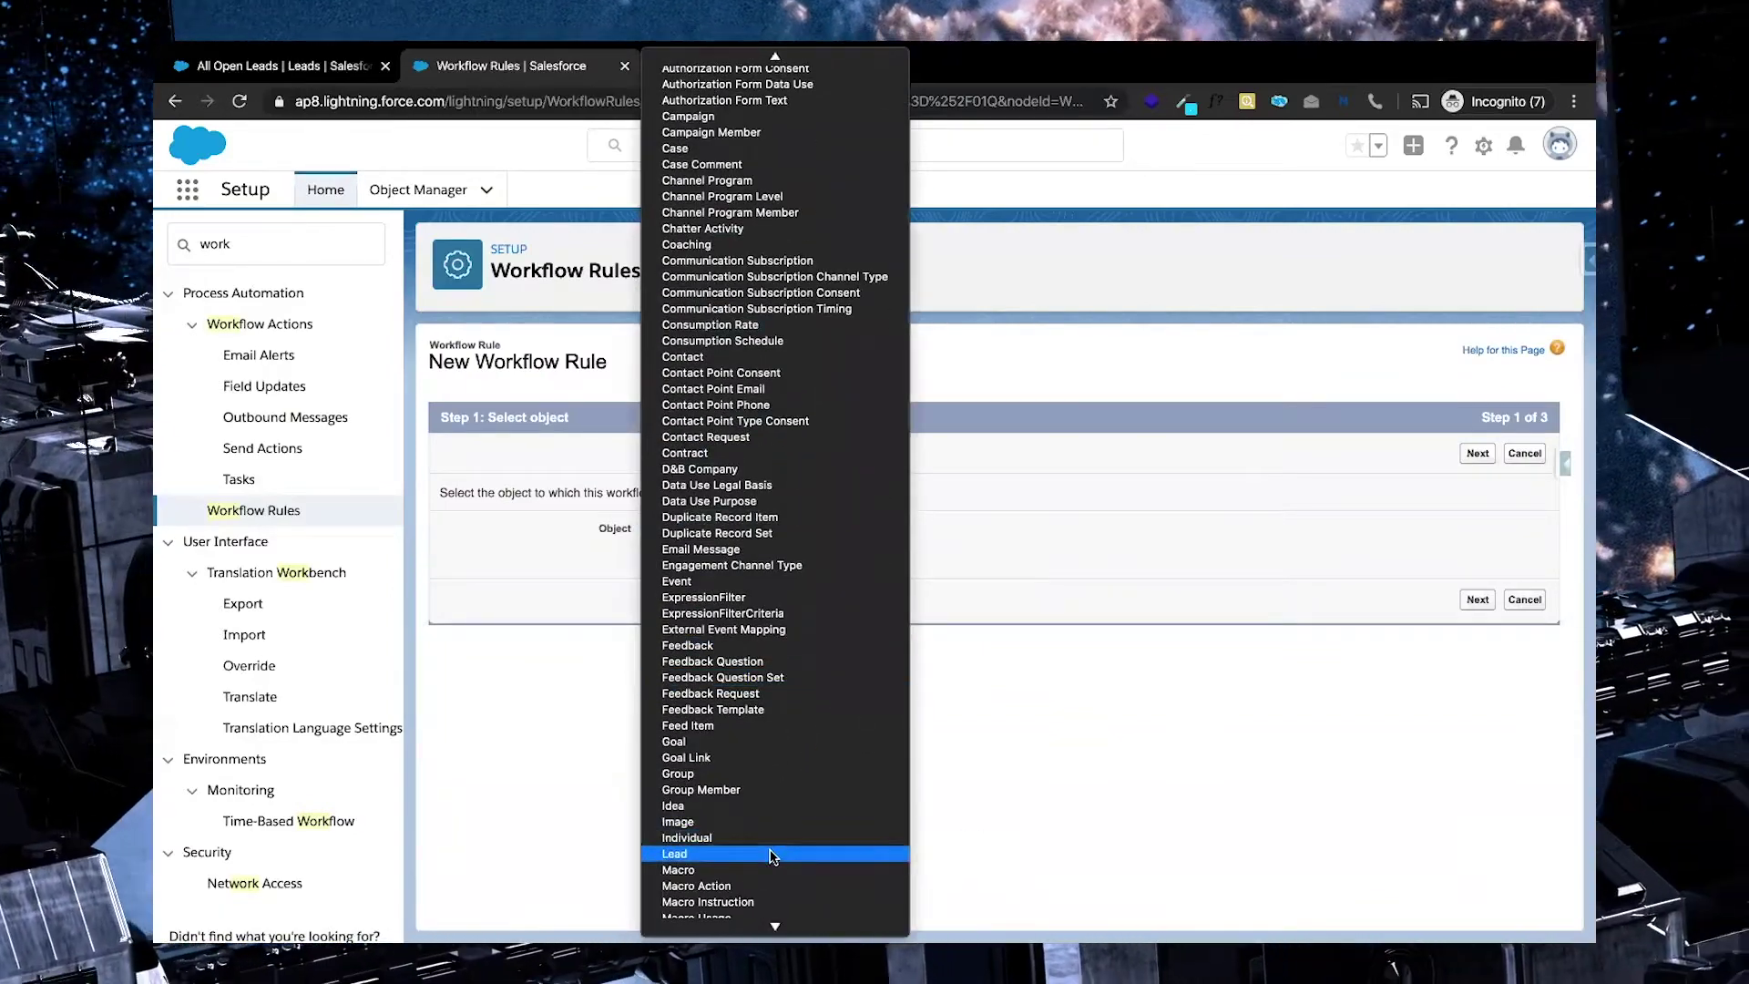
click(773, 853)
click(1477, 454)
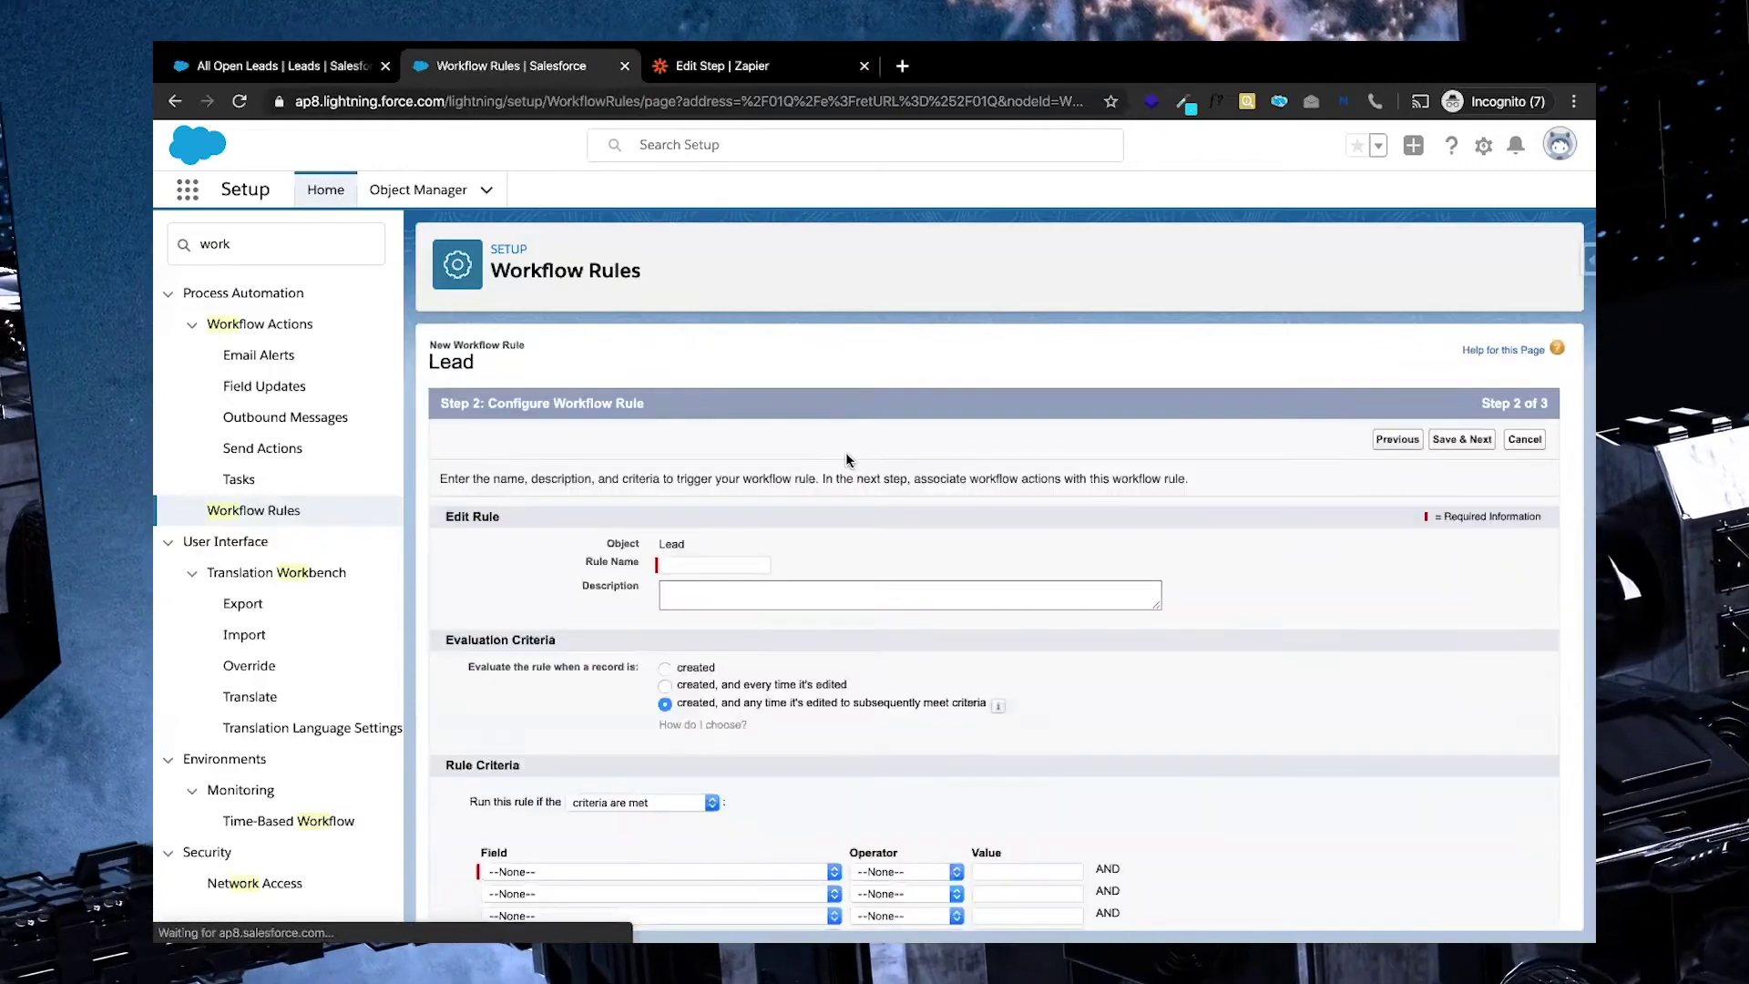
scroll(580, 681, down, 2)
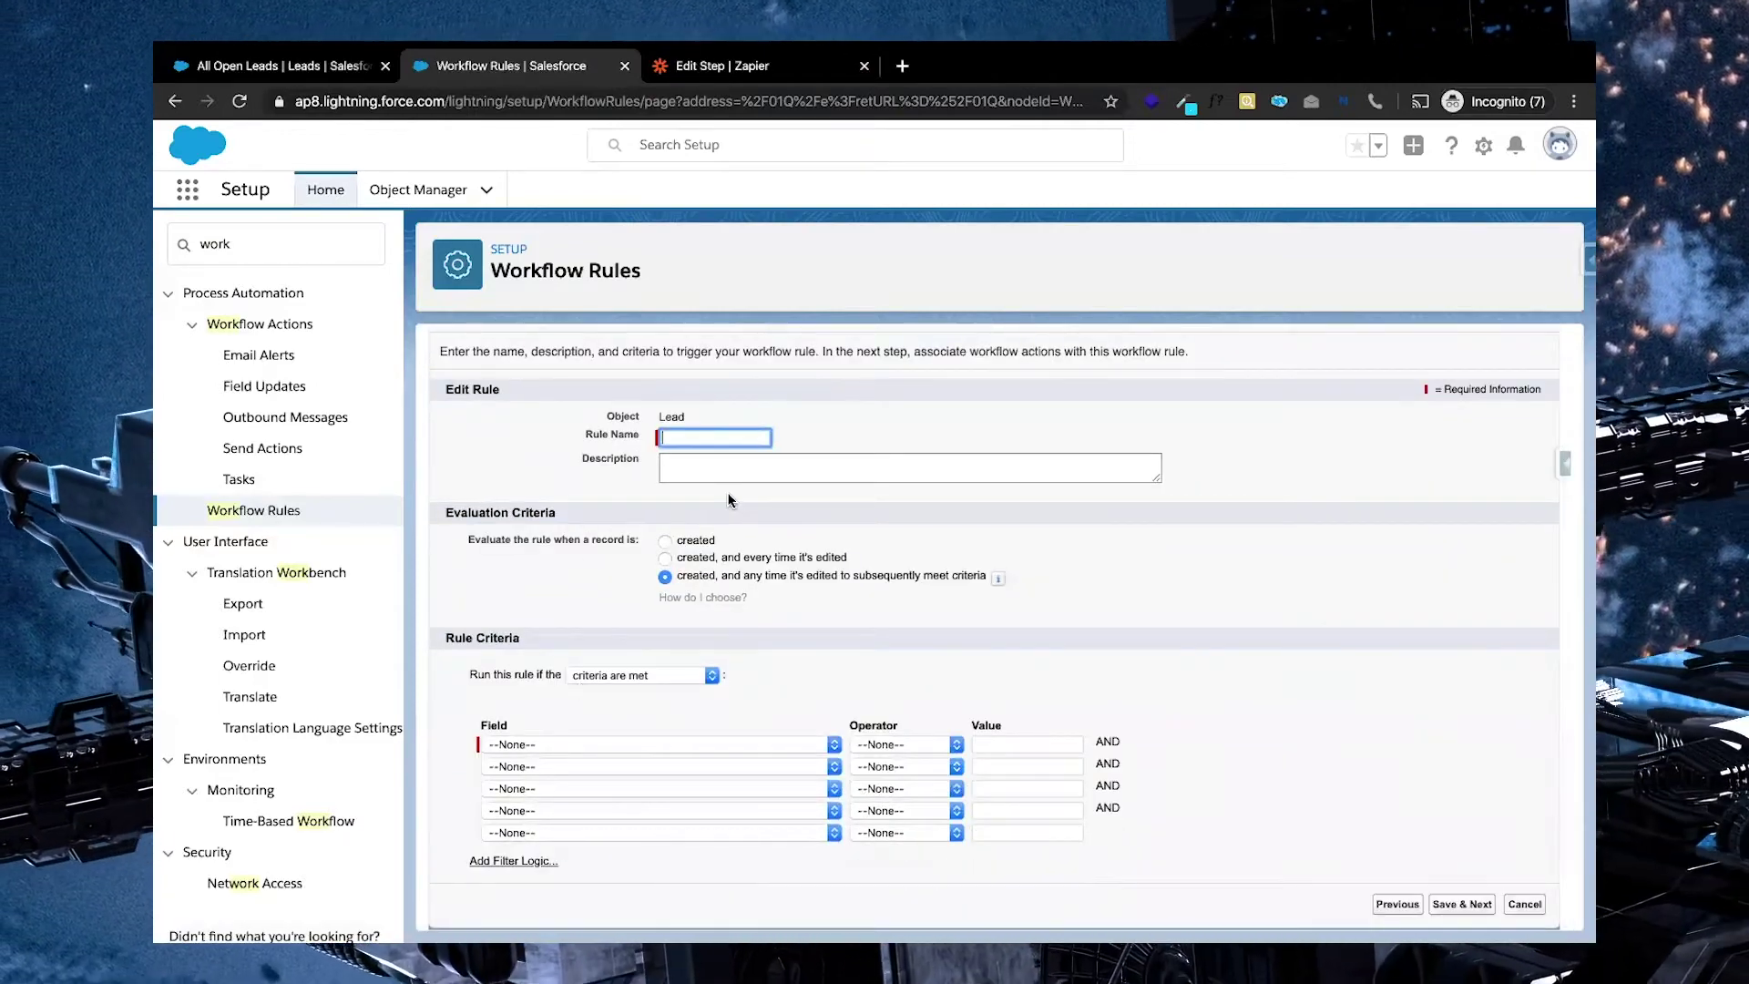
- Name the rule 'Closed - Not Convert', add its description, and evaluate it on creation and every edit
text(CLosed)
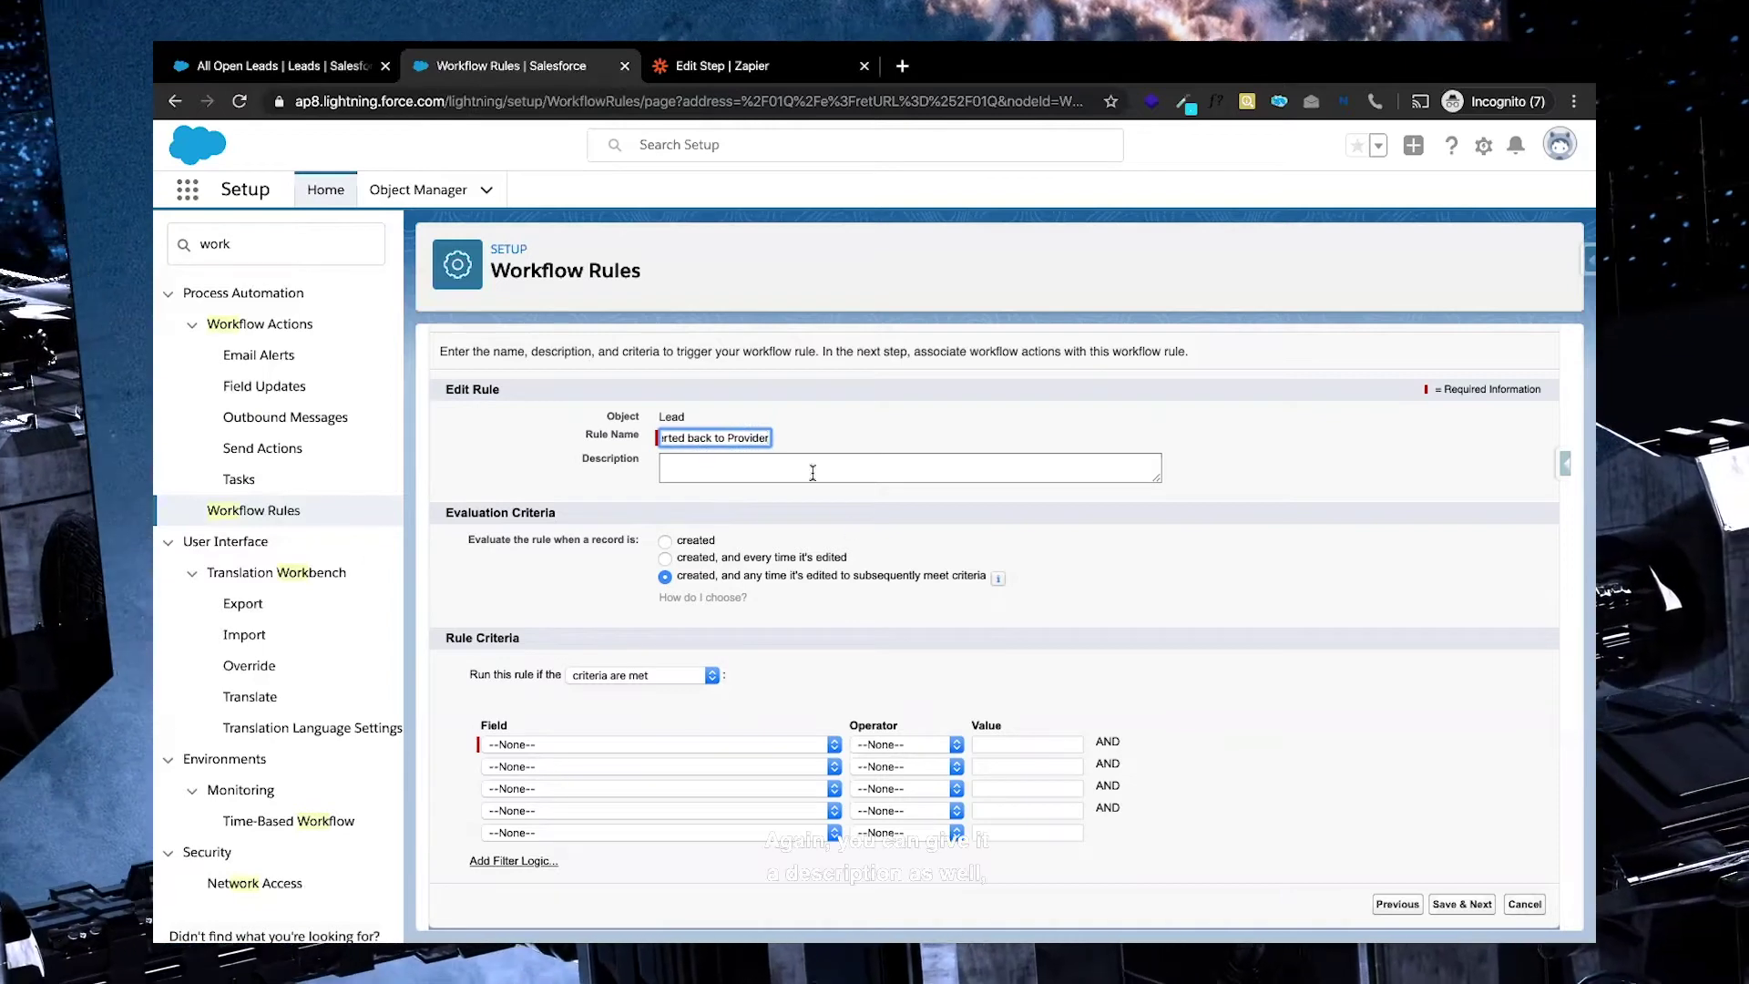
click(814, 471)
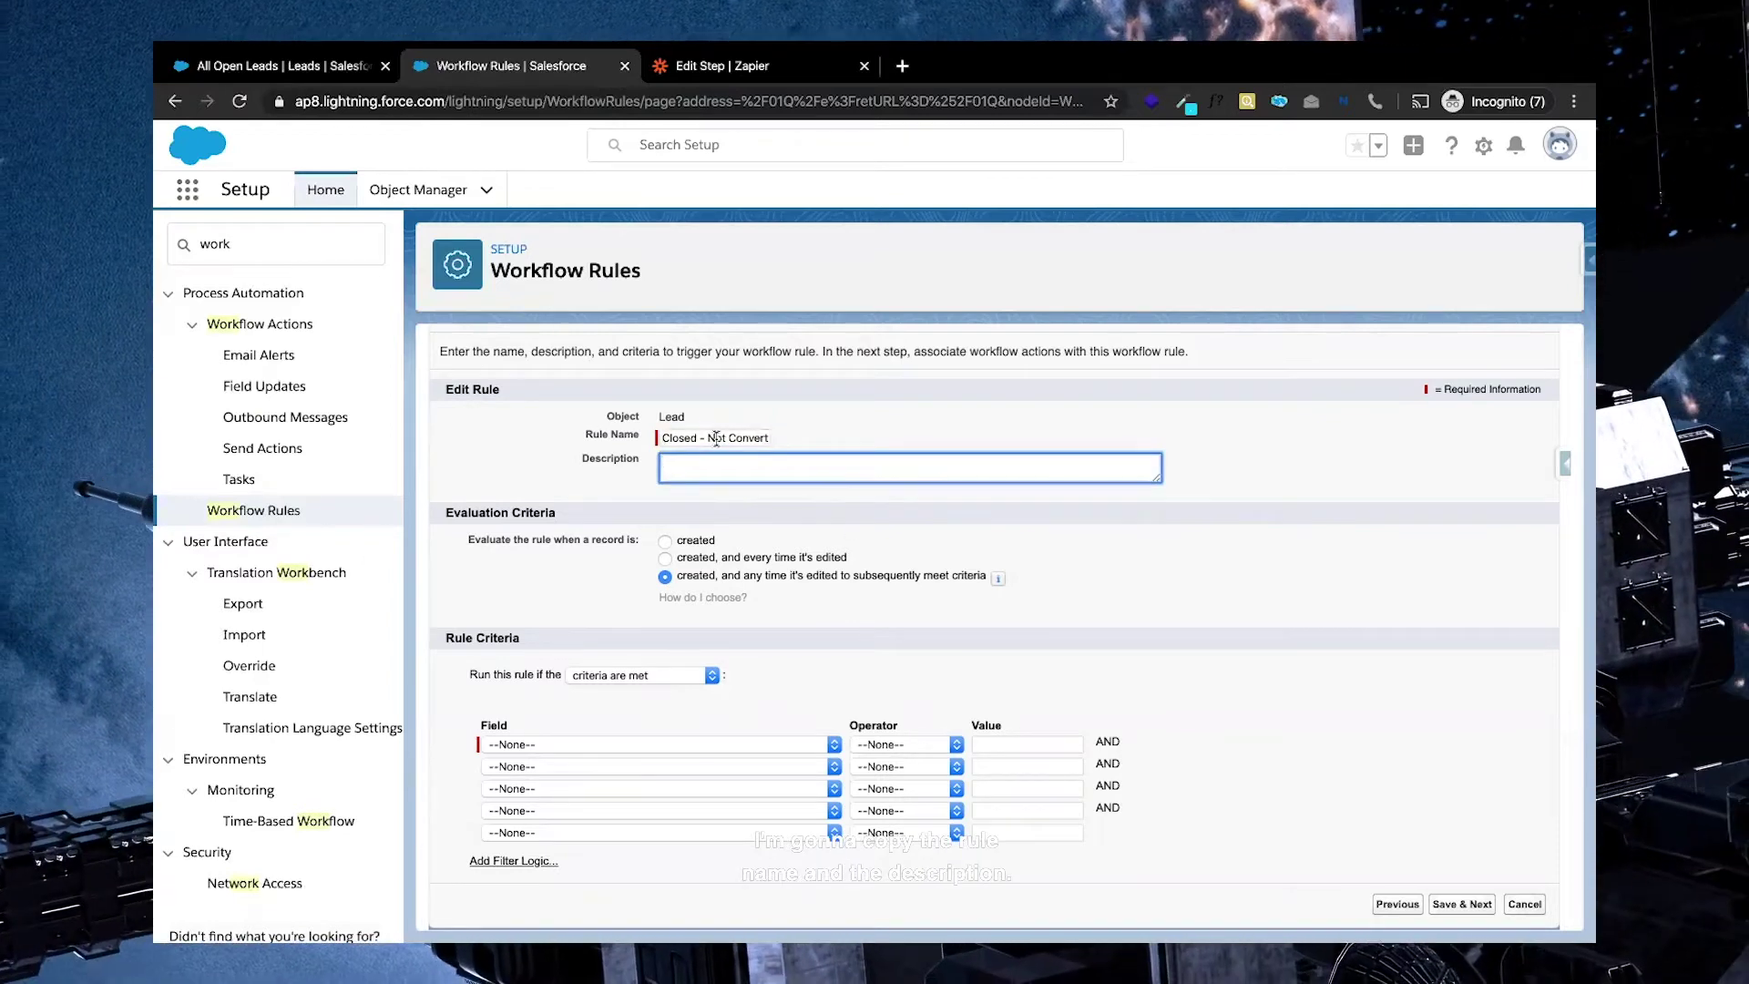
click(729, 439)
click(772, 475)
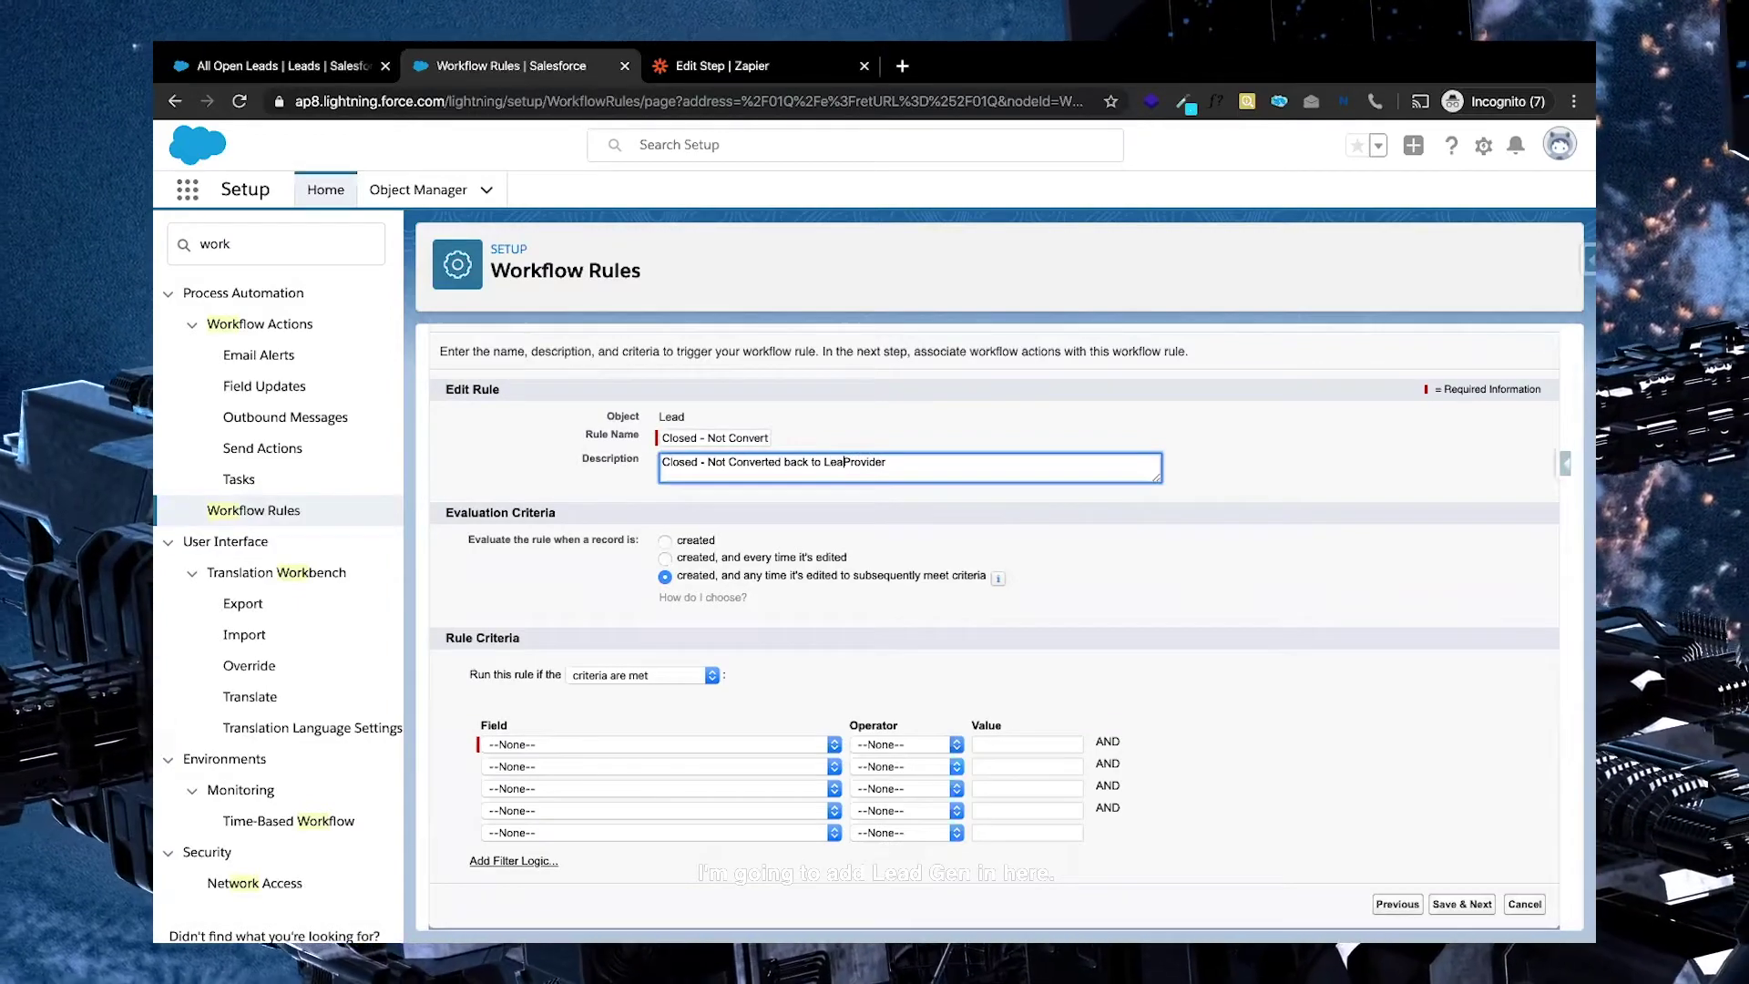
click(1100, 544)
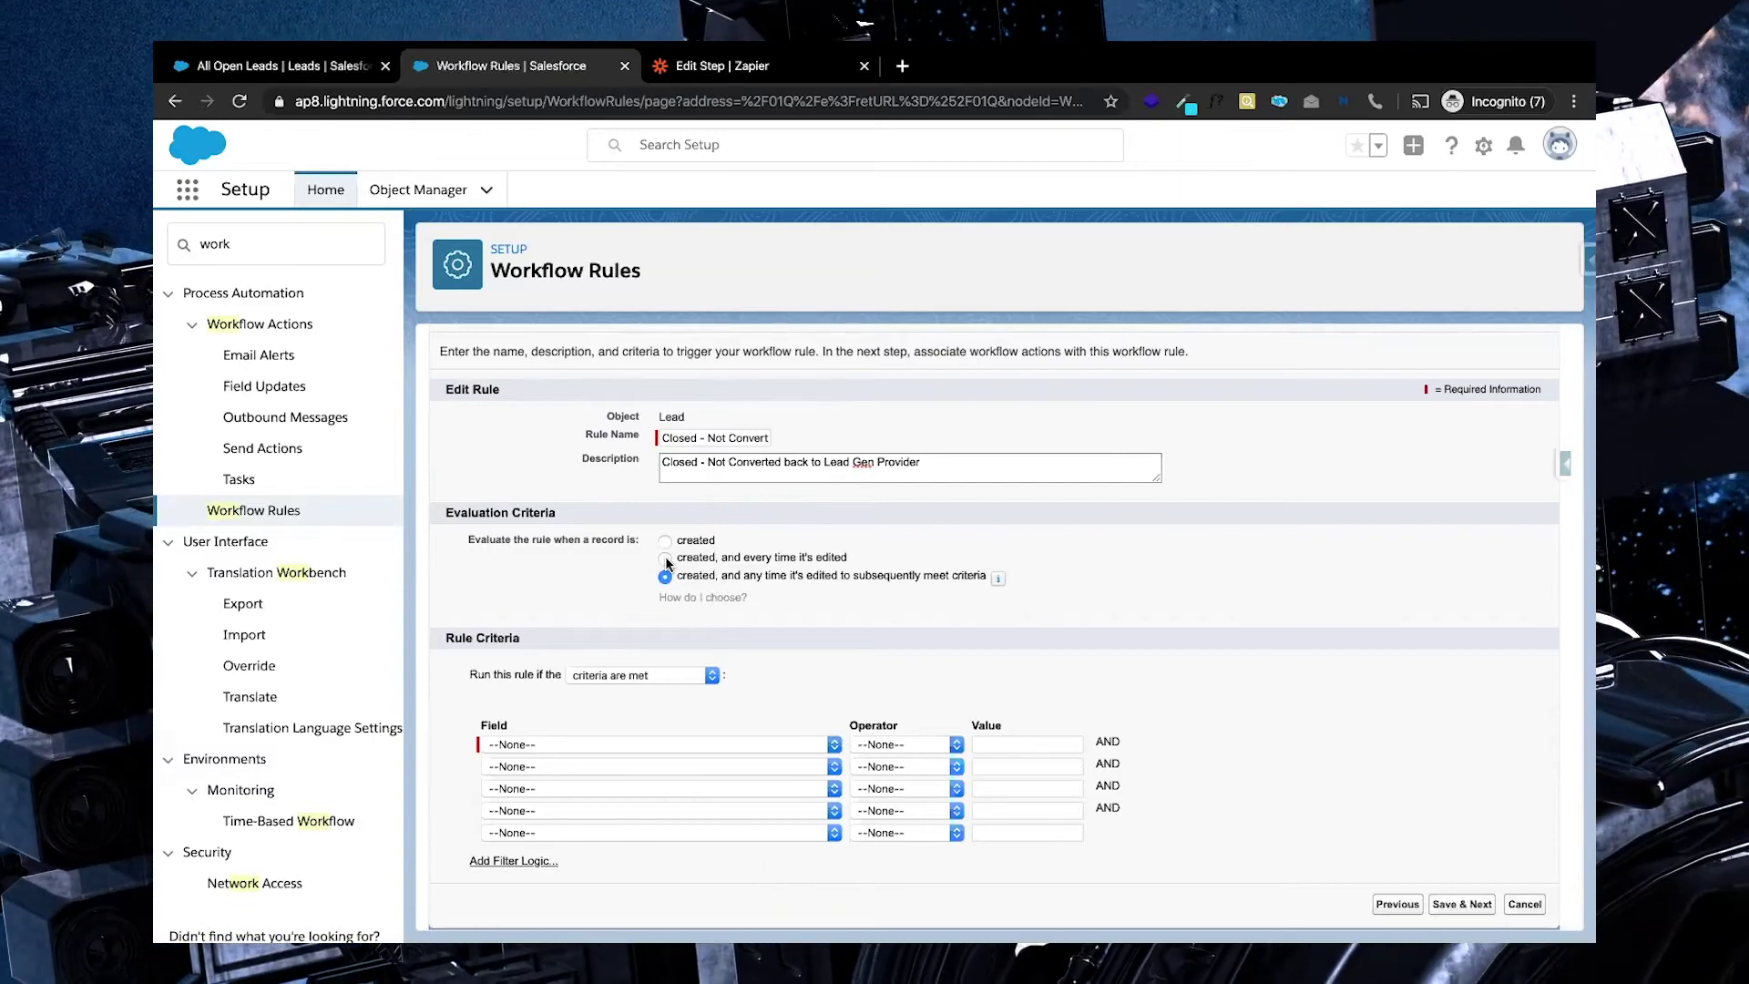
click(665, 557)
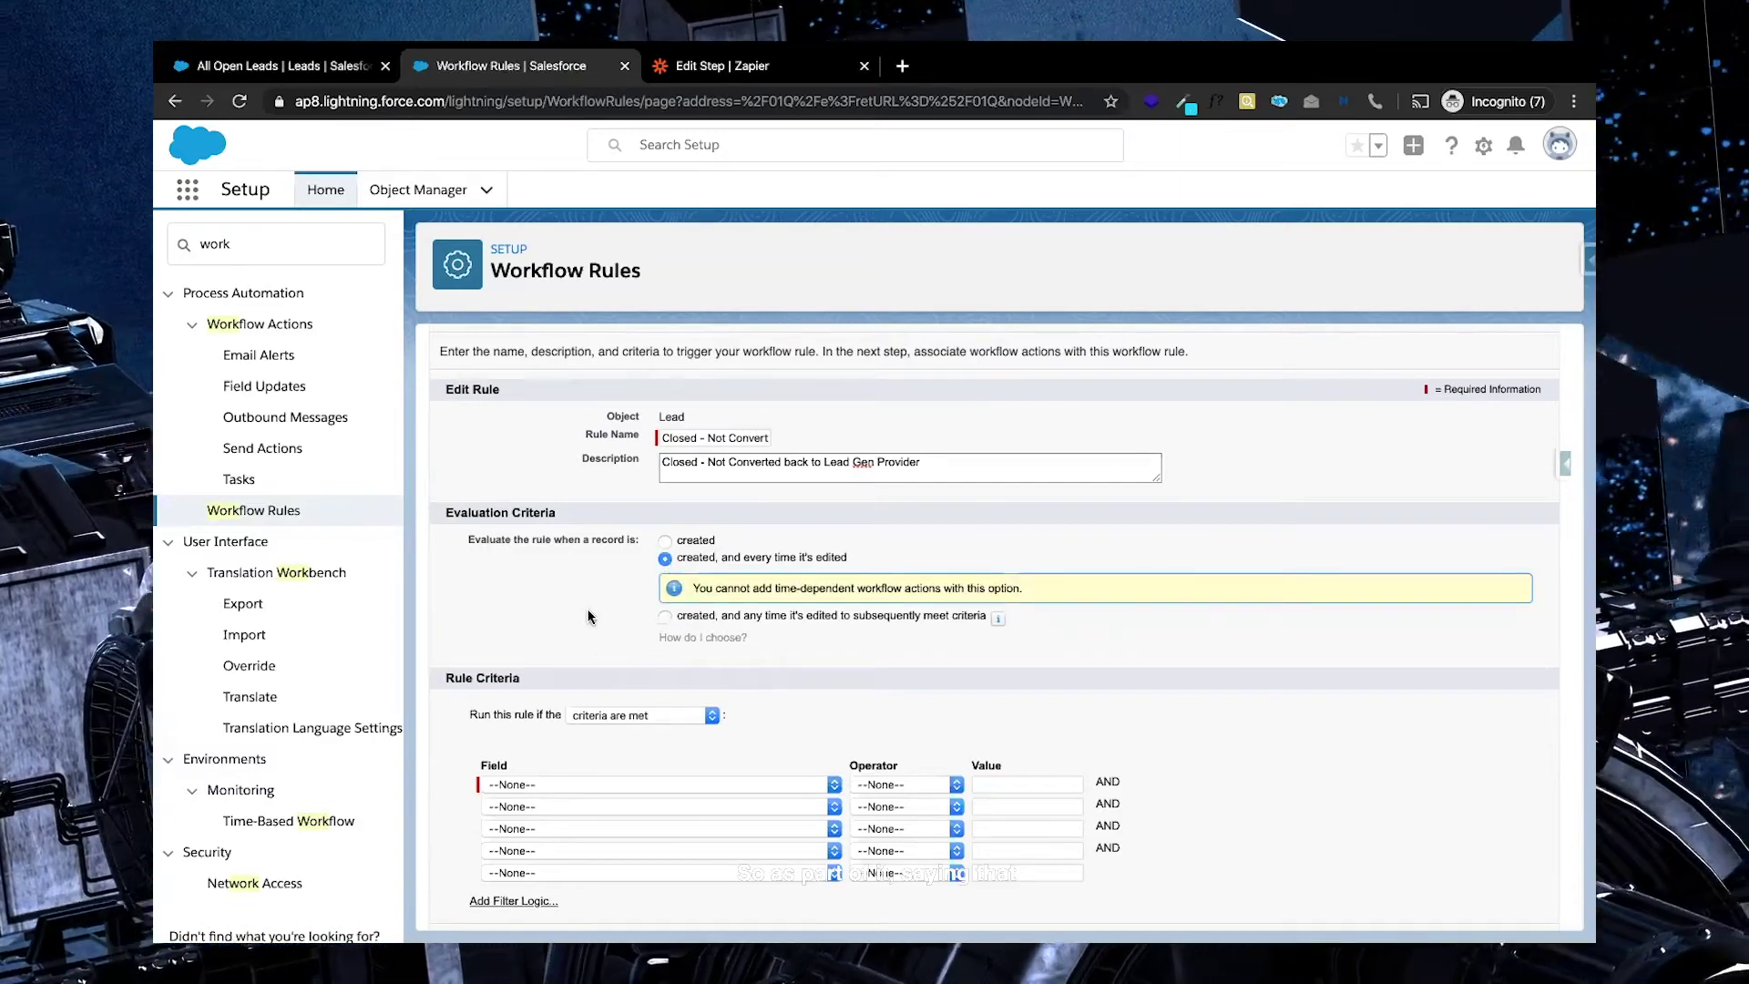
- Set the first criterion to Lead: Lead Status equals and bring up its Value lookup
scroll(588, 617, down, 1)
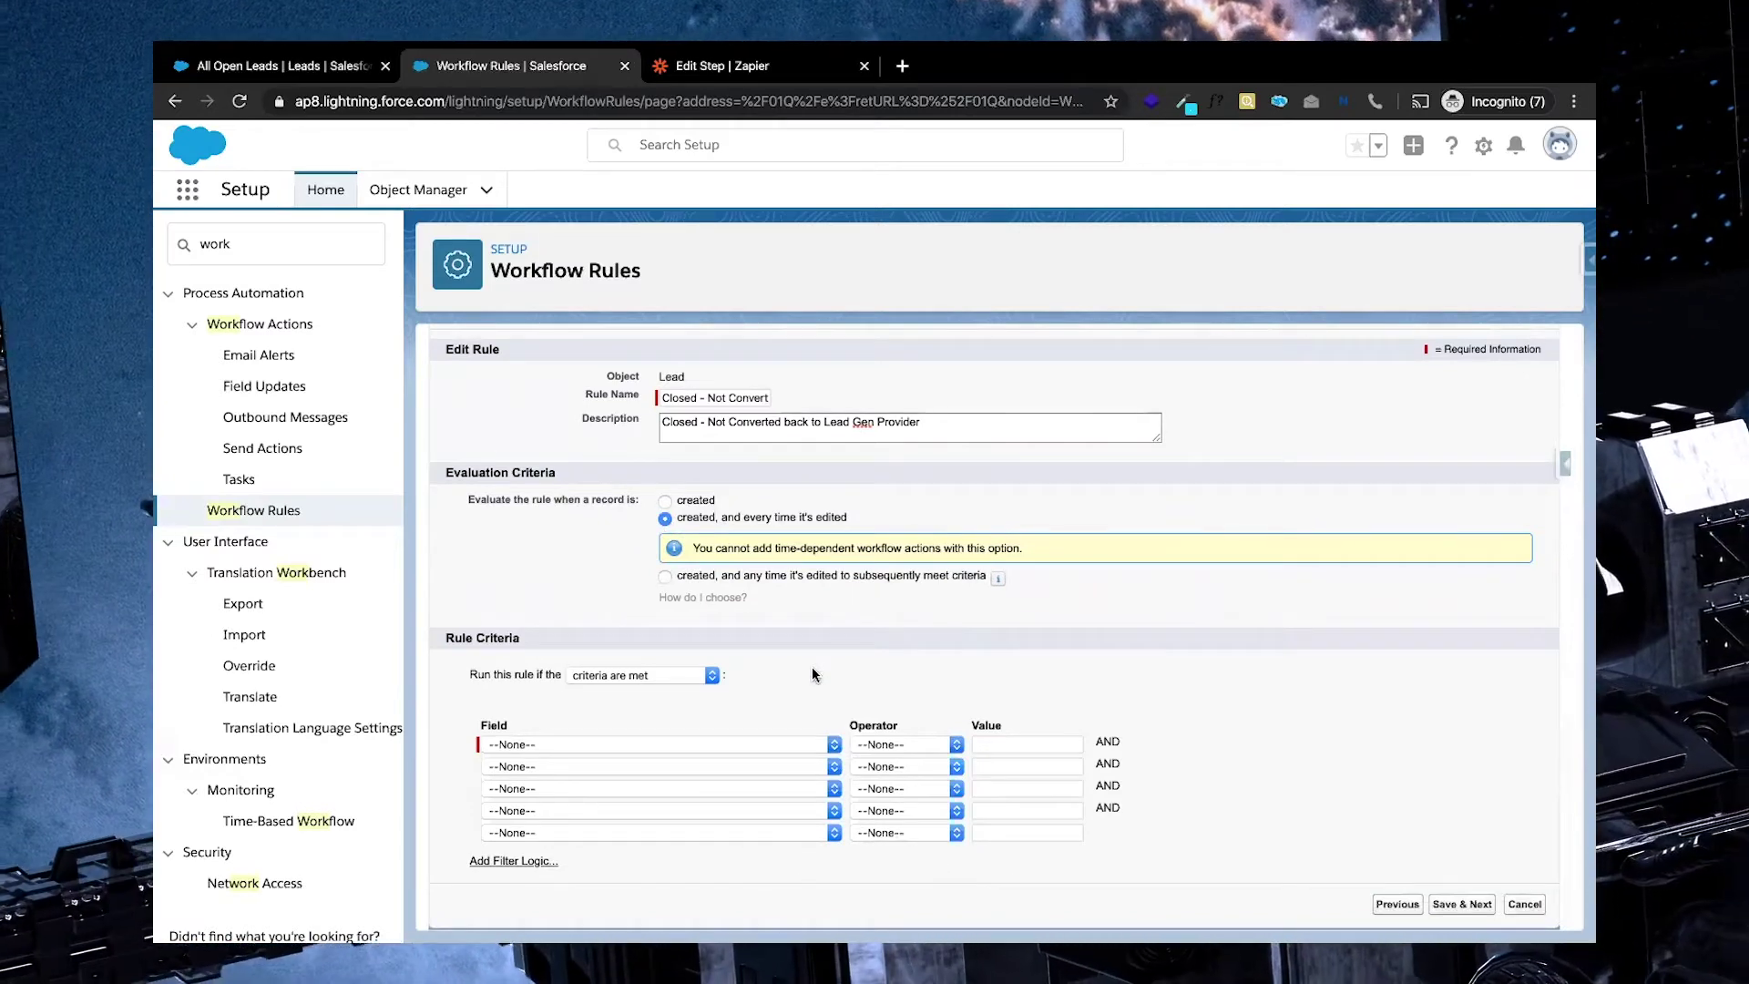
click(764, 746)
scroll(702, 782, down, 5)
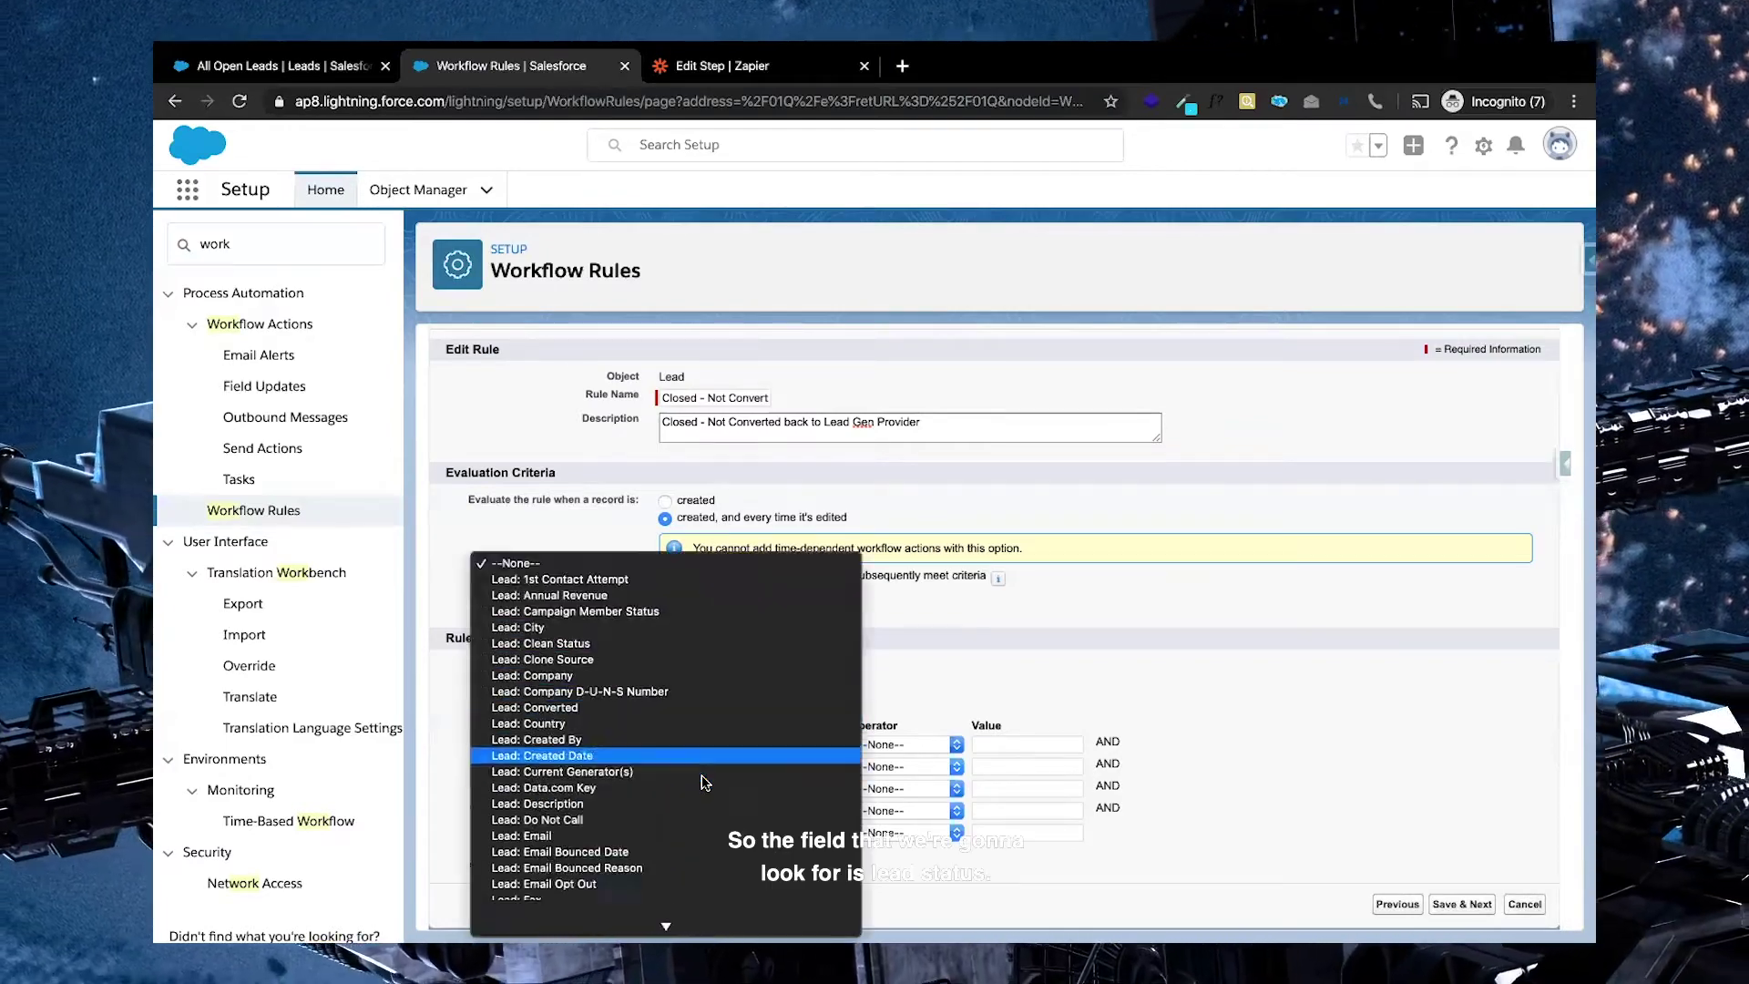
scroll(701, 783, down, 3)
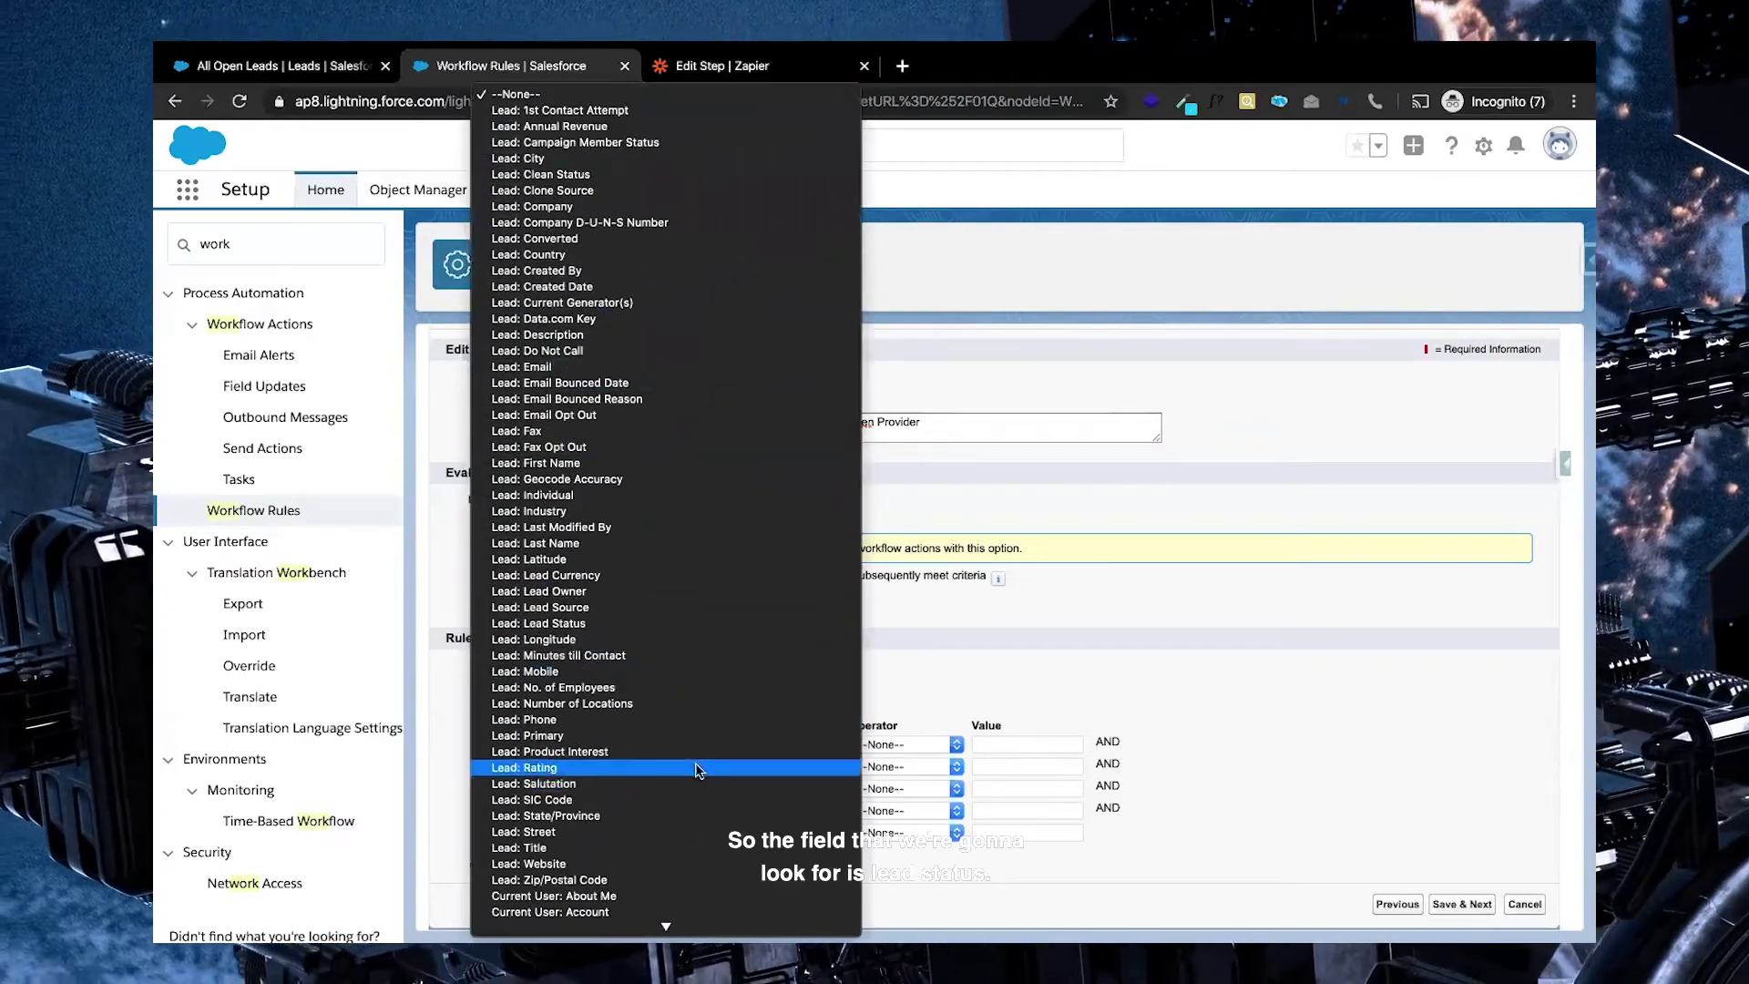
click(681, 626)
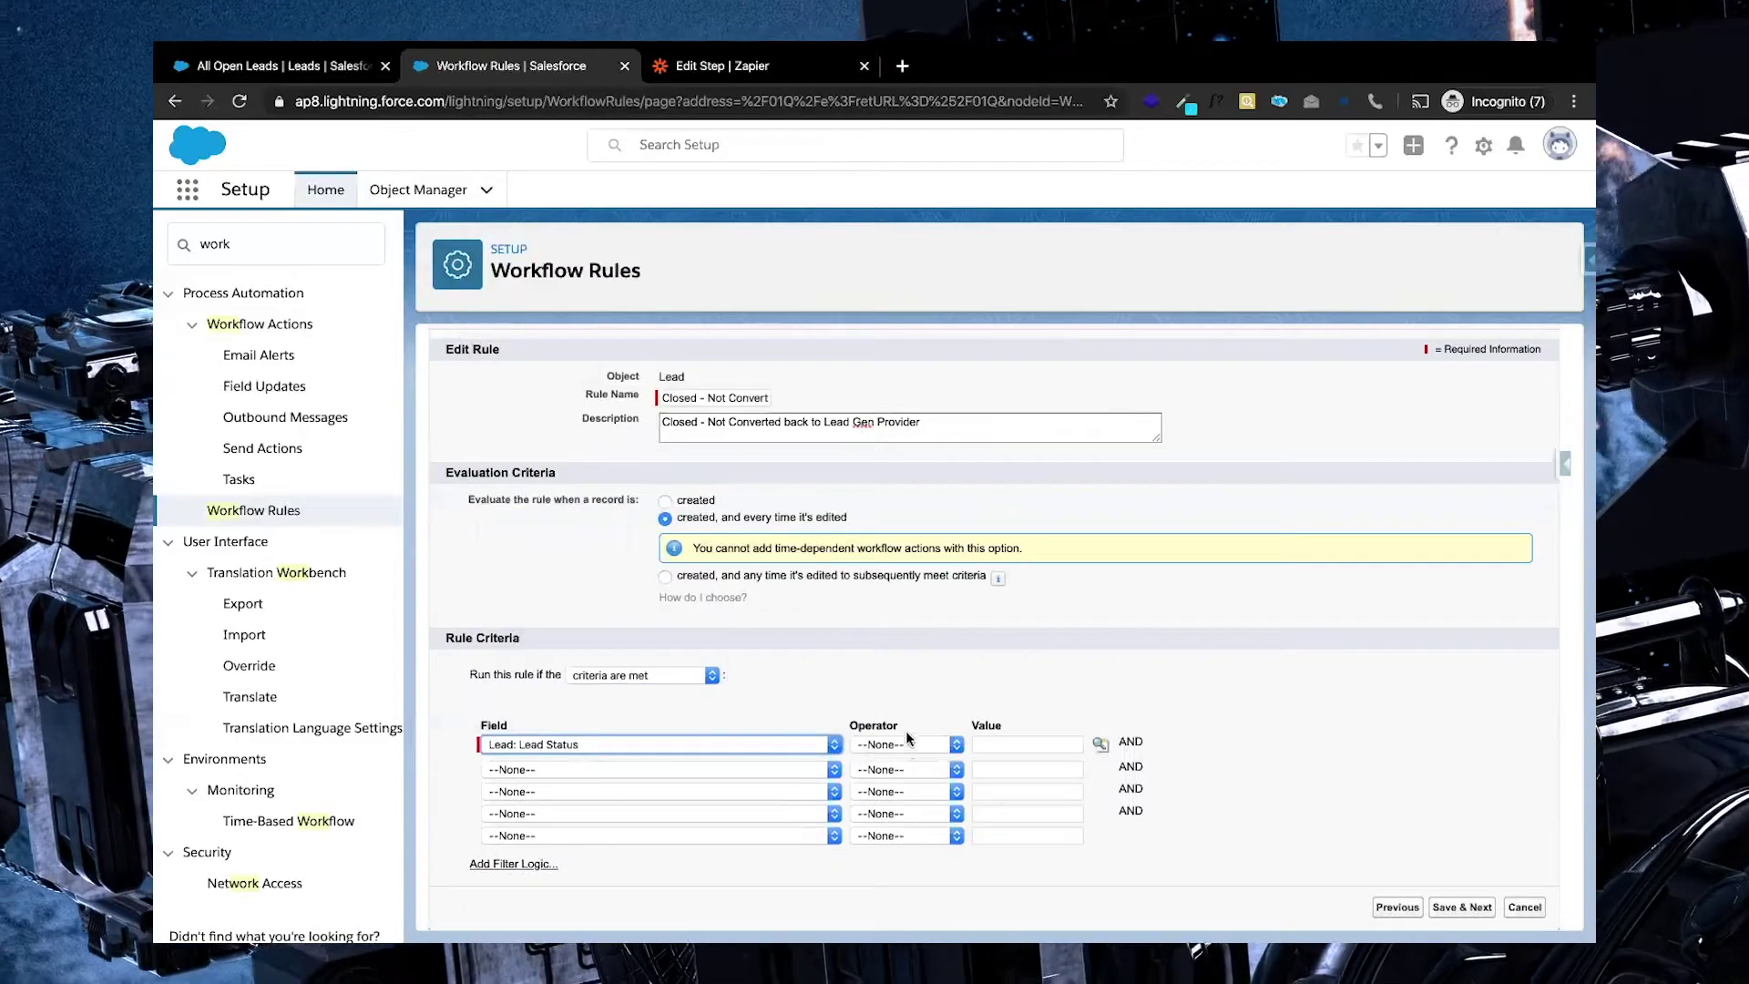
click(906, 745)
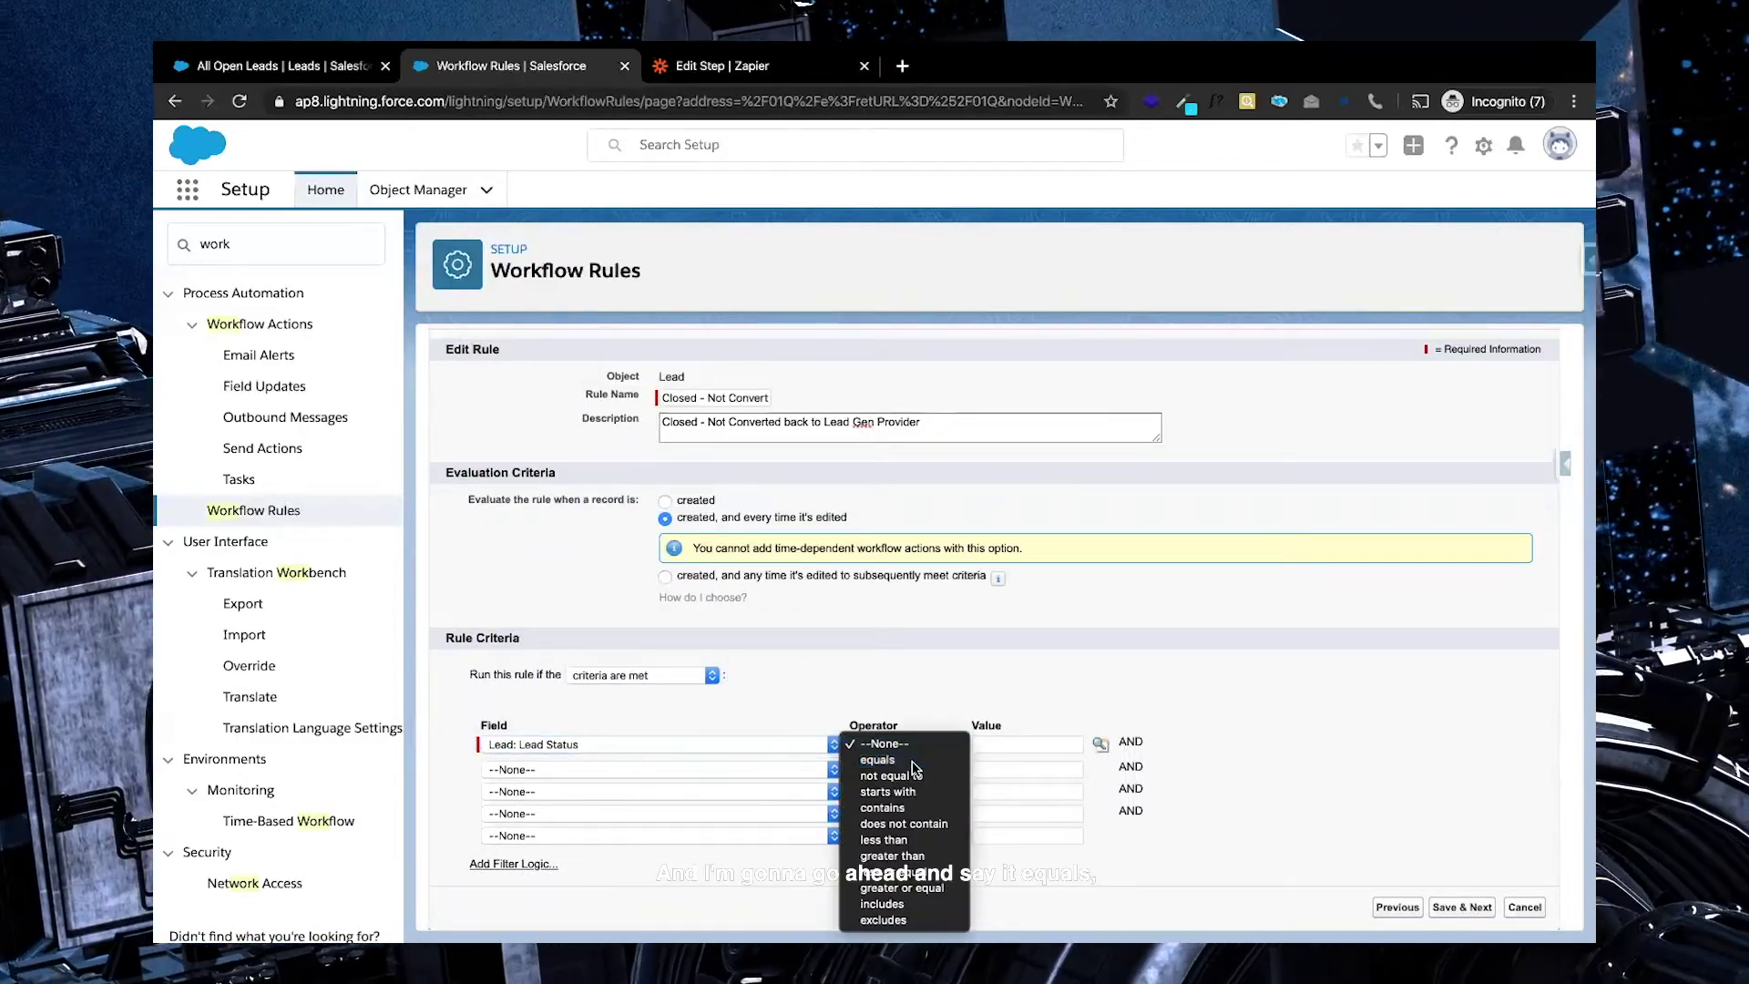
click(911, 762)
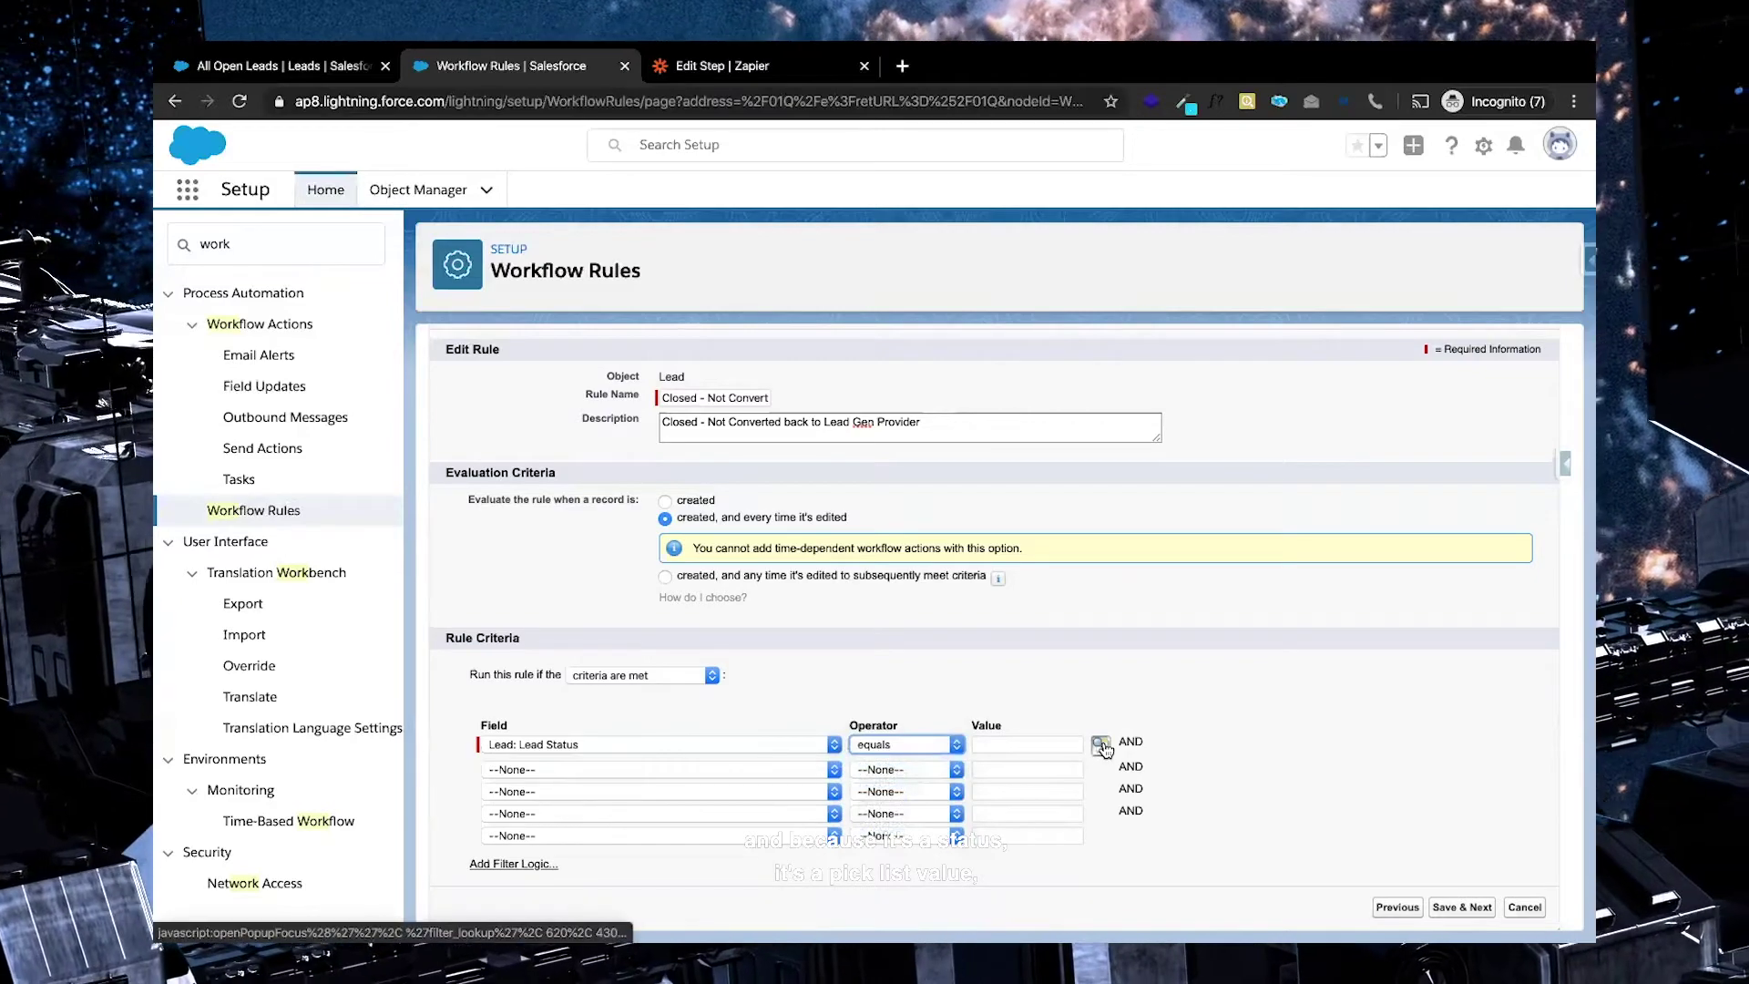
click(1101, 745)
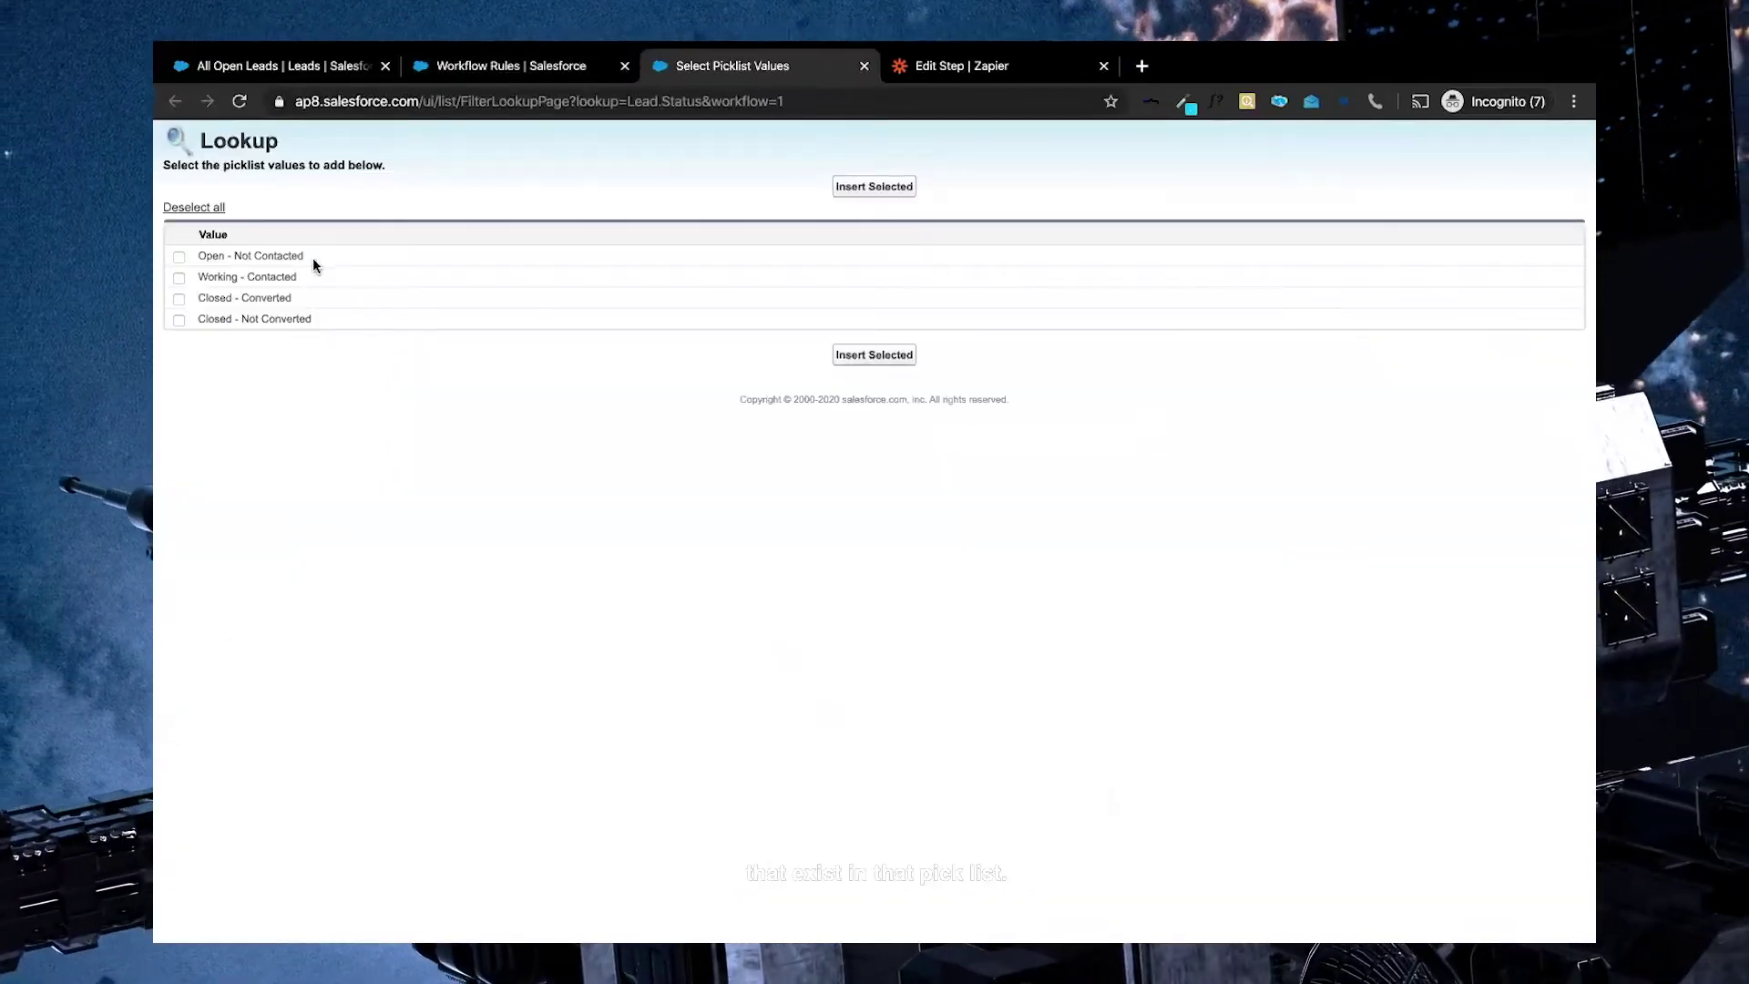
- Insert Closed - Not Converted as the Lead Status criterion value
click(178, 319)
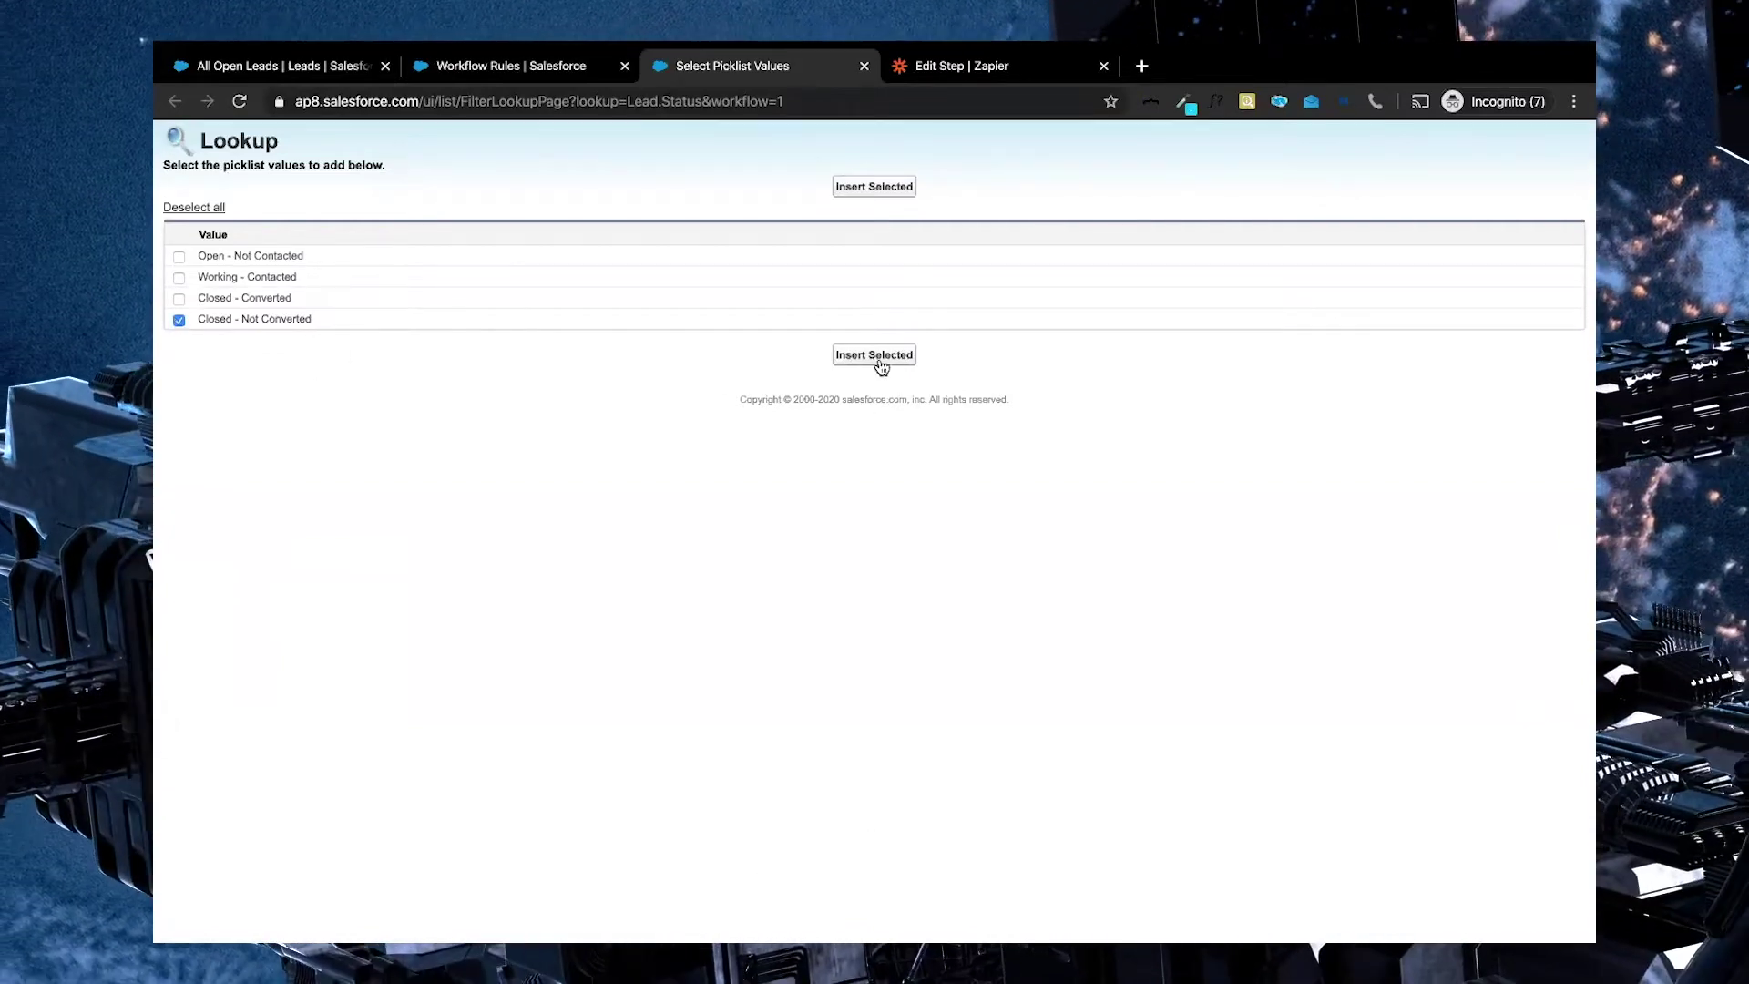
click(872, 355)
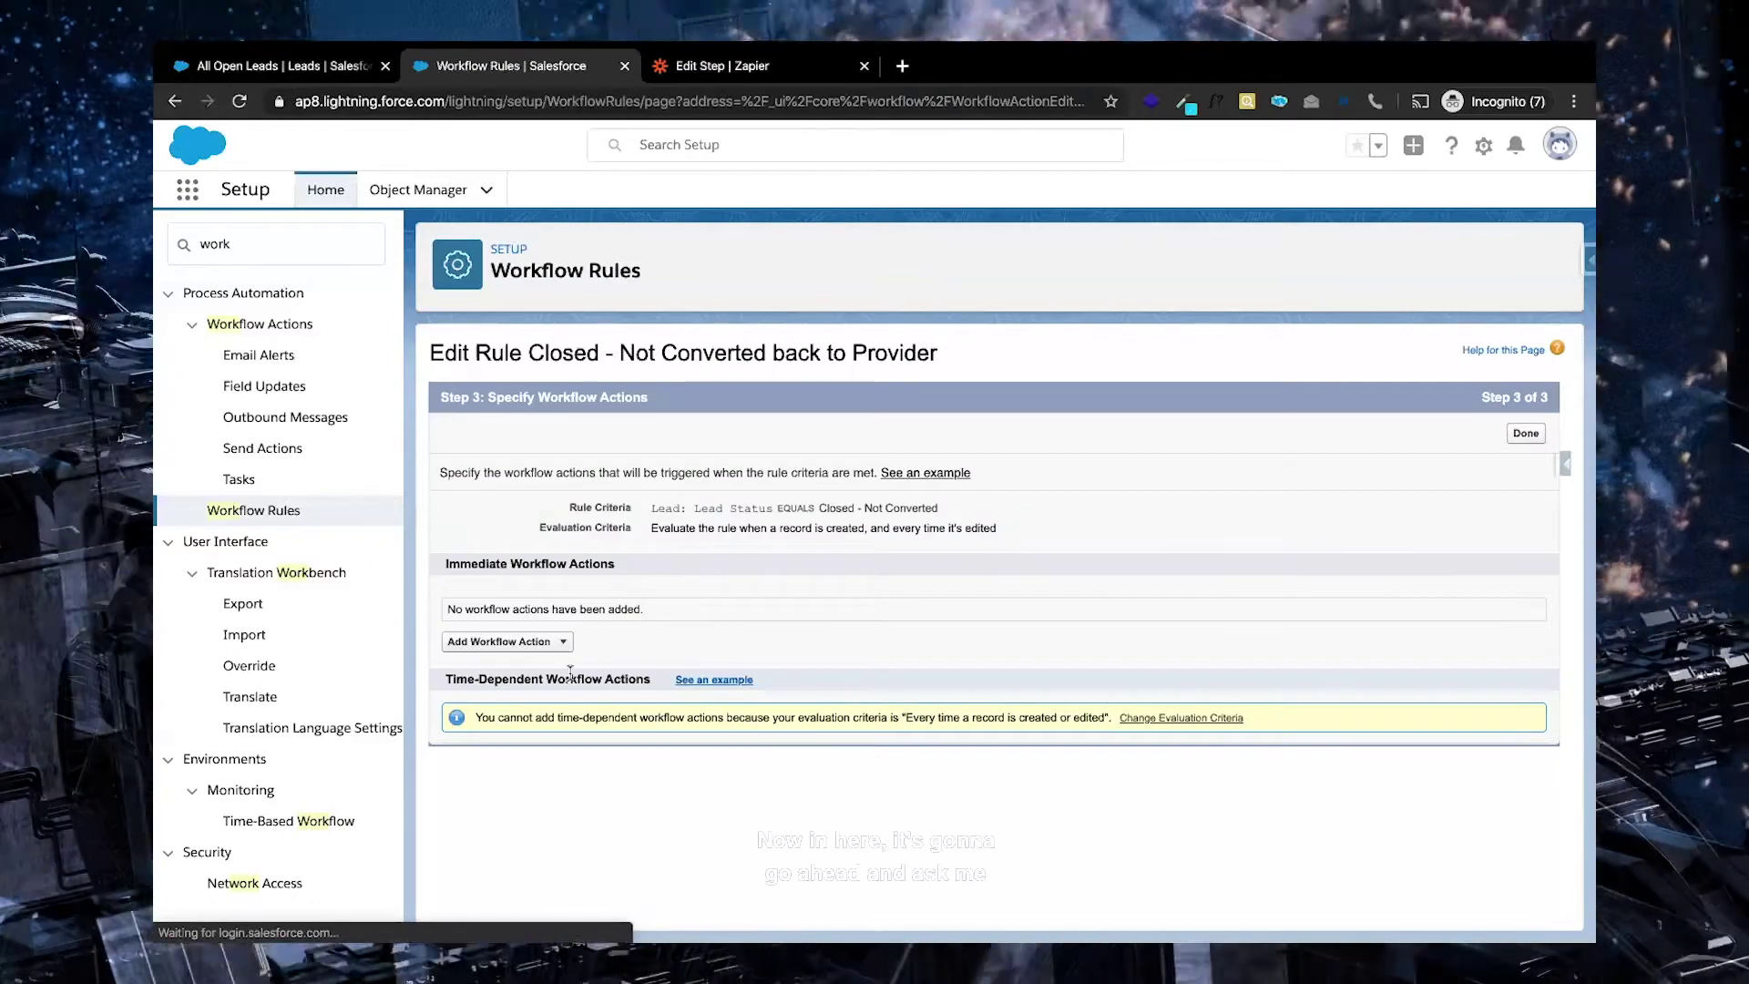
- Add the existing outbound message 'Closed - Not Converted Send' as an immediate action and save
click(557, 649)
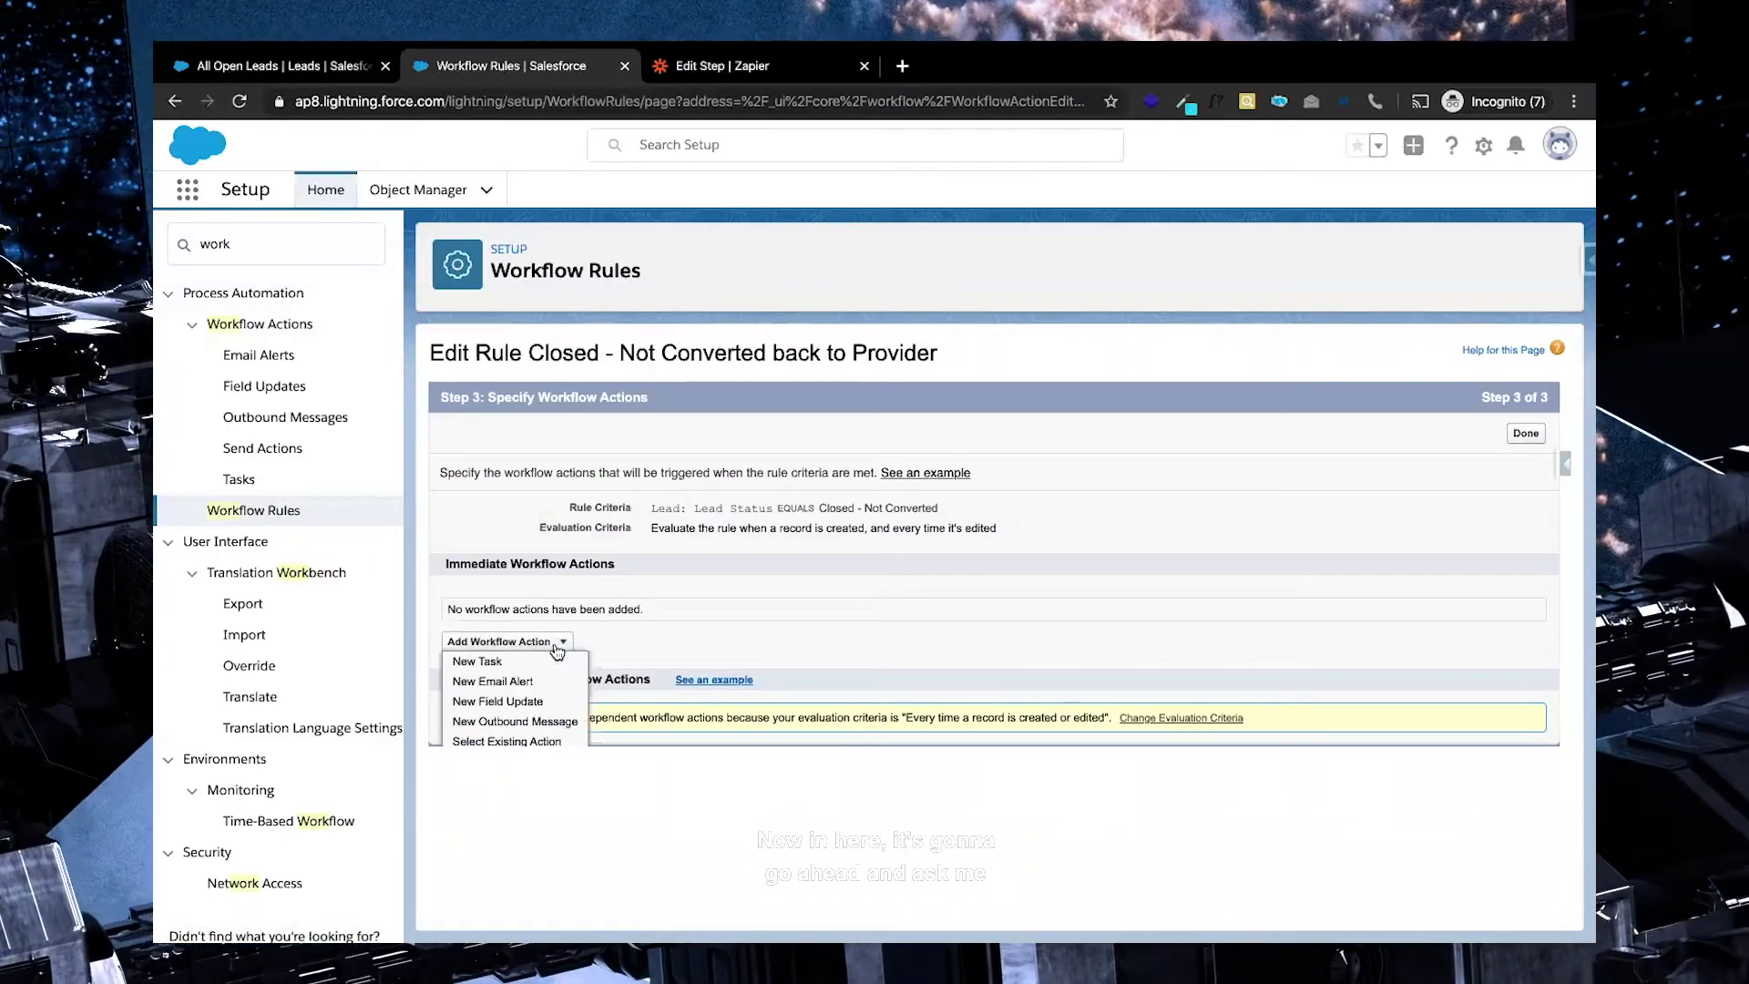
scroll(618, 635, down, 1)
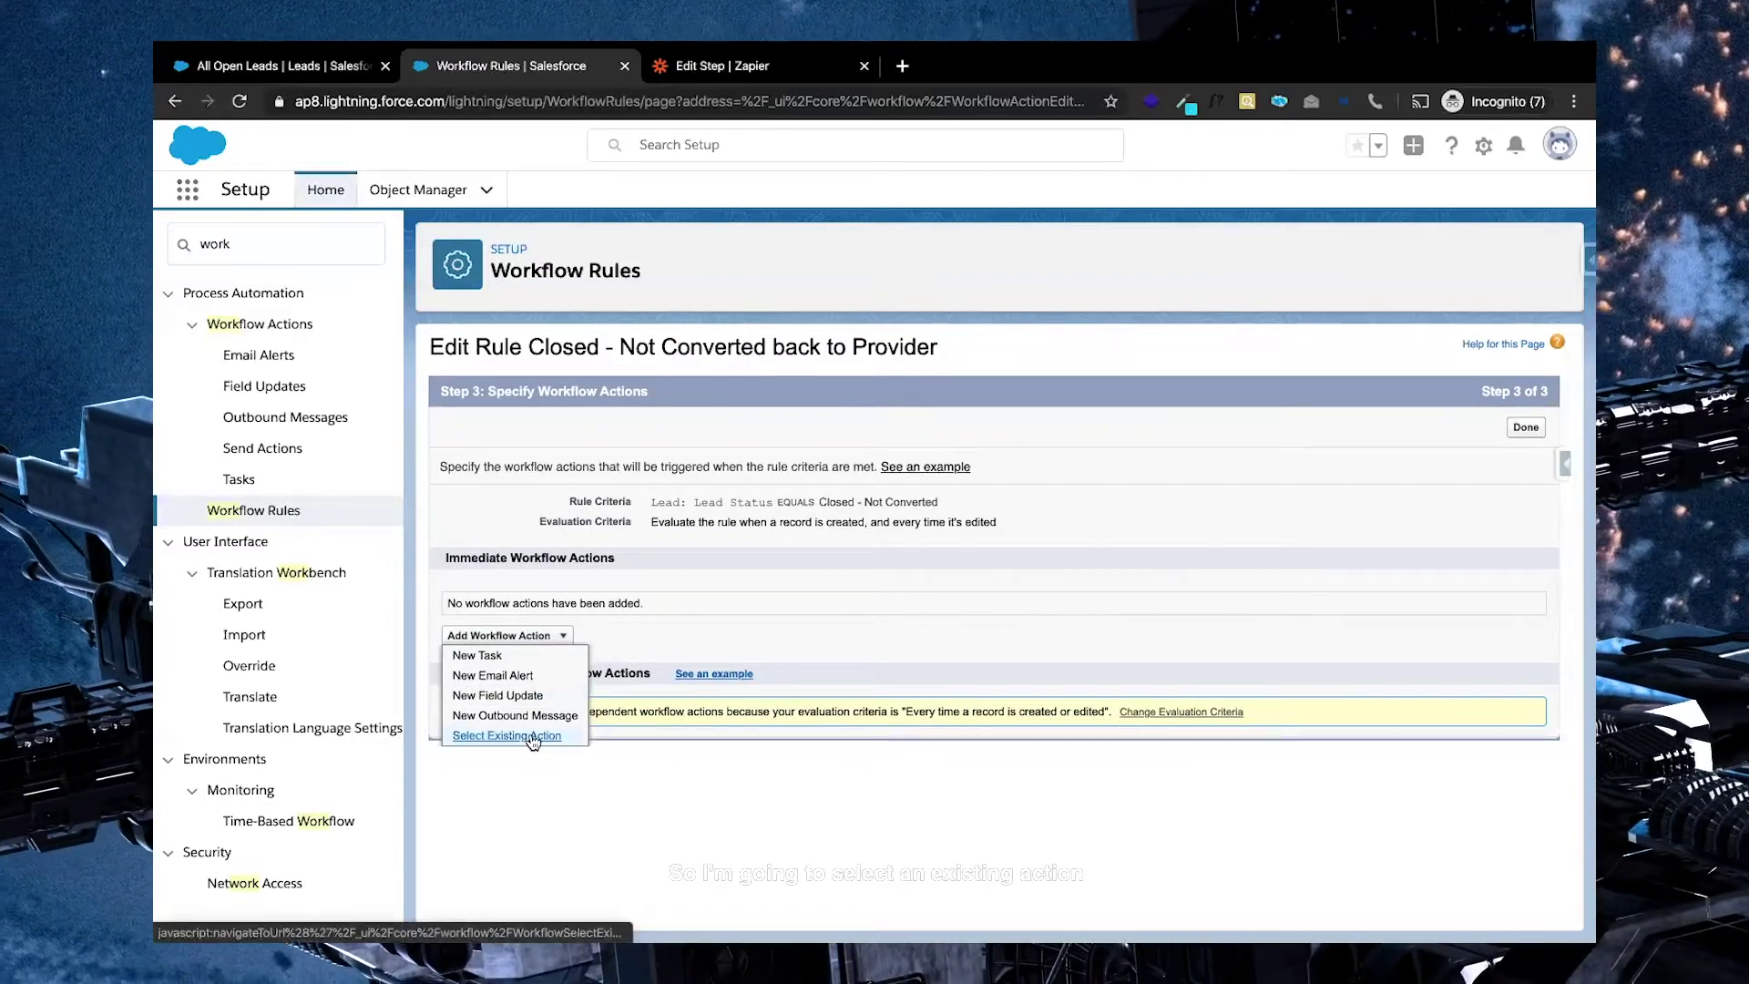
click(530, 735)
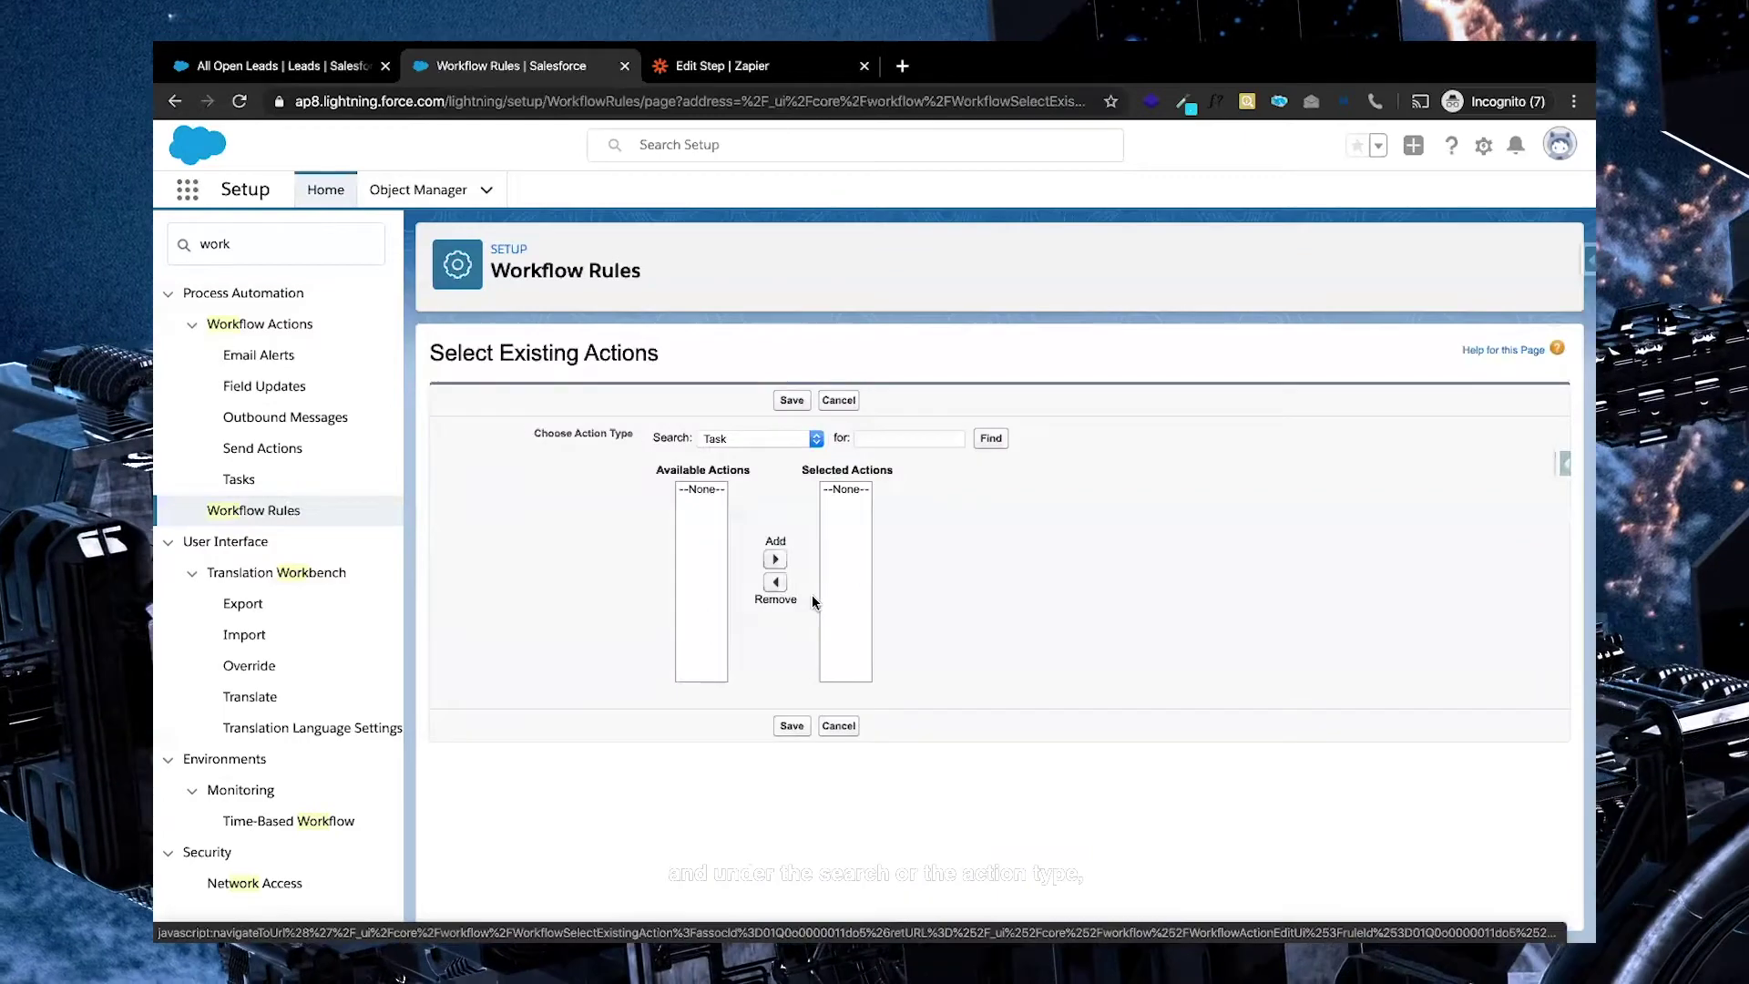
click(790, 433)
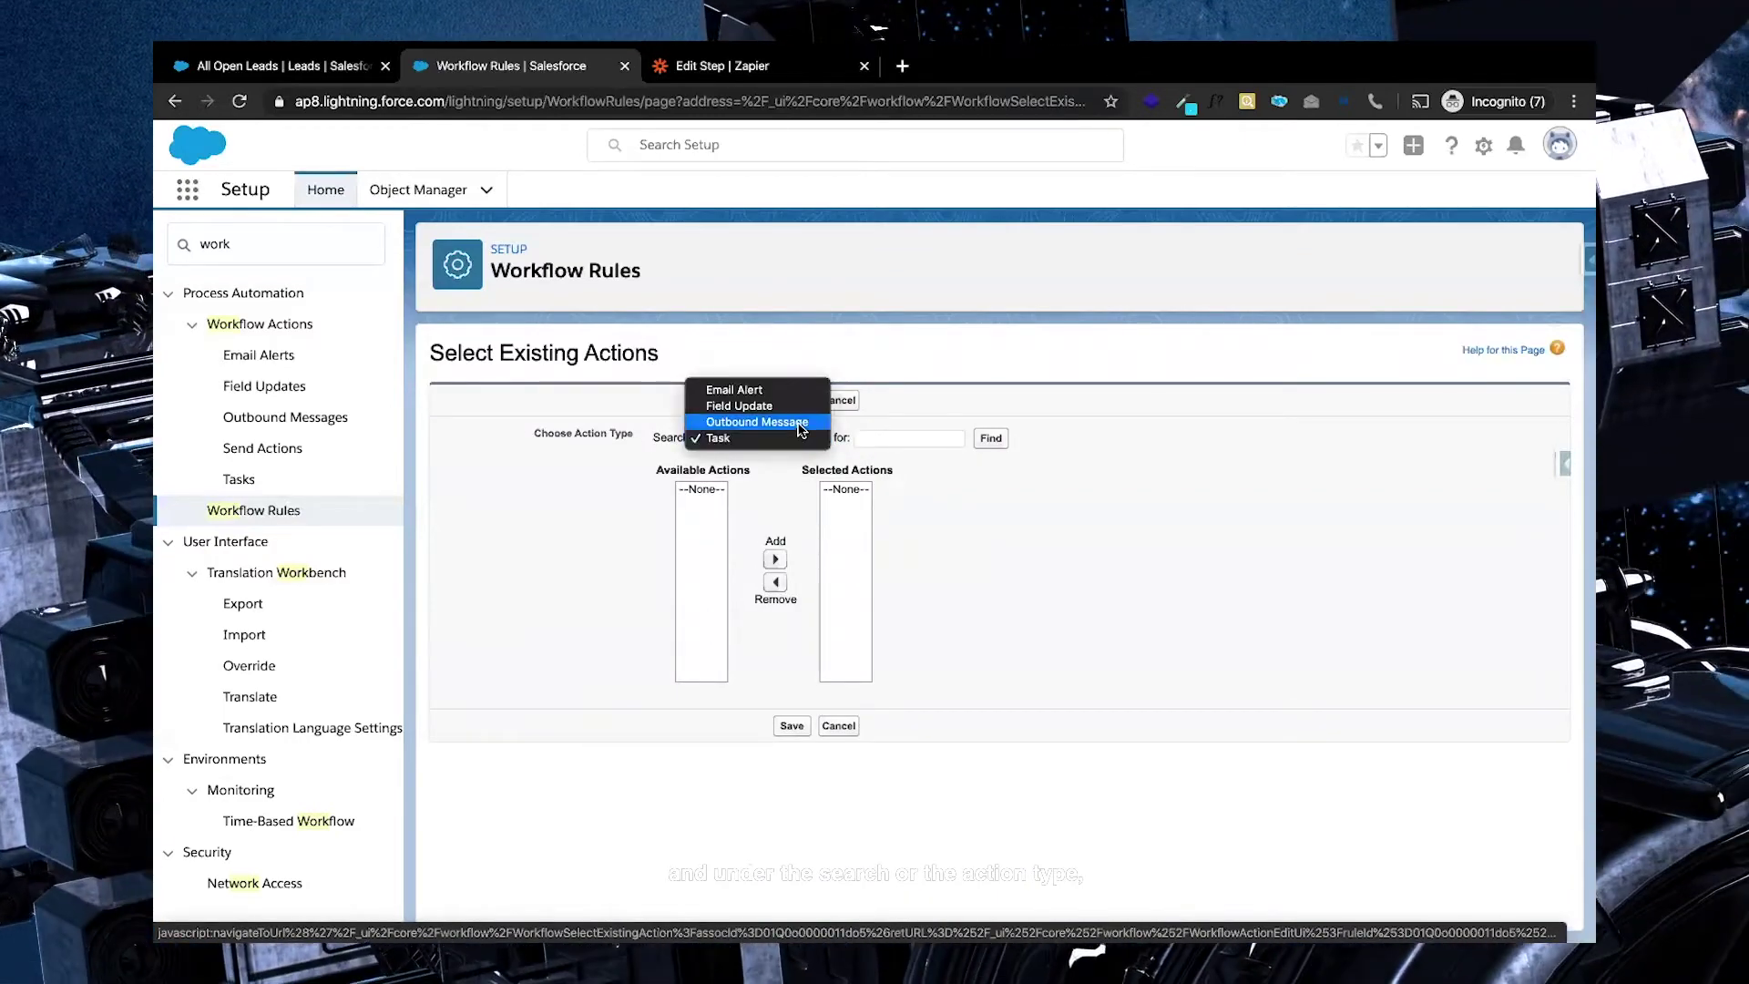
click(801, 422)
click(795, 490)
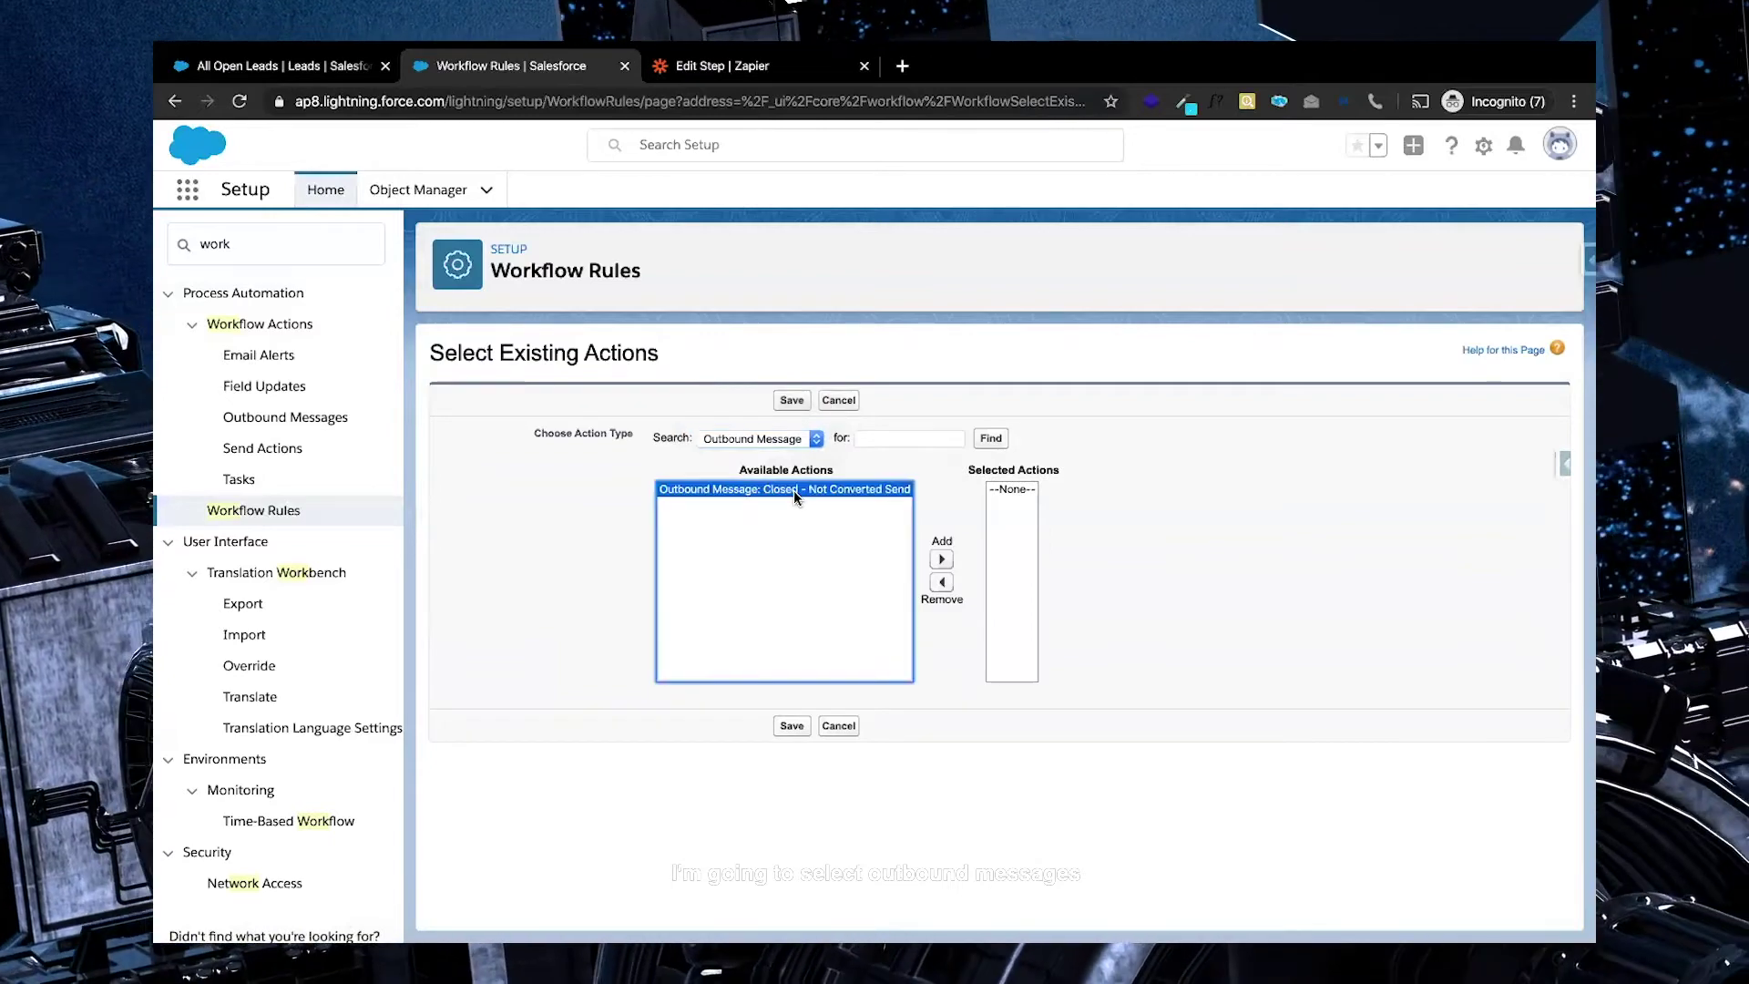
click(941, 559)
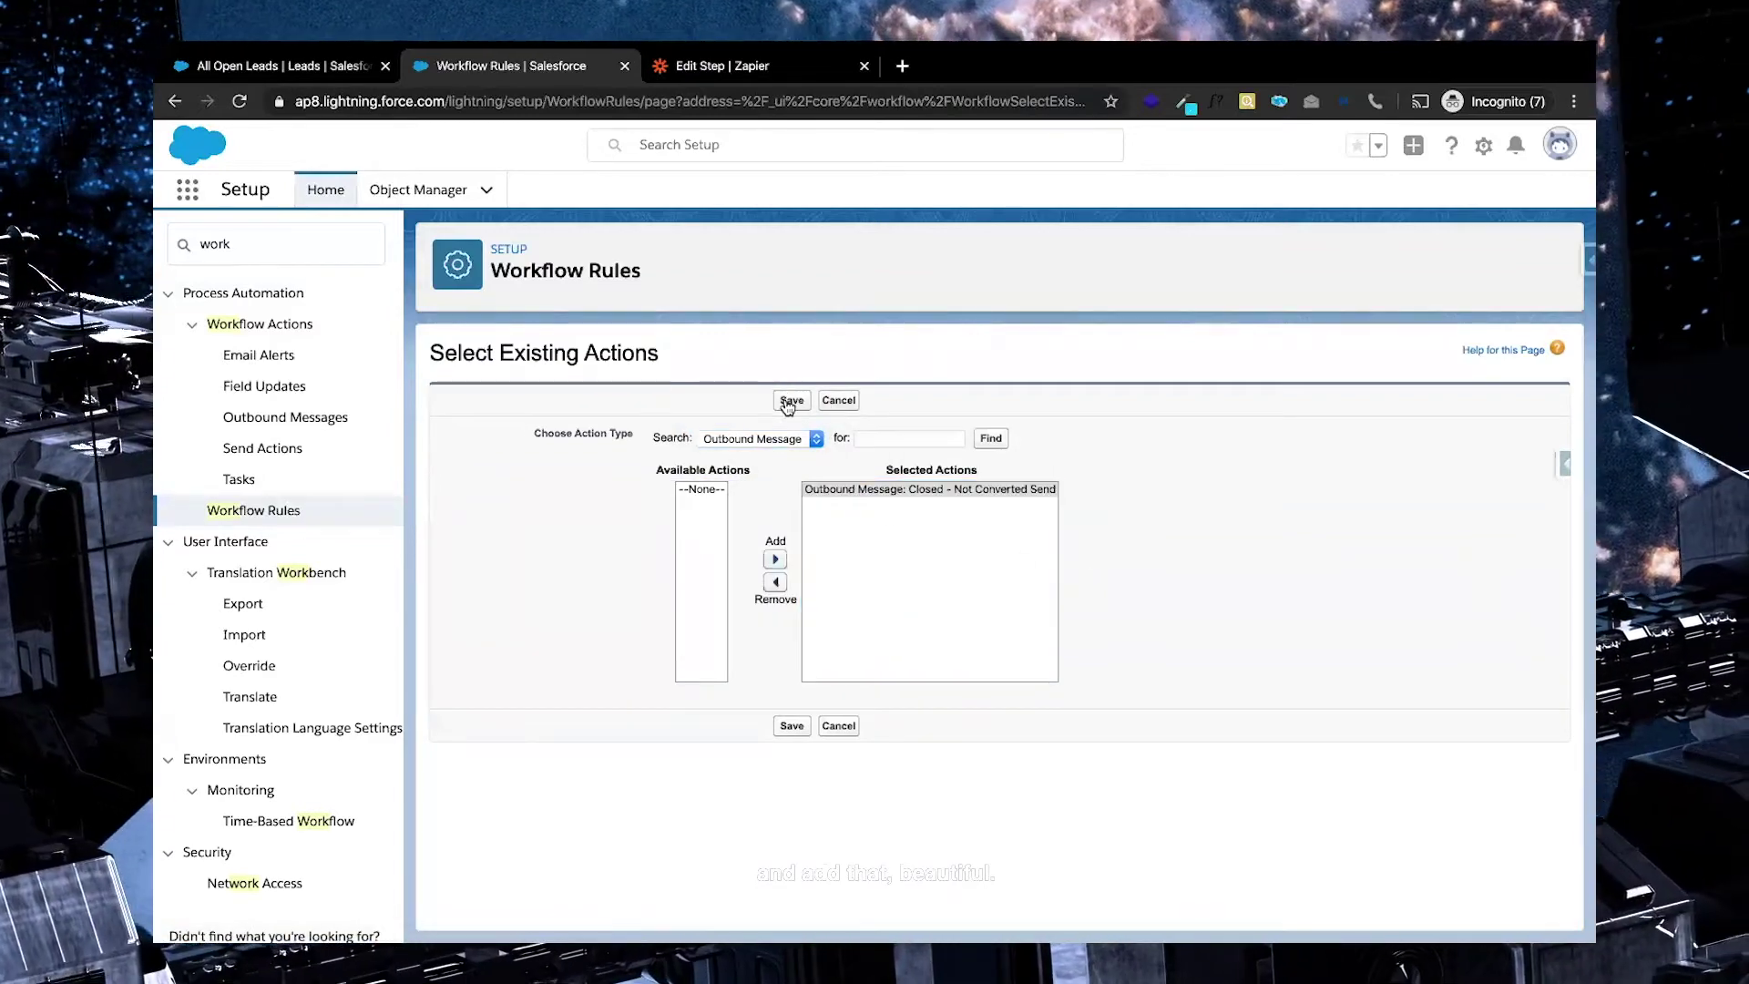
click(791, 400)
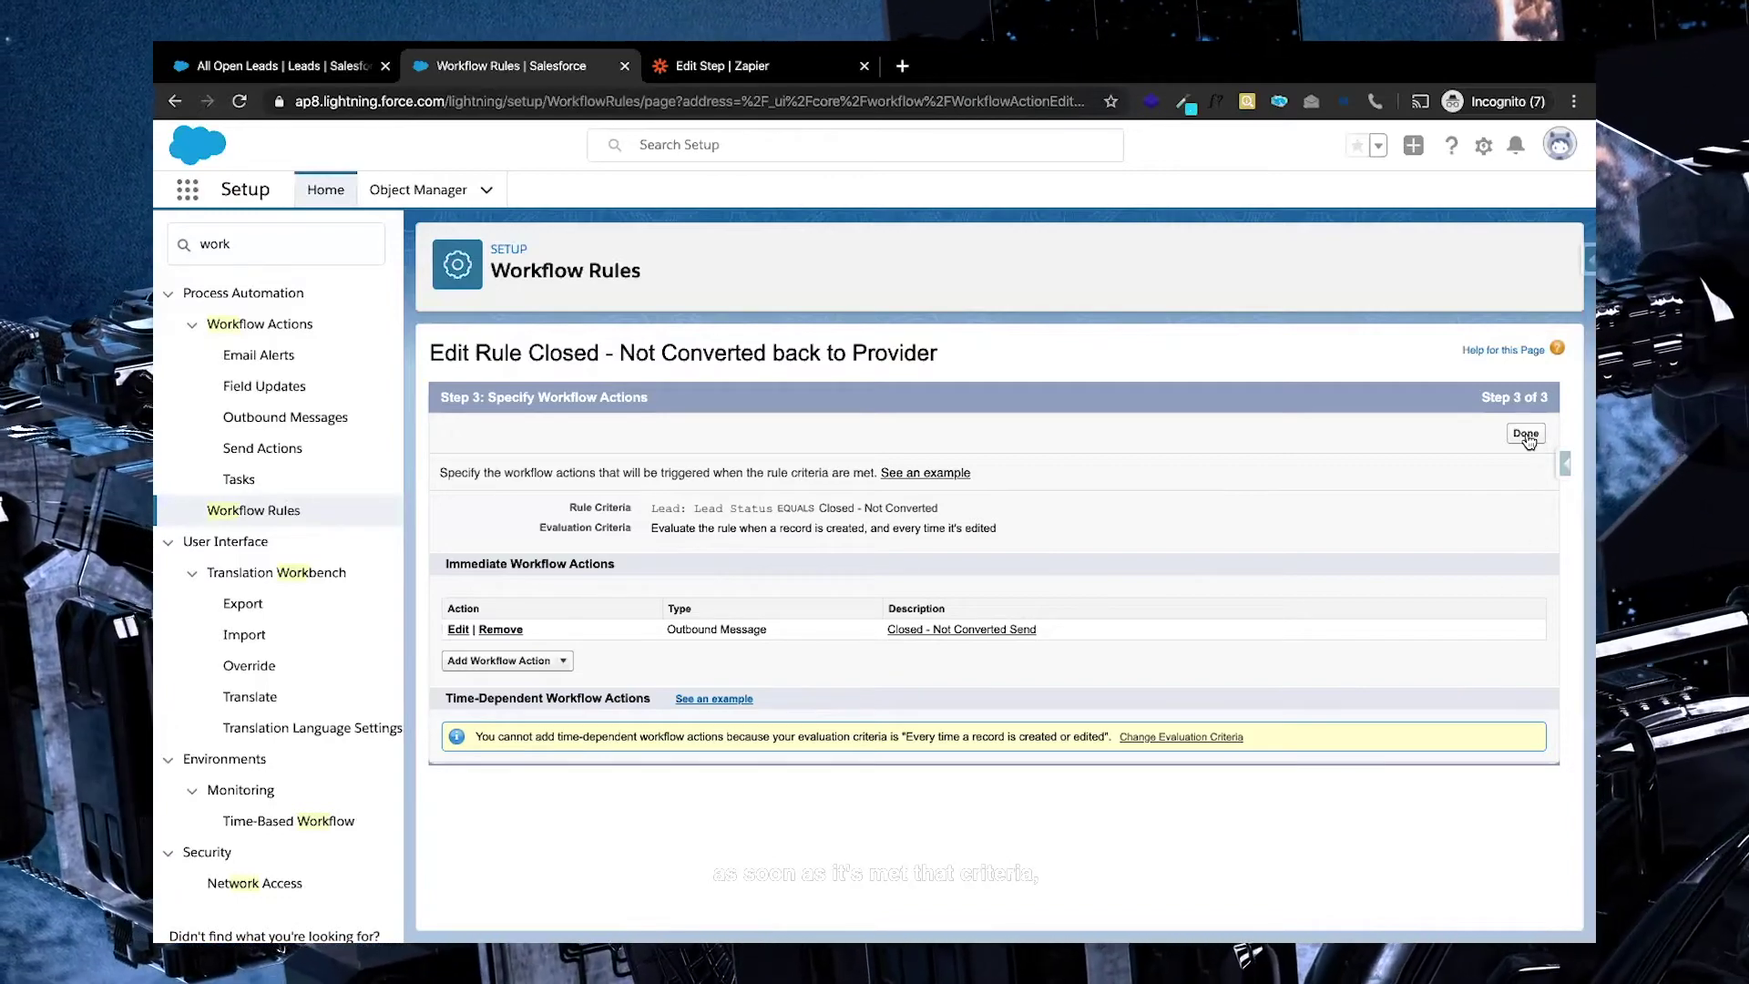
- Finish the 'Closed - Not Converted back to Provider' rule and activate it
click(1525, 434)
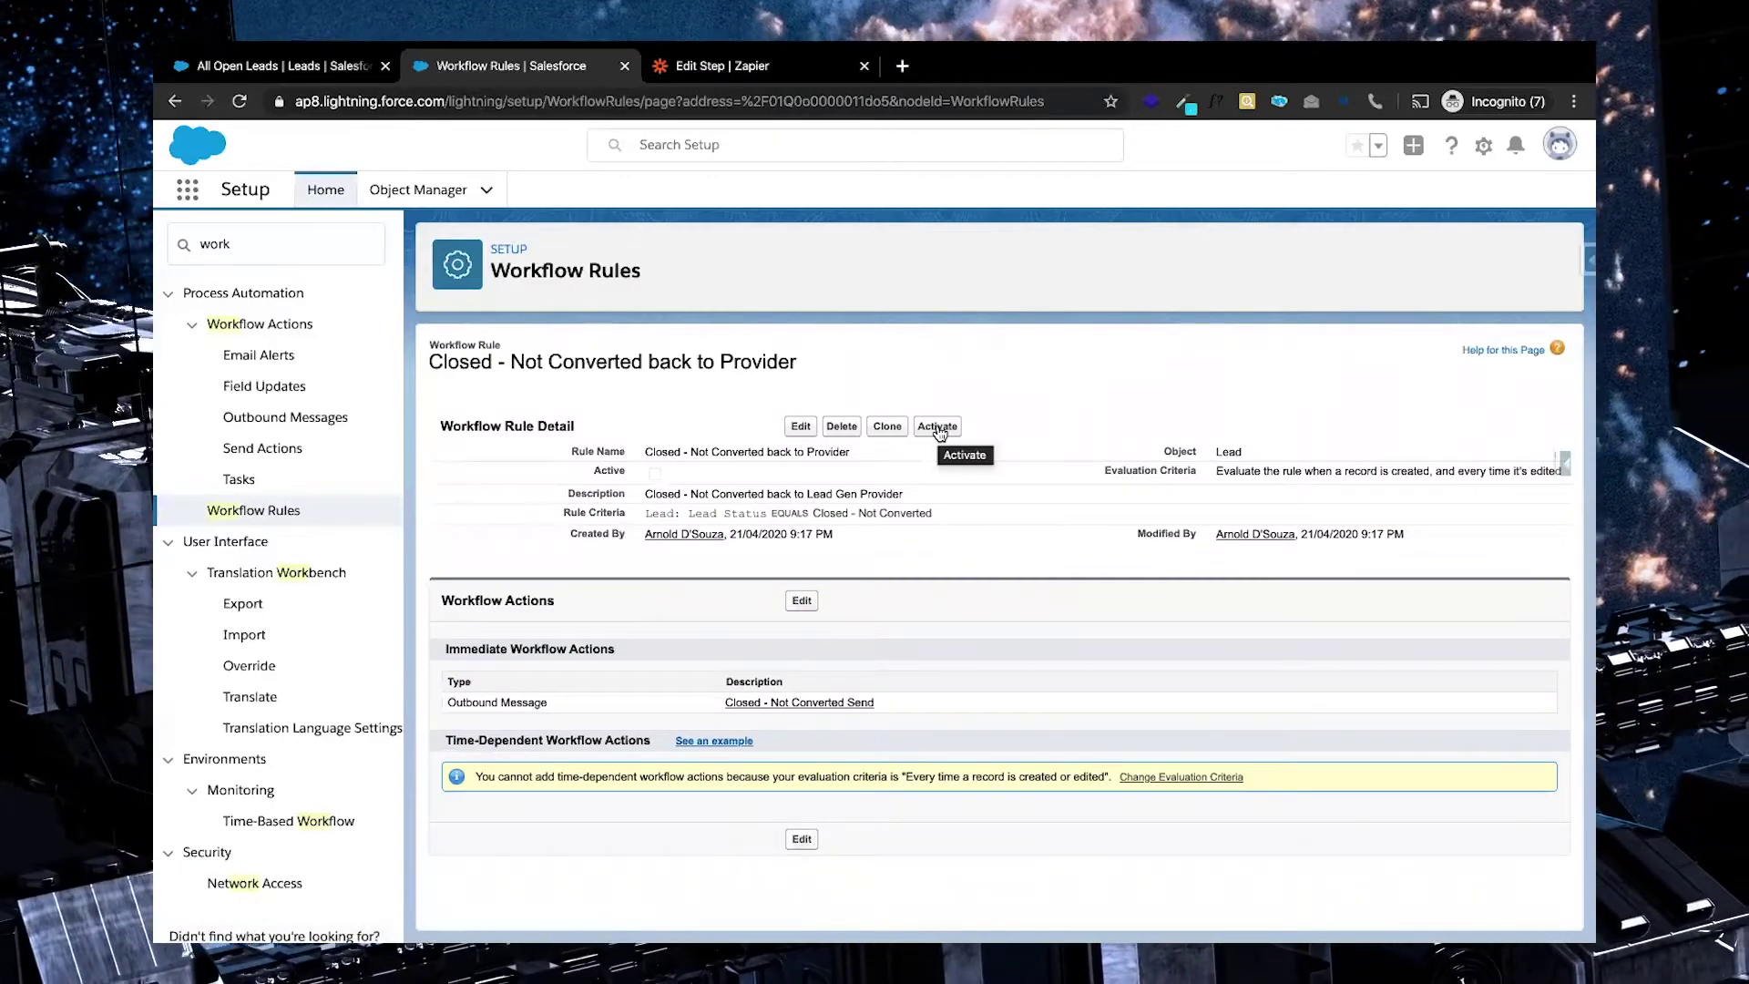
click(938, 428)
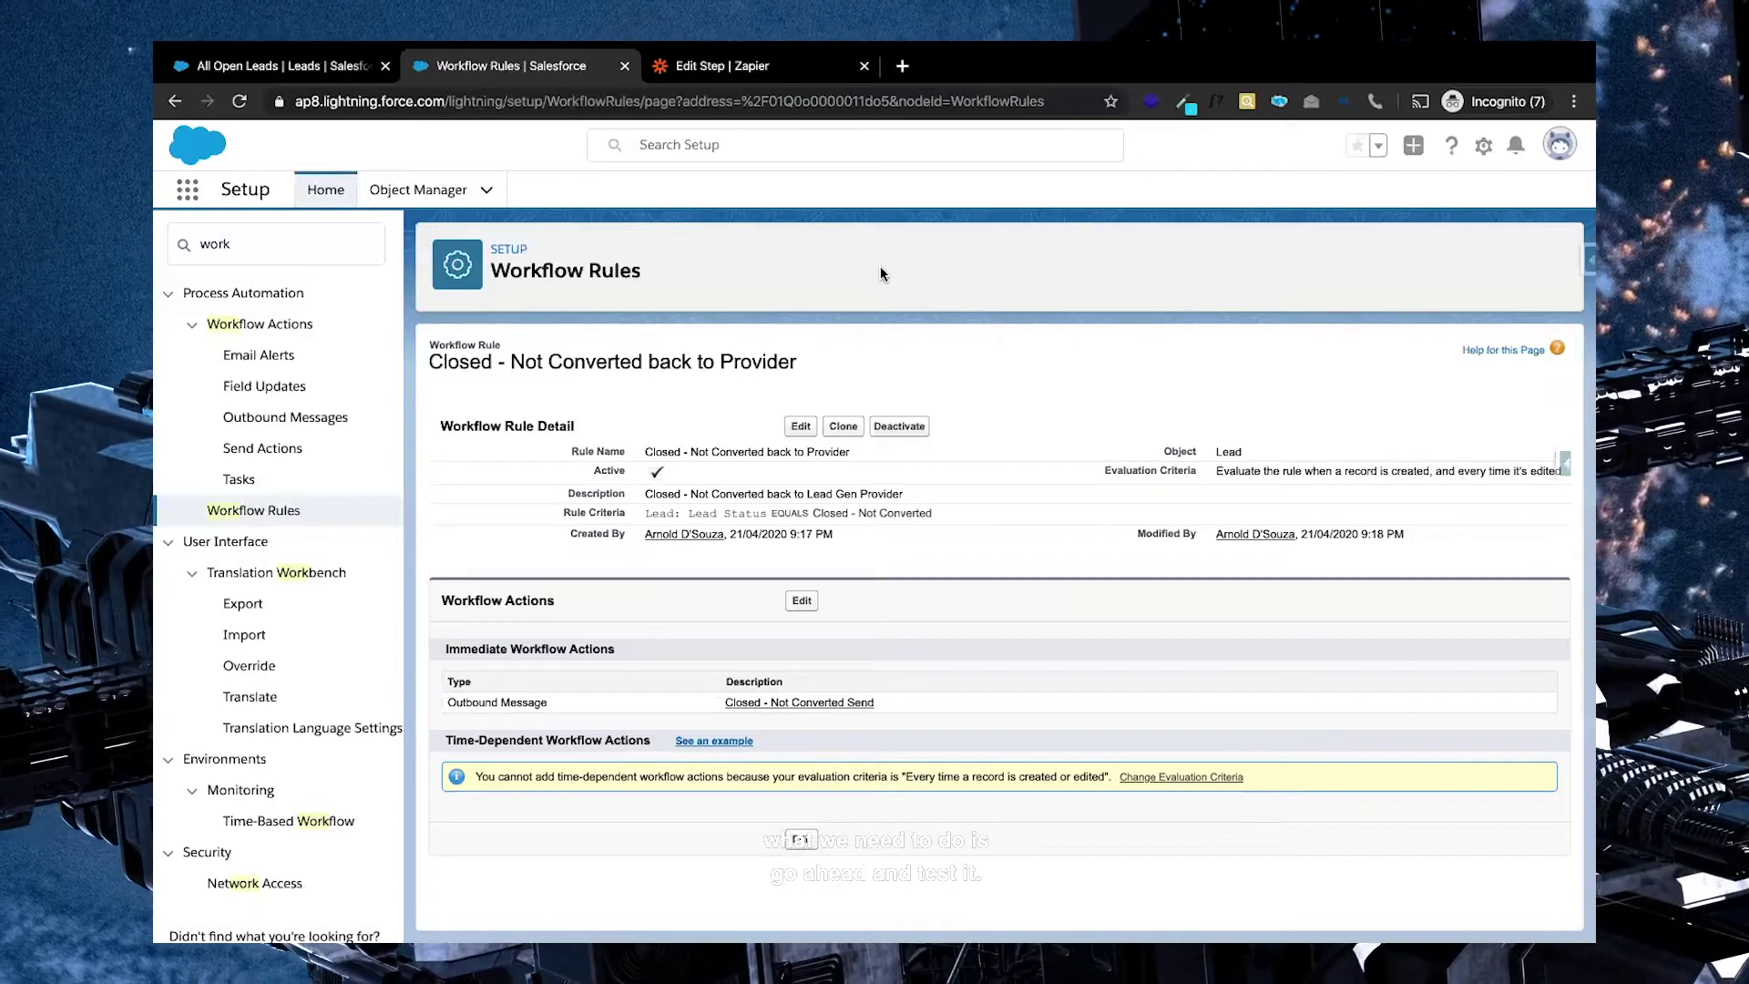
- Select the first four leads in the All Open Leads list
click(324, 69)
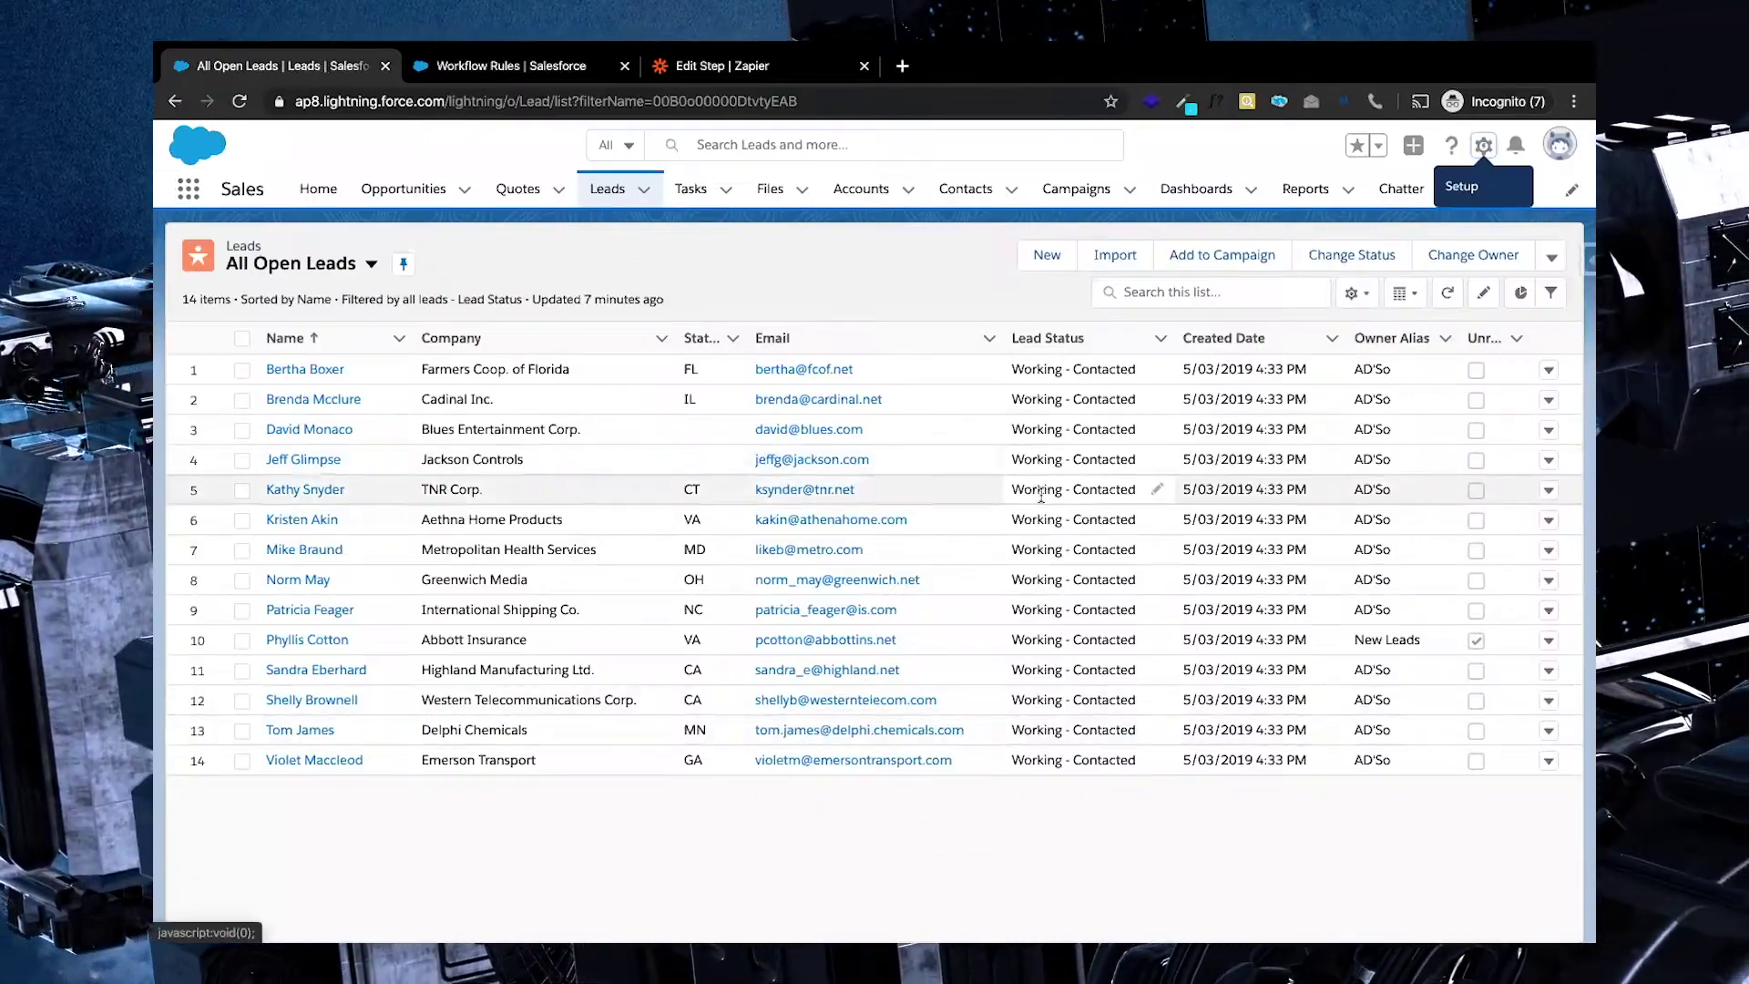
click(241, 369)
click(241, 399)
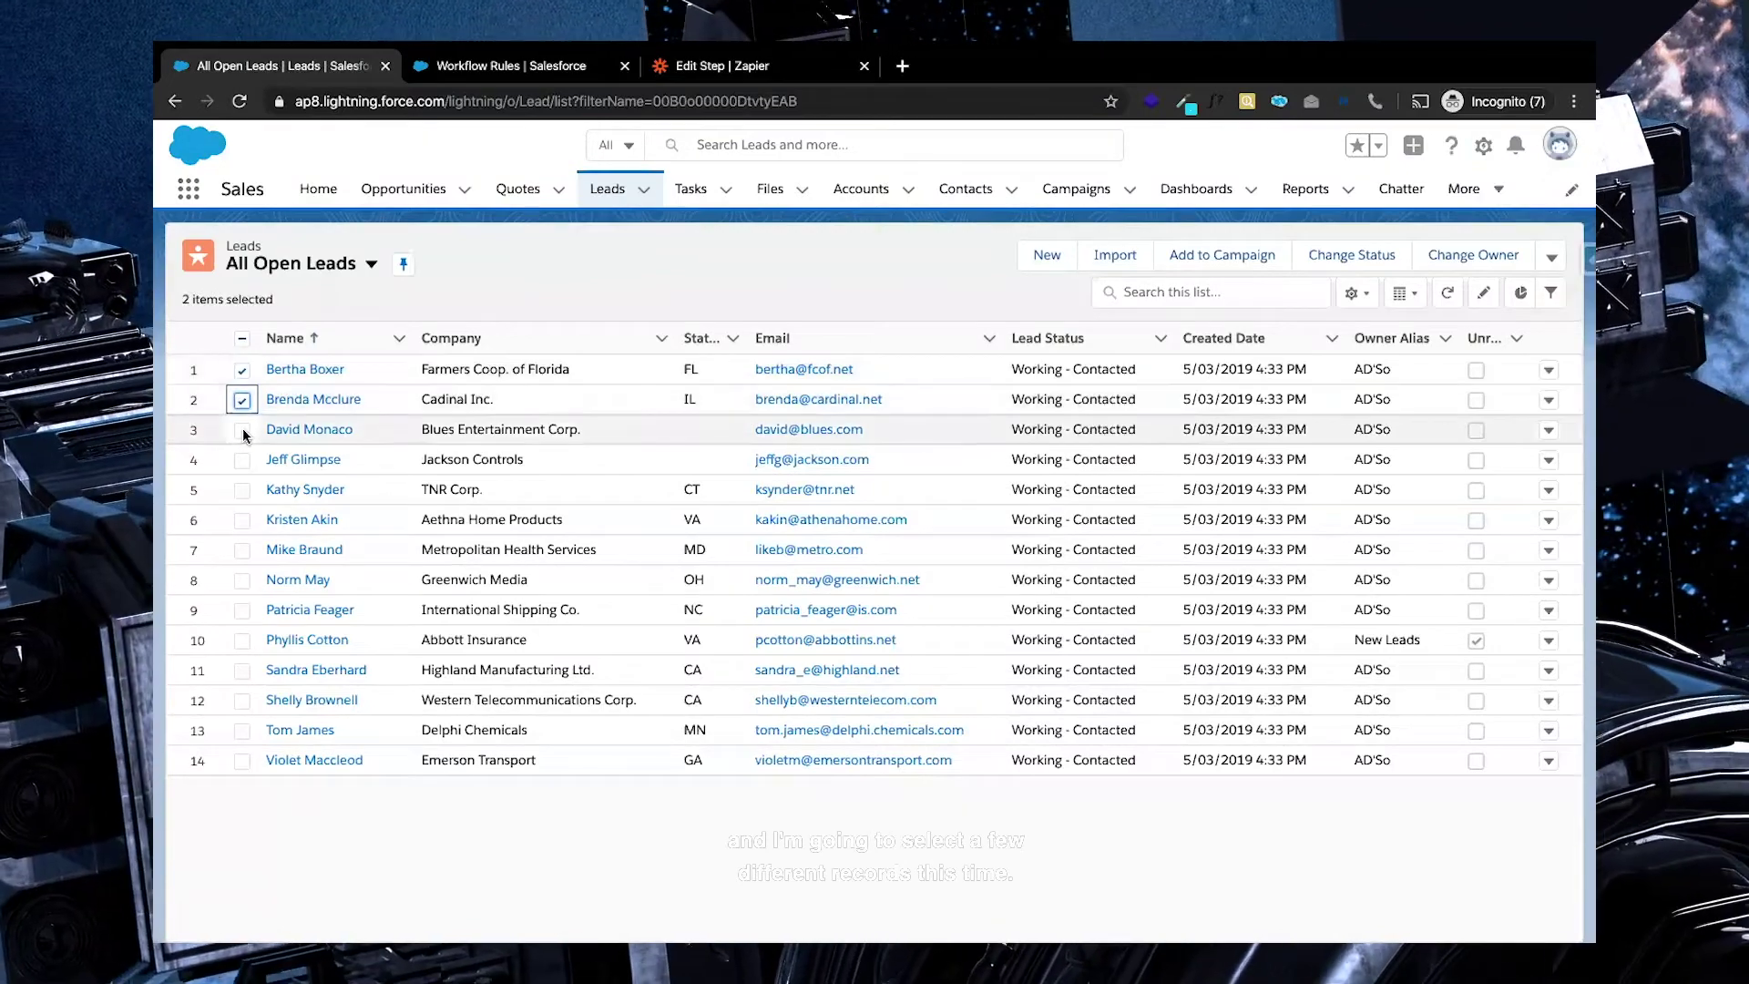
click(241, 429)
click(242, 459)
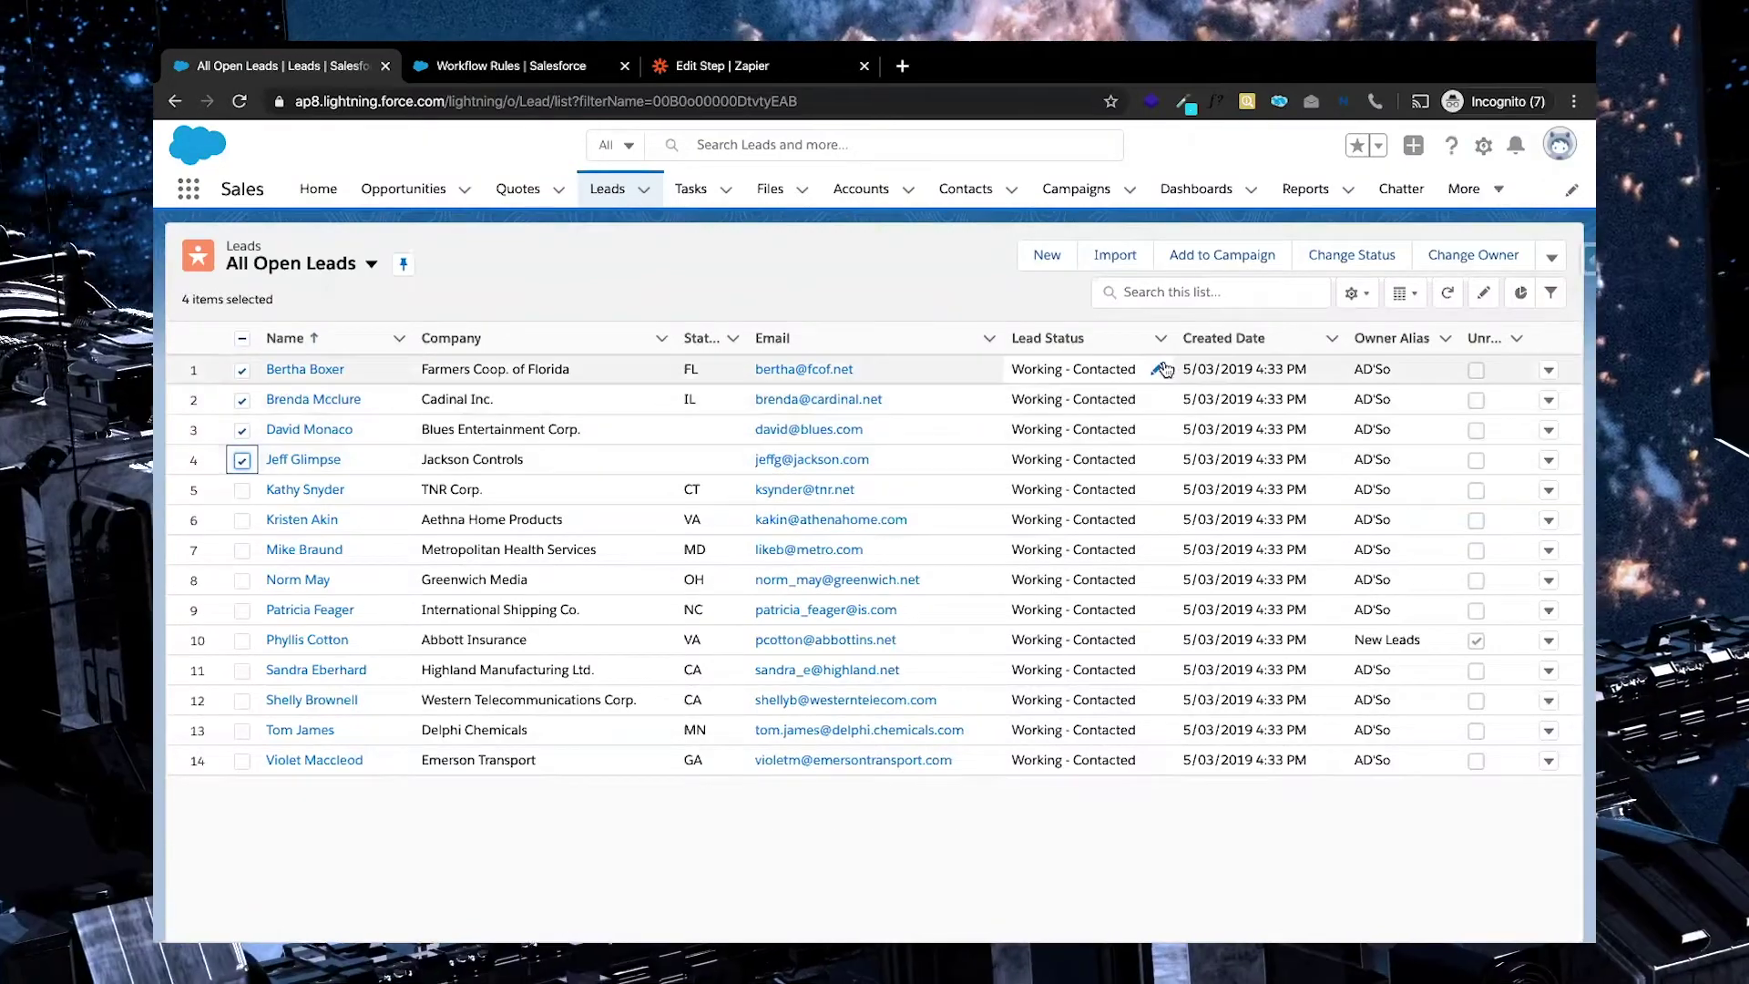
- Inline-edit all four leads' Lead Status to Closed - Not Converted and save
click(1161, 368)
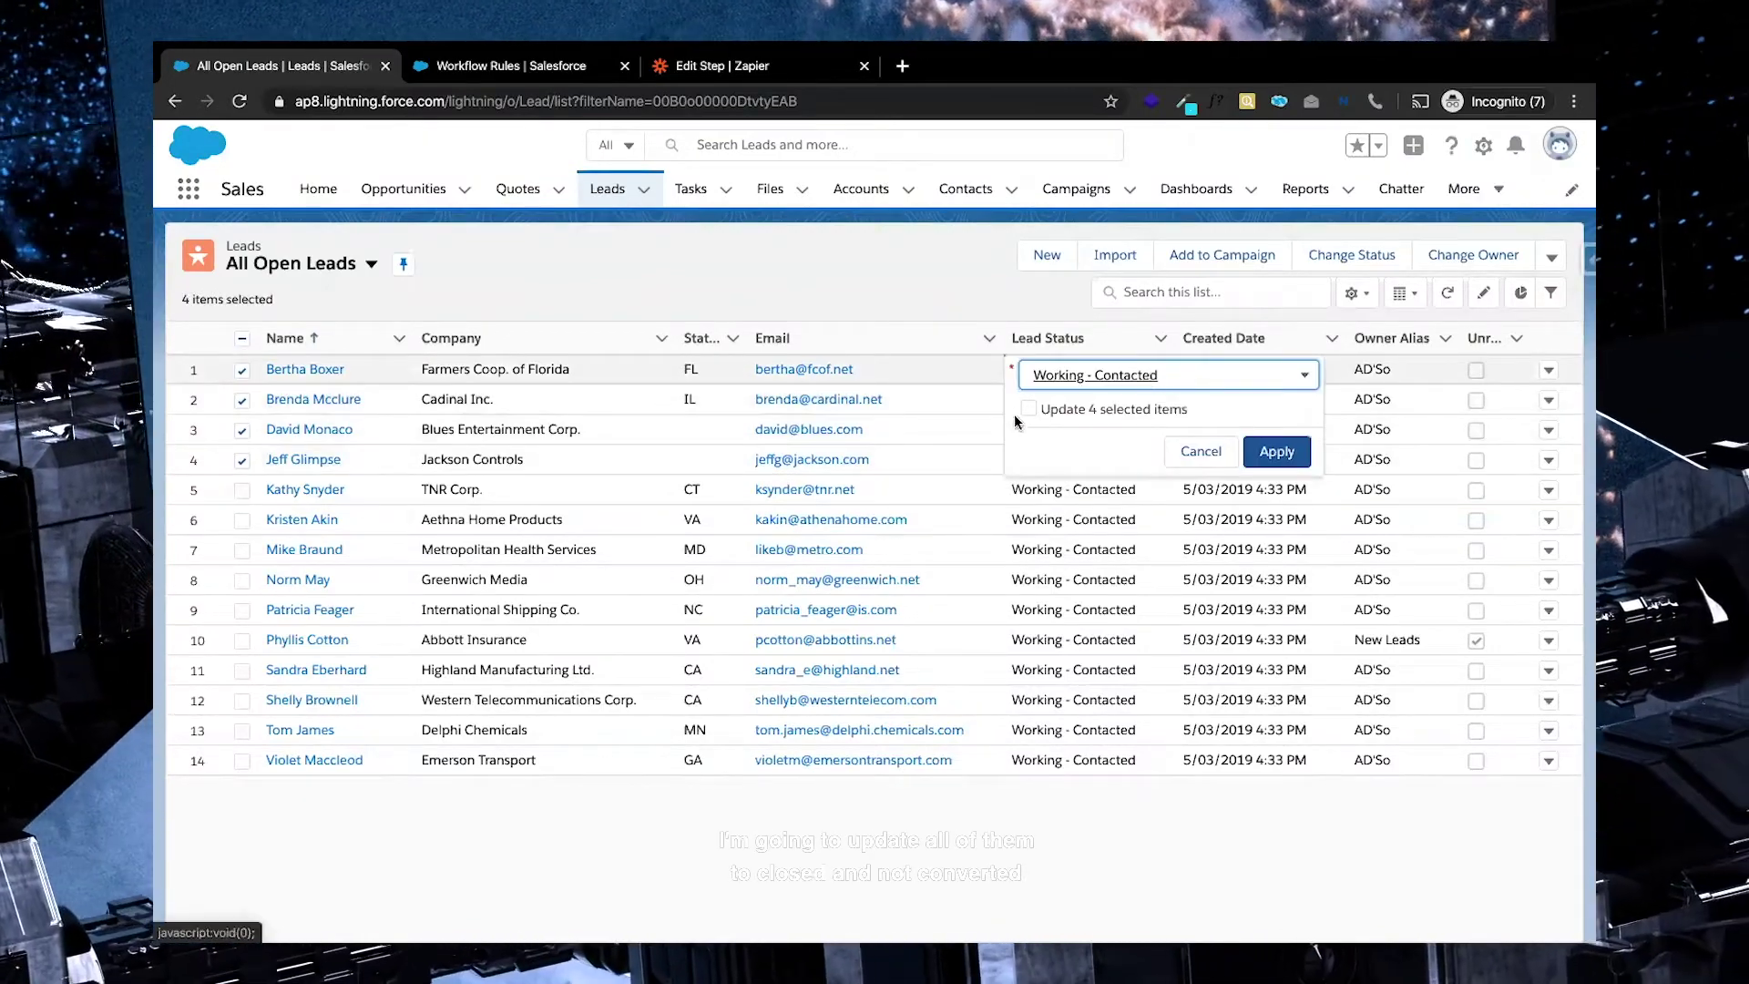
click(1028, 408)
click(1158, 380)
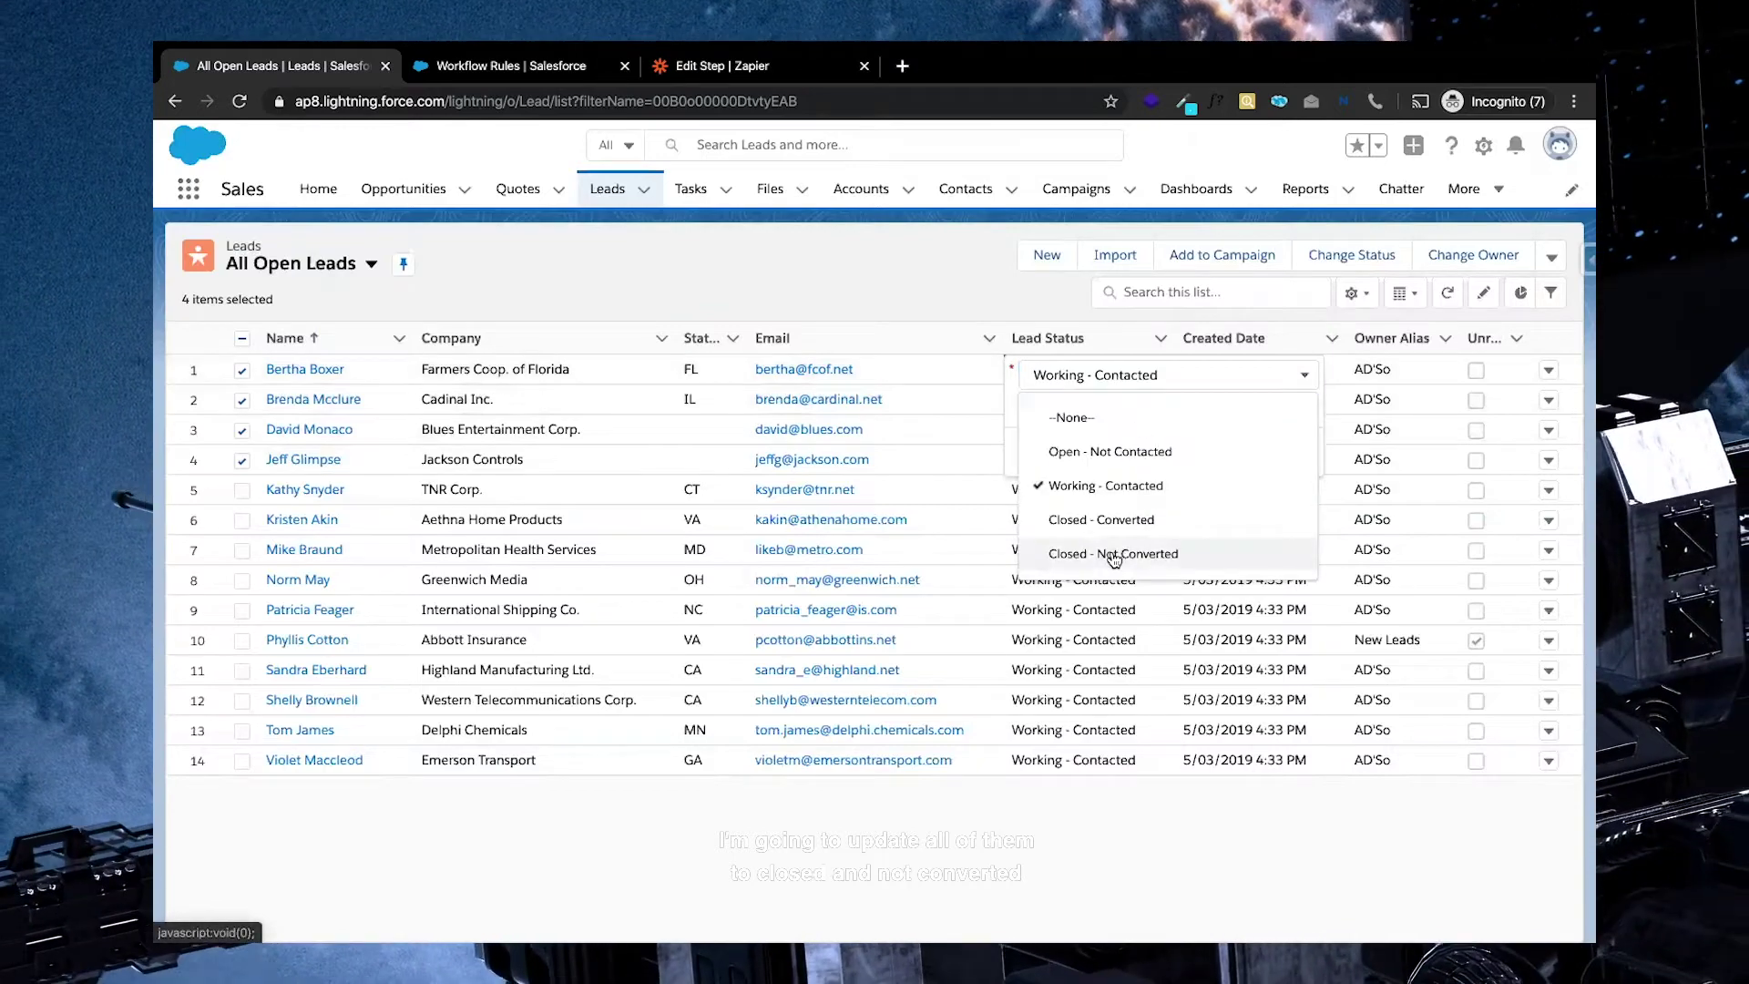
click(1113, 553)
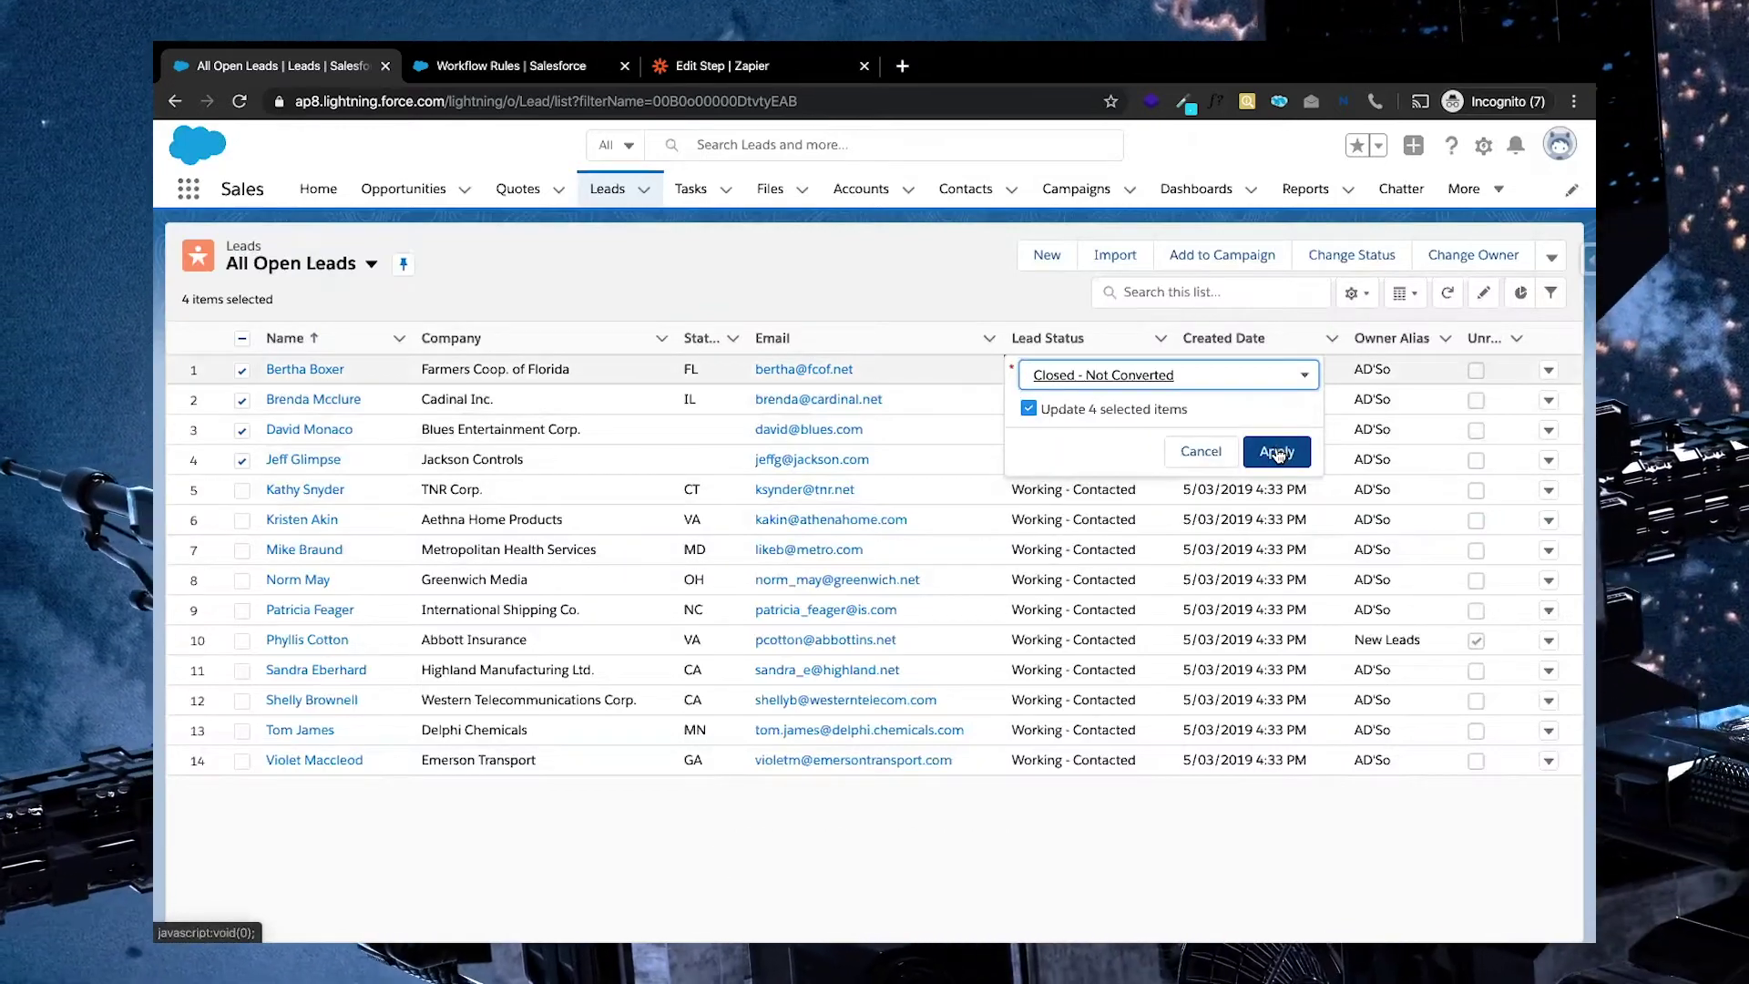
click(1276, 452)
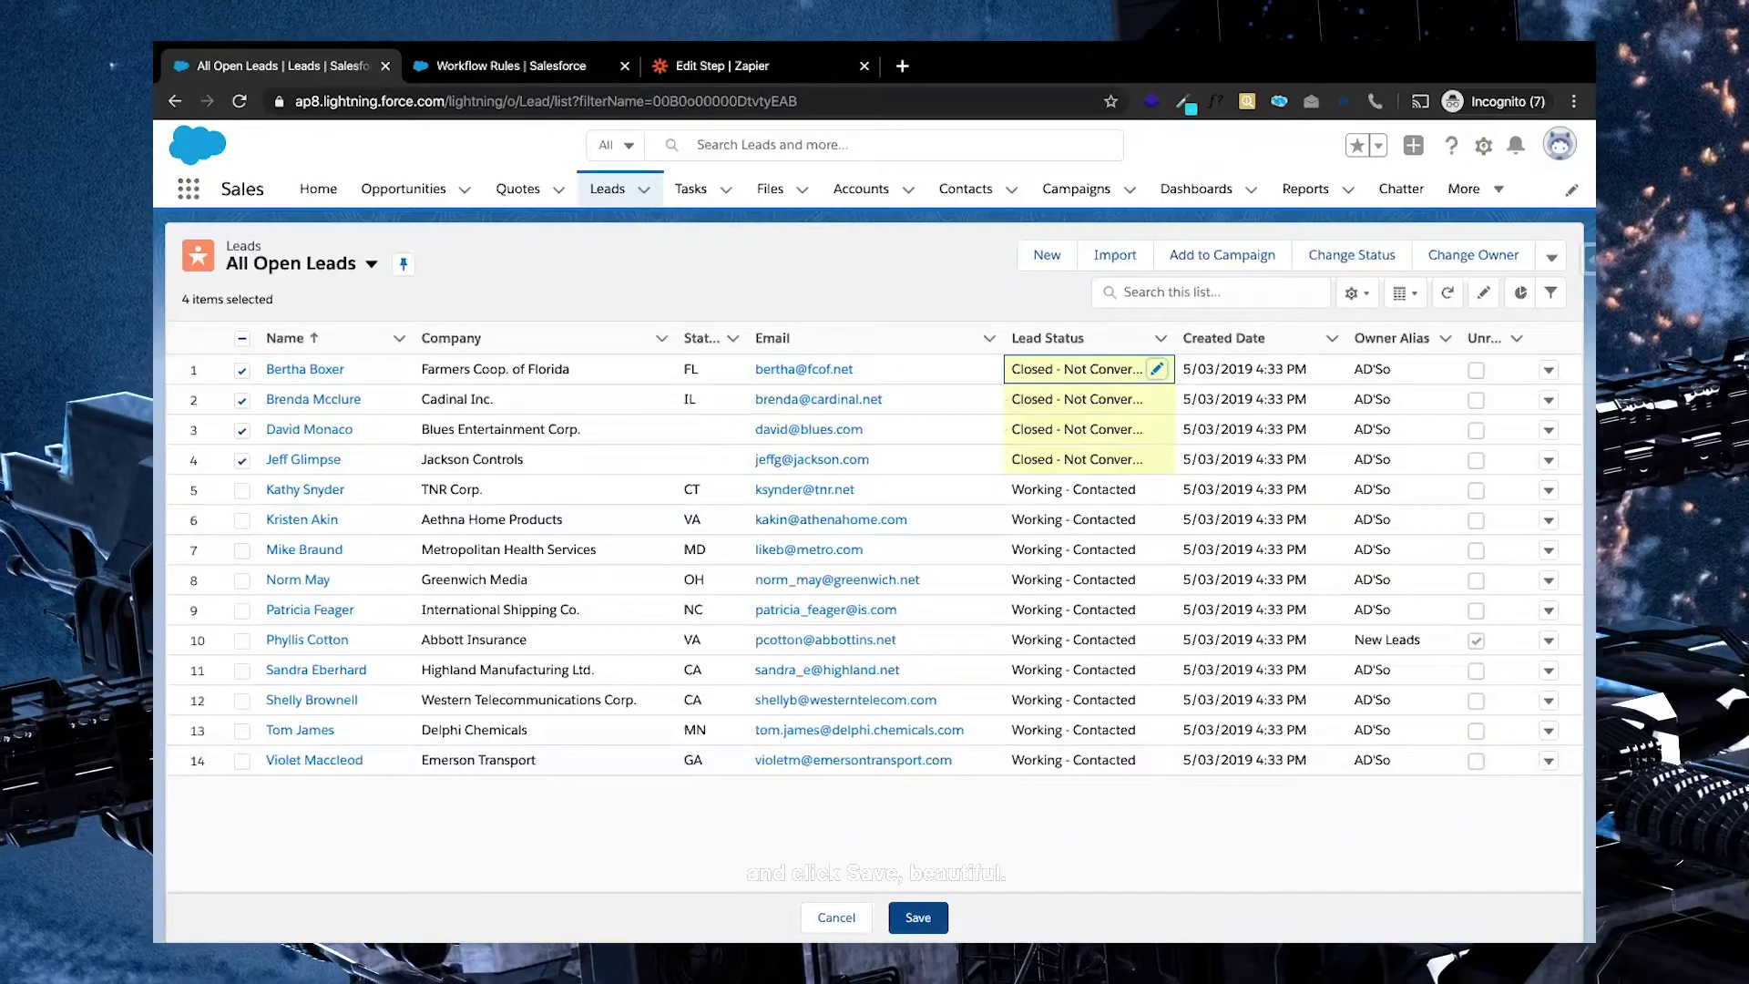
click(918, 918)
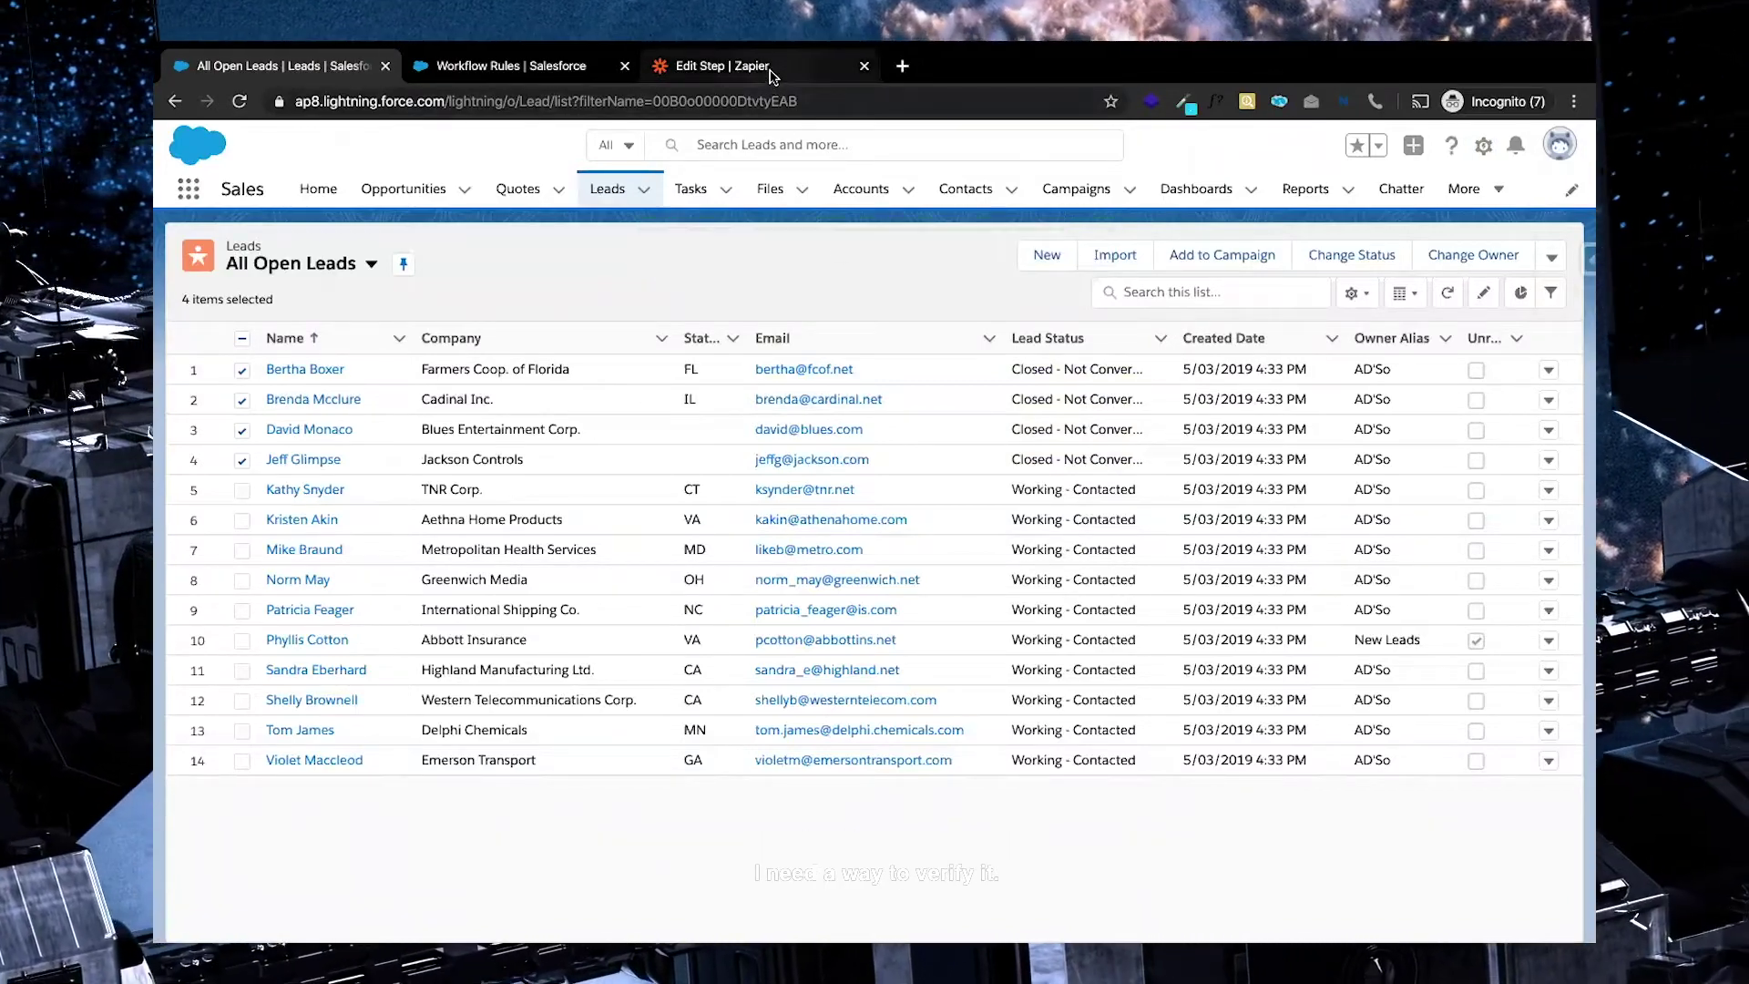
- Test the Catch Hook trigger and scroll through Request A's bundled lead sample data
click(729, 66)
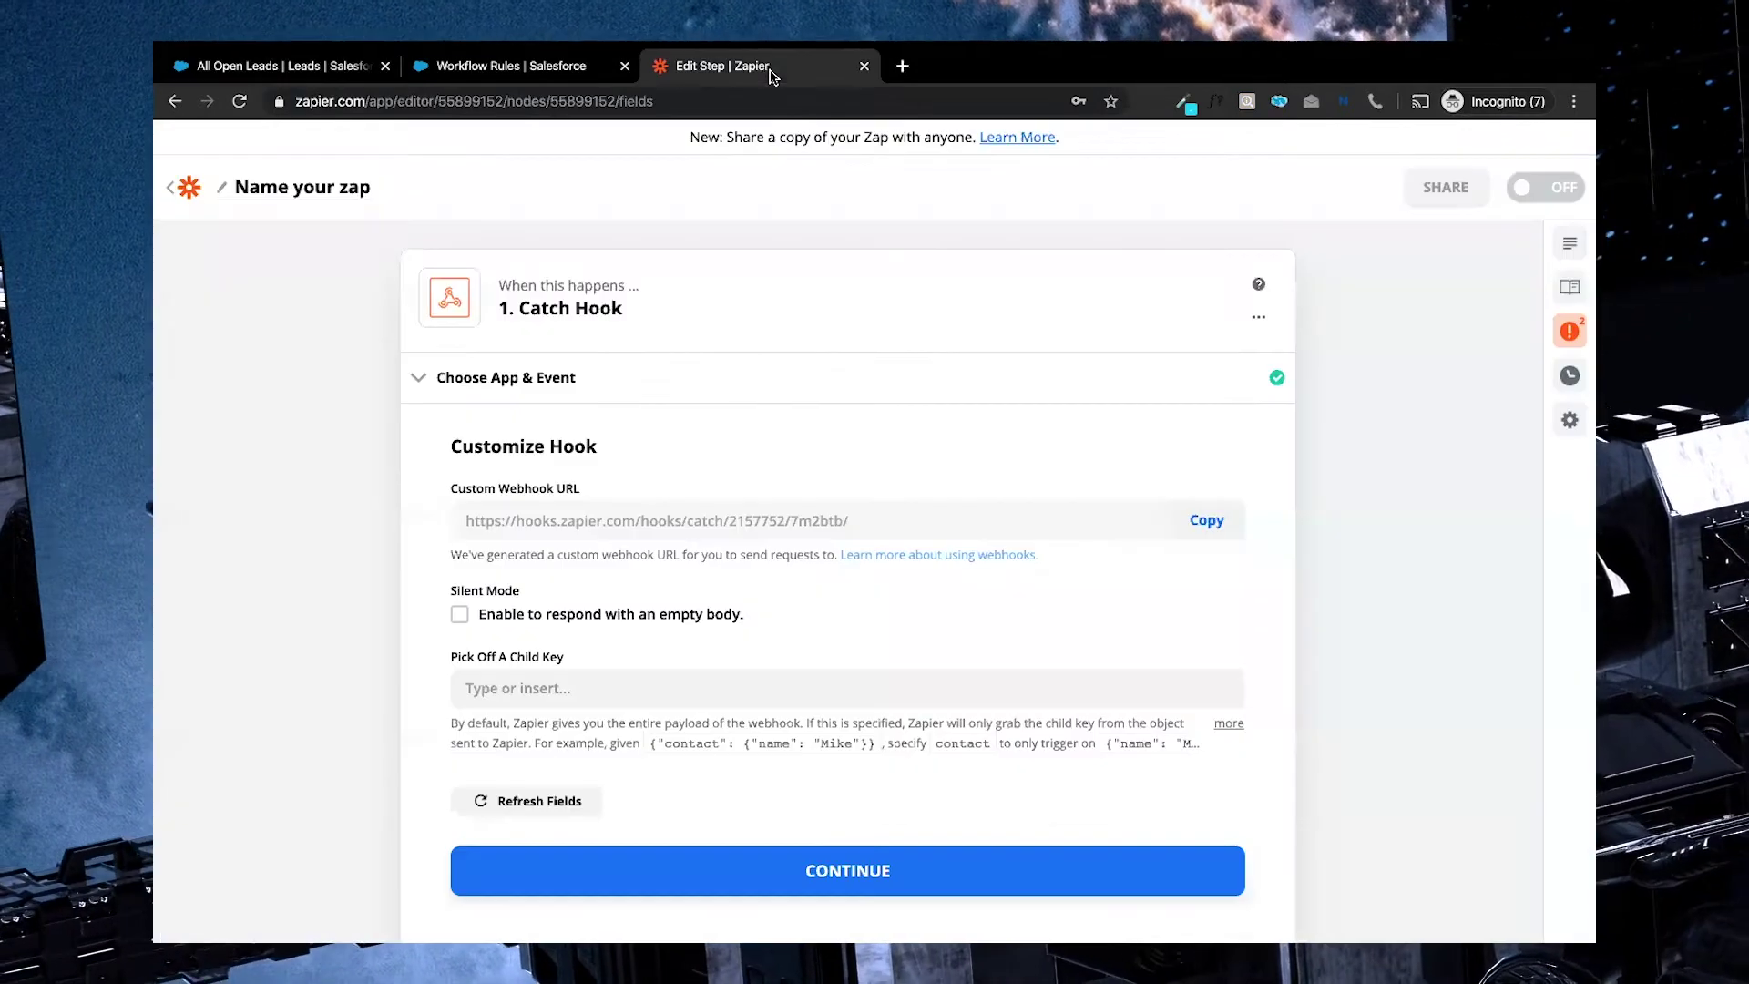
scroll(357, 637, down, 1)
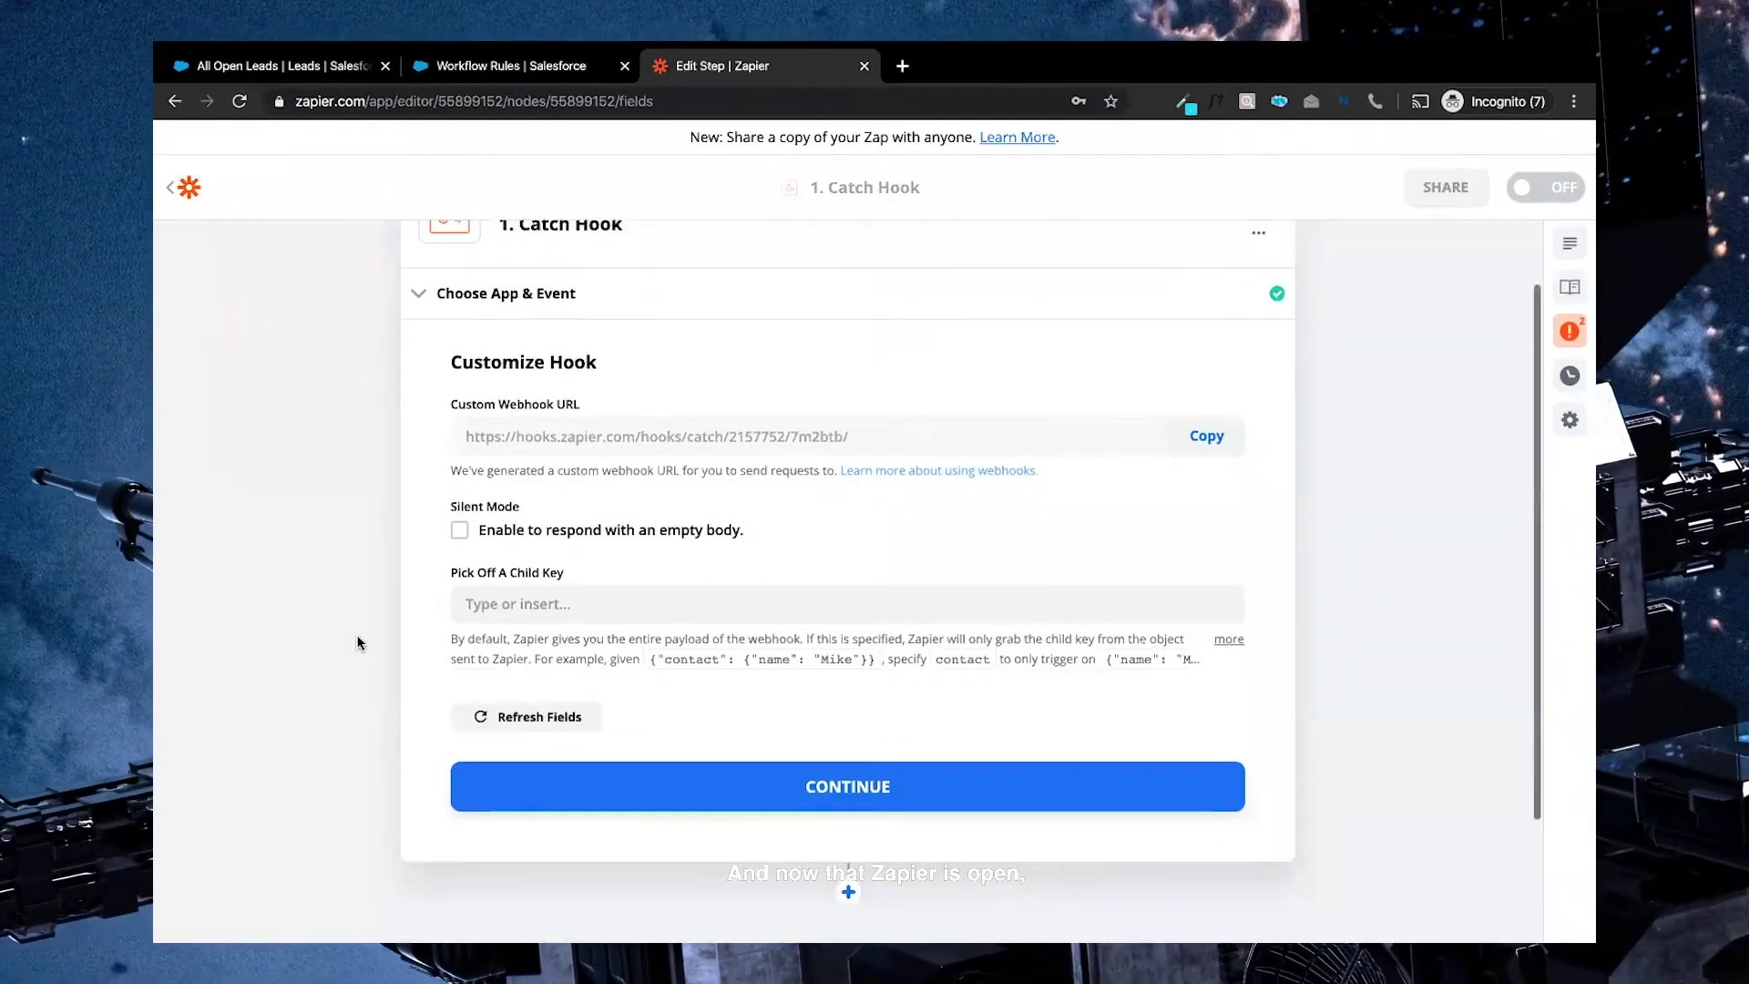
scroll(337, 630, up, 1)
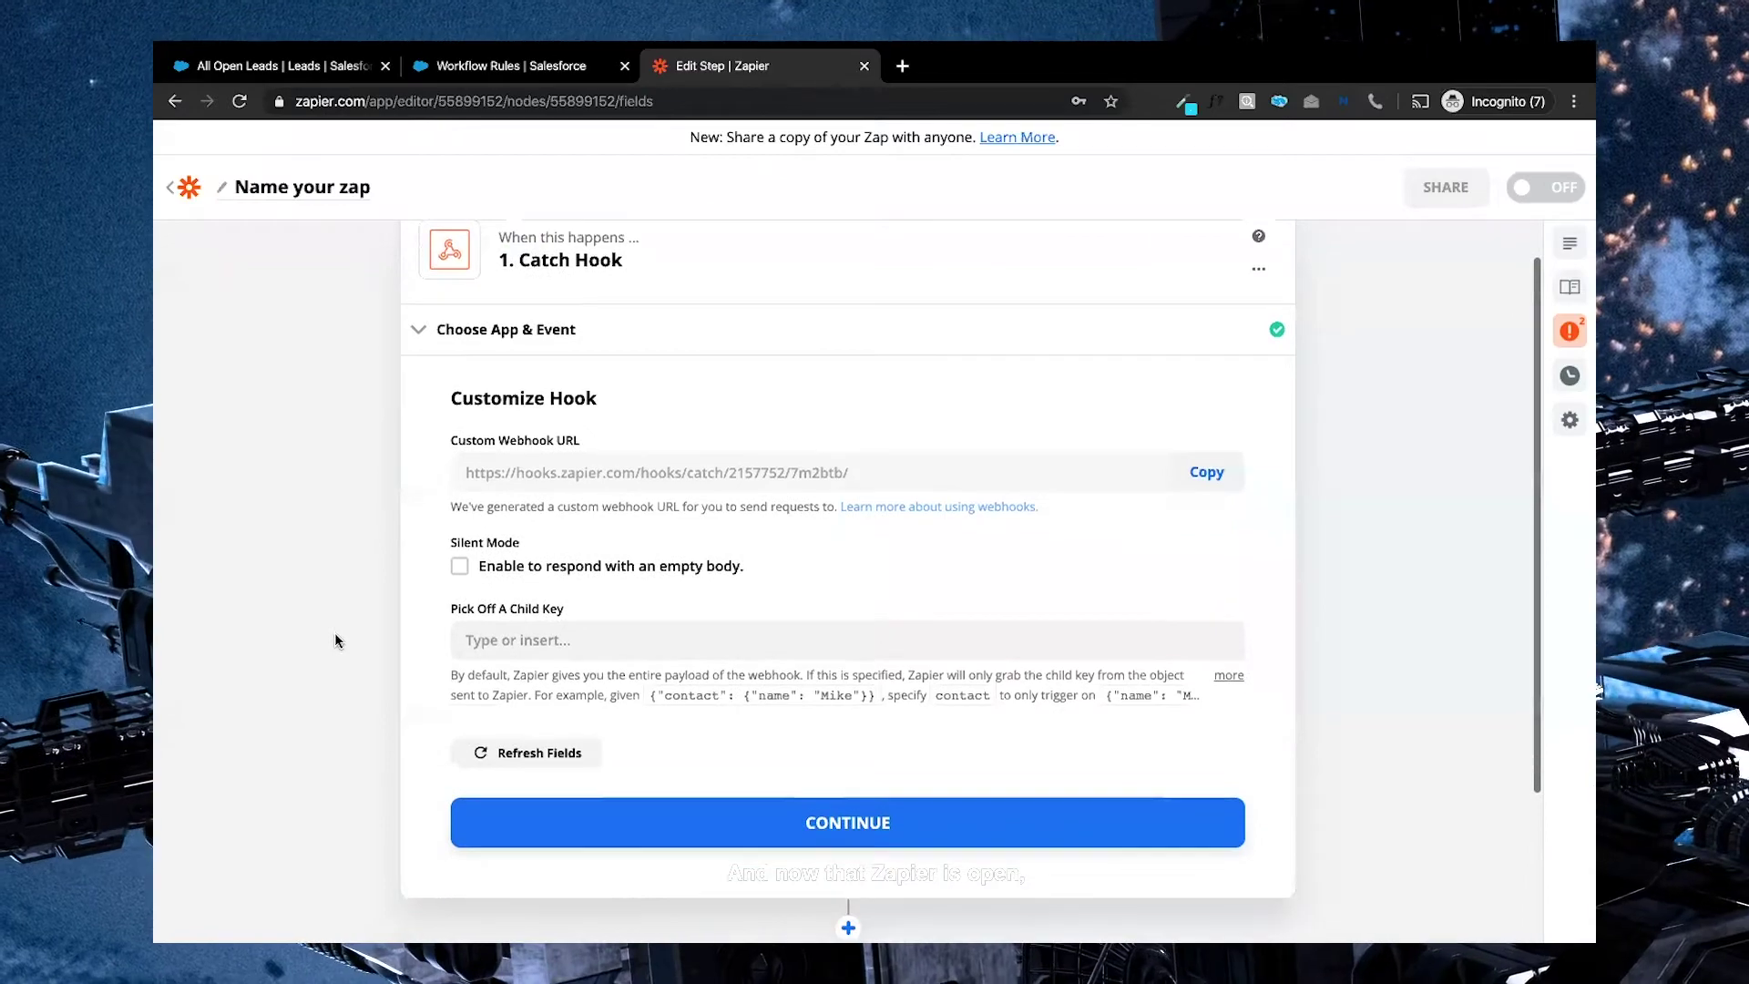
click(792, 826)
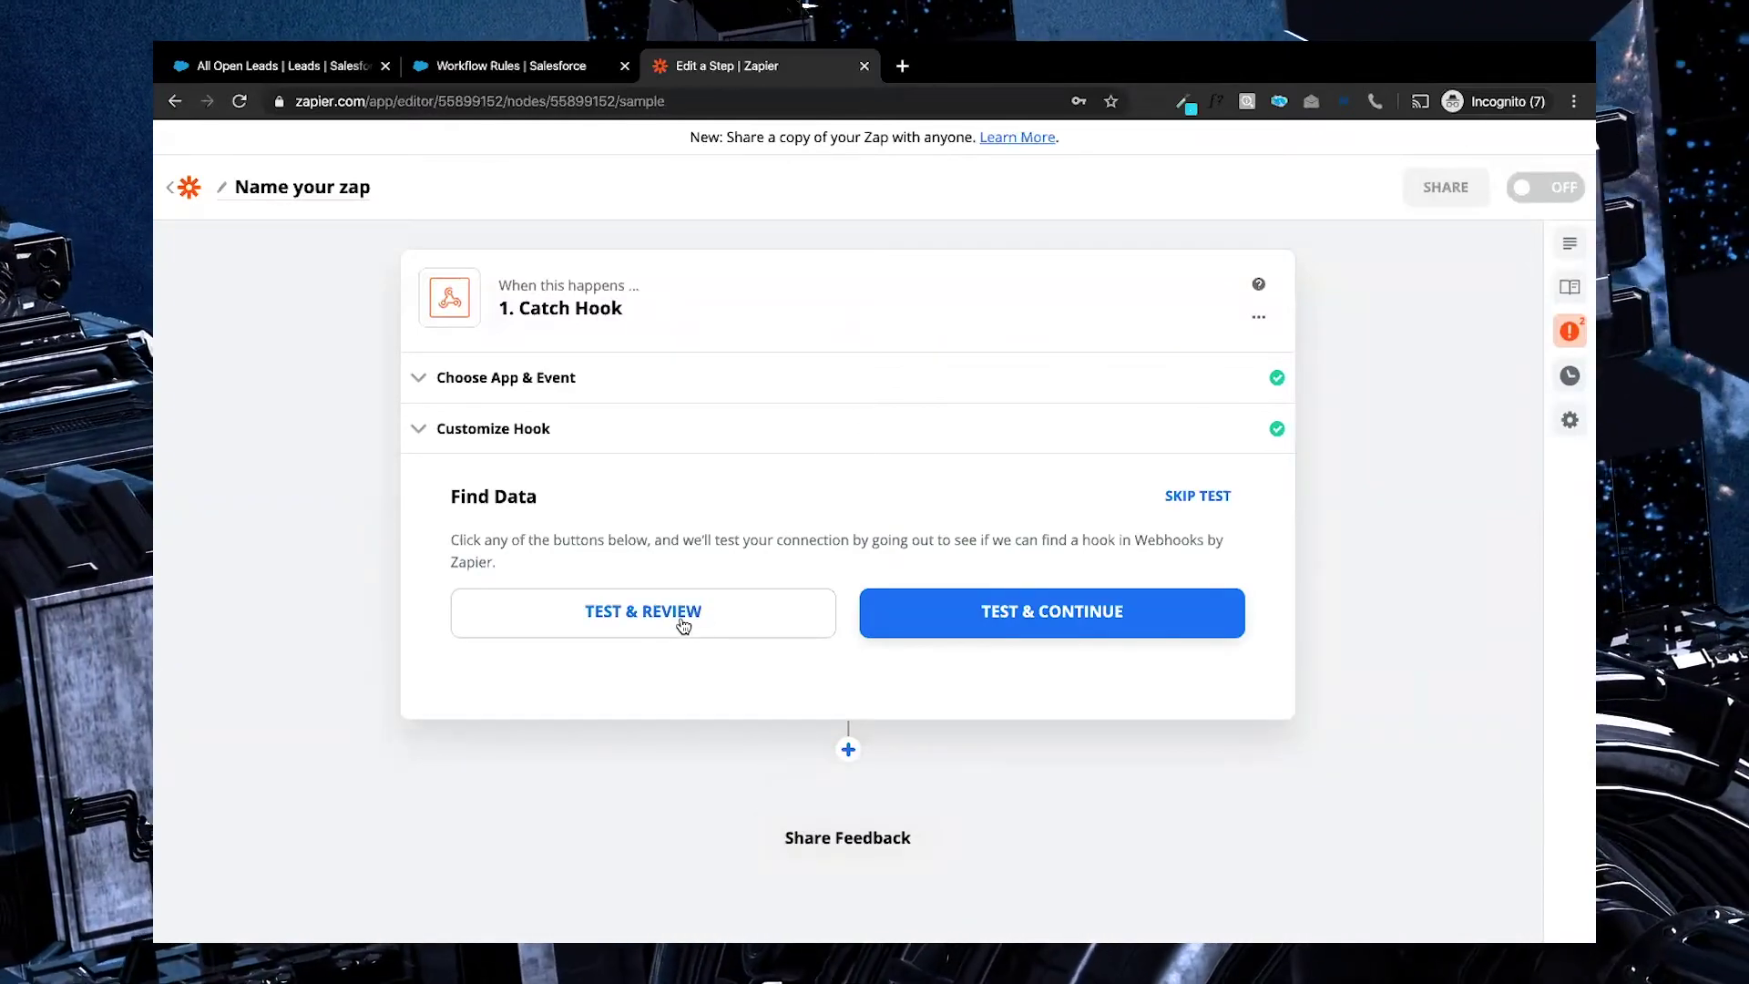
click(682, 623)
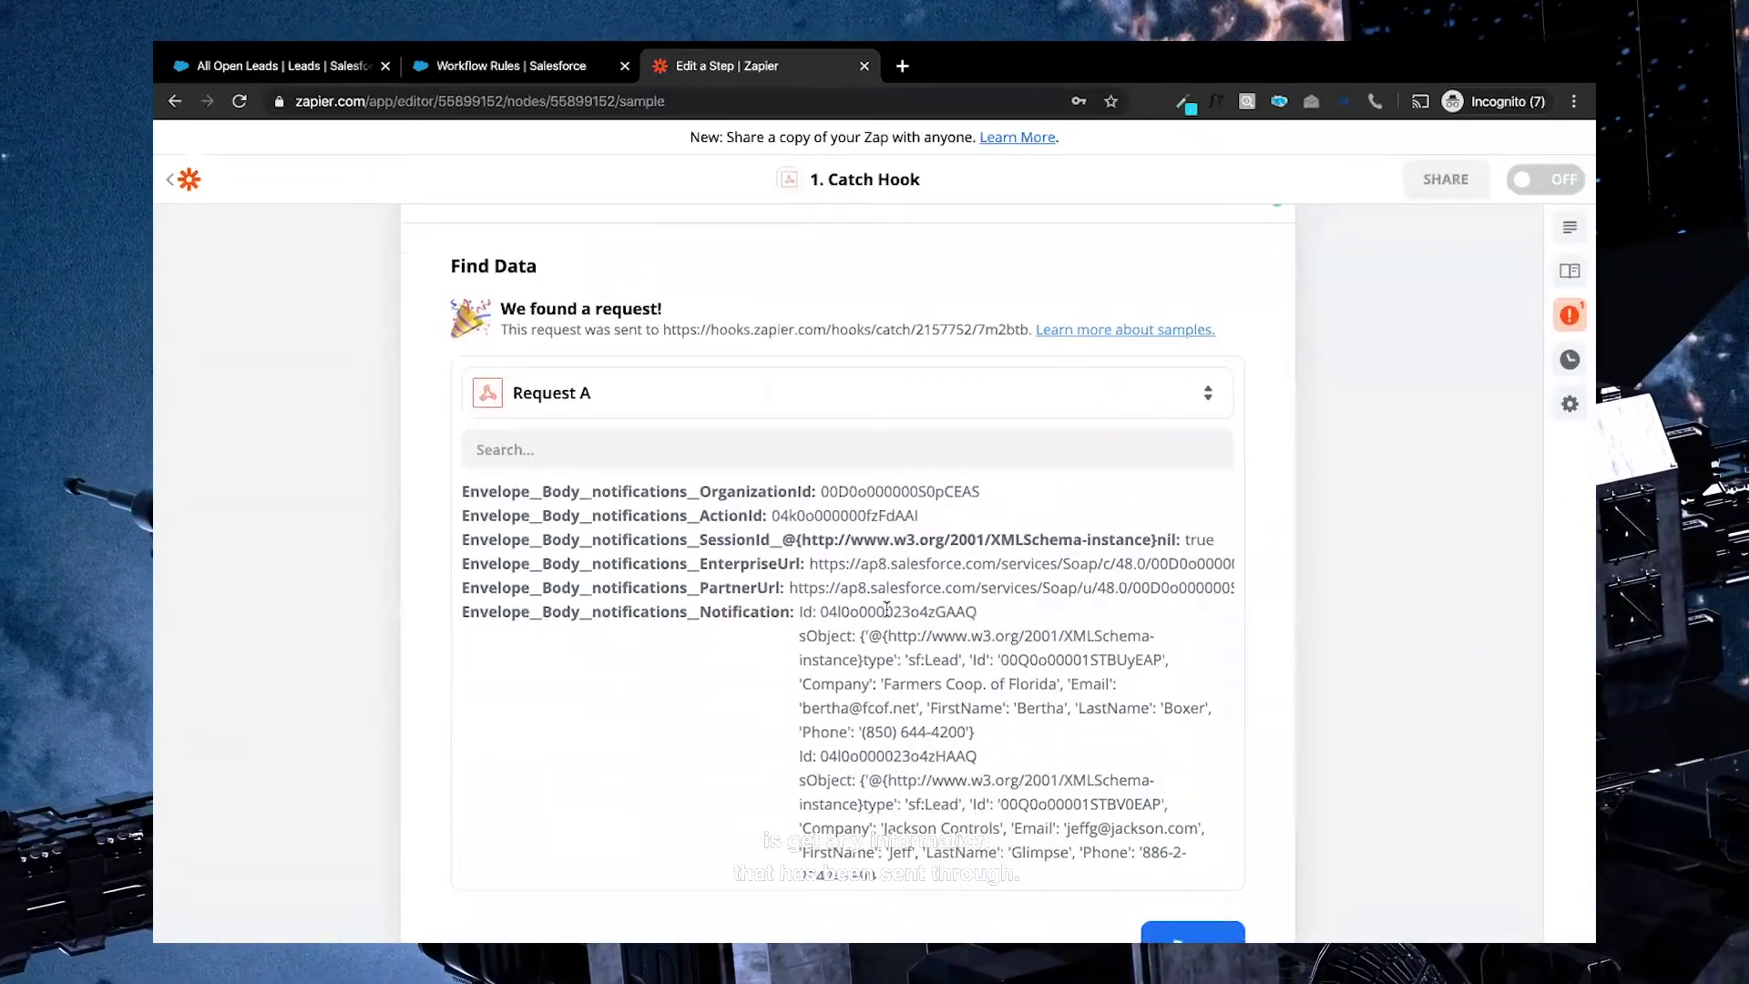
scroll(868, 577, down, 4)
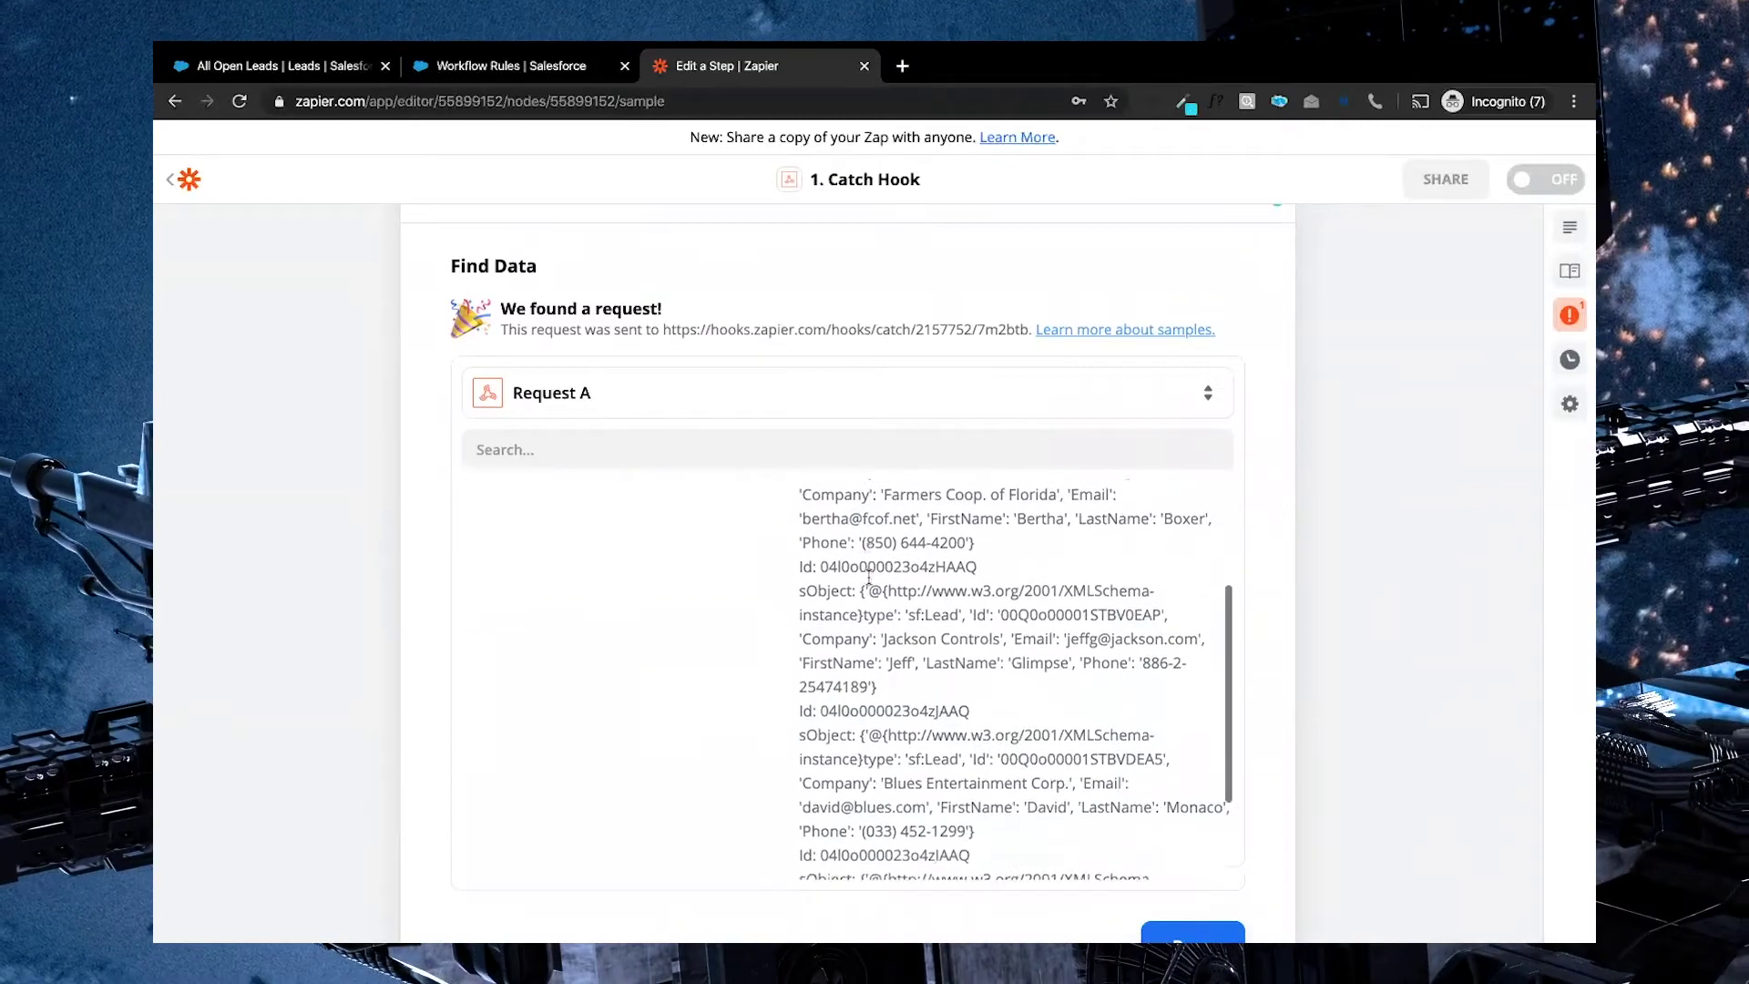
scroll(868, 576, down, 1)
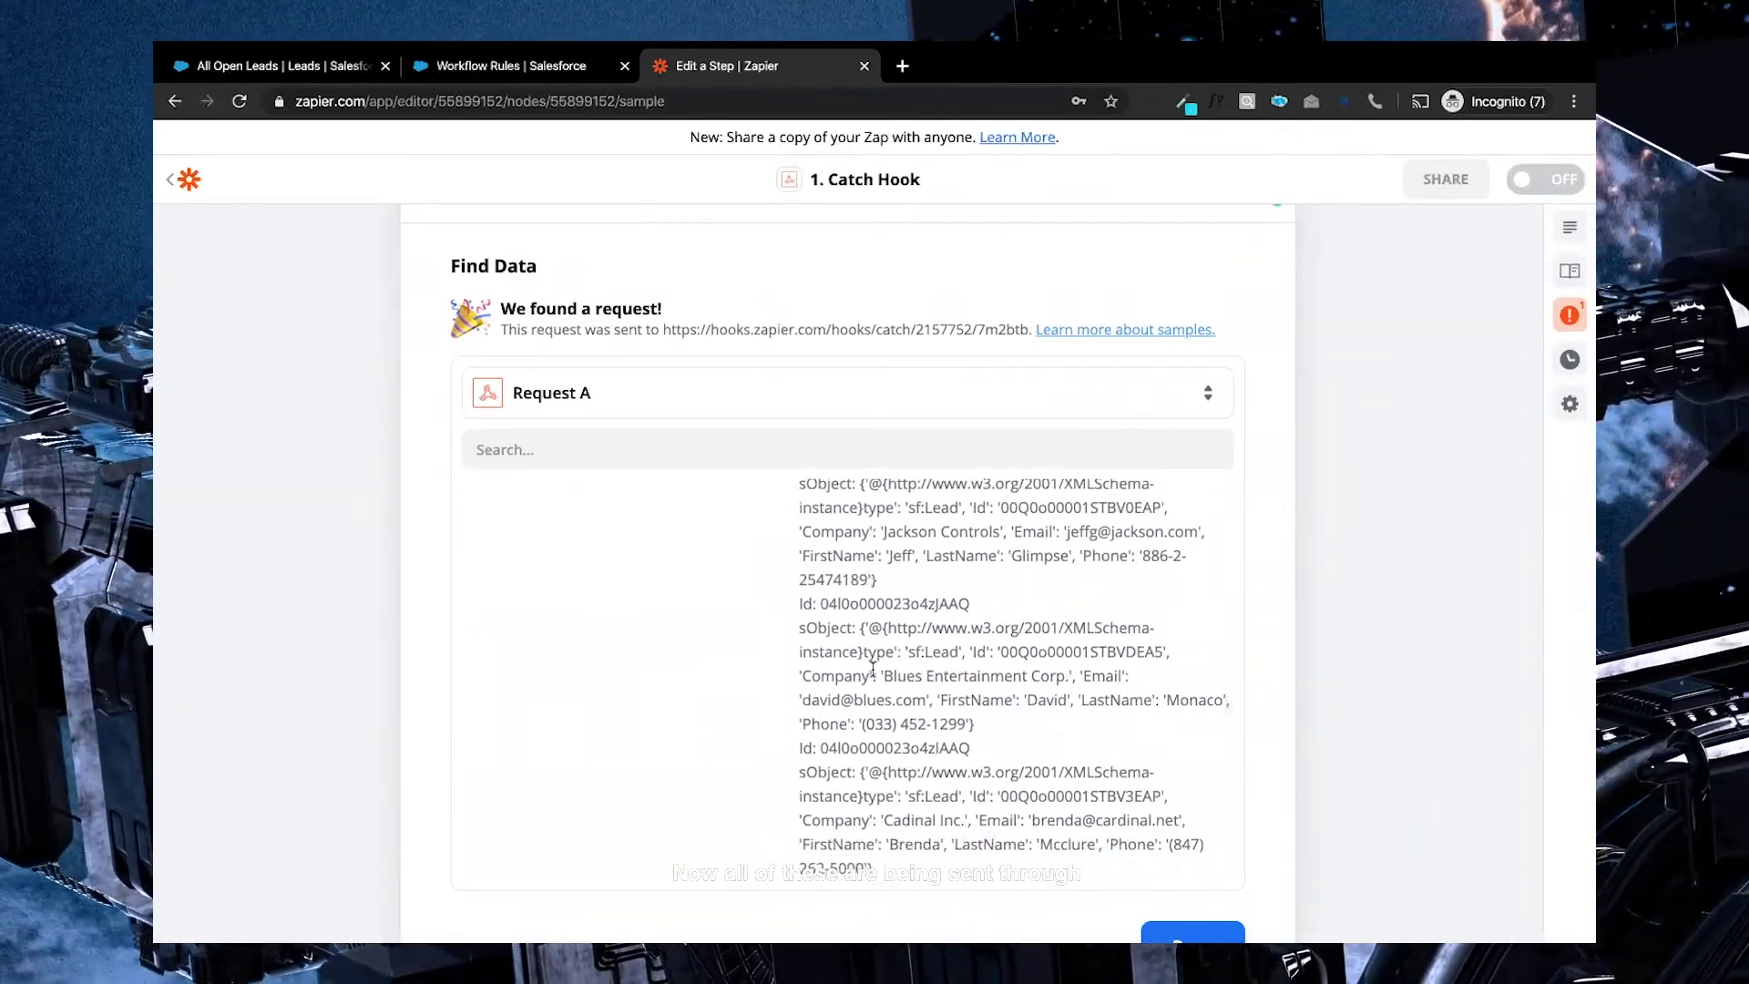
scroll(872, 669, down, 1)
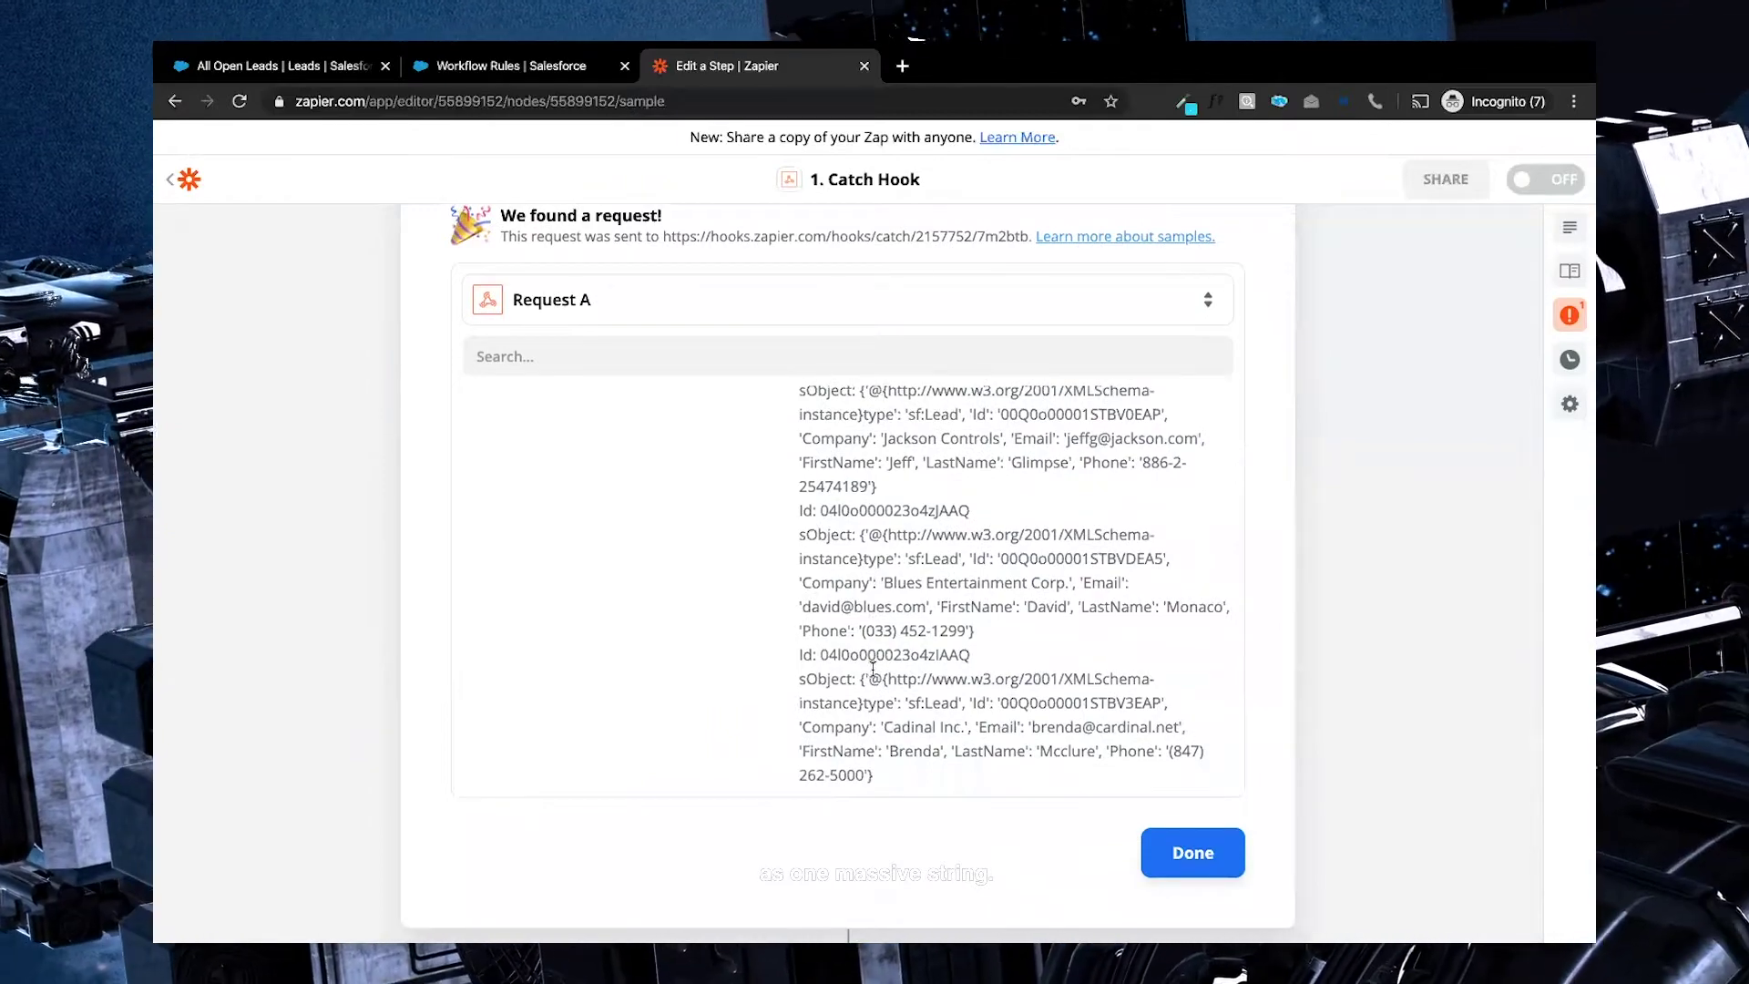
scroll(873, 670, down, 1)
scroll(872, 669, up, 5)
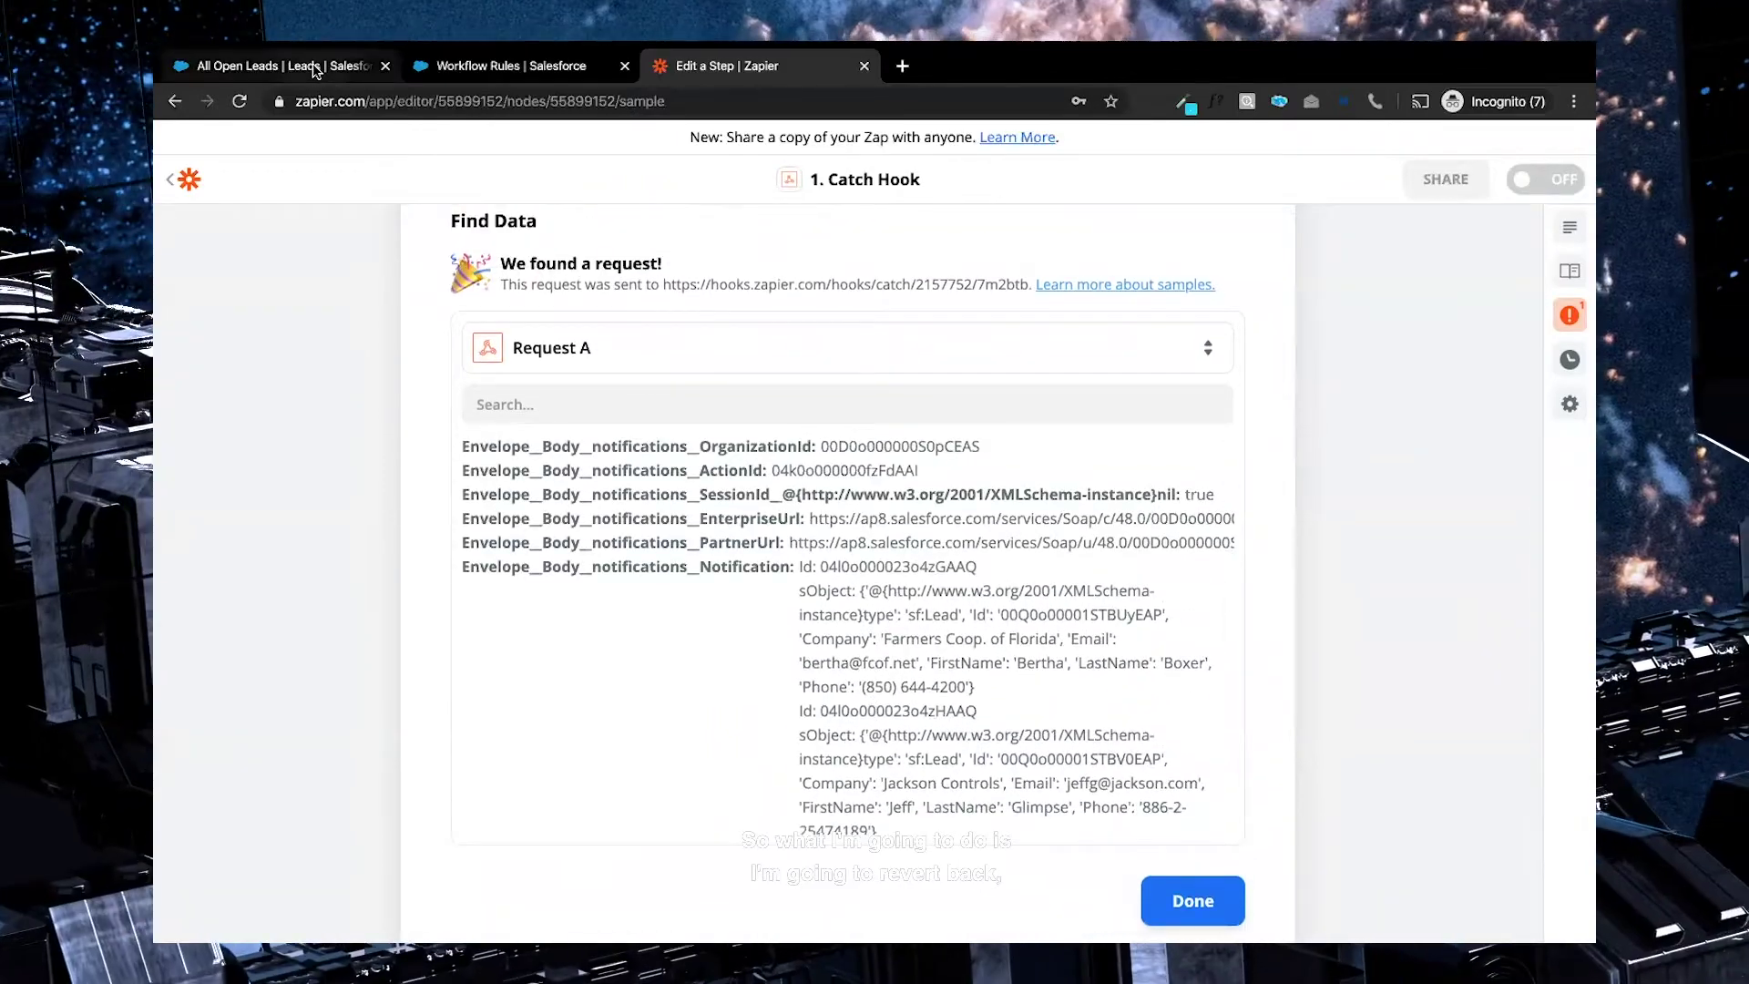
- Clear the checked rows and save the TNR Corp. lead with status Closed - Not Converted
key(ctrl+1)
click(241, 338)
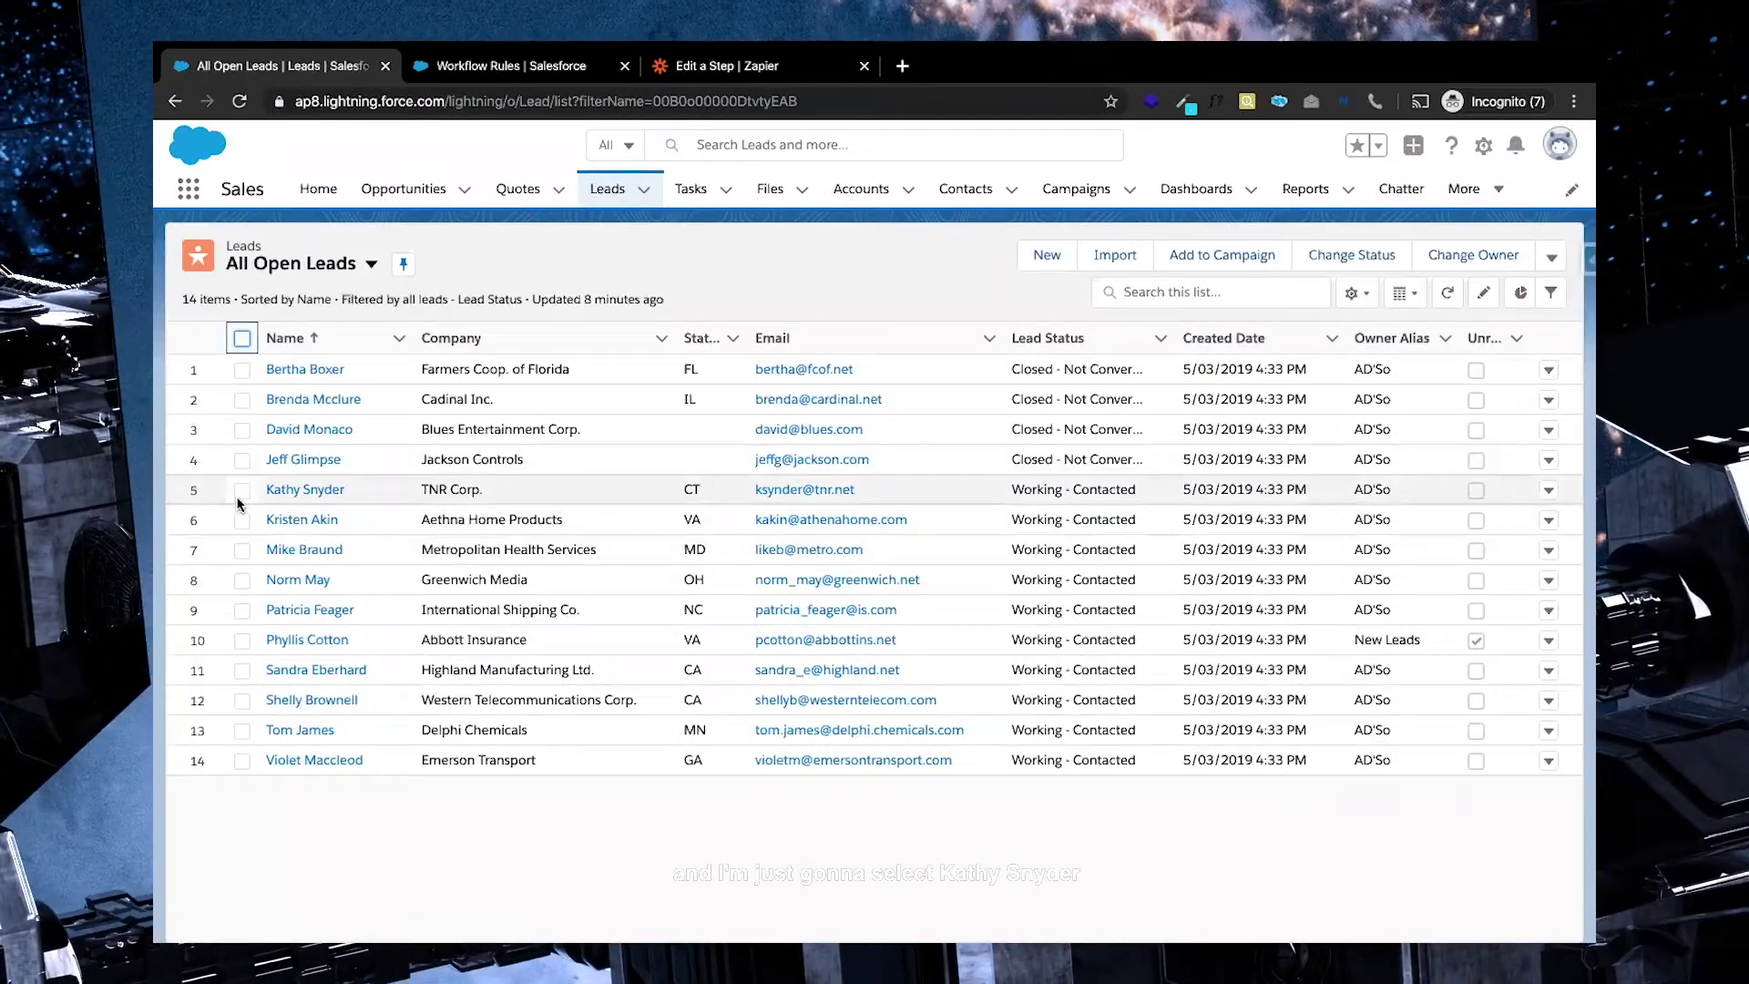
click(242, 490)
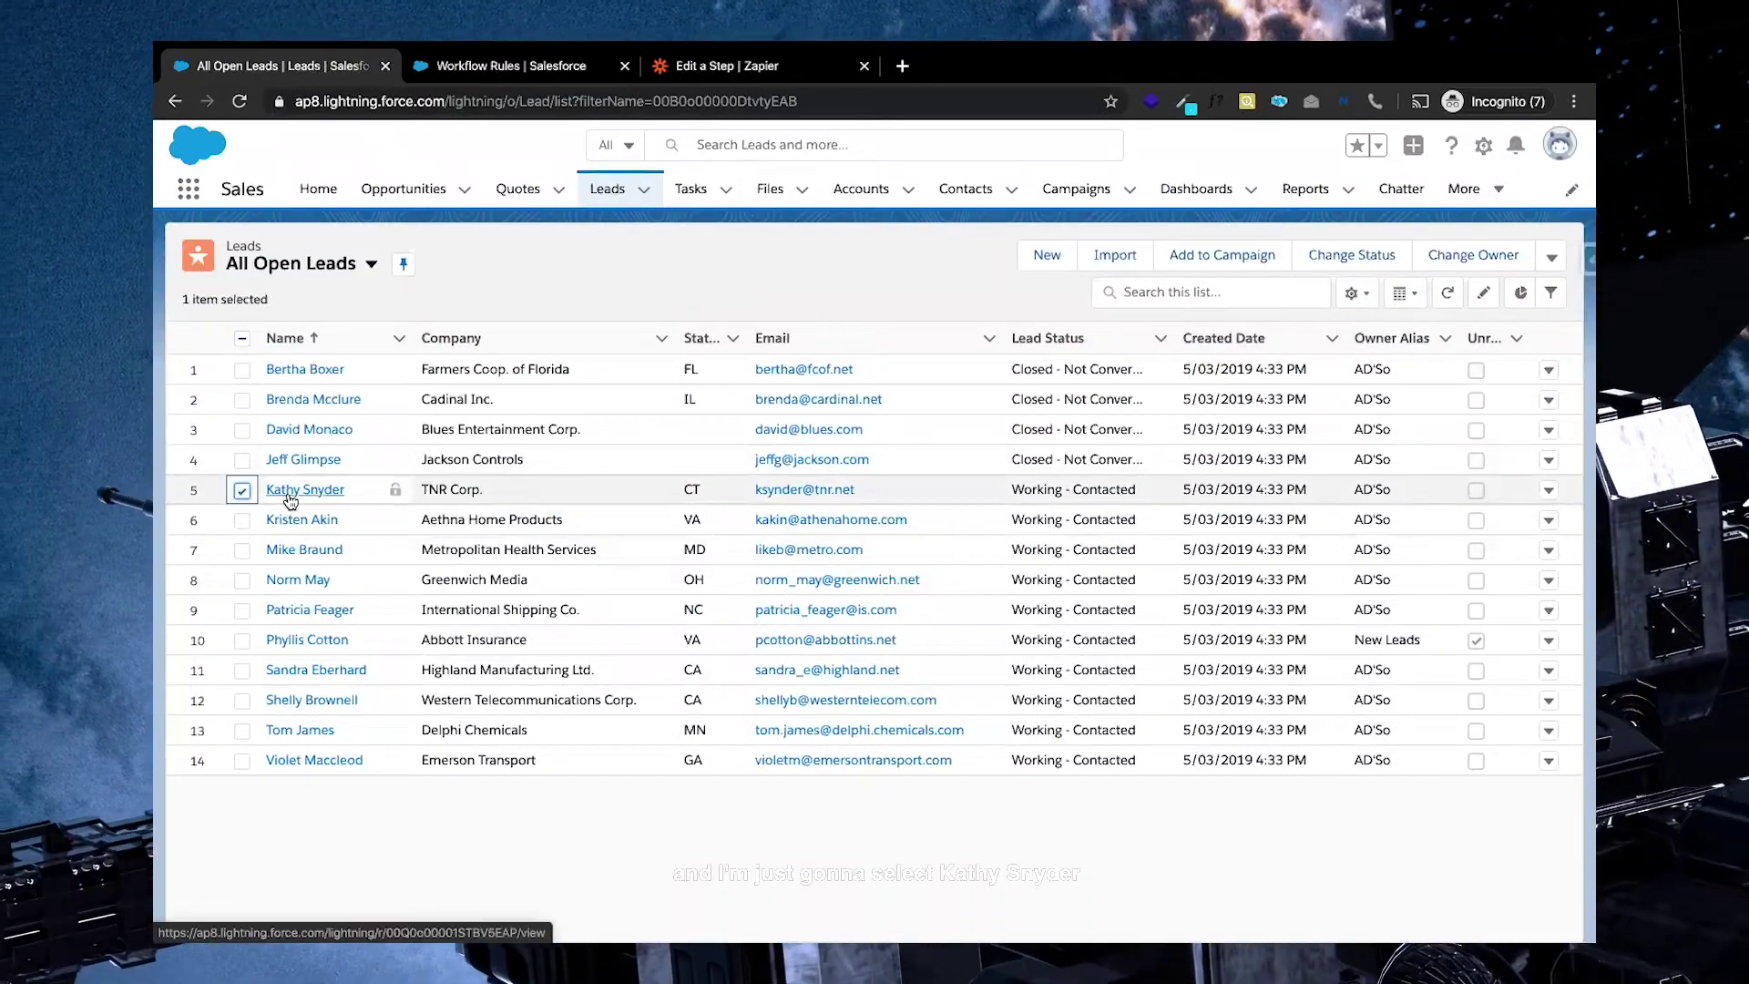
click(1157, 489)
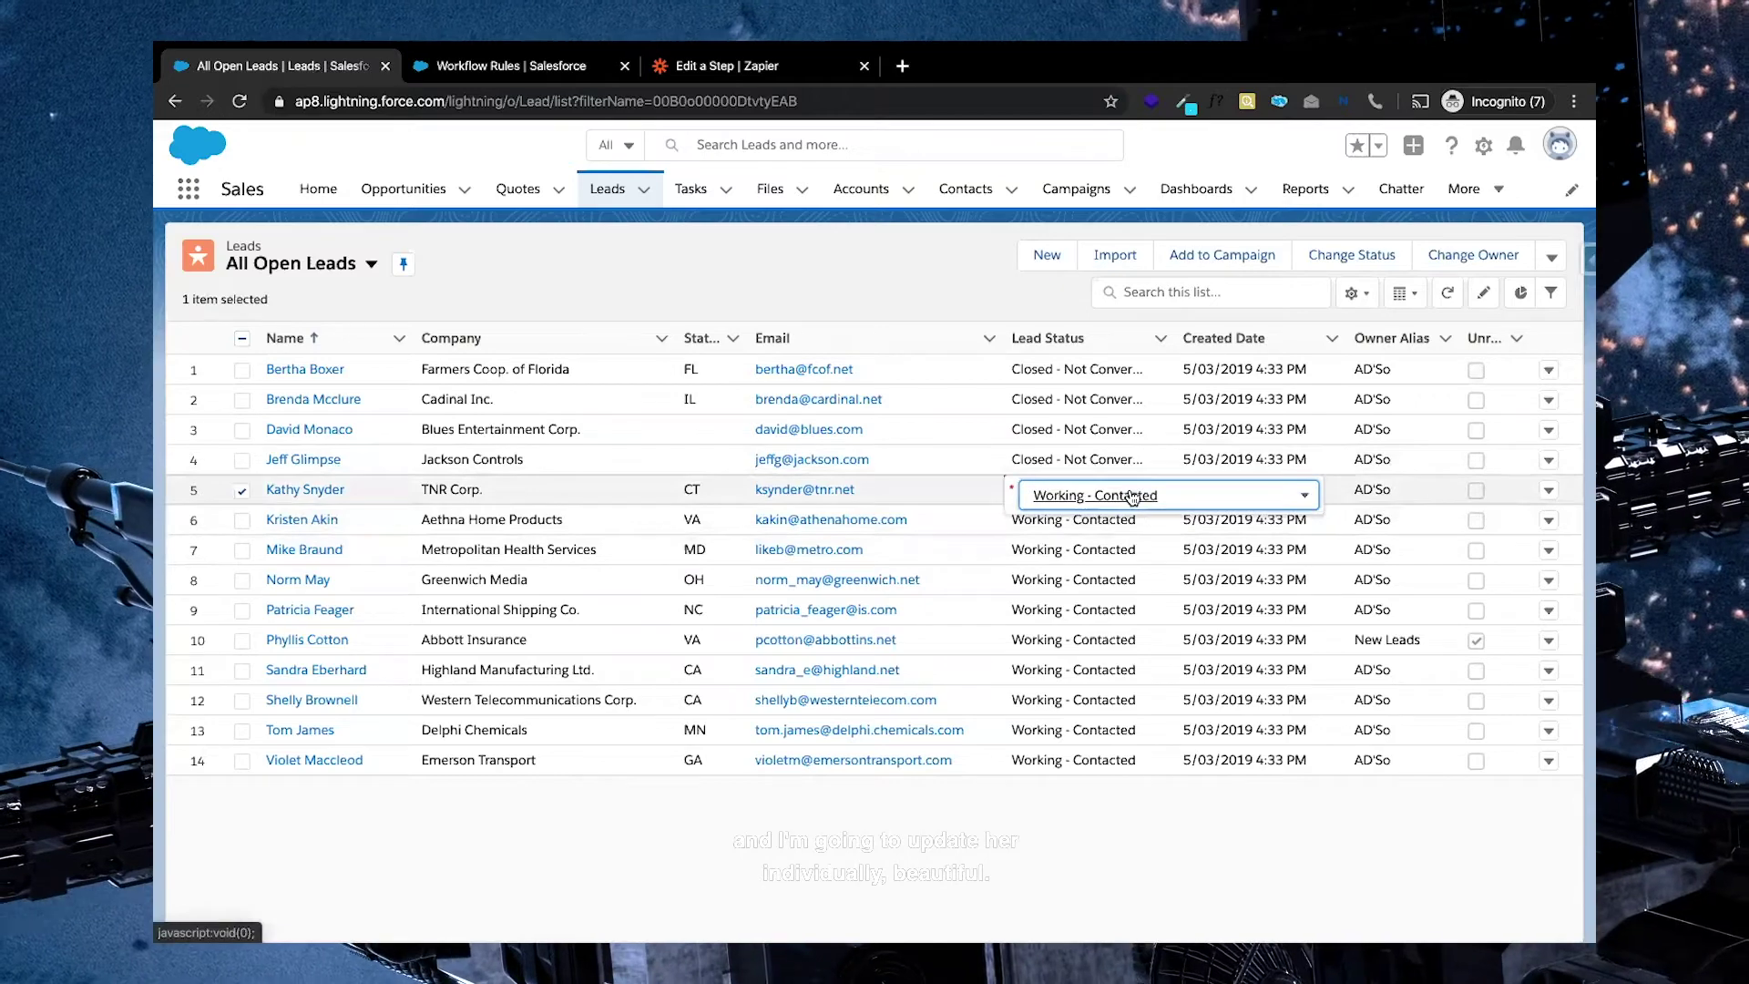
click(1119, 673)
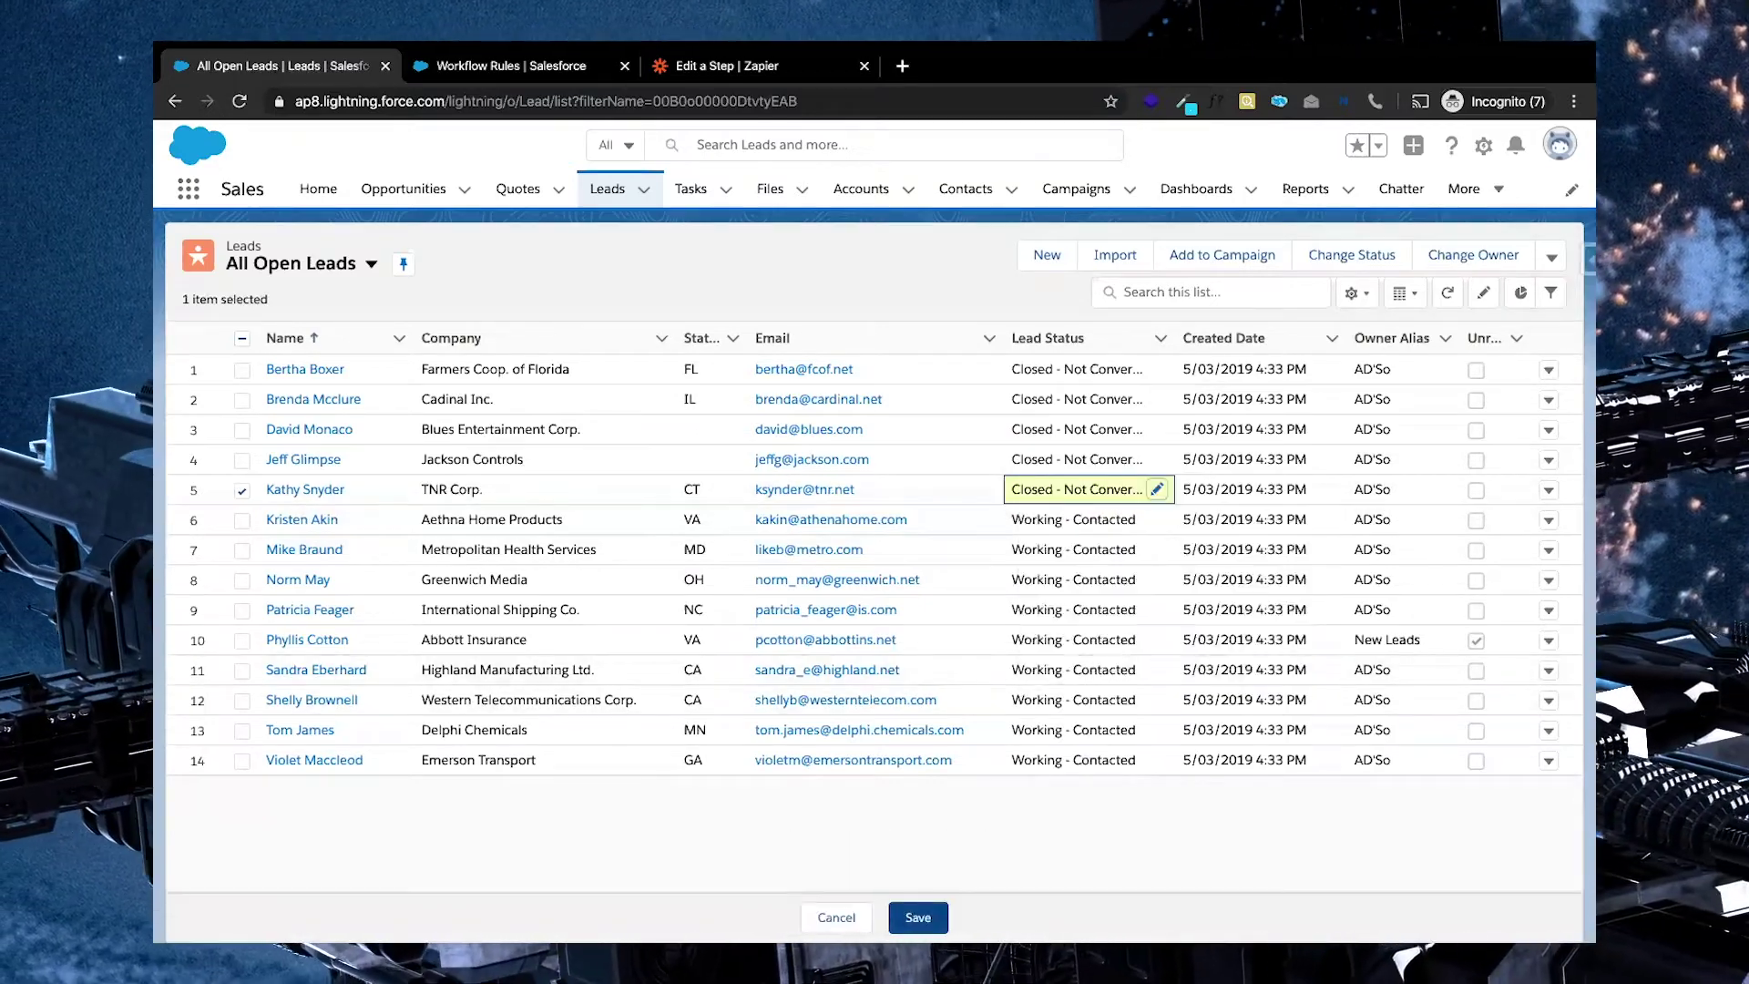
click(918, 918)
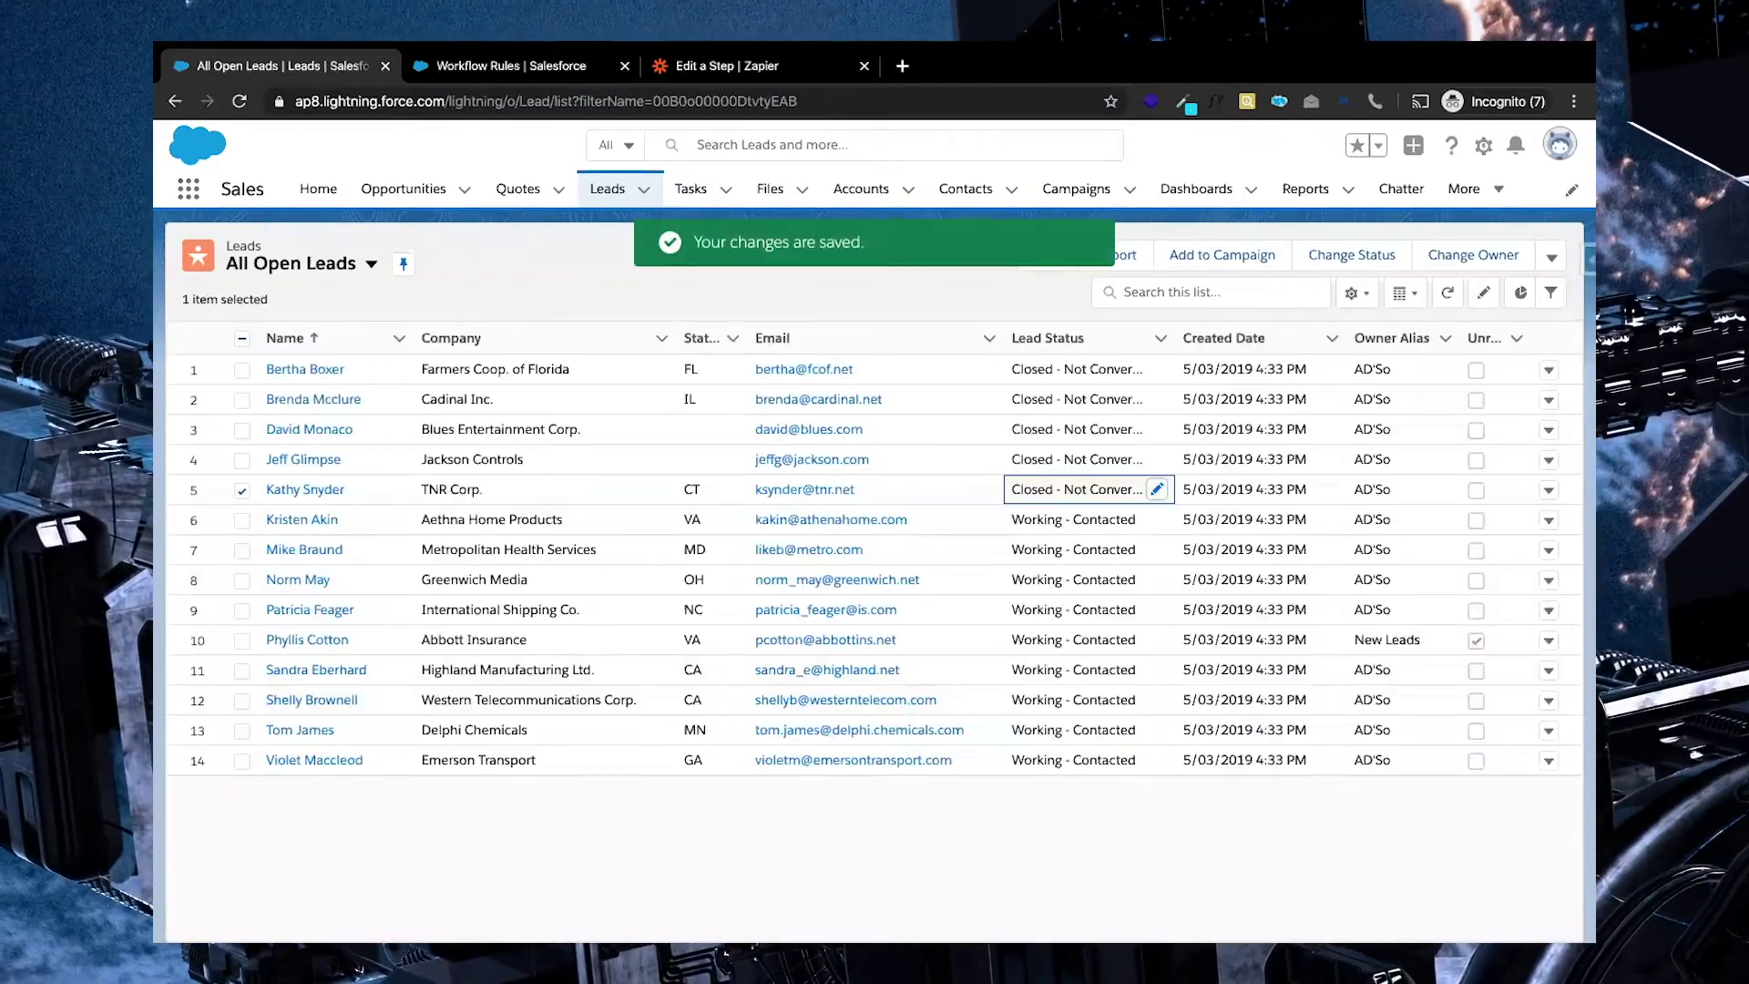
- Mark the Catch Hook step done and reopen its Find Data section to reload samples
click(712, 68)
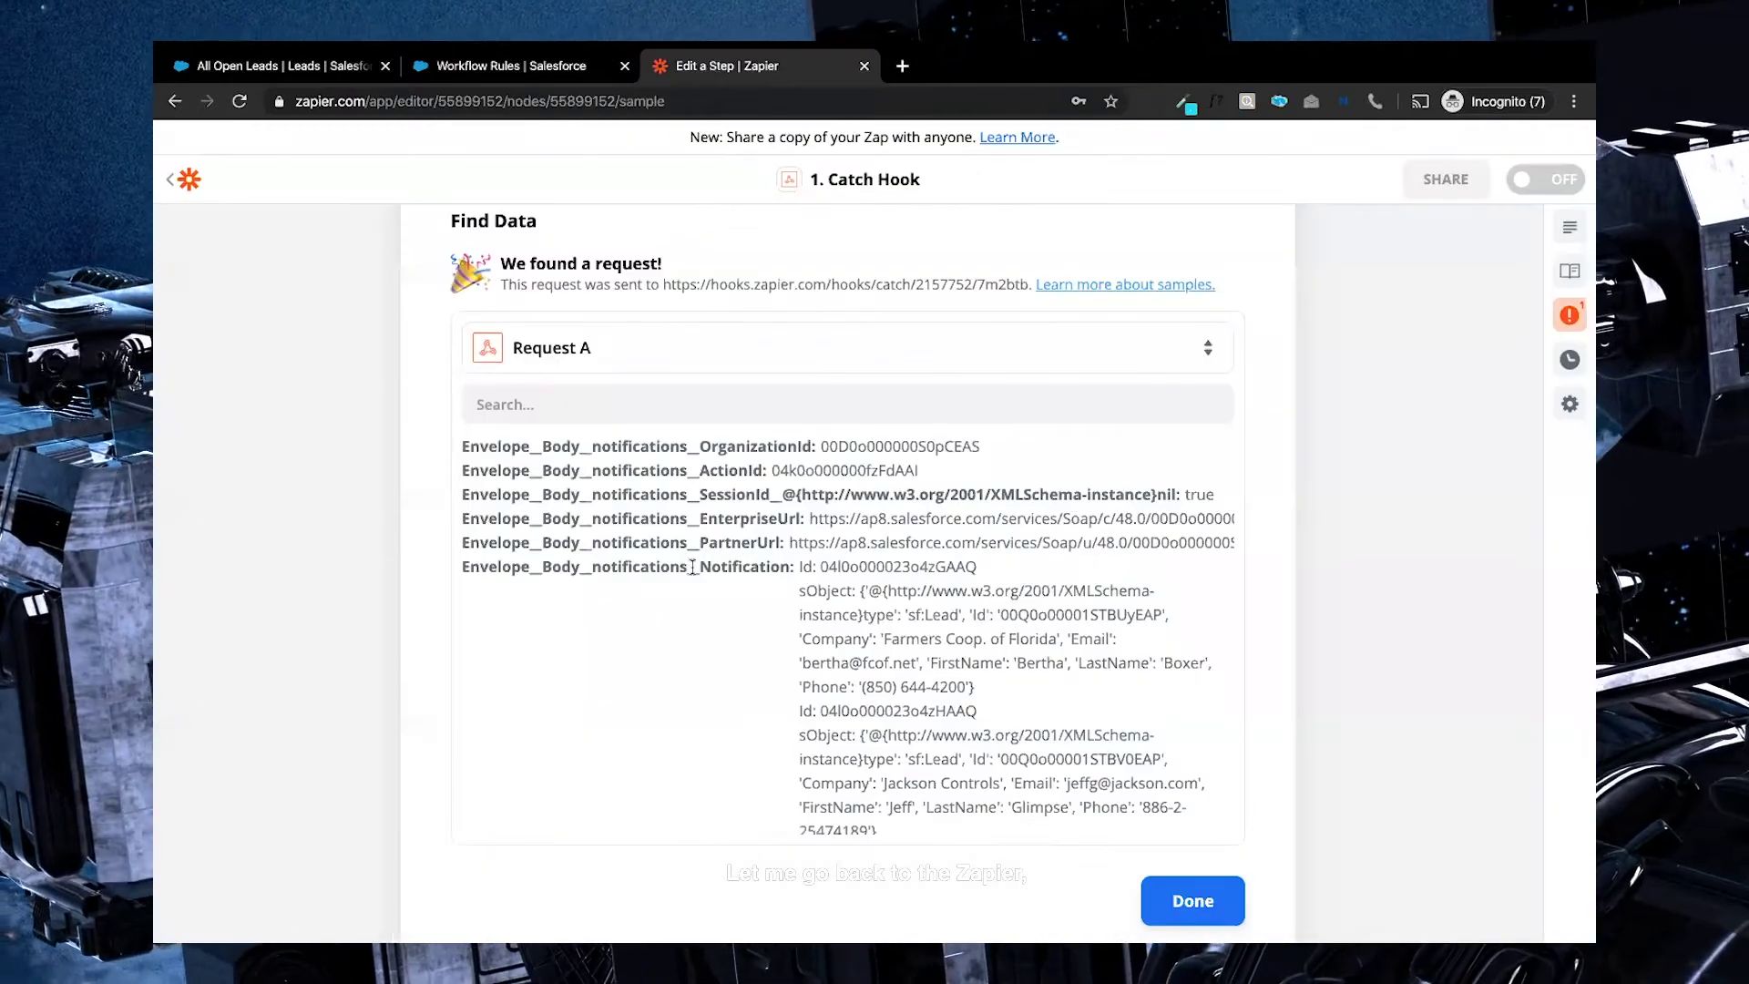
scroll(714, 719, down, 5)
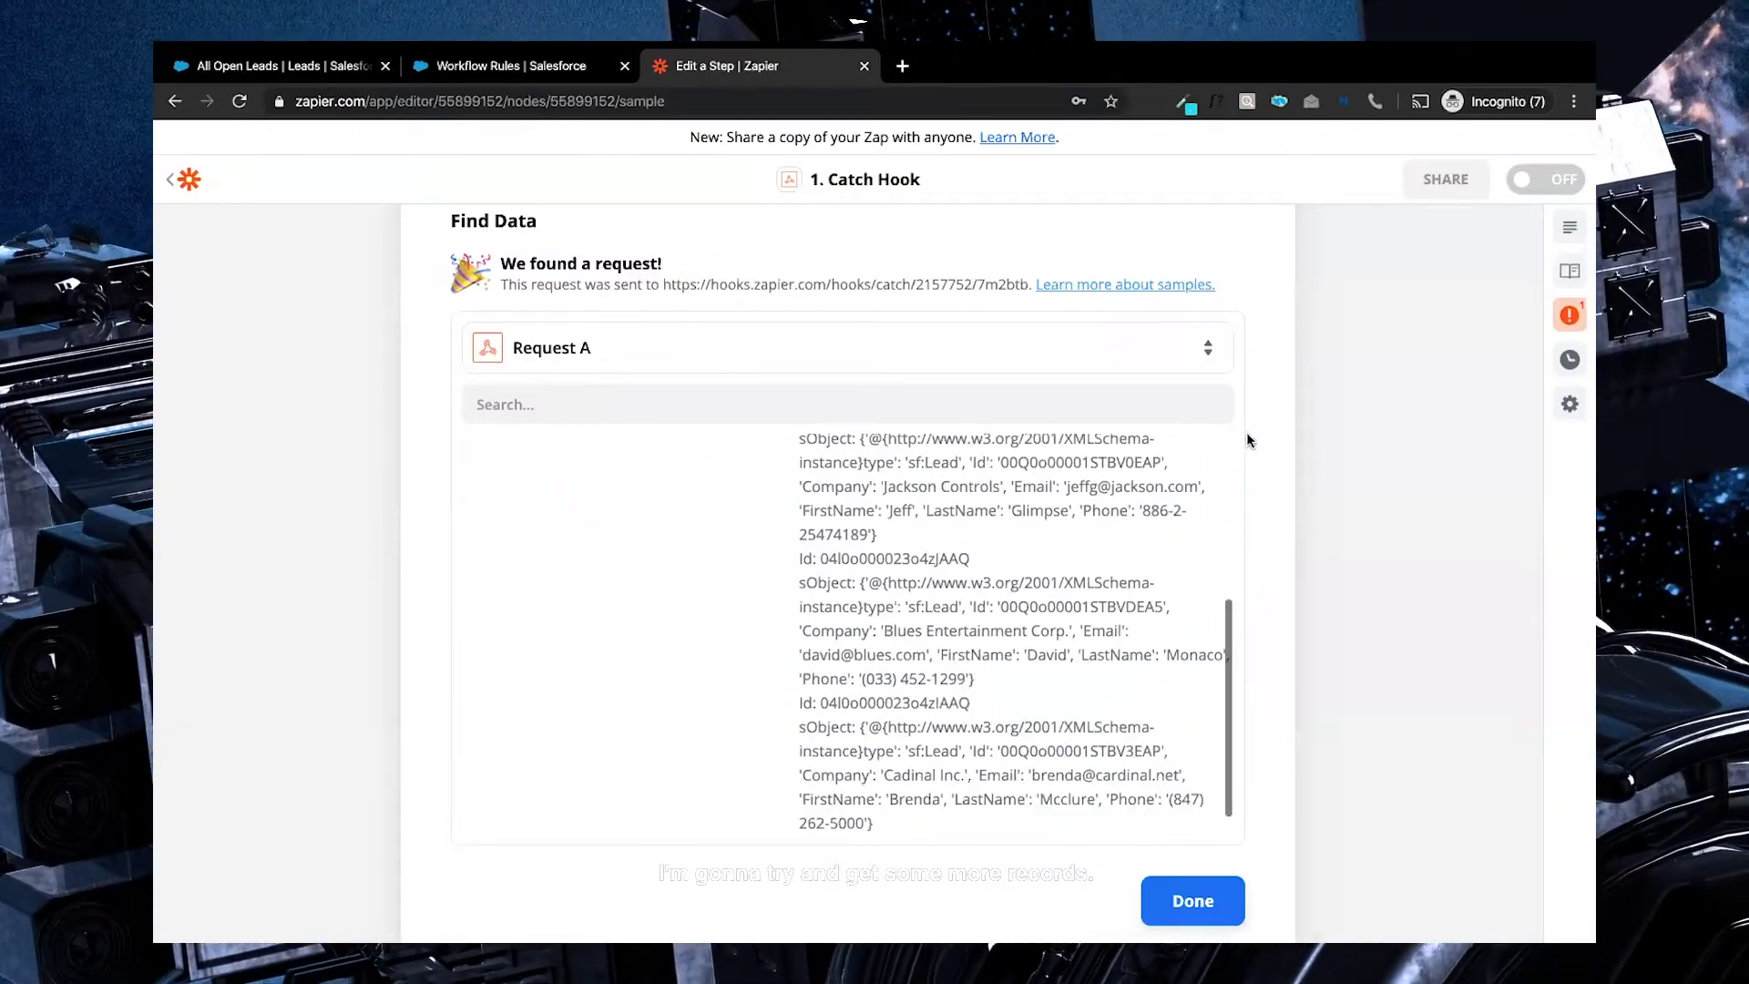
scroll(1248, 441, up, 3)
scroll(1248, 440, down, 5)
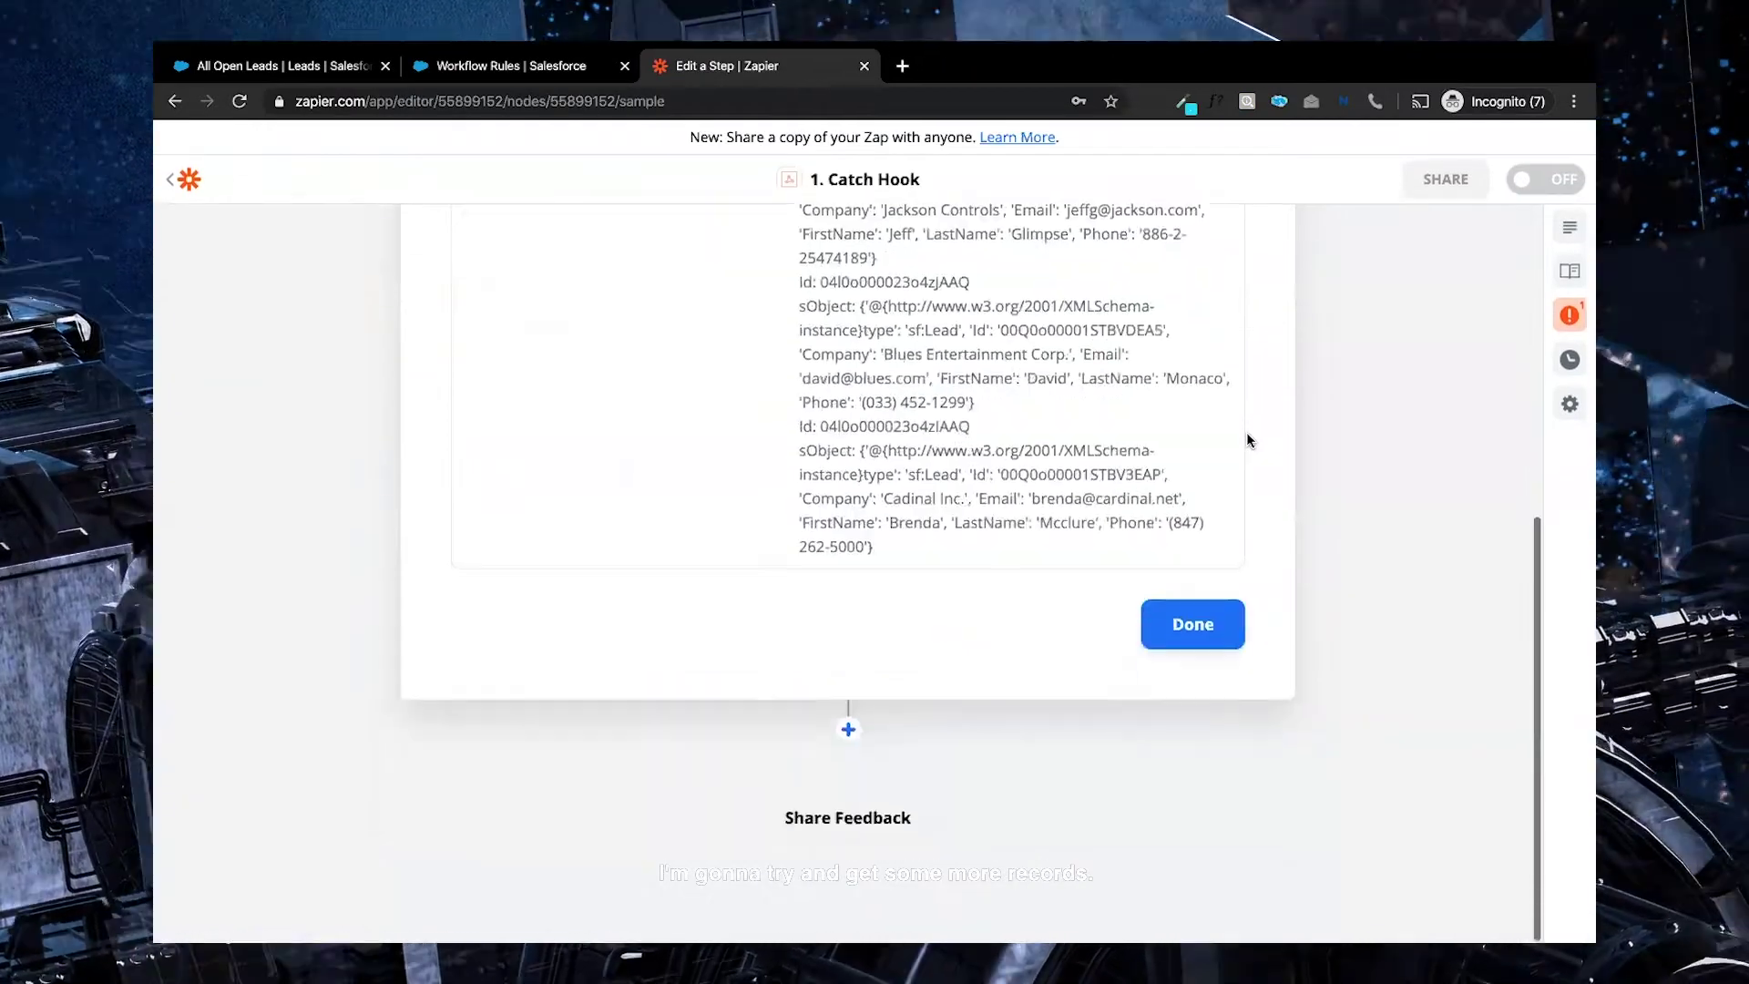
click(1193, 621)
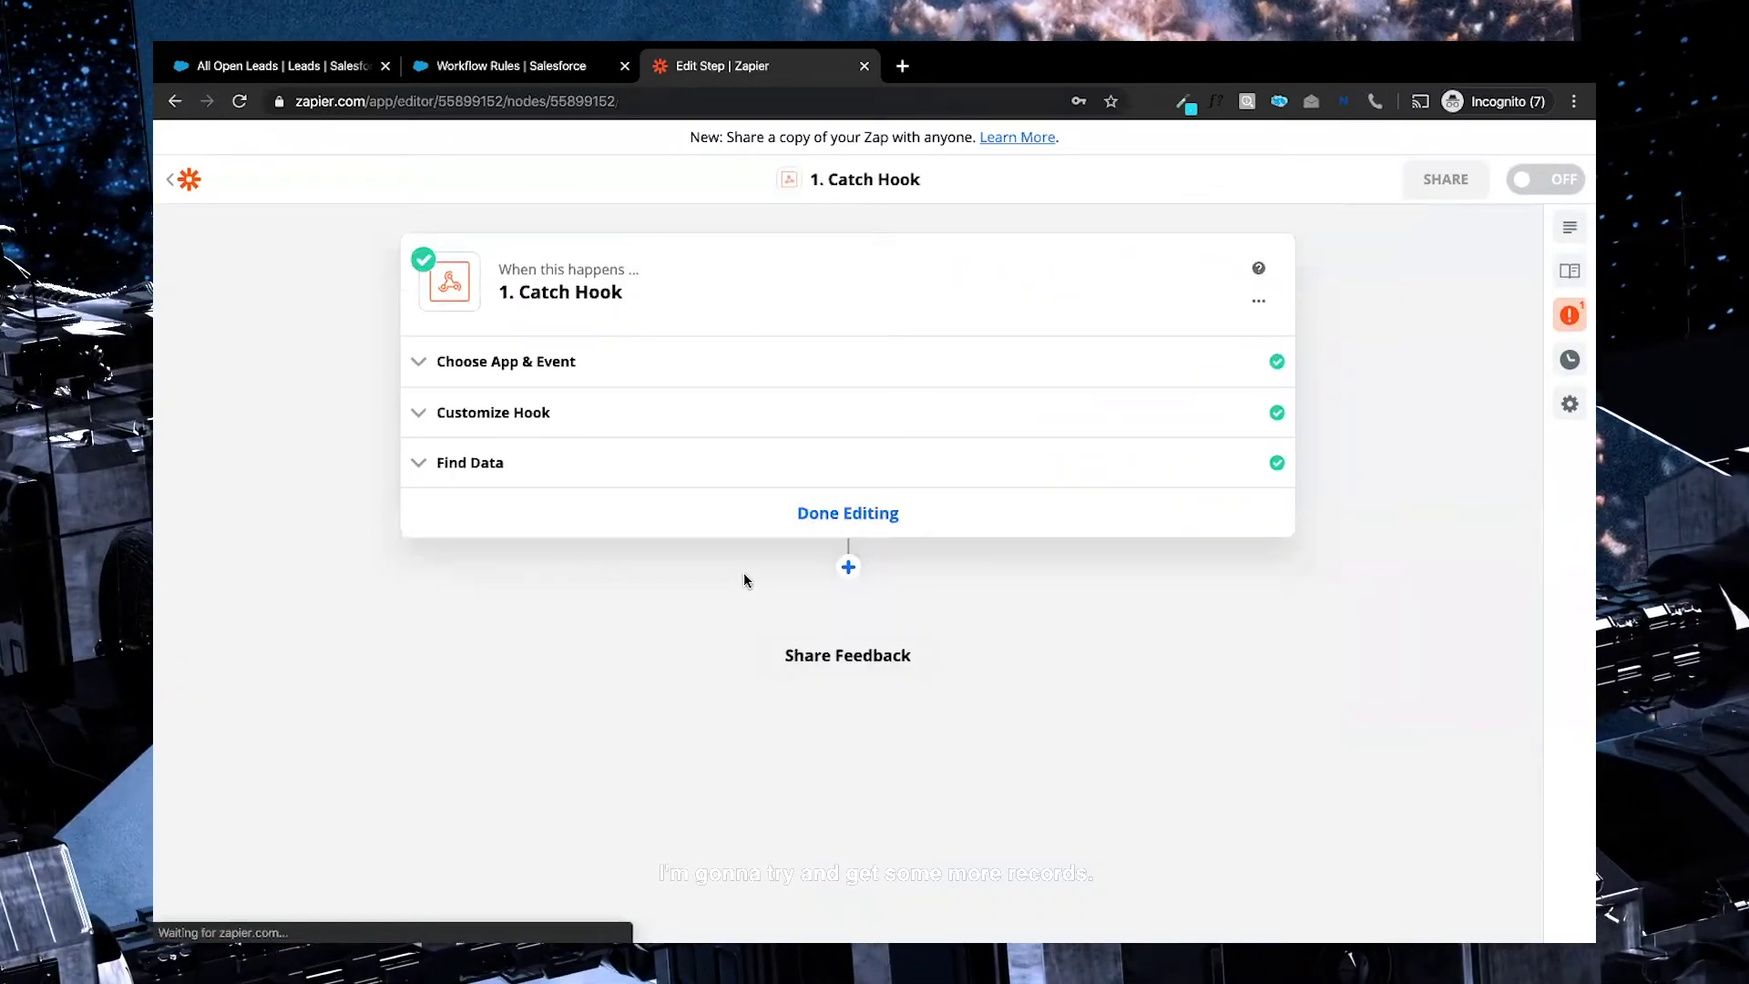
click(653, 472)
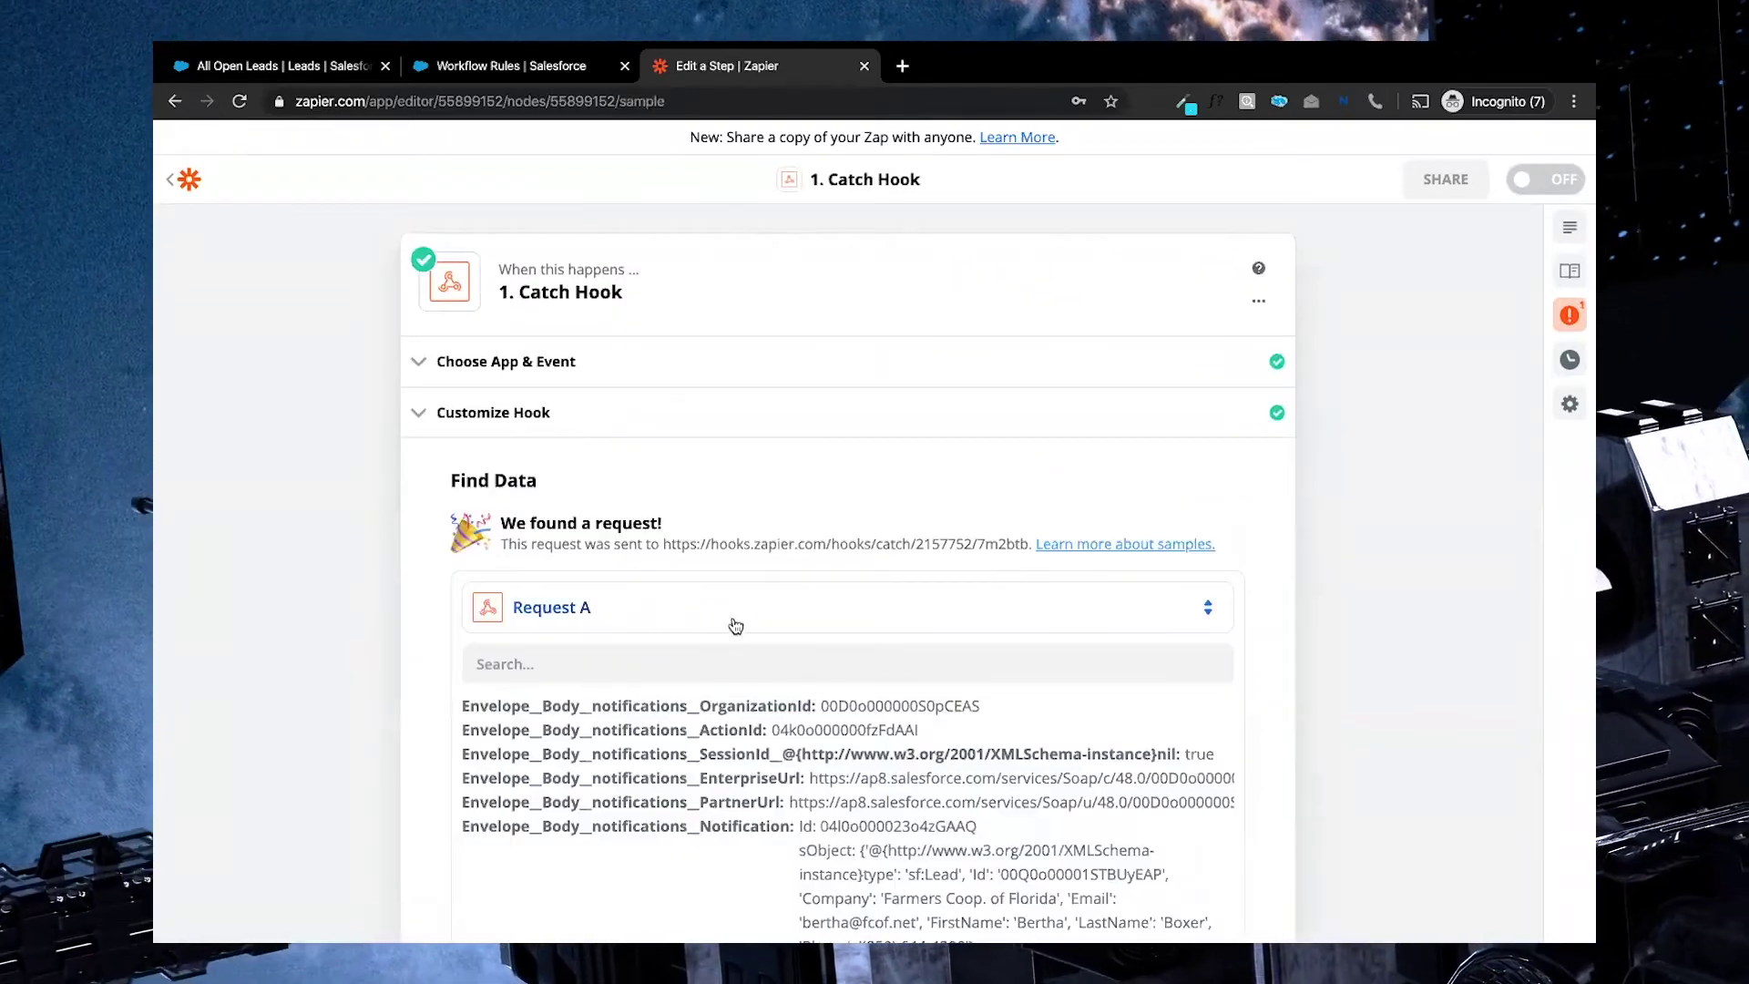
- Load more requests, select Request B, and inspect the TNR Corp. lead's fields
click(1109, 610)
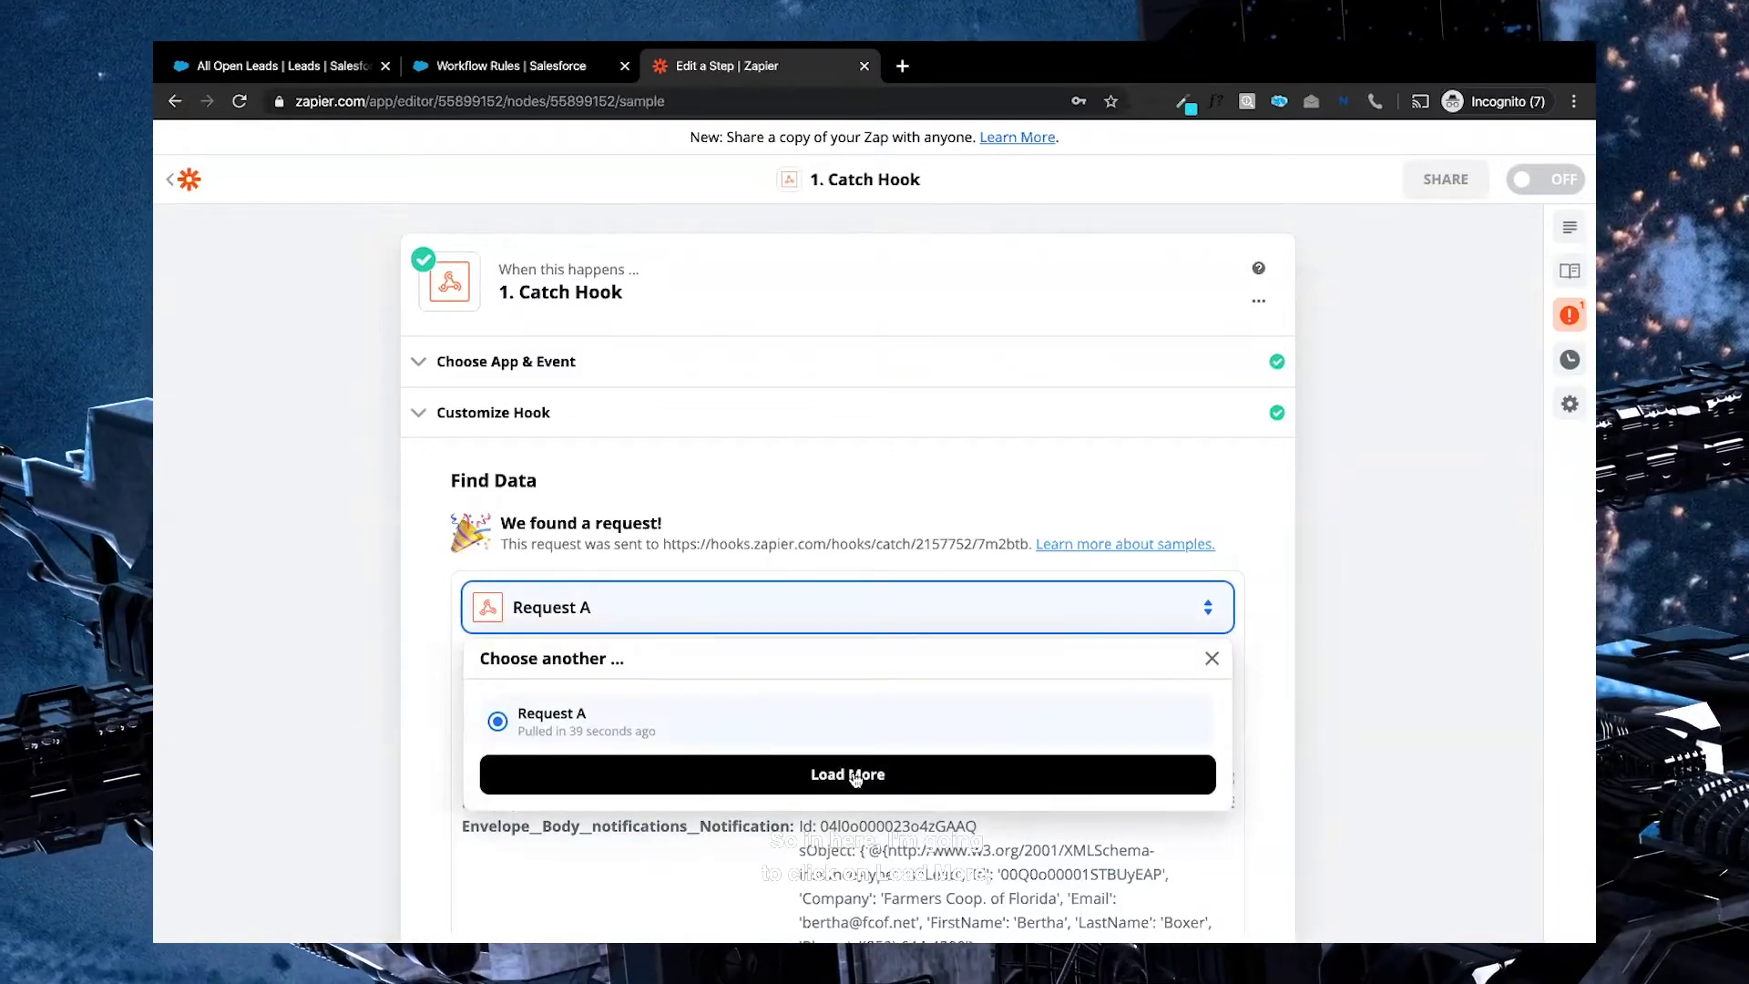
click(854, 775)
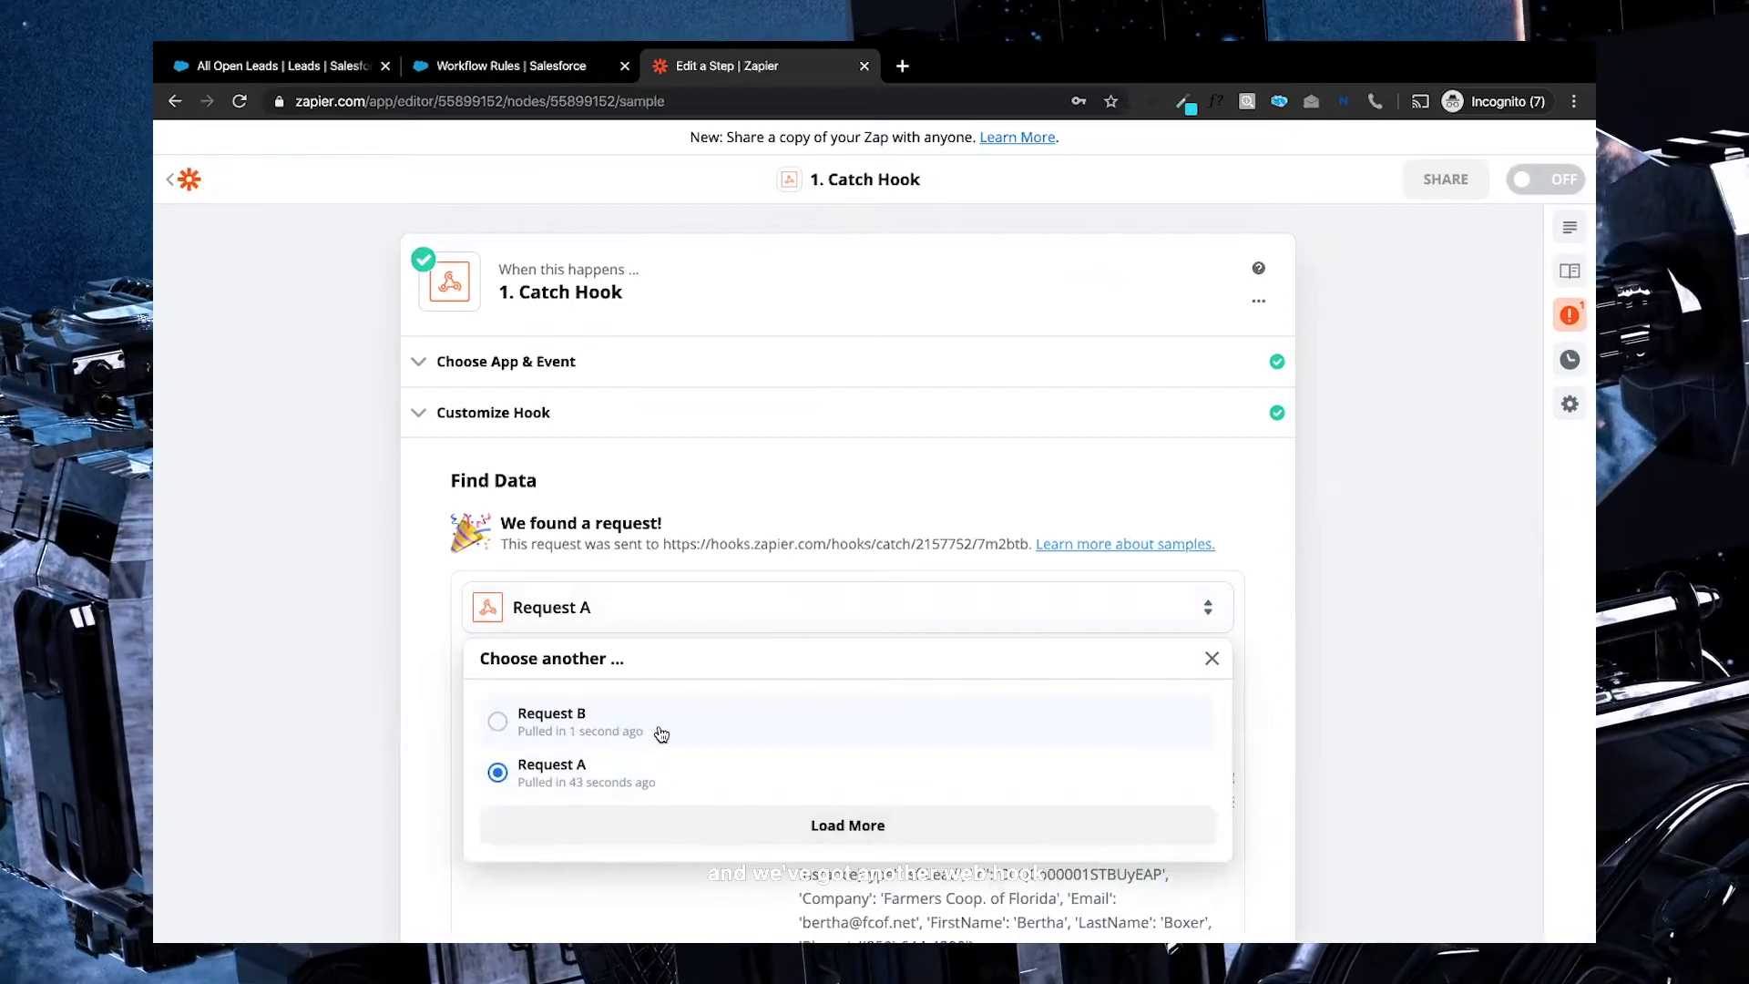
click(661, 734)
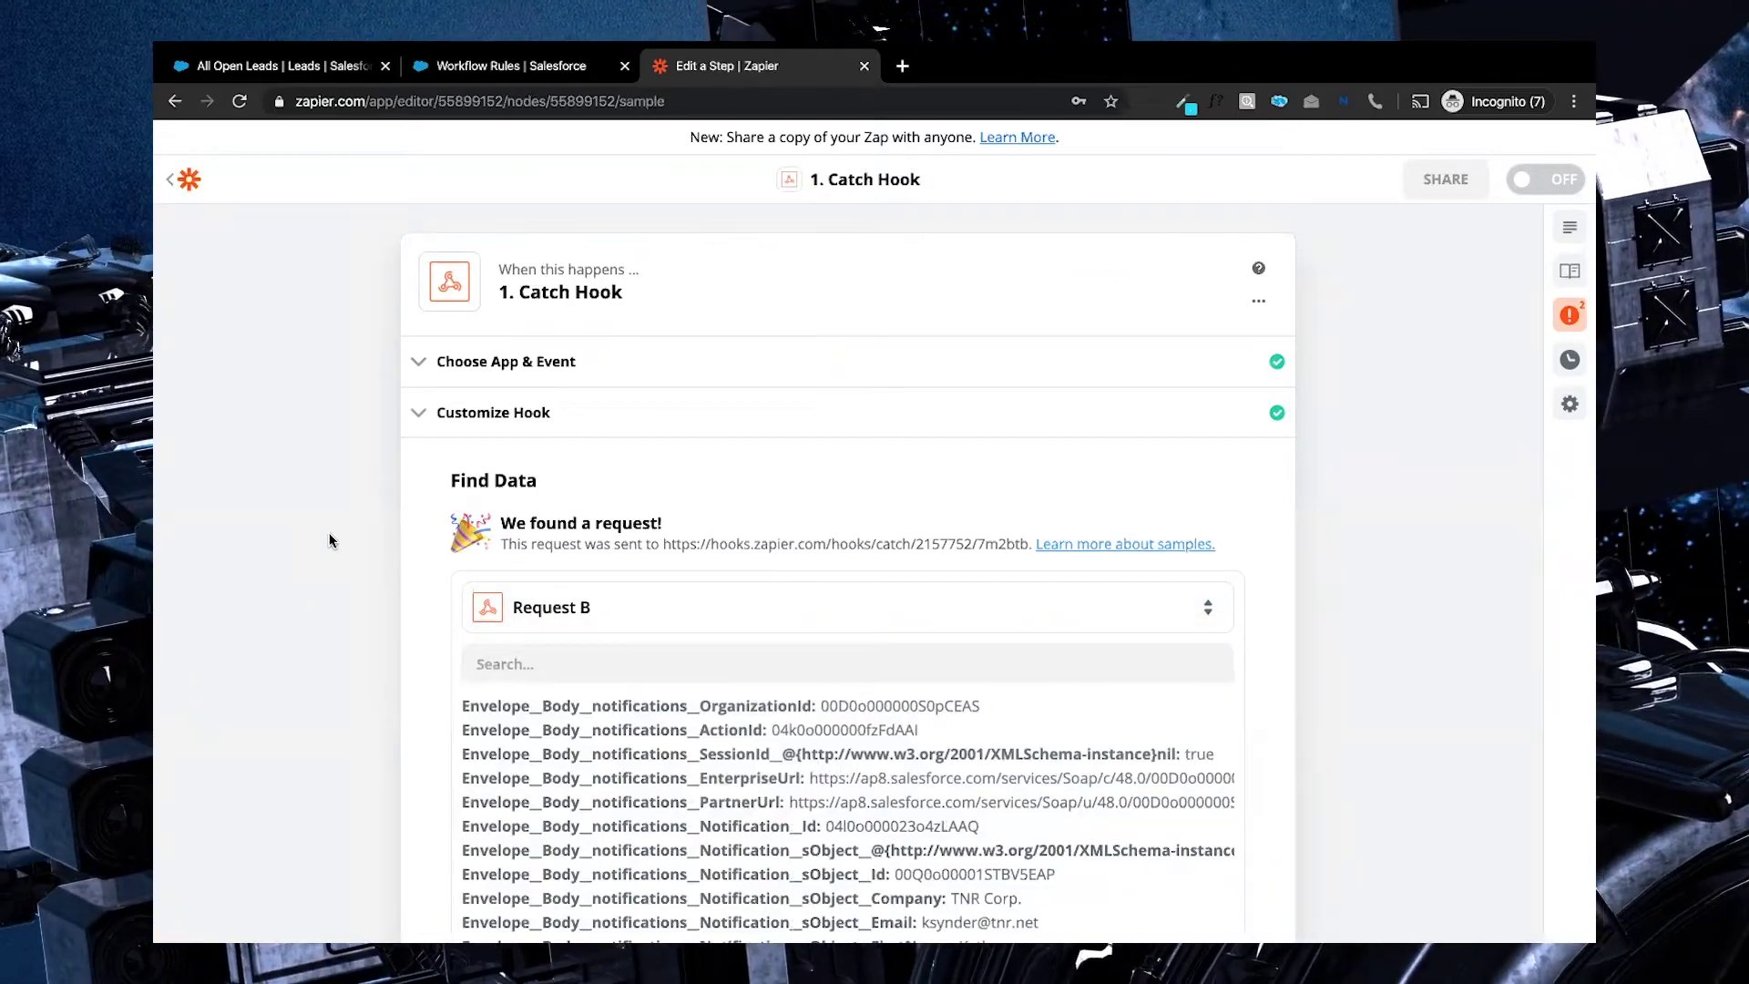
scroll(361, 517, down, 2)
scroll(361, 527, down, 1)
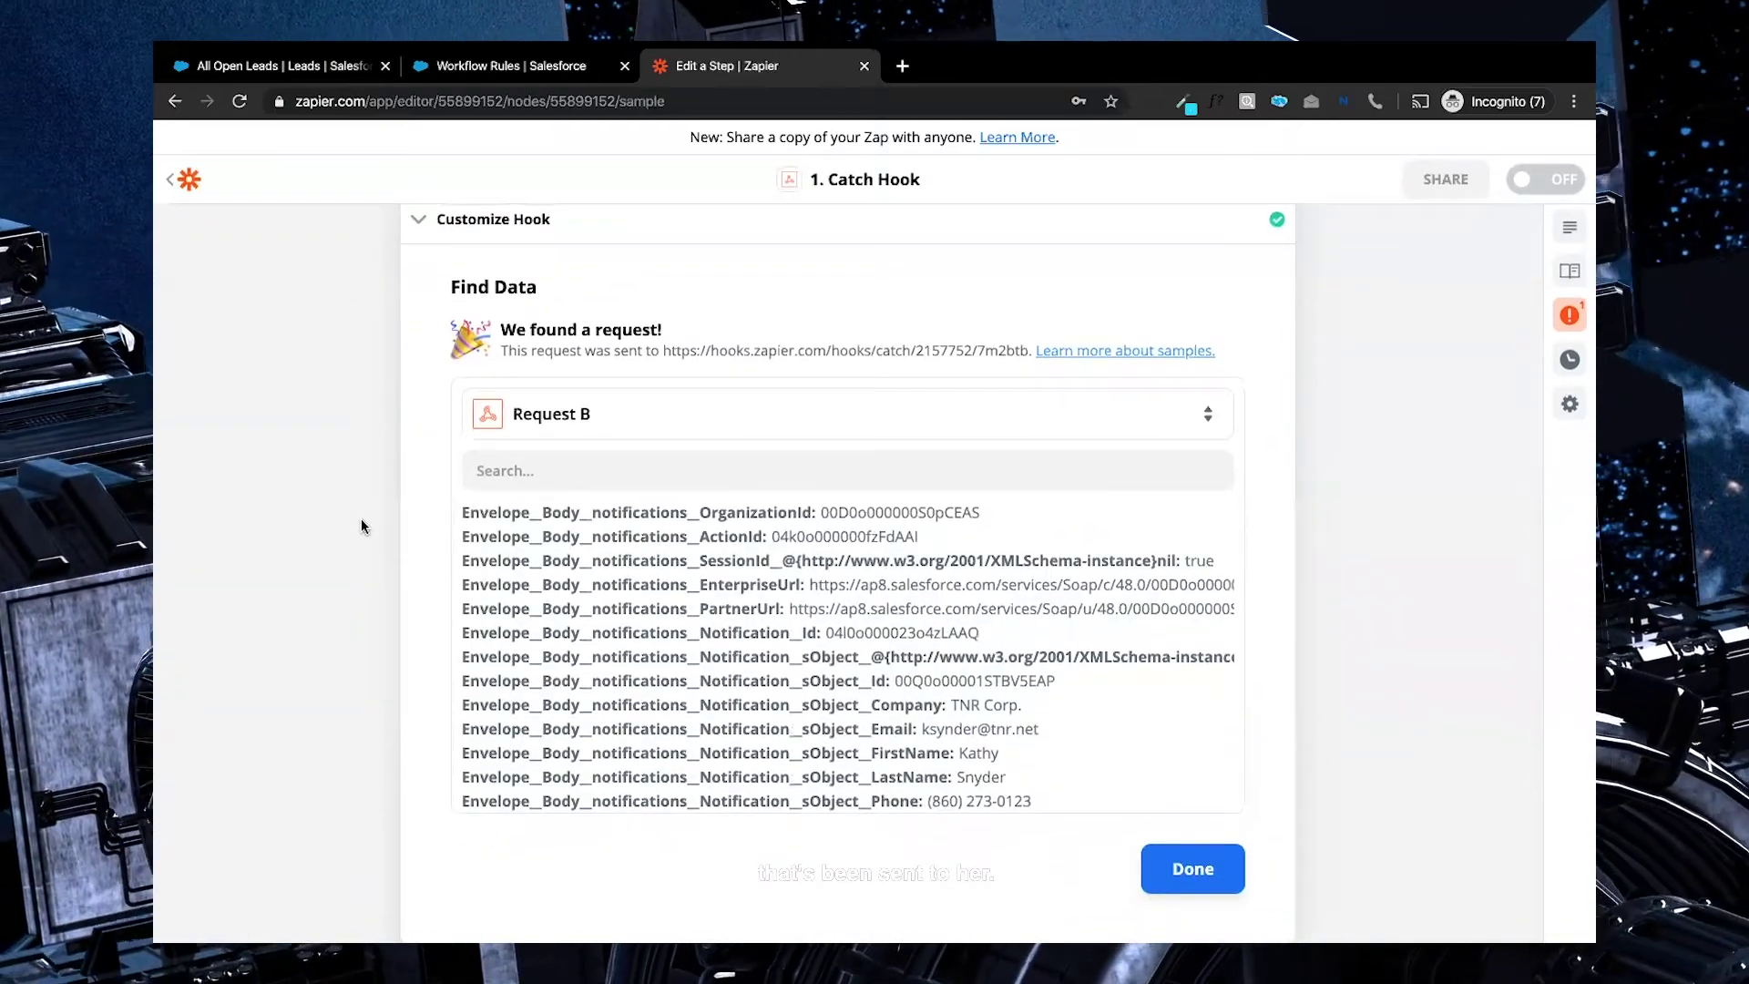
scroll(991, 593, down, 1)
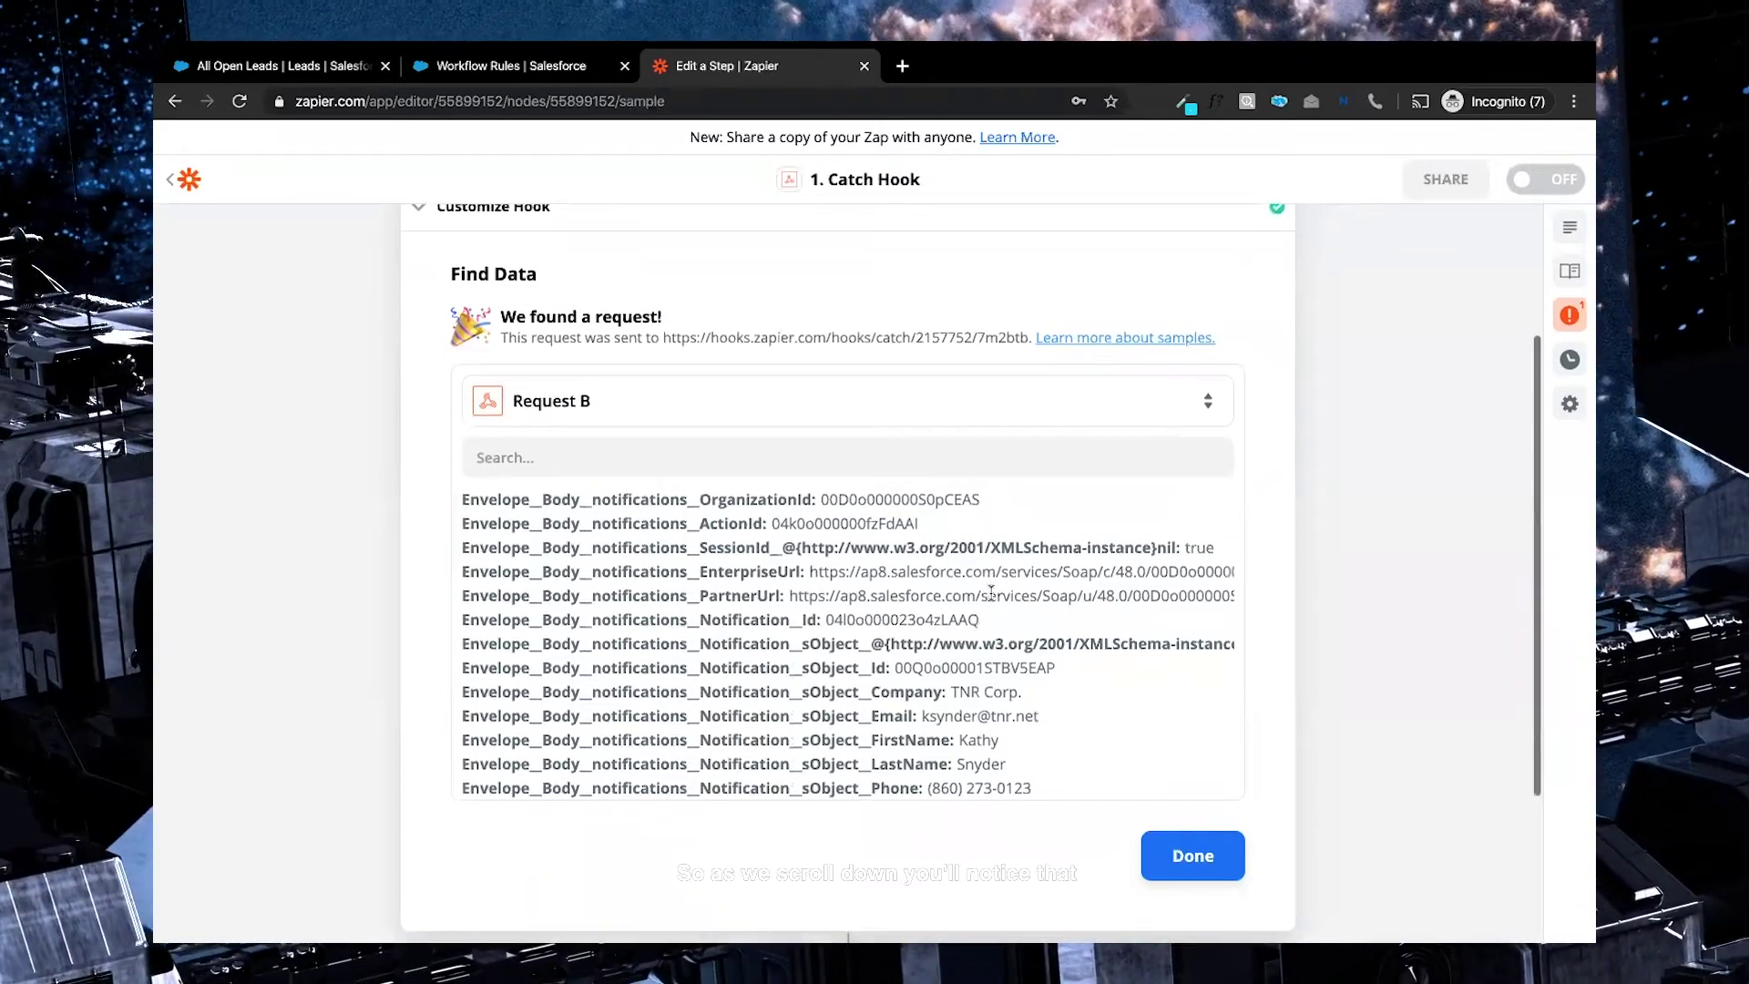
scroll(913, 497, down, 1)
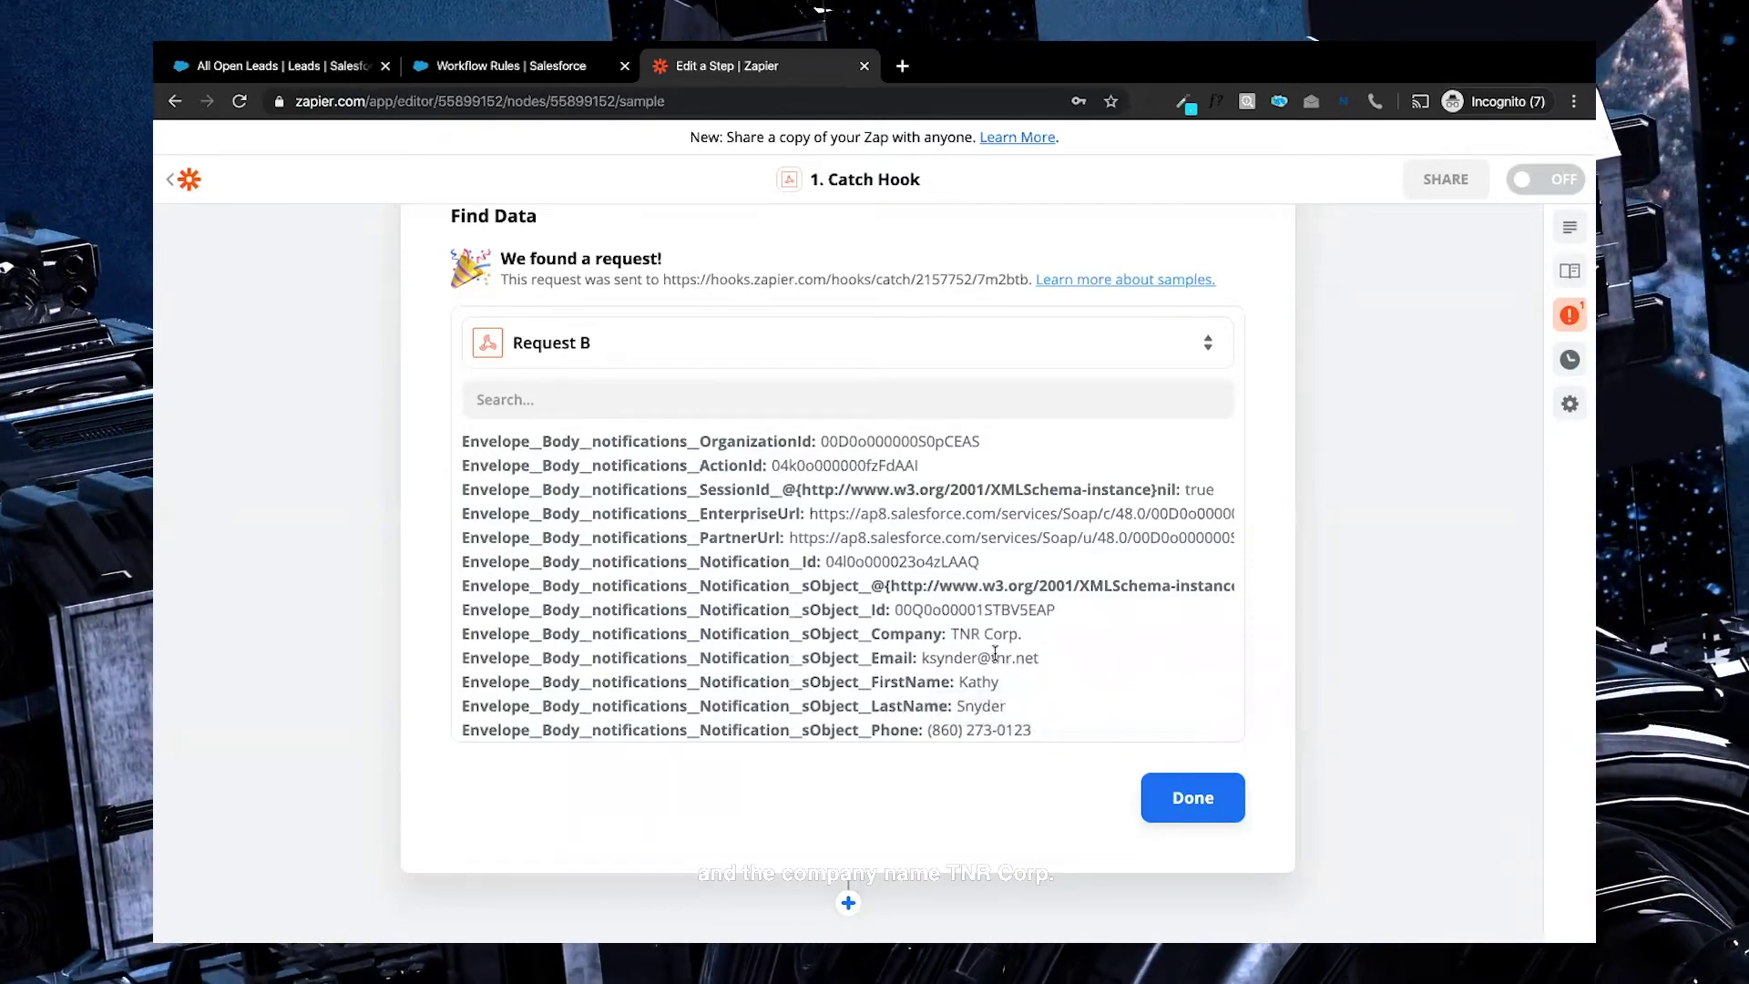
- Cross-check the Salesforce leads list, then complete the trigger's sample data review
click(273, 65)
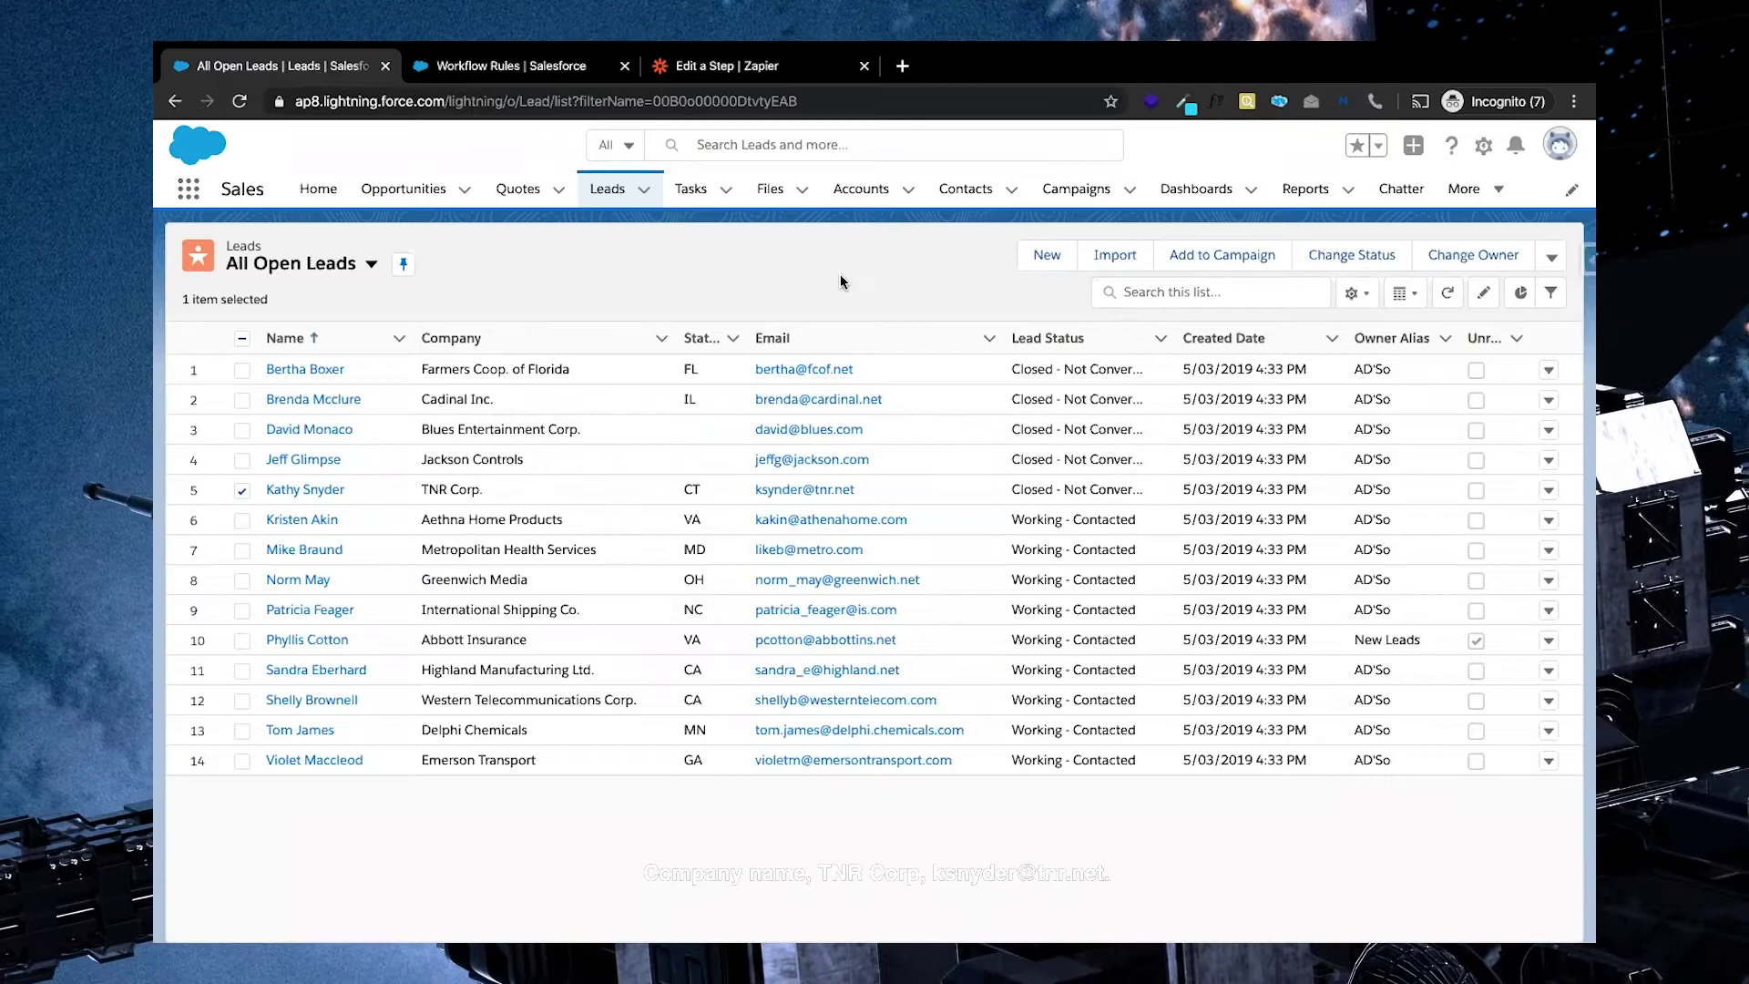
click(788, 66)
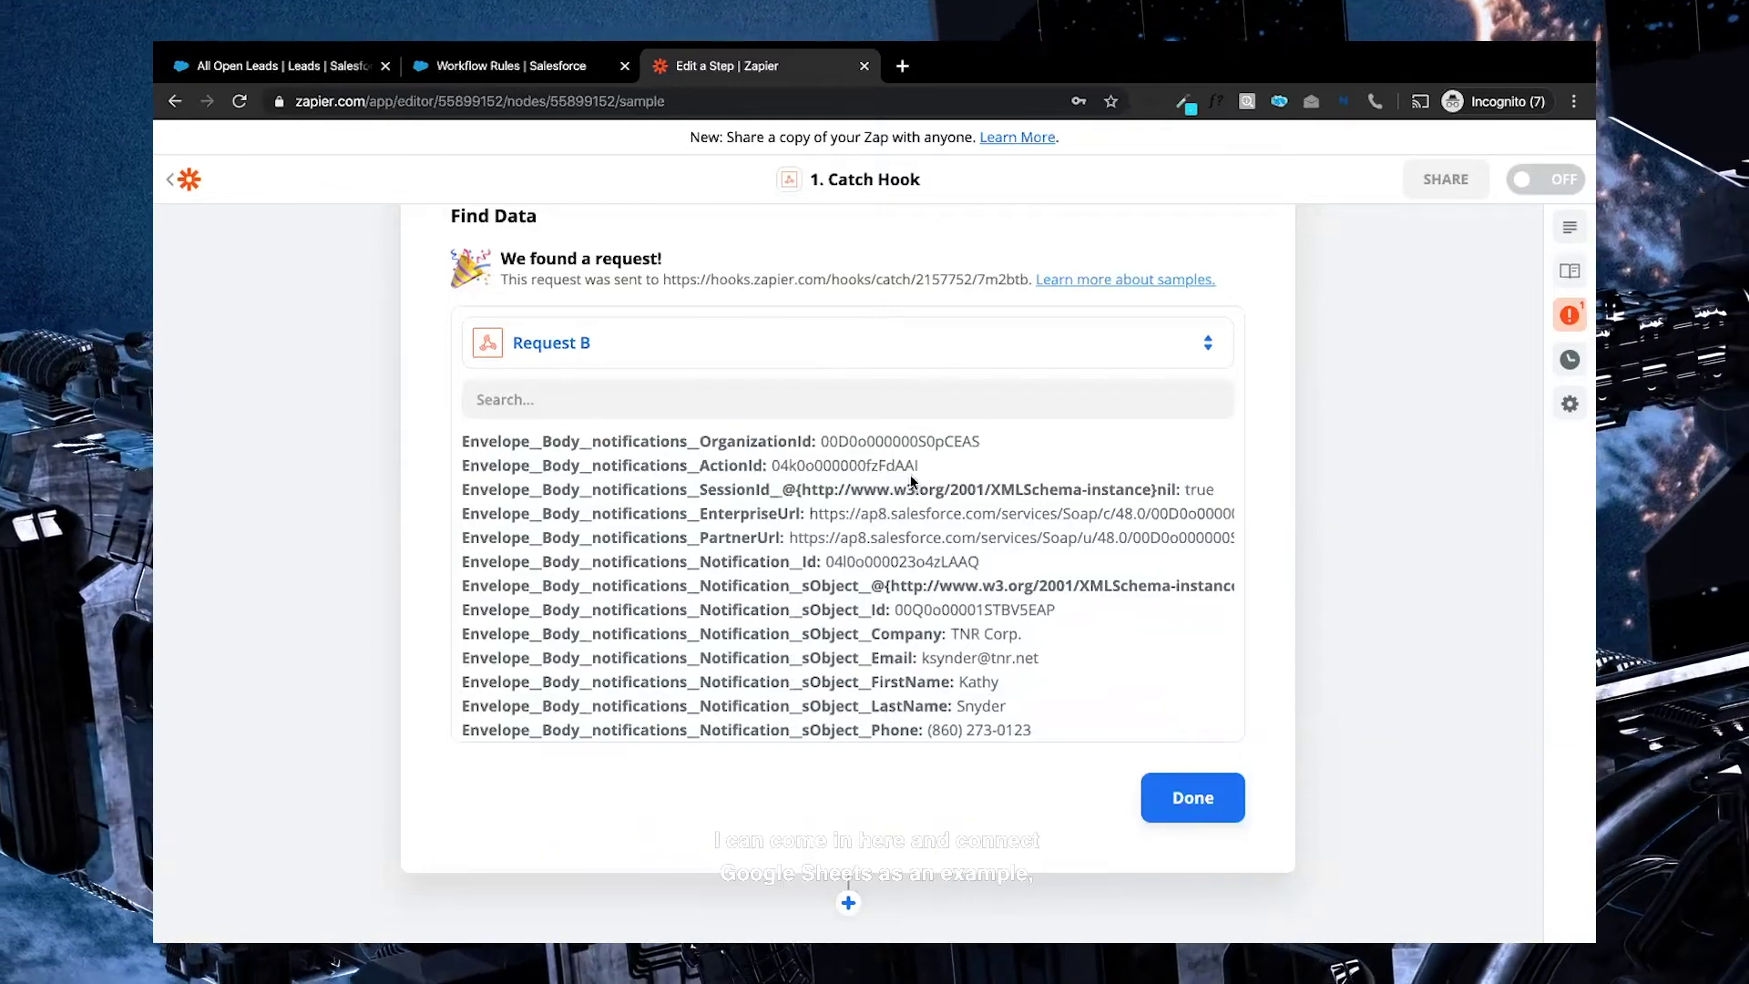
click(1182, 797)
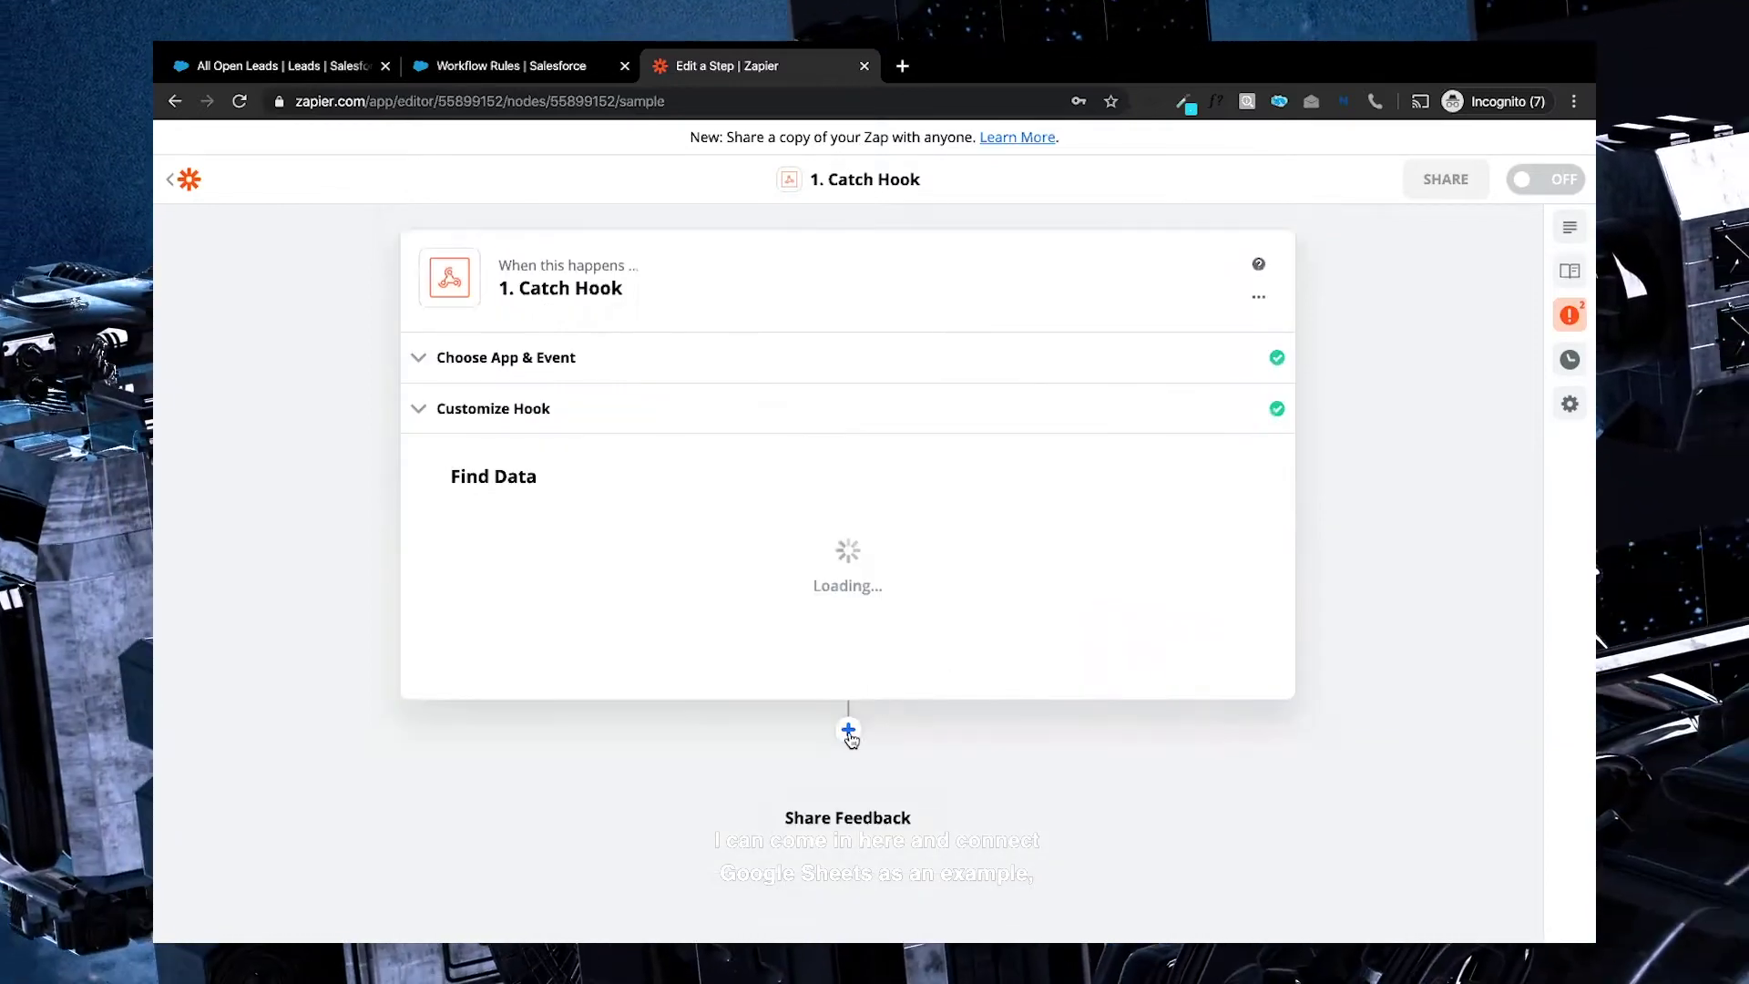
- Search apps for 'goog' in a new action step, dismiss it, and return to Salesforce leads
click(848, 567)
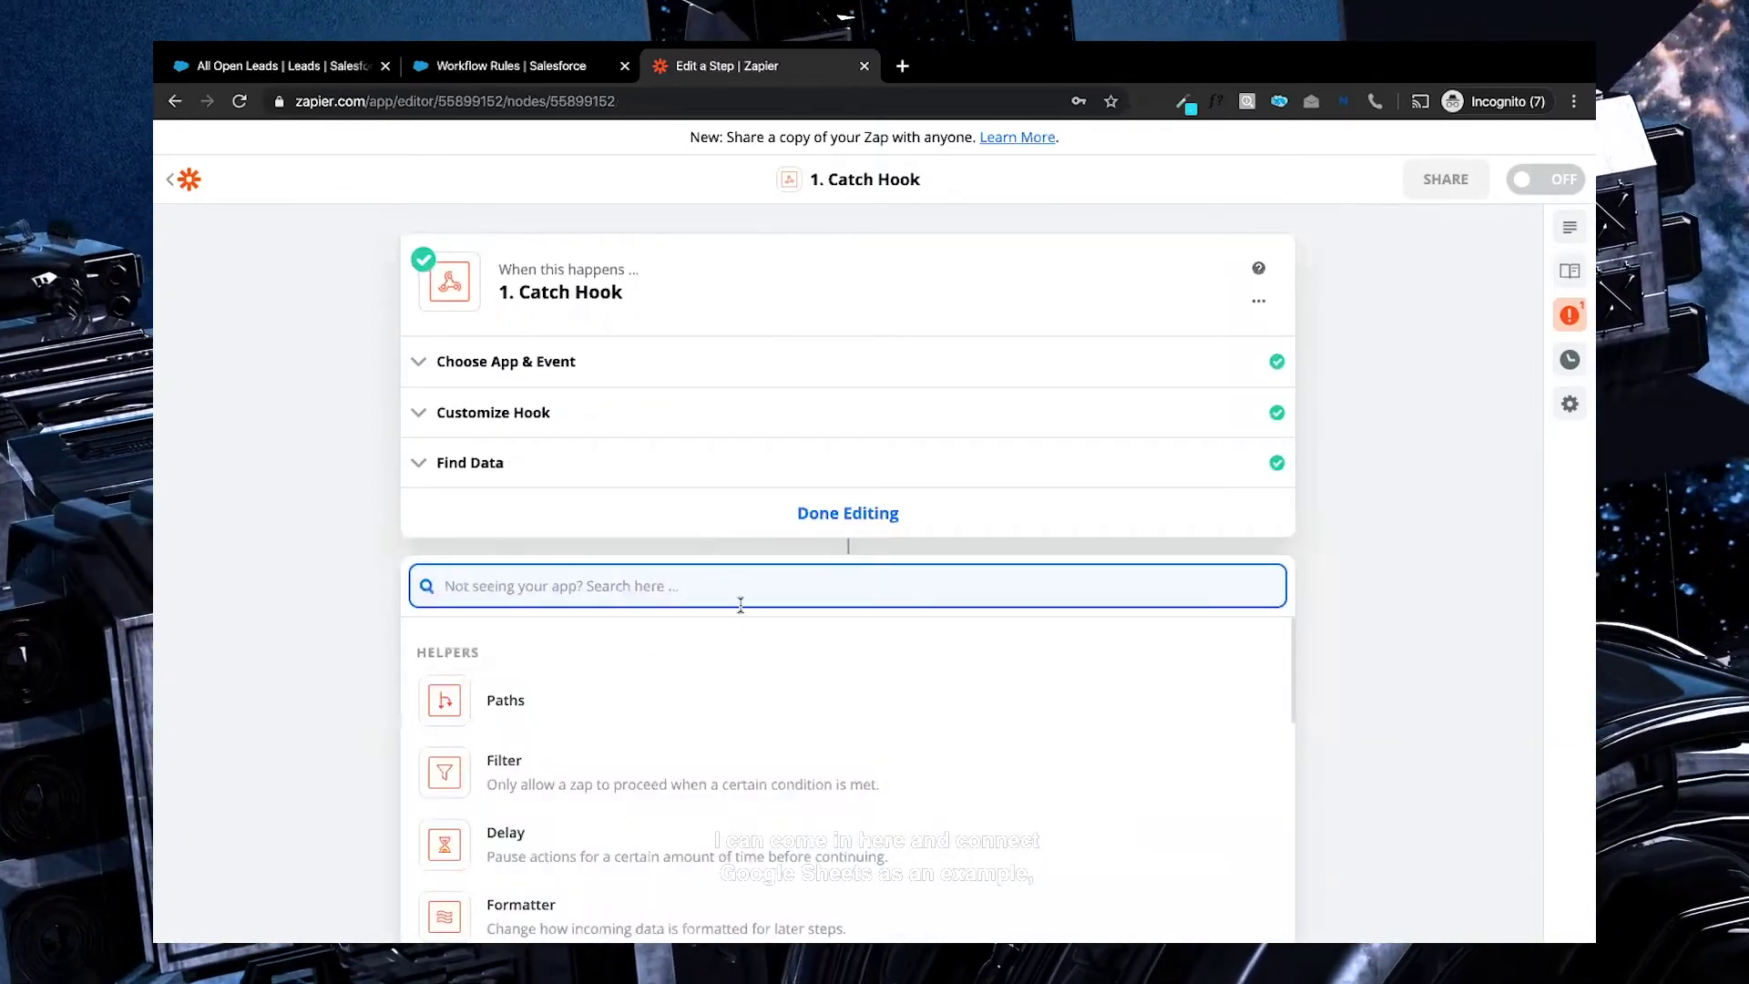
text(goog)
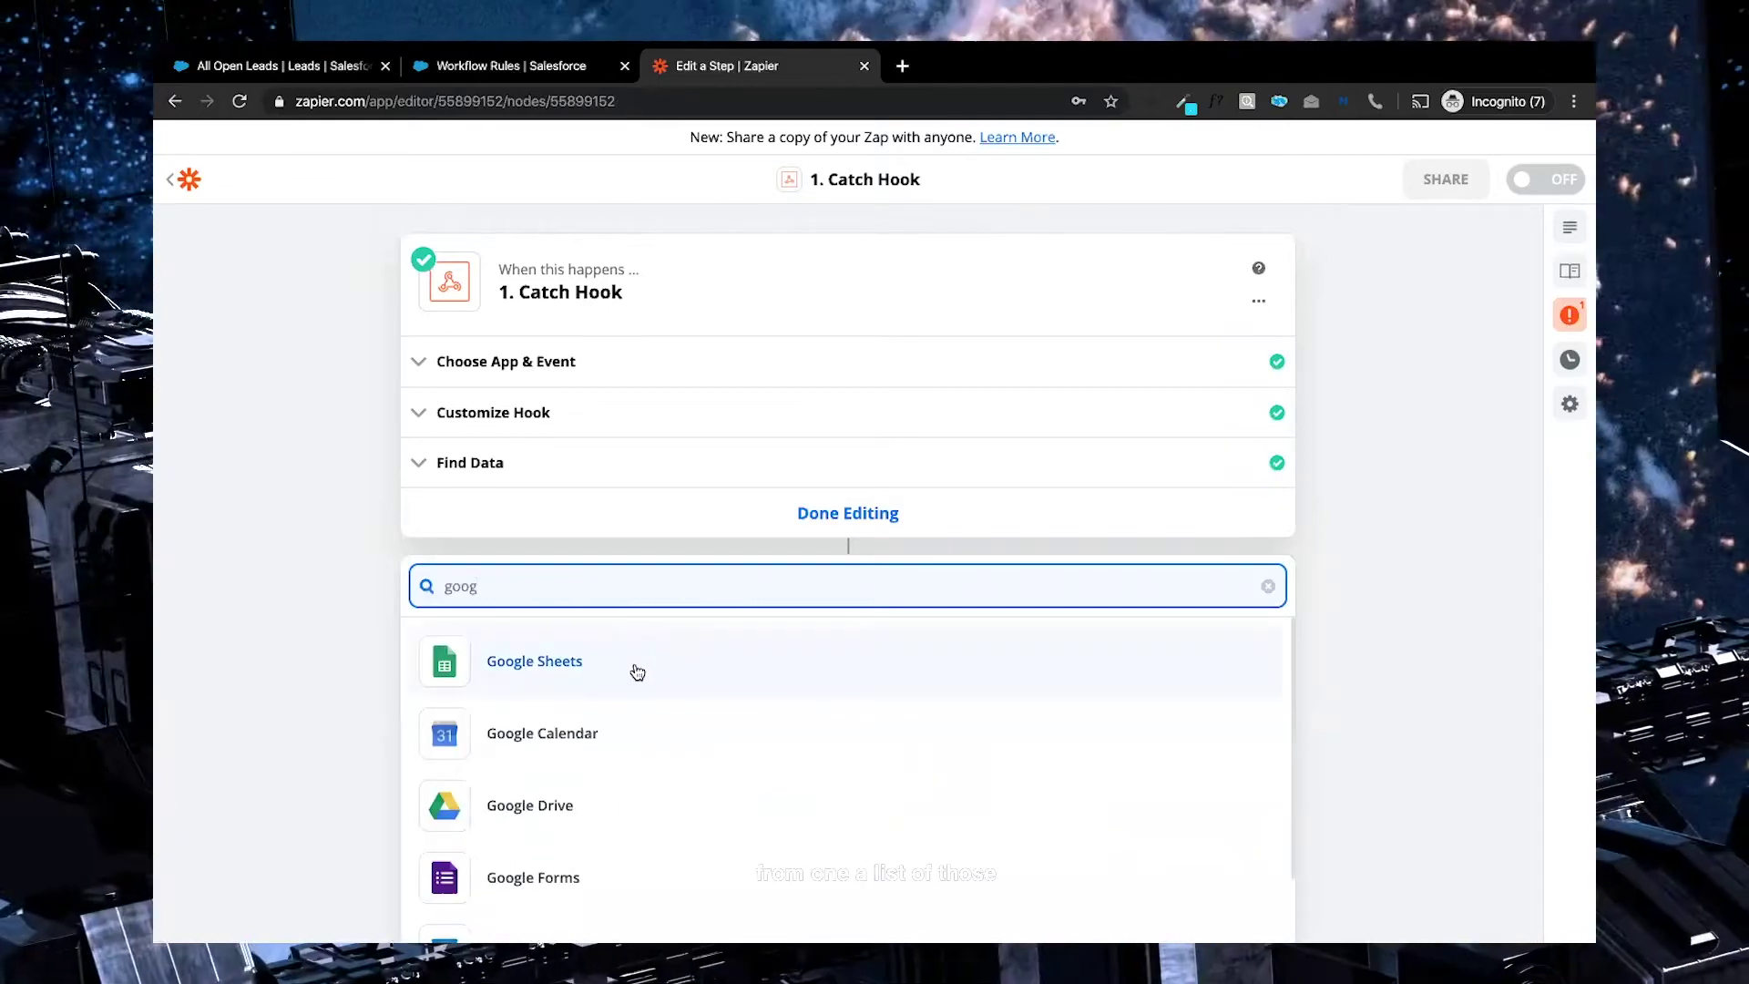
drag(589, 597, 386, 546)
click(386, 543)
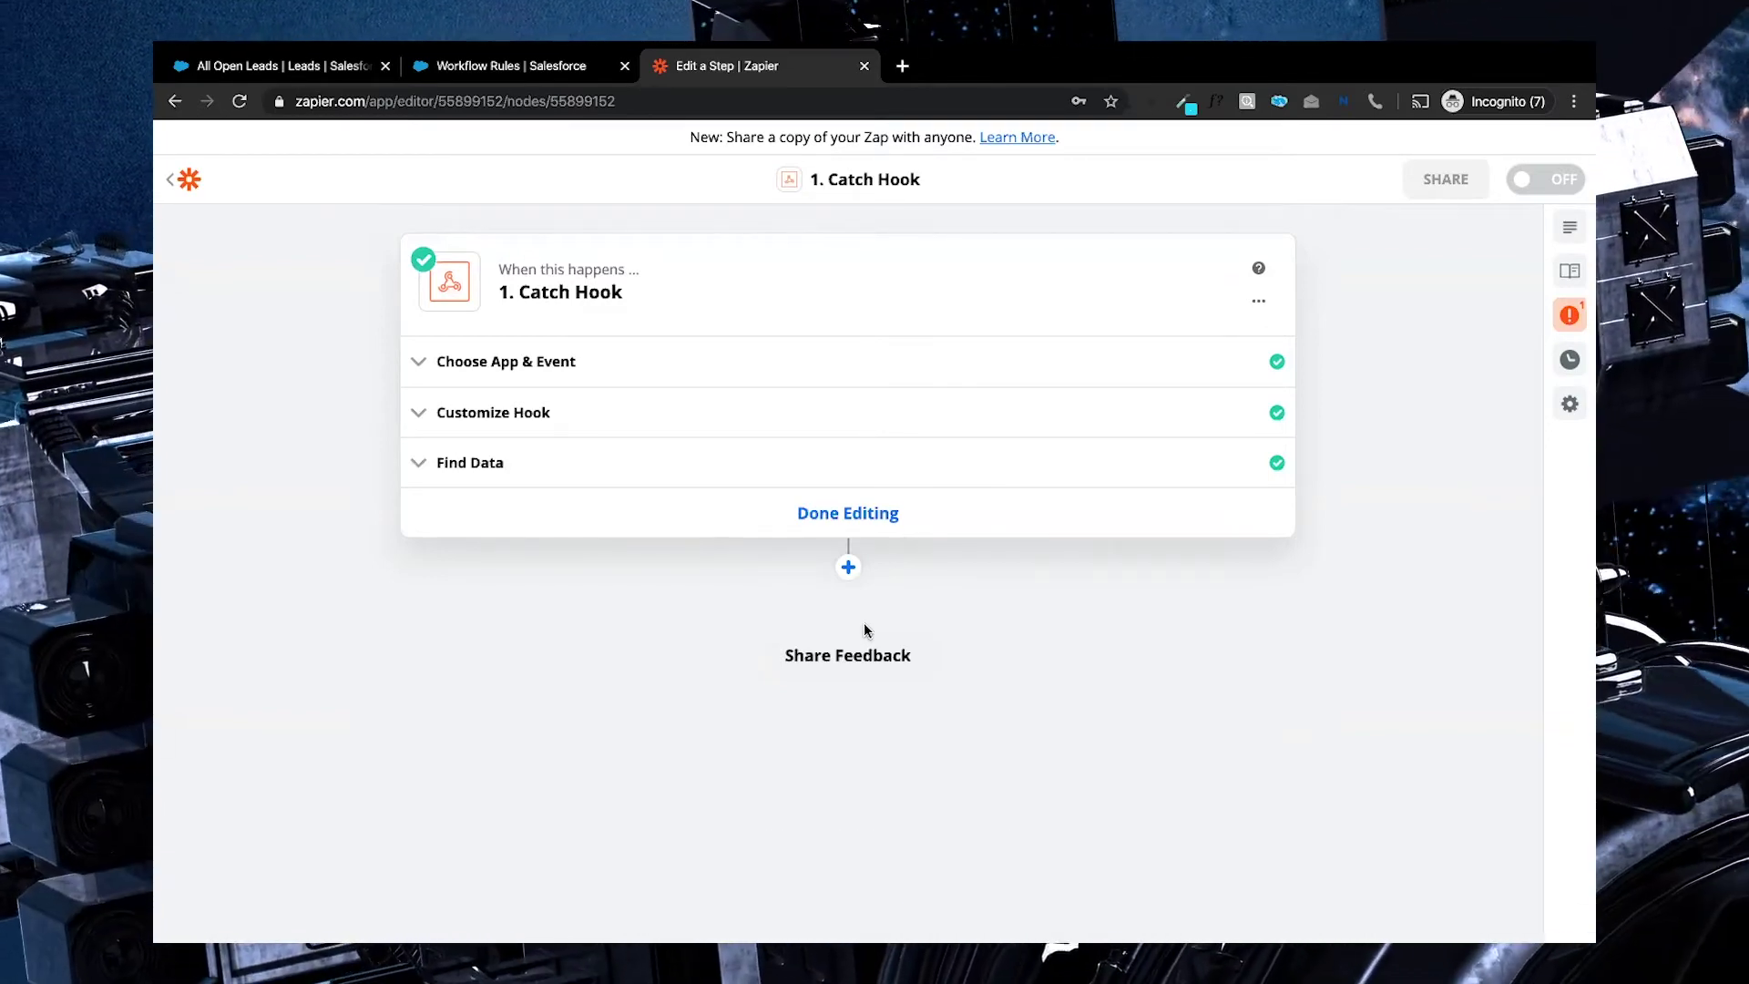
click(325, 71)
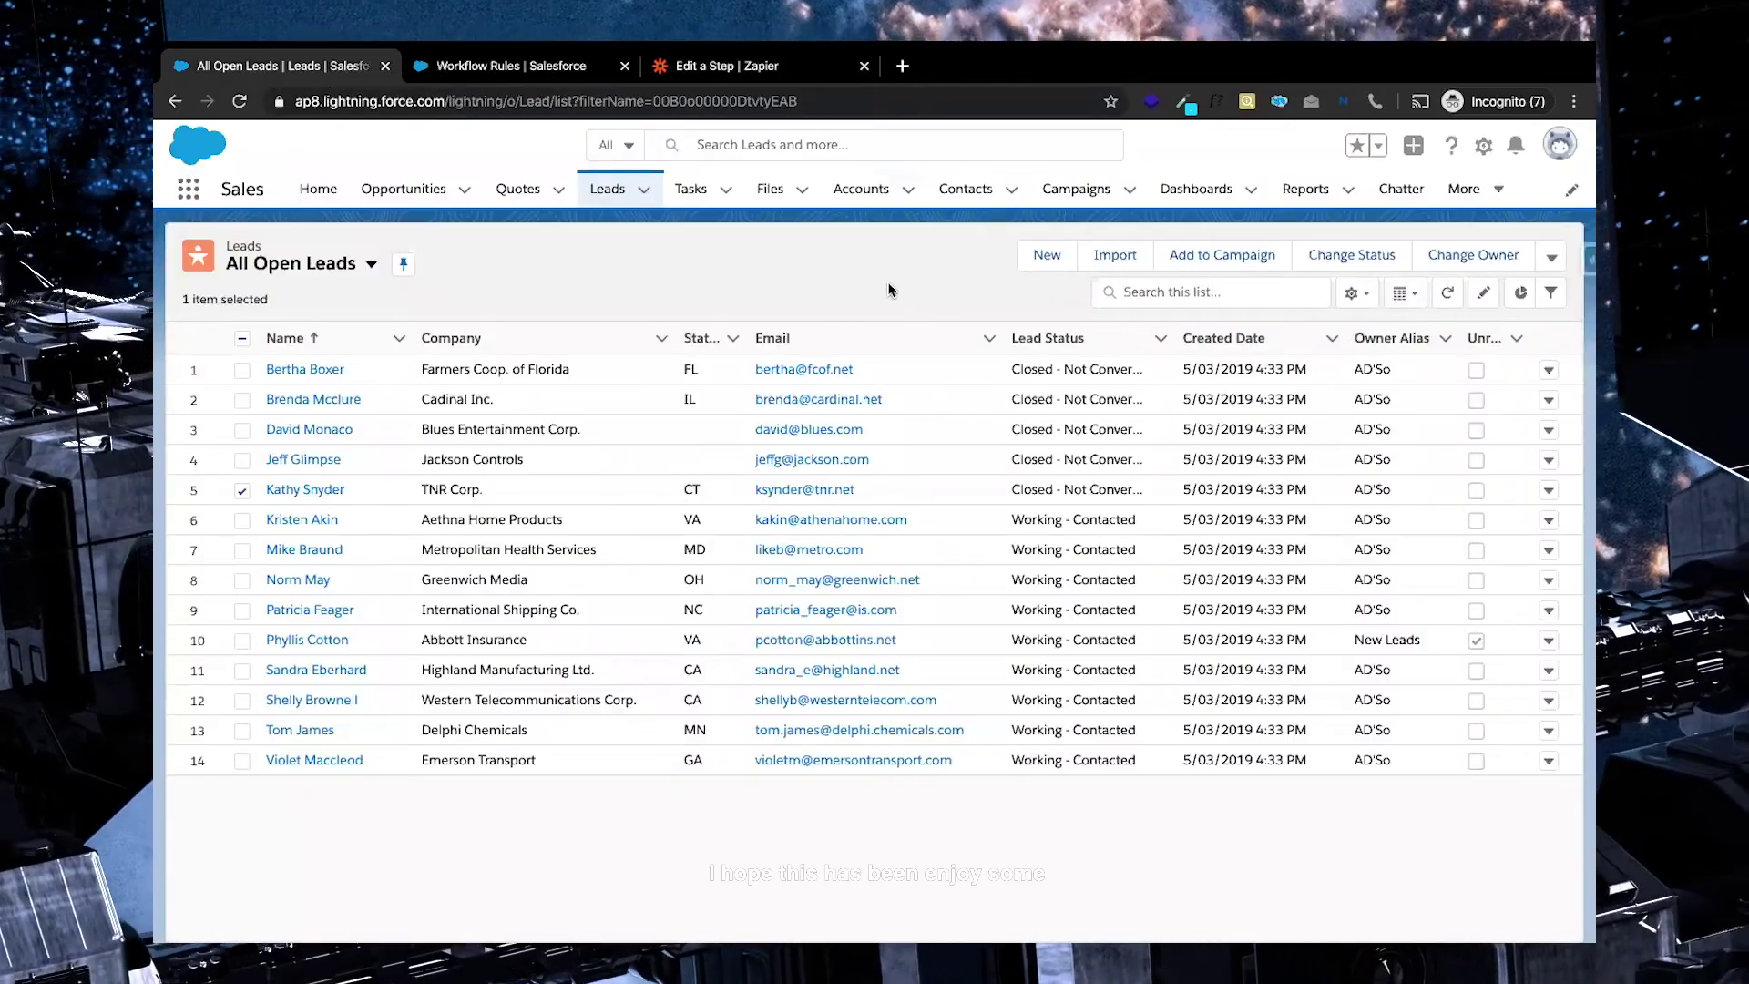